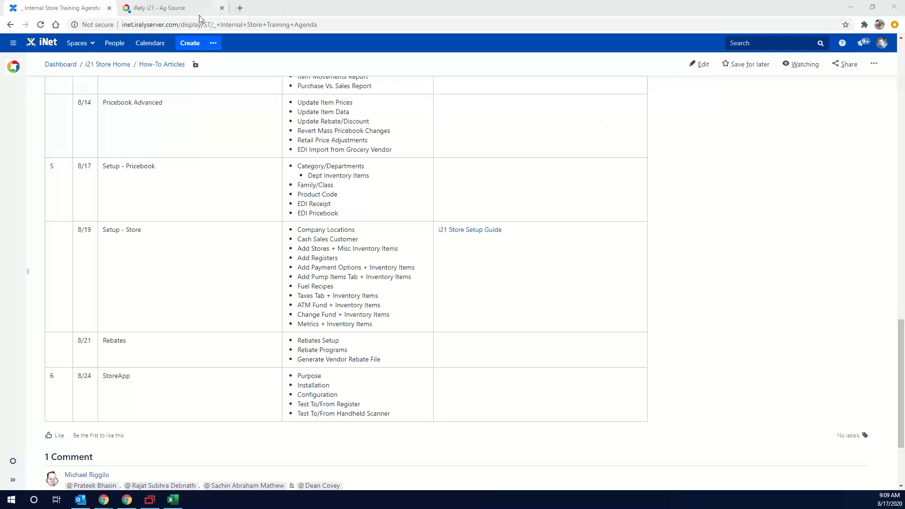
Switch to iRely i21 and open Update Item Pricing from the Store module's Pricebook functions
{"action": "left_click", "coordinate": [160, 8]}
{"action": "left_click", "coordinate": [498, 91]}
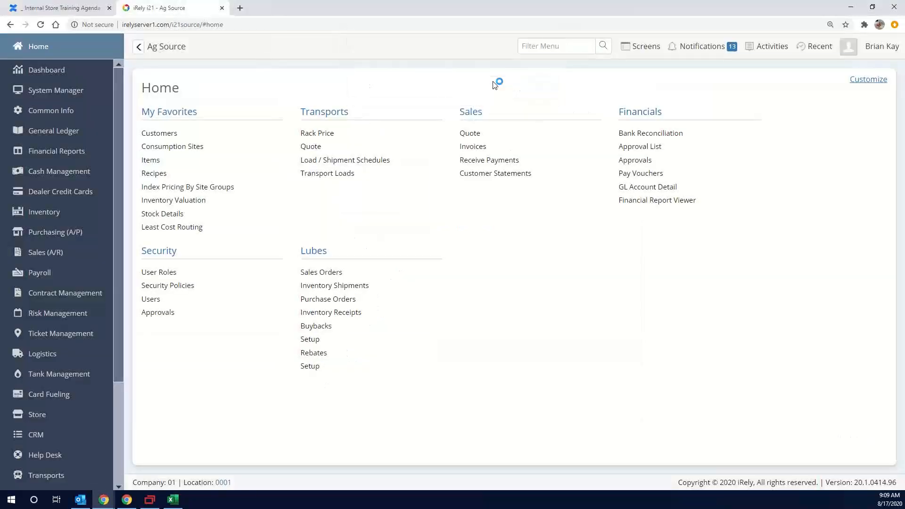
{"action": "left_click", "coordinate": [48, 415]}
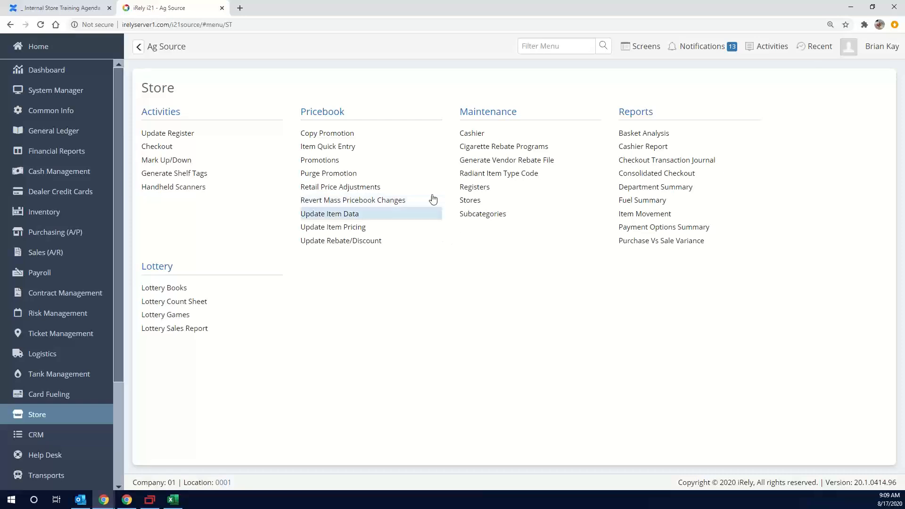
{"action": "left_click", "coordinate": [370, 232]}
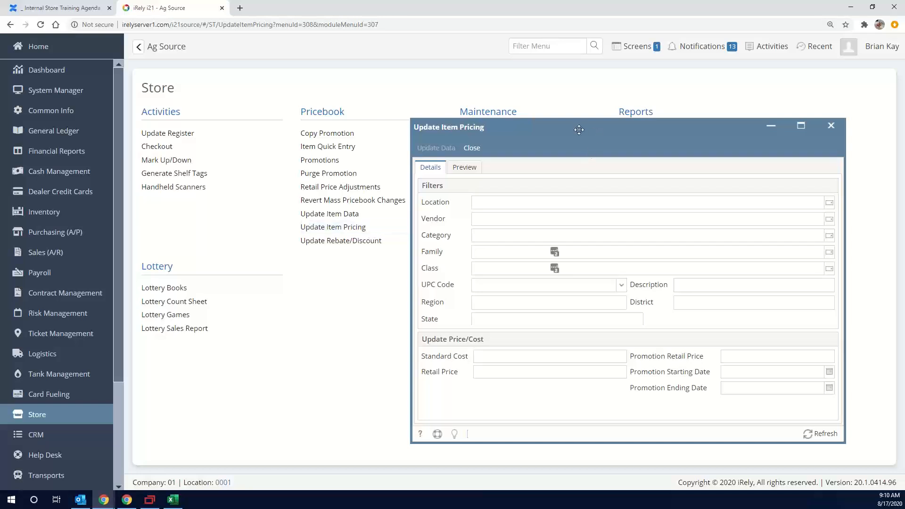
{"action": "left_click_drag", "start_coordinate": [550, 121], "coordinate": [443, 84]}
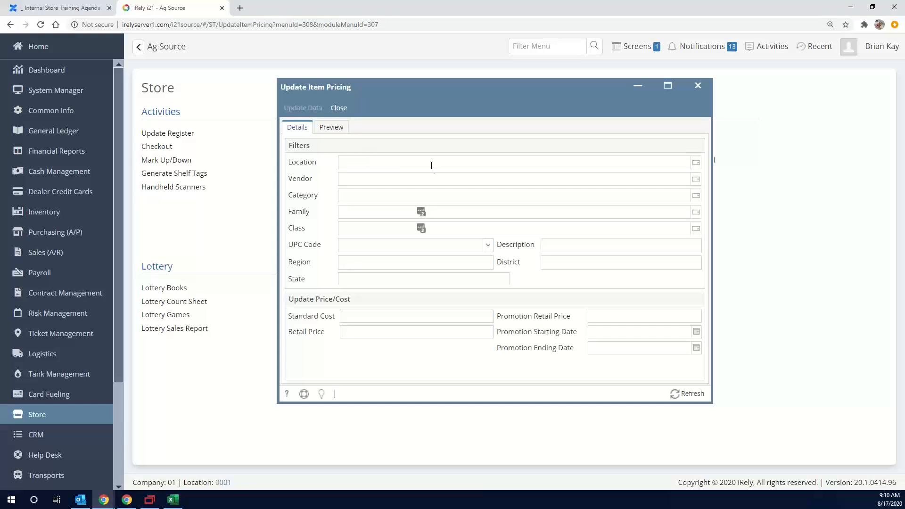
Filter the item pricing update to the Pepsi family and the 20 Oz class, with no location selected
{"action": "left_click", "coordinate": [357, 167]}
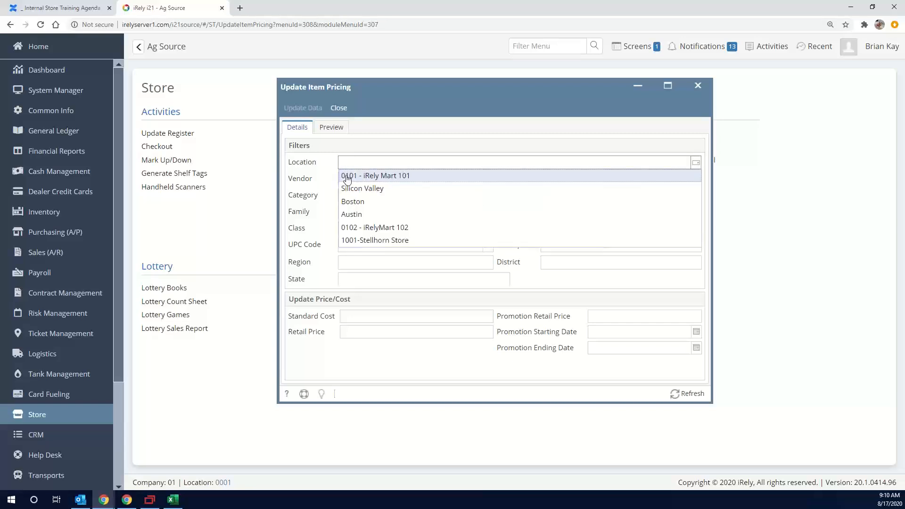
{"action": "left_click", "coordinate": [379, 144]}
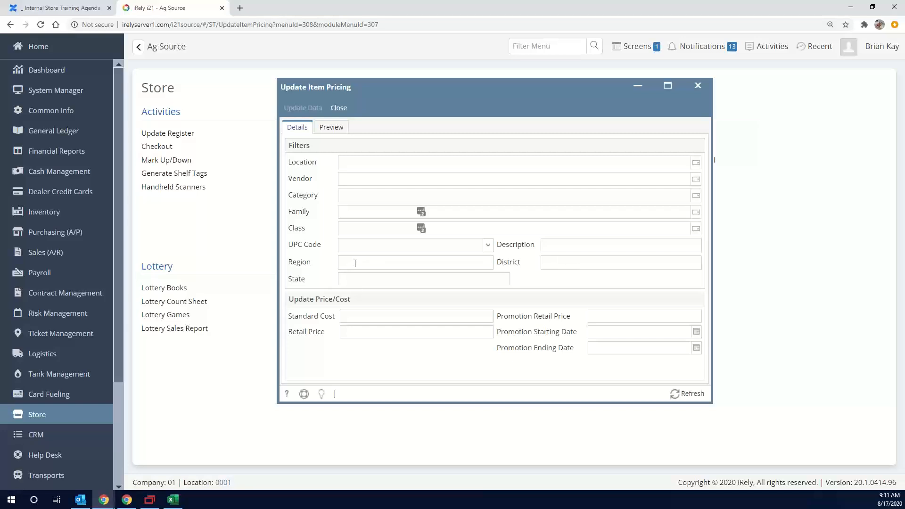
{"action": "left_click", "coordinate": [370, 212]}
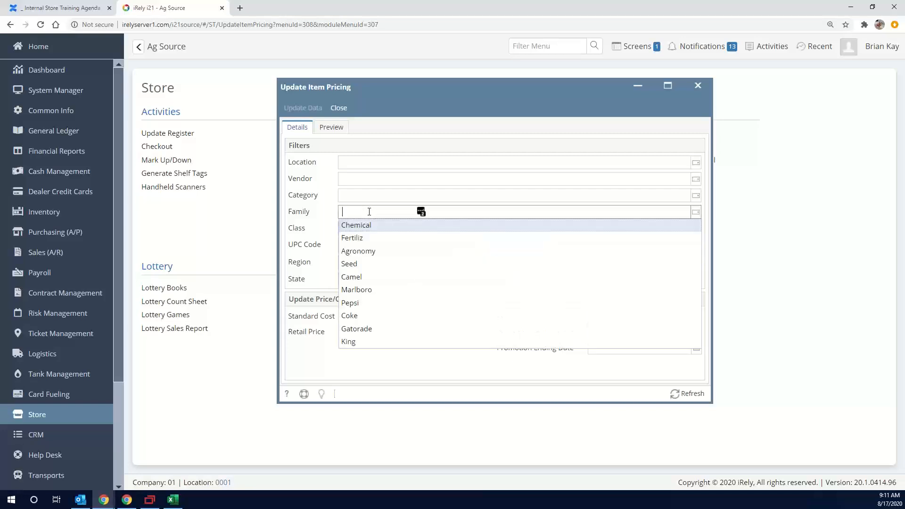
{"action": "left_click", "coordinate": [366, 309]}
{"action": "left_click", "coordinate": [315, 221]}
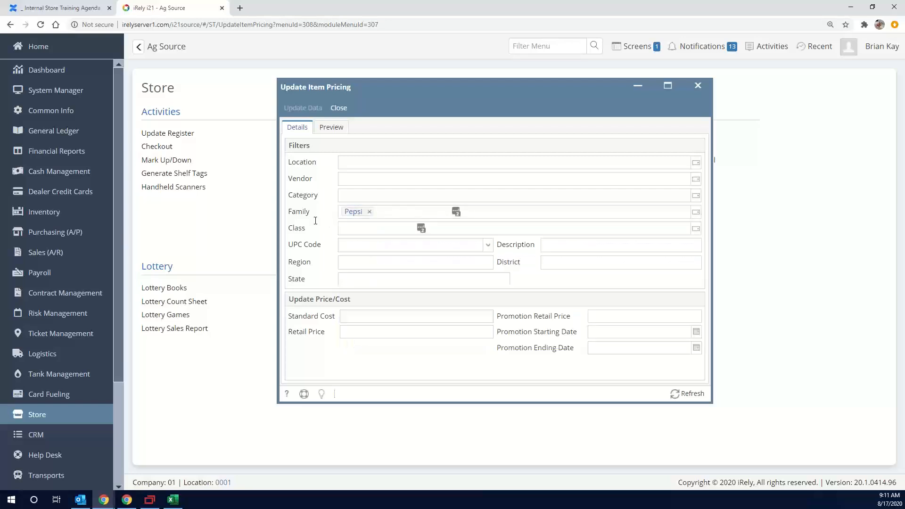
{"action": "left_click", "coordinate": [368, 233]}
{"action": "left_click", "coordinate": [369, 243]}
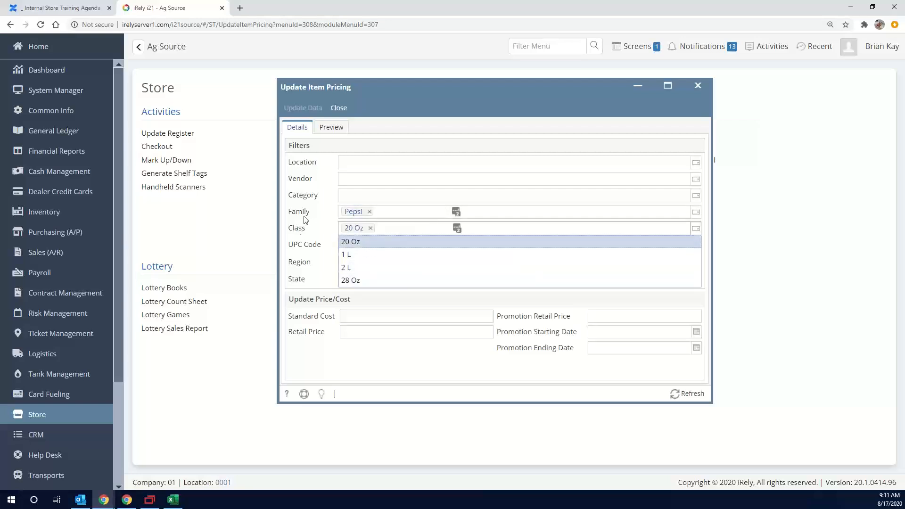
{"action": "left_click", "coordinate": [304, 217]}
{"action": "left_click", "coordinate": [306, 194]}
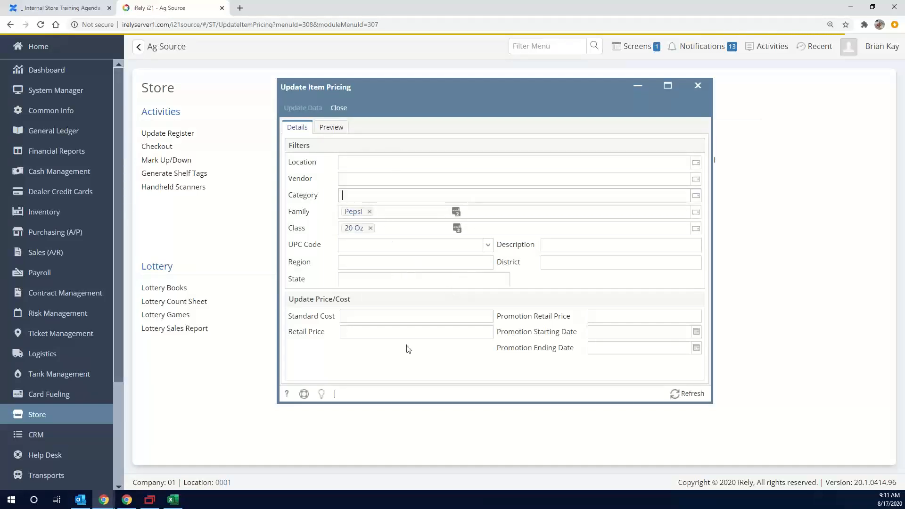
Set the new retail price to 1.99 and preview the affected items
{"action": "left_click", "coordinate": [421, 333]}
{"action": "type", "text": "1.99"}
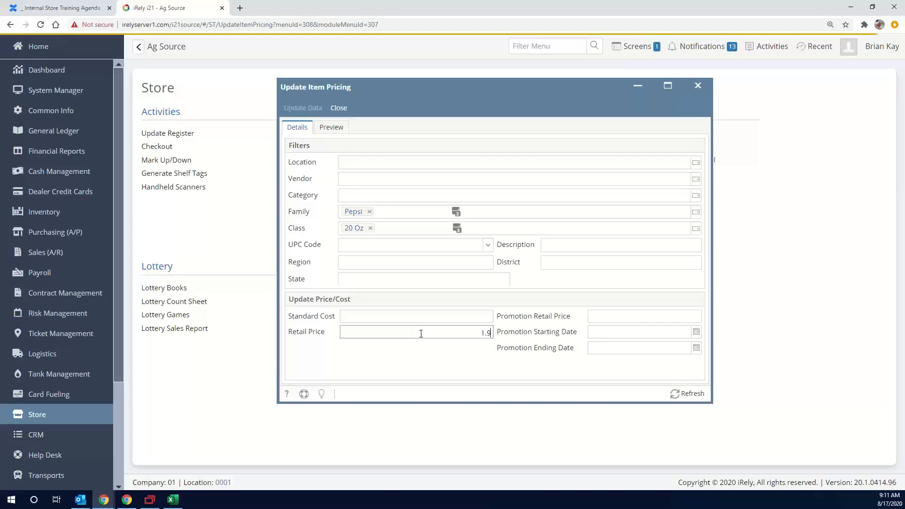
{"action": "key", "text": "Tab"}
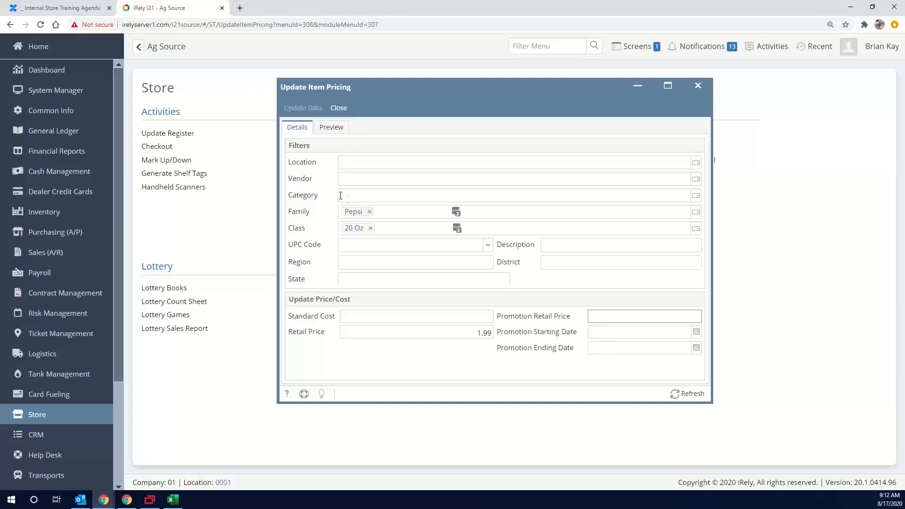
{"action": "left_click", "coordinate": [333, 130]}
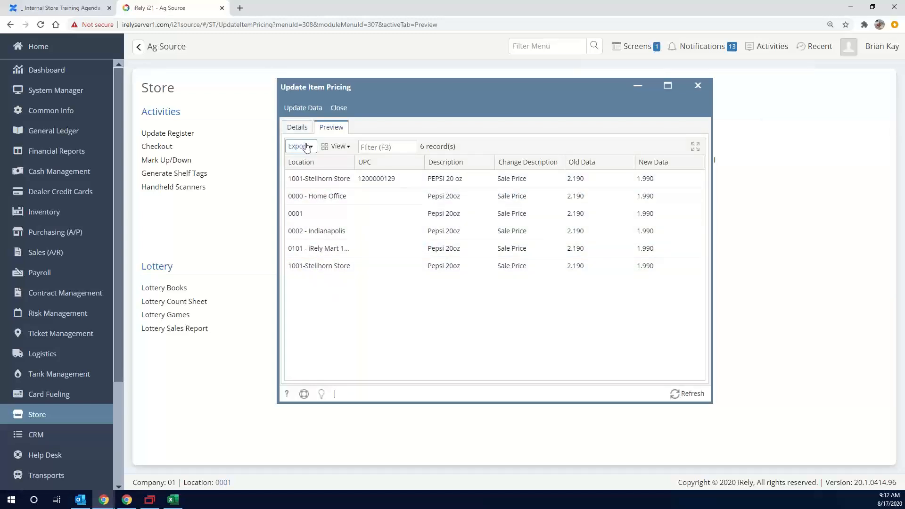
Restrict the update to the 1001-Stellhorn Store location and preview the affected items
{"action": "left_click", "coordinate": [298, 127]}
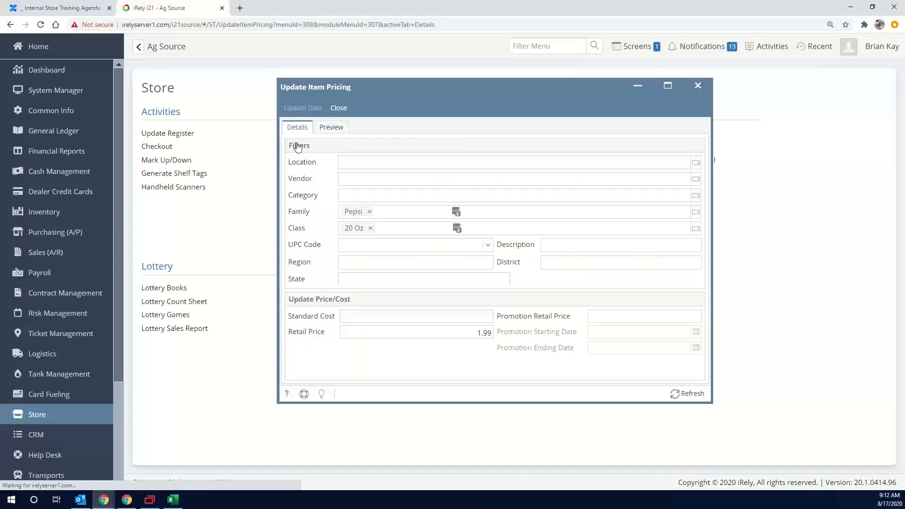
{"action": "left_click", "coordinate": [372, 161]}
{"action": "left_click", "coordinate": [348, 240]}
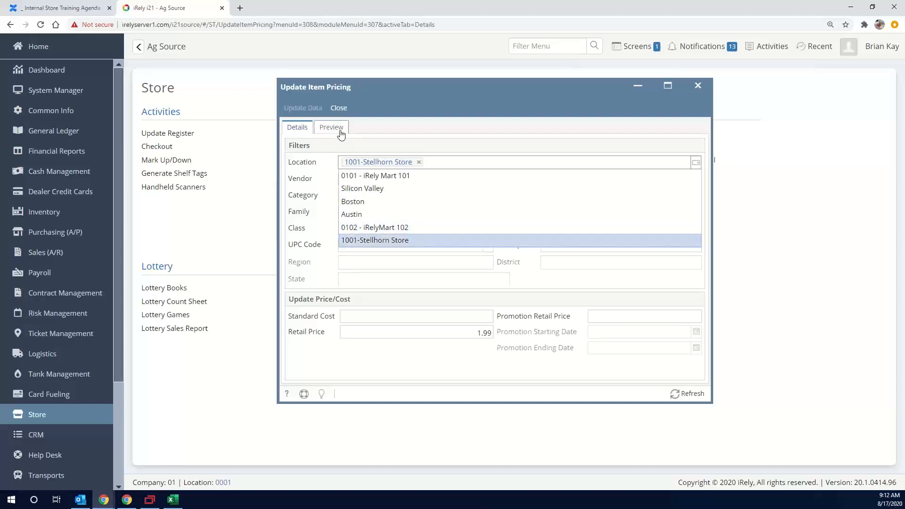
{"action": "left_click", "coordinate": [340, 131]}
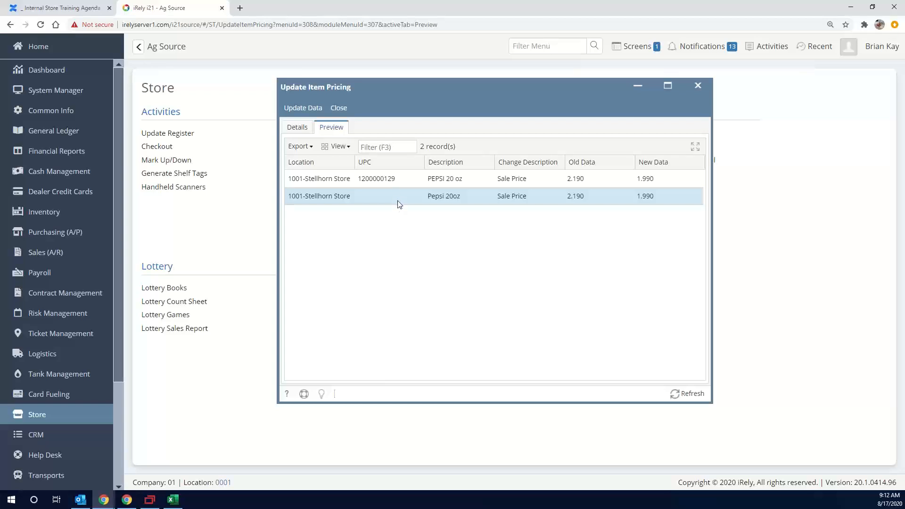
Remove the 1001-Stellhorn Store location filter and preview the price changes for all locations
{"action": "left_click", "coordinate": [295, 125]}
{"action": "left_click", "coordinate": [420, 162]}
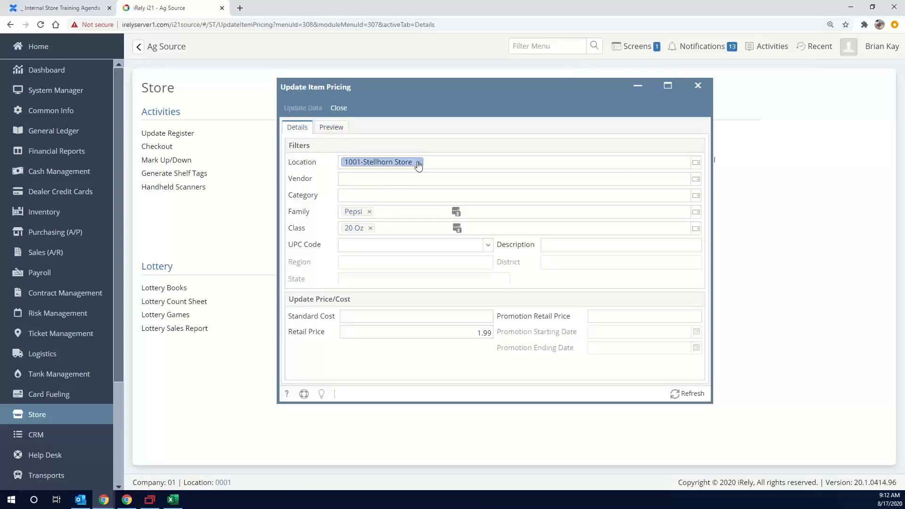
{"action": "left_click", "coordinate": [420, 163]}
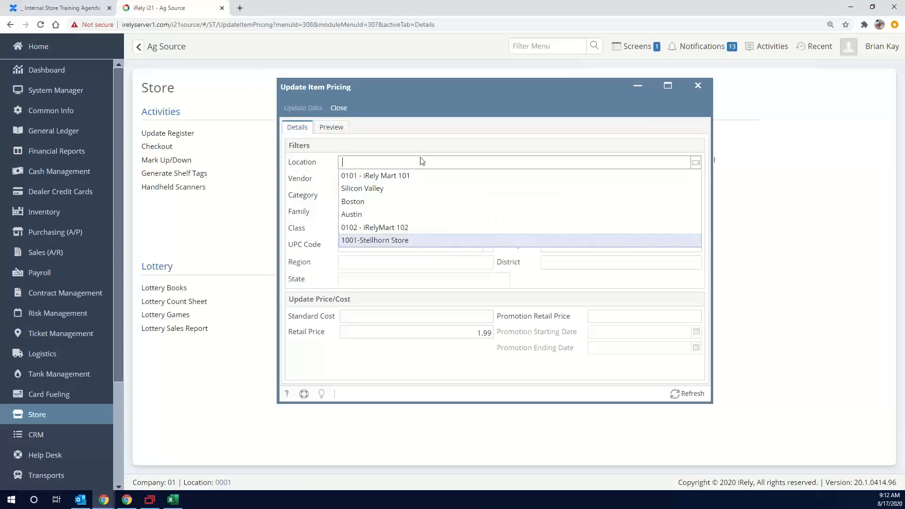
{"action": "left_click", "coordinate": [437, 143]}
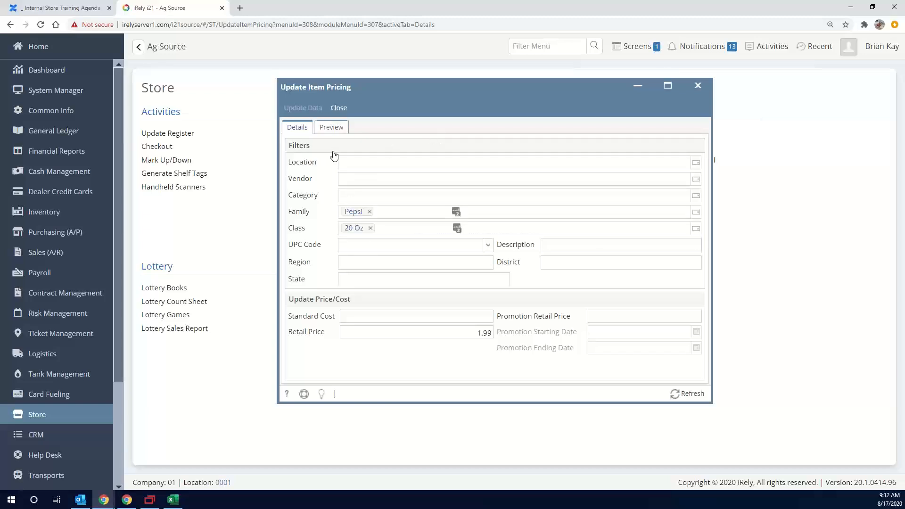
{"action": "left_click", "coordinate": [332, 127]}
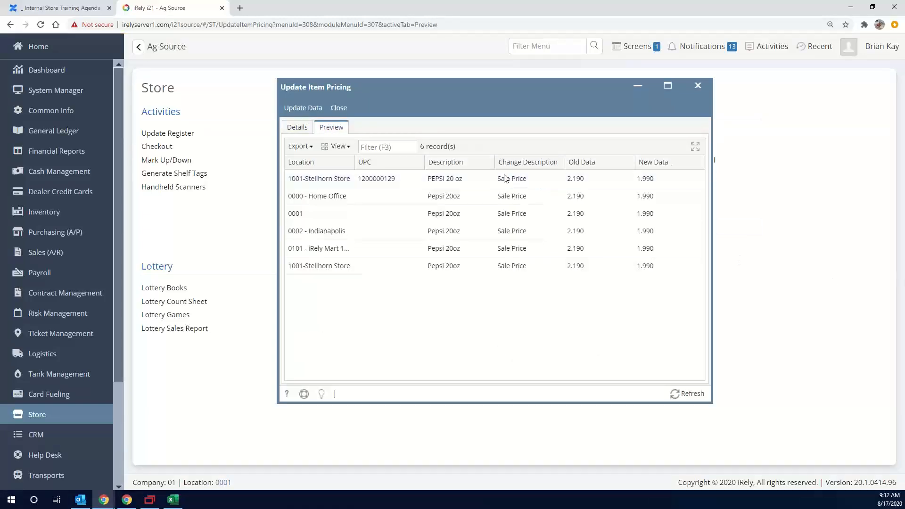
Recheck the filters and preview, apply the Pepsi 20 Oz price update, and close the modified-fields report
{"action": "left_click", "coordinate": [305, 128]}
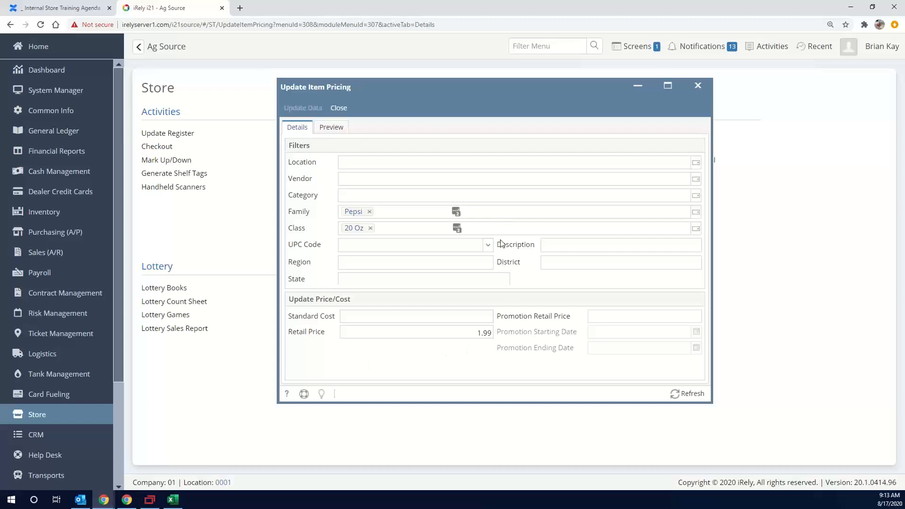
{"action": "left_click", "coordinate": [344, 135]}
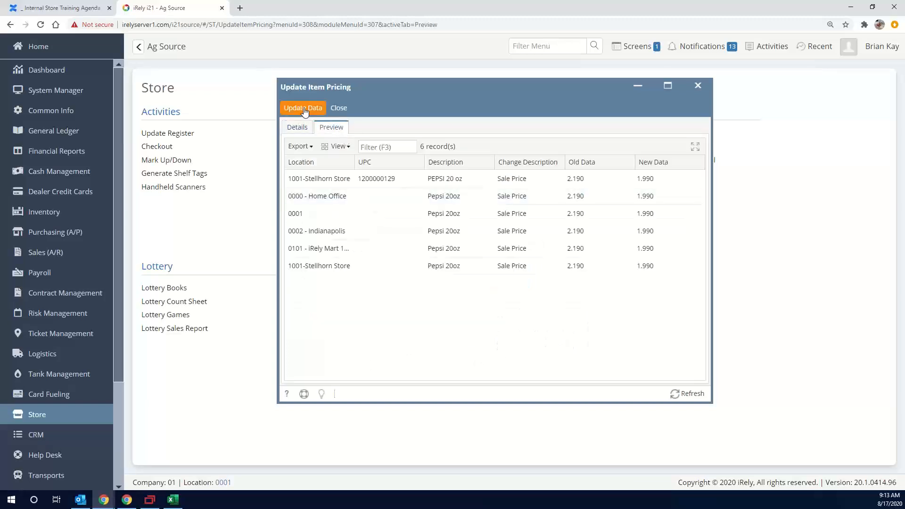
{"action": "left_click", "coordinate": [307, 108]}
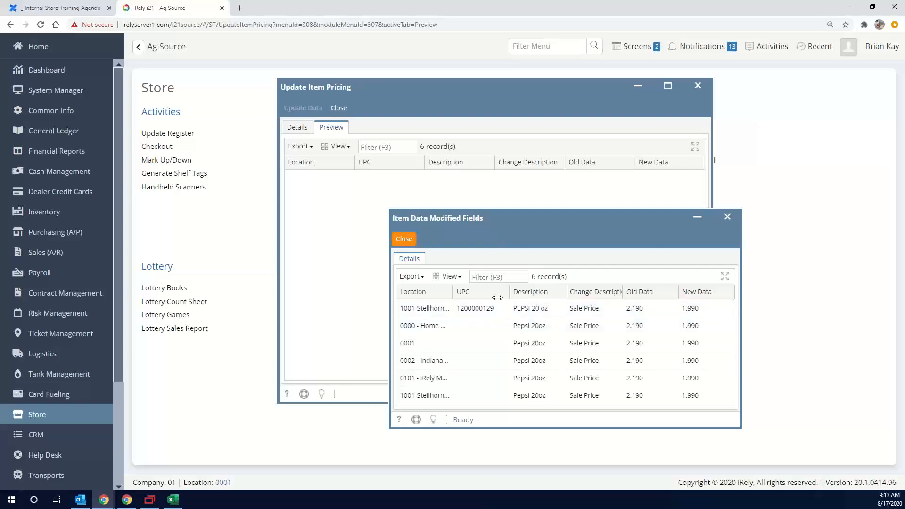
{"action": "left_click", "coordinate": [397, 241]}
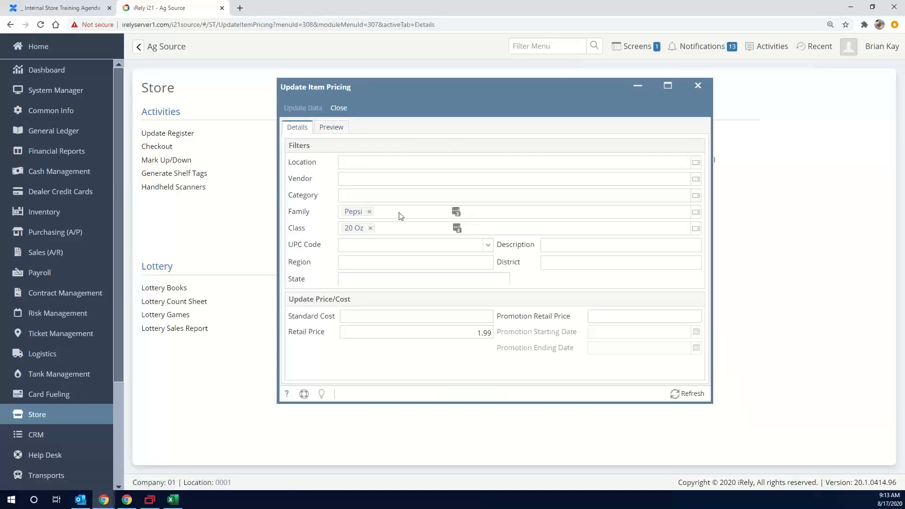
Clear the Family and Class filters, set the location to 0101 - iRely Mart 101, and review the full preview of price changes
{"action": "left_click", "coordinate": [370, 212]}
{"action": "left_click", "coordinate": [371, 229]}
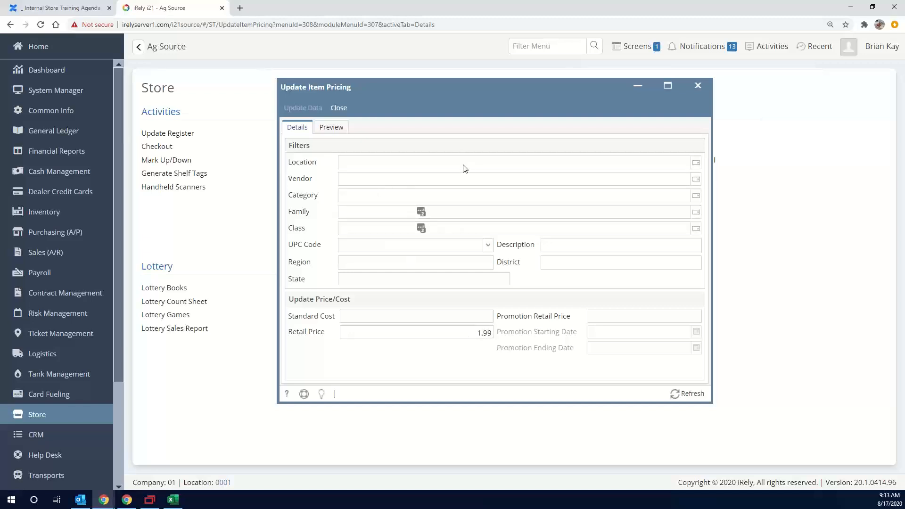
{"action": "left_click", "coordinate": [695, 162]}
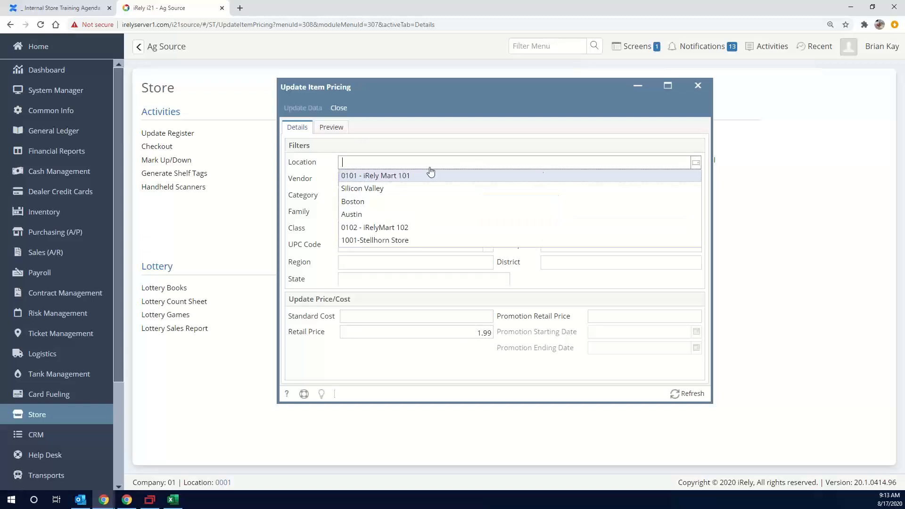
{"action": "left_click", "coordinate": [390, 176]}
{"action": "left_click", "coordinate": [330, 127]}
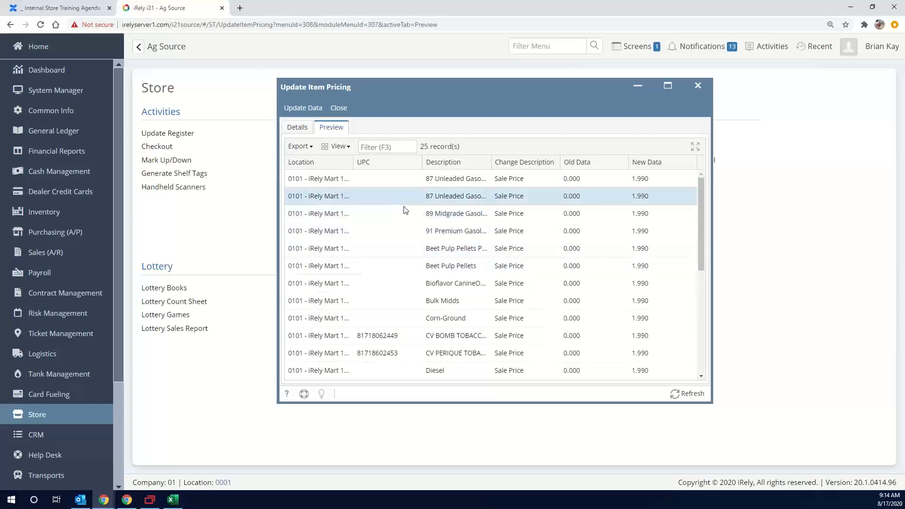
{"action": "scroll", "coordinate": [438, 259], "scroll_direction": "down", "scroll_amount": 3}
{"action": "scroll", "coordinate": [439, 264], "scroll_direction": "down", "scroll_amount": 2}
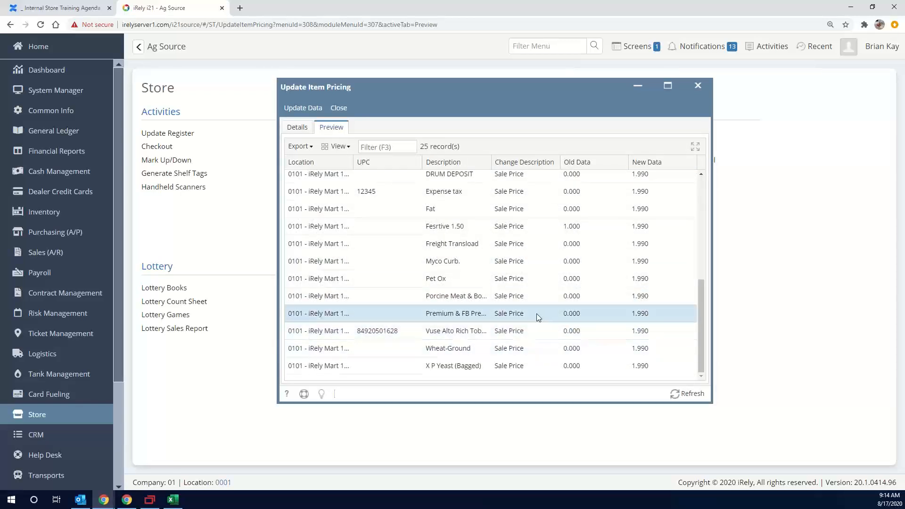
{"action": "scroll", "coordinate": [570, 346], "scroll_direction": "up", "scroll_amount": 3}
{"action": "scroll", "coordinate": [571, 347], "scroll_direction": "up", "scroll_amount": 2}
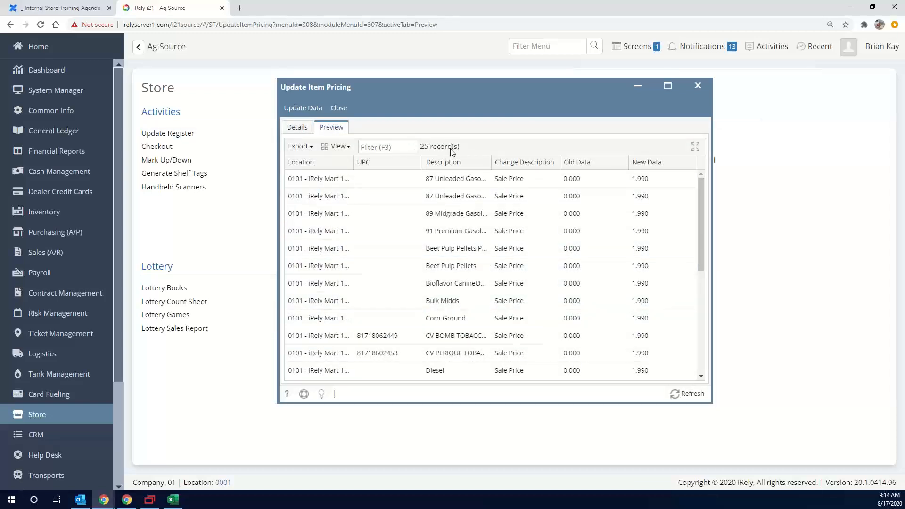
Replace the location filter with 1001-Stellhorn Store and preview the price changes
{"action": "left_click", "coordinate": [294, 127]}
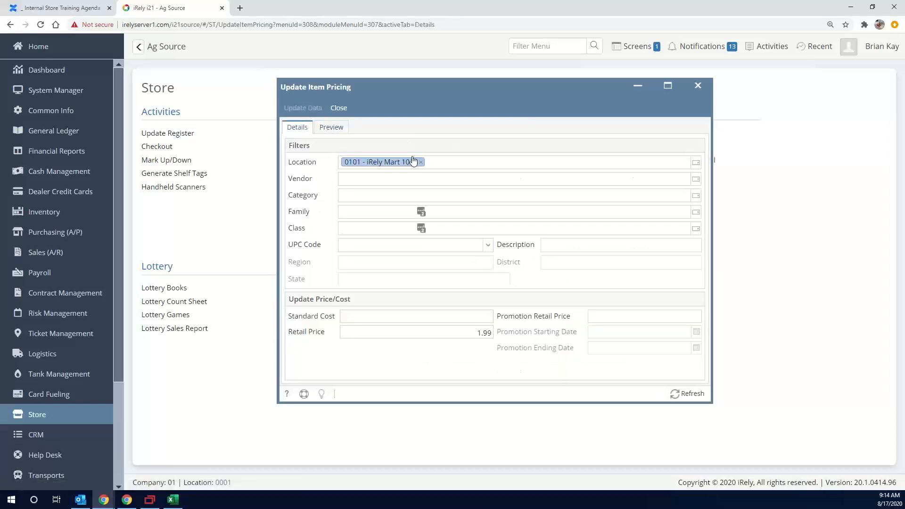
{"action": "left_click", "coordinate": [421, 162]}
{"action": "left_click", "coordinate": [697, 164]}
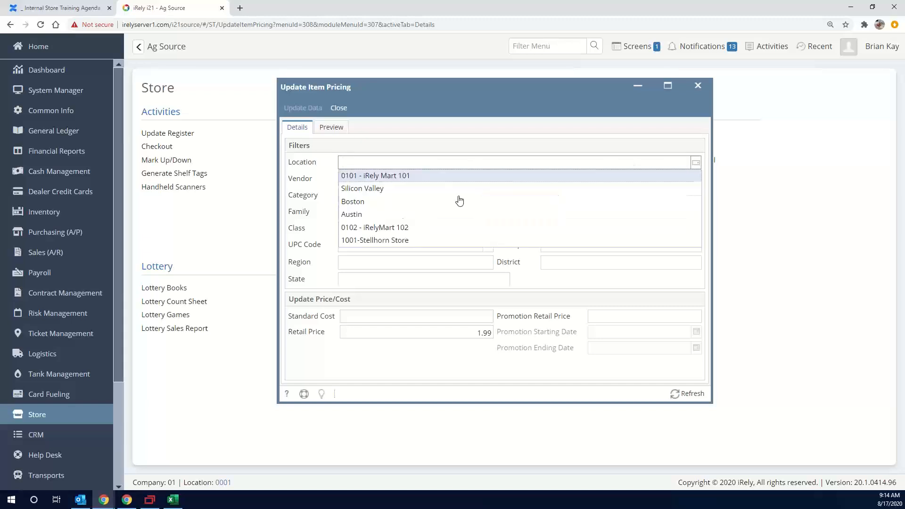
{"action": "left_click", "coordinate": [392, 240]}
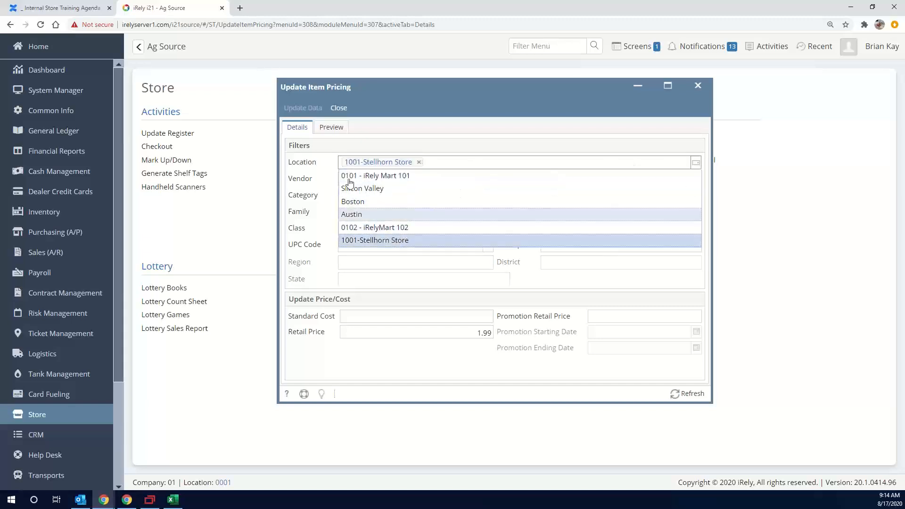
{"action": "left_click", "coordinate": [331, 128]}
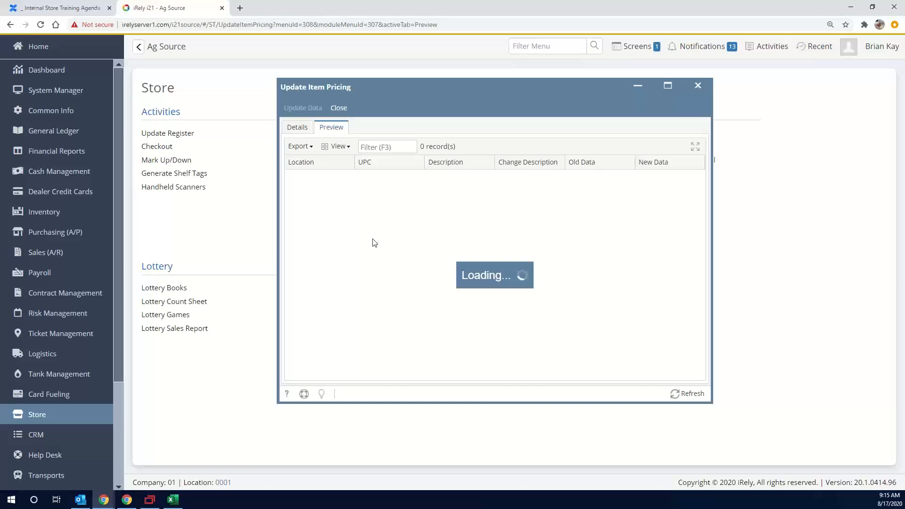
Add the 7-Pop/Energy category filter to the 1001-Stellhorn Store pricing update and preview the price changes
{"action": "left_click", "coordinate": [300, 131]}
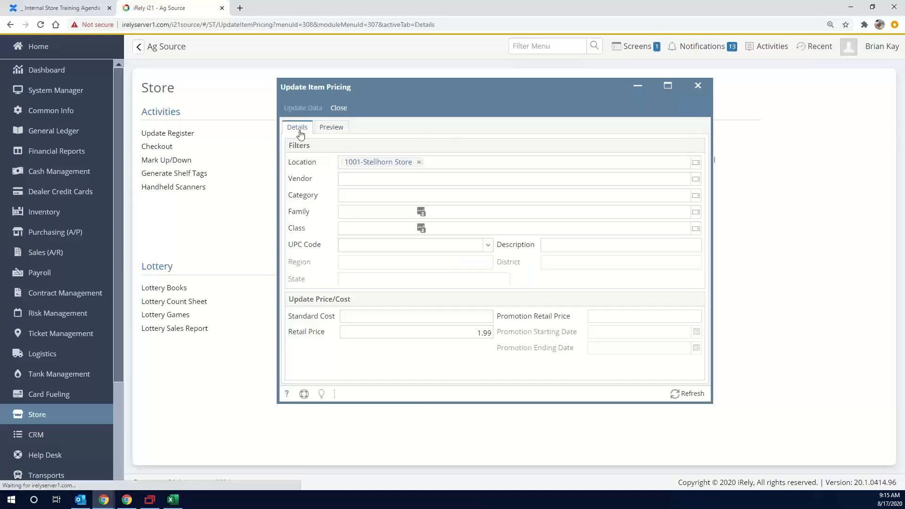
{"action": "left_click", "coordinate": [393, 194]}
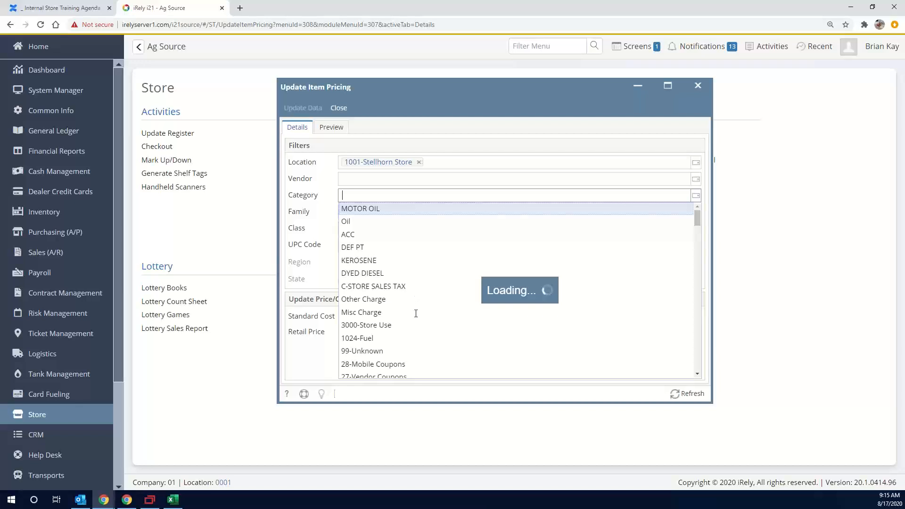
{"action": "scroll", "coordinate": [401, 306], "scroll_direction": "down", "scroll_amount": 7}
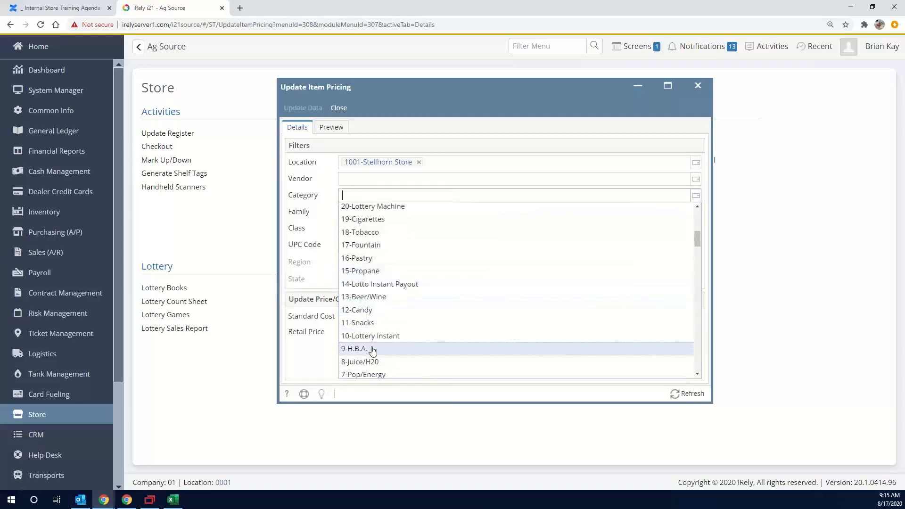
{"action": "scroll", "coordinate": [373, 351], "scroll_direction": "down", "scroll_amount": 1}
{"action": "left_click", "coordinate": [368, 327]}
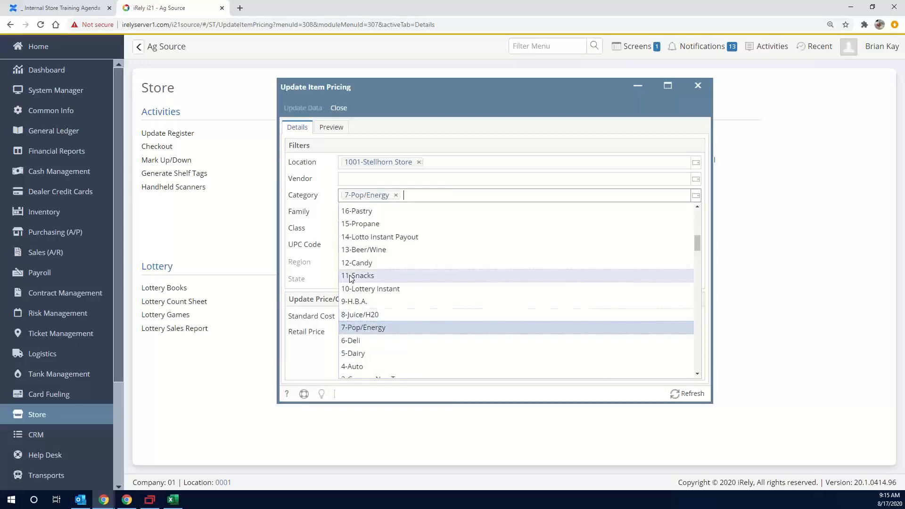
{"action": "left_click", "coordinate": [311, 169]}
{"action": "left_click", "coordinate": [473, 143]}
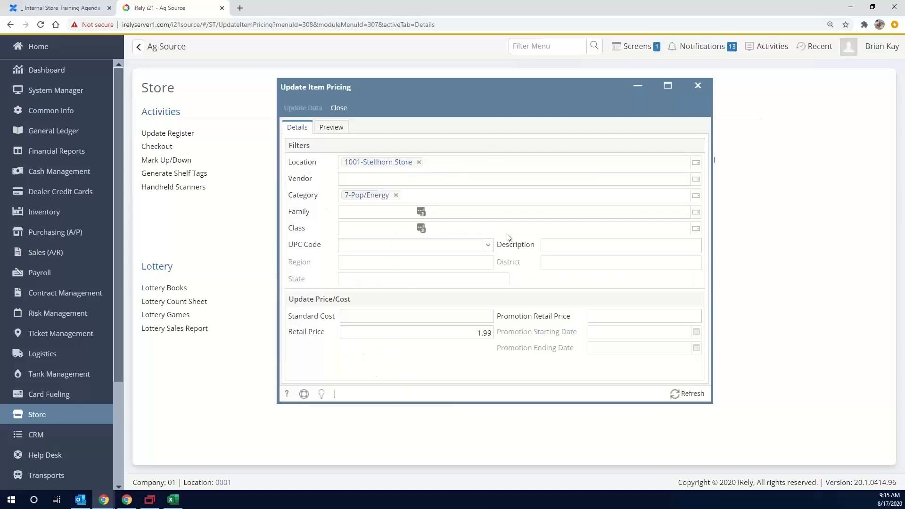
{"action": "left_click", "coordinate": [328, 131]}
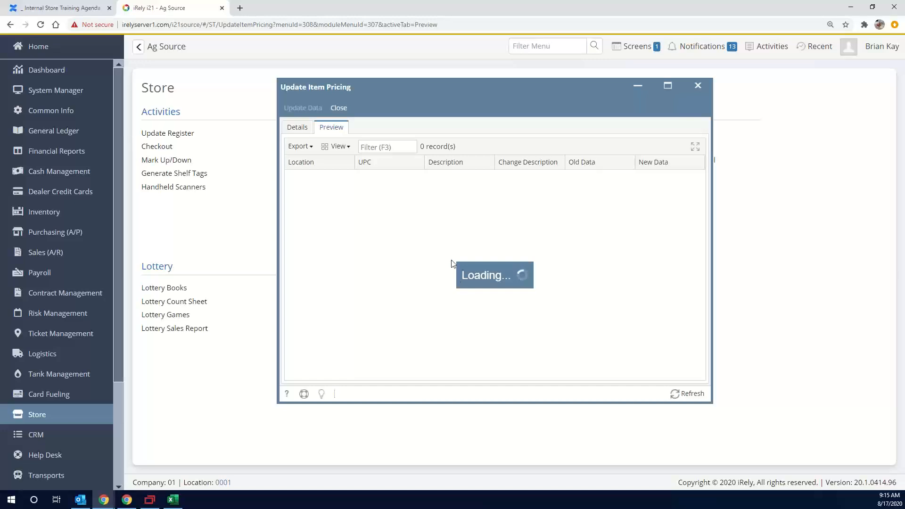
Open Item Quick Entry from the Pricebook and filter its item search to categories containing "7-Pop"
{"action": "left_click_drag", "start_coordinate": [454, 91], "coordinate": [581, 96]}
{"action": "left_click", "coordinate": [337, 146]}
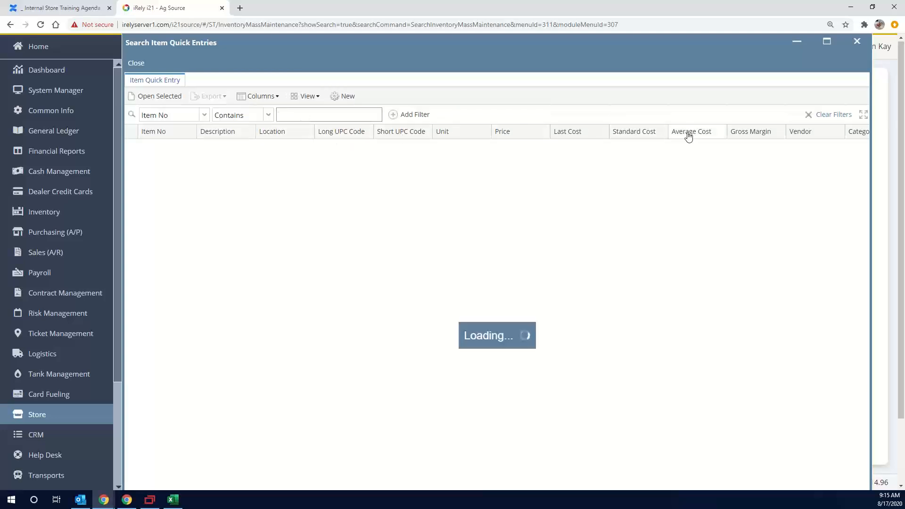
{"action": "left_click", "coordinate": [865, 134]}
{"action": "left_click", "coordinate": [823, 175]}
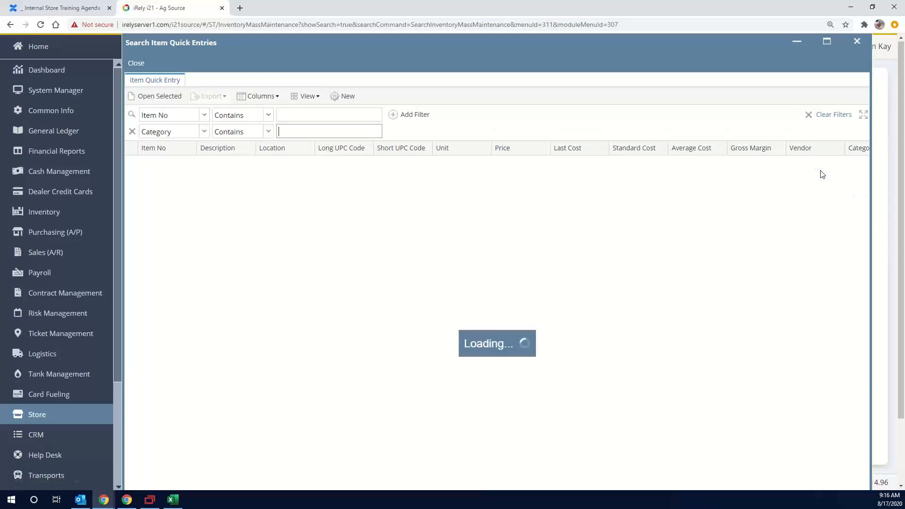
{"action": "type", "text": "7-Pop"}
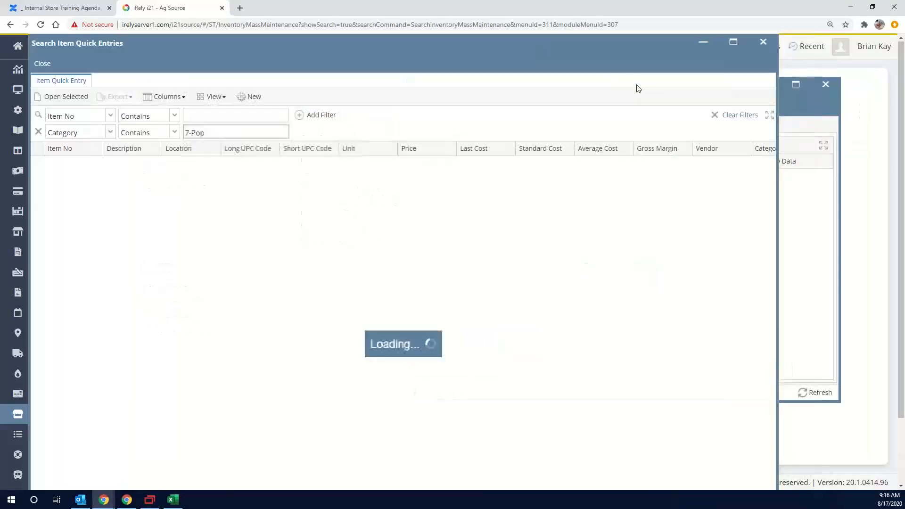
Switch between the item quick entry search and the item pricing update to check their results and filters
{"action": "left_click", "coordinate": [702, 46]}
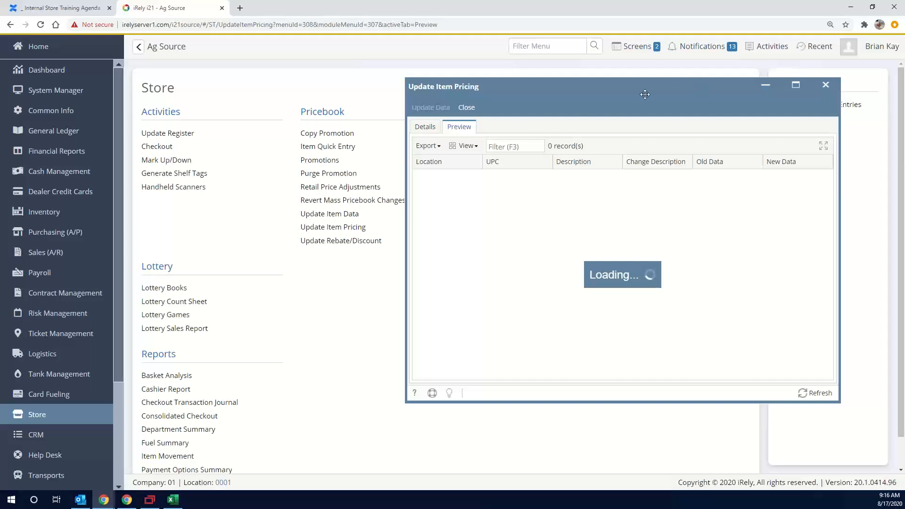
{"action": "left_click_drag", "start_coordinate": [645, 94], "coordinate": [502, 90]}
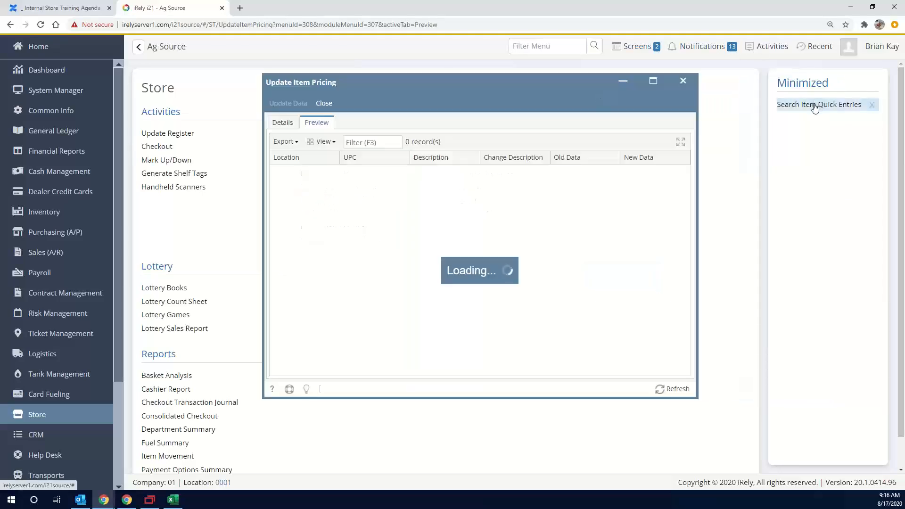
{"action": "left_click", "coordinate": [815, 105]}
{"action": "left_click", "coordinate": [702, 44]}
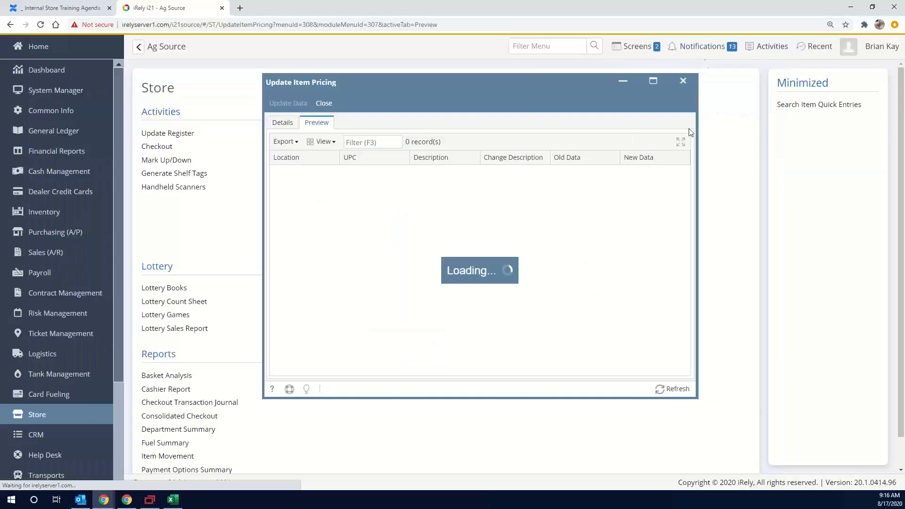
{"action": "left_click", "coordinate": [282, 125]}
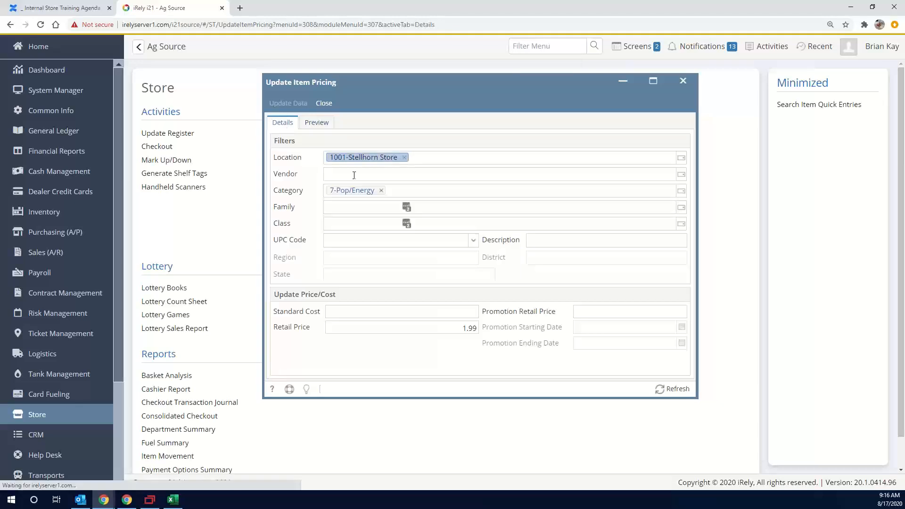
{"action": "left_click", "coordinate": [813, 106]}
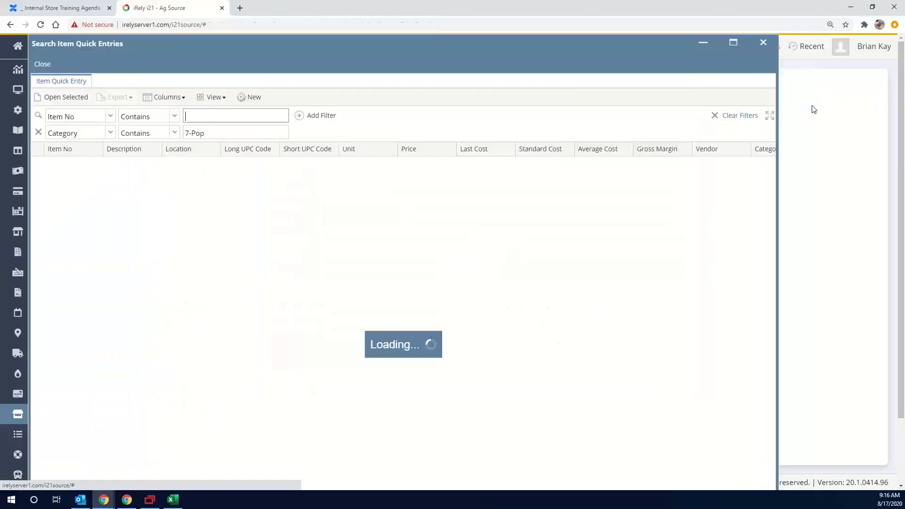
{"action": "left_click", "coordinate": [243, 129]}
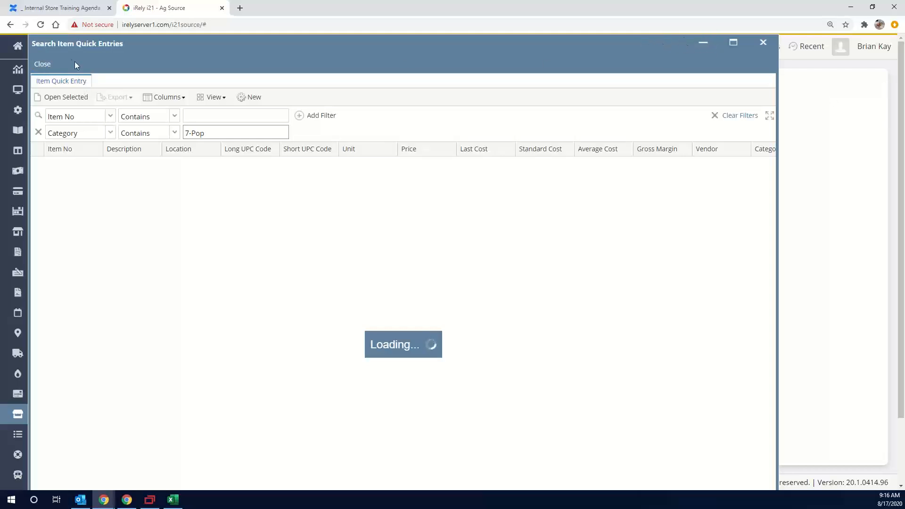
{"action": "left_click", "coordinate": [702, 43]}
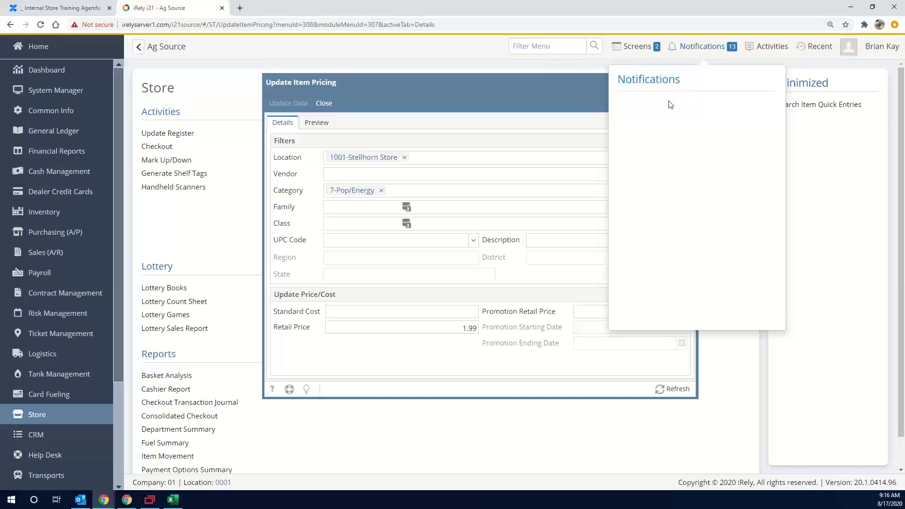
Check the notifications and the list of open screens
{"action": "left_click", "coordinate": [720, 49]}
{"action": "left_click", "coordinate": [727, 49]}
{"action": "left_click", "coordinate": [705, 49]}
{"action": "left_click", "coordinate": [654, 50]}
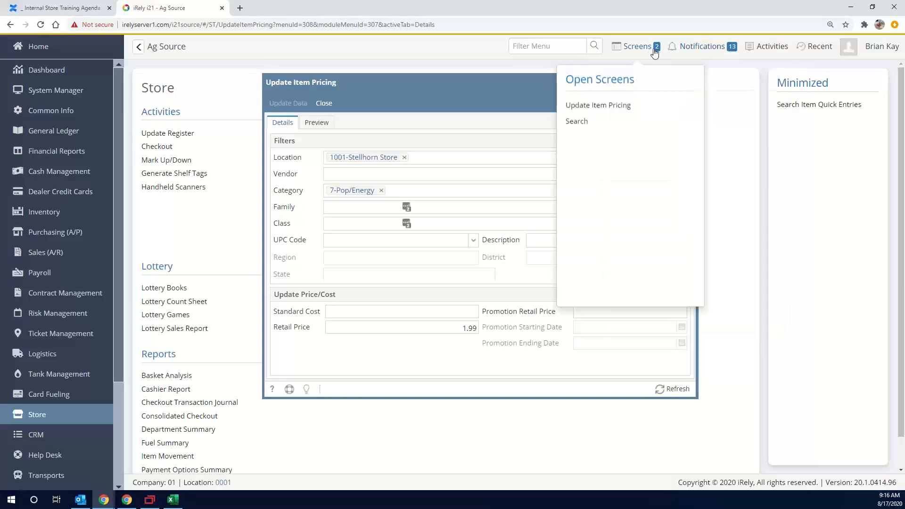
{"action": "left_click", "coordinate": [721, 49]}
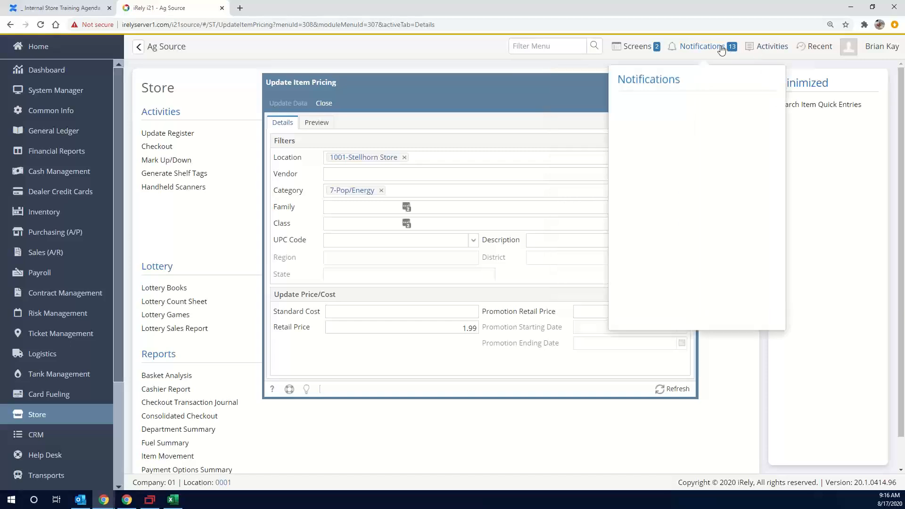
{"action": "left_click", "coordinate": [721, 49]}
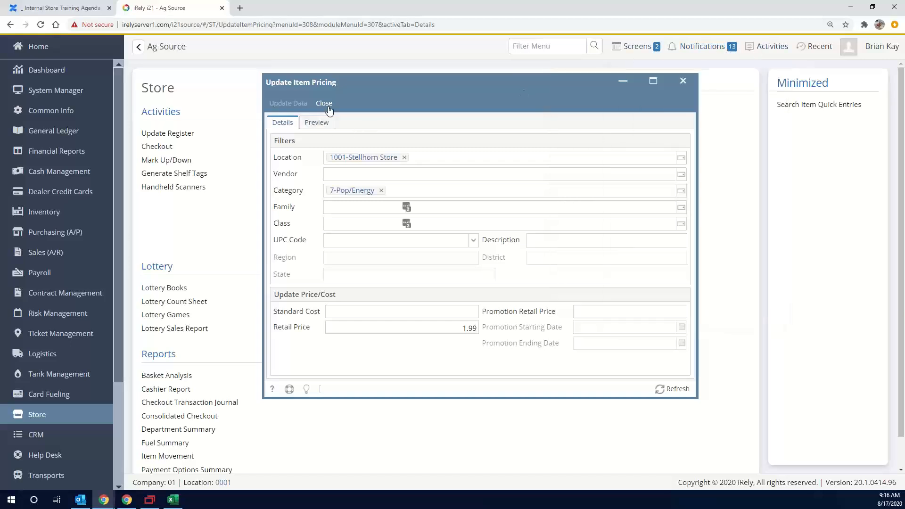
Replace the 7-Pop/Energy category filter with the Pepsi family and the 20 Oz class
{"action": "left_click", "coordinate": [381, 190]}
{"action": "left_click", "coordinate": [350, 208]}
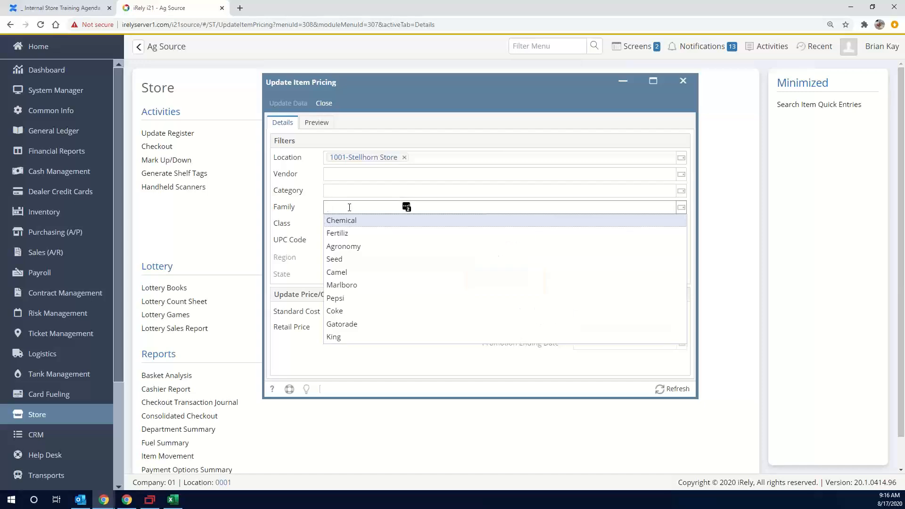
{"action": "left_click", "coordinate": [340, 299]}
{"action": "left_click", "coordinate": [367, 223]}
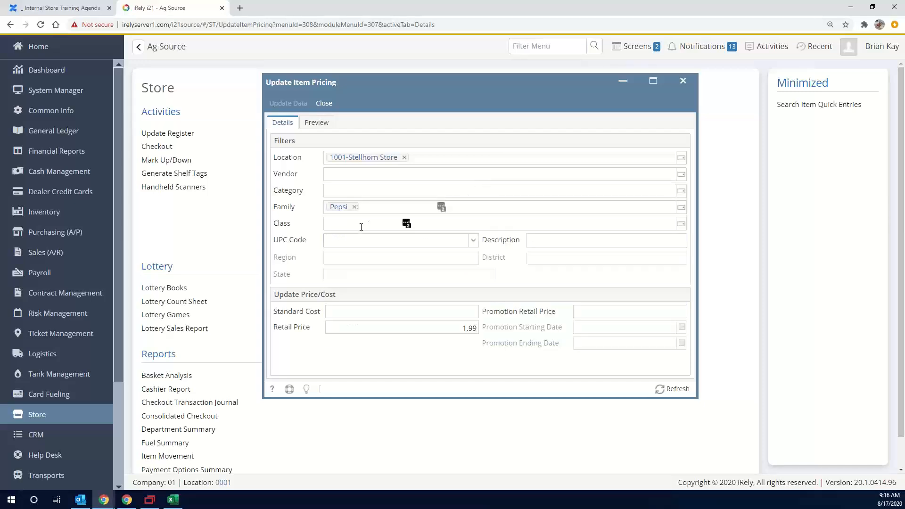
{"action": "left_click", "coordinate": [336, 236]}
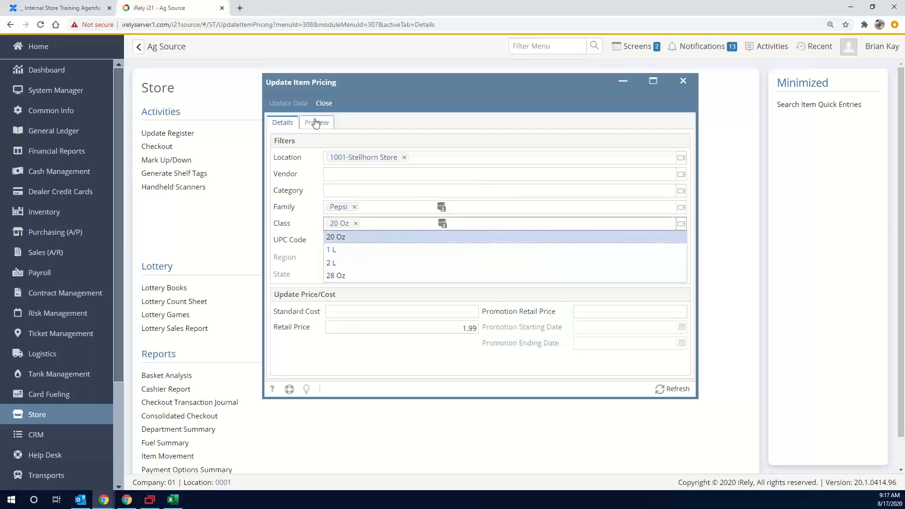
Set the retail price to 2.99 and preview the price changes for Pepsi 20 Oz items
{"action": "left_click", "coordinate": [451, 329]}
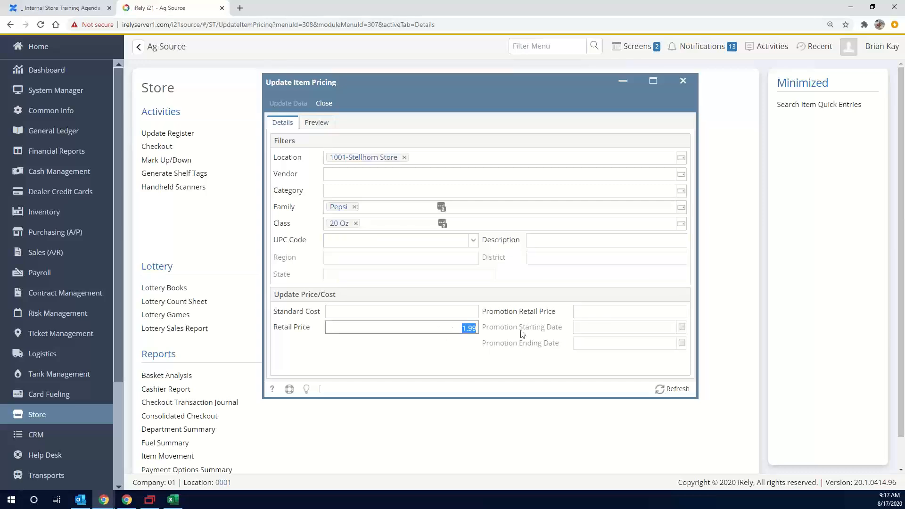
{"action": "type", "text": "2.99"}
{"action": "key", "text": "Tab"}
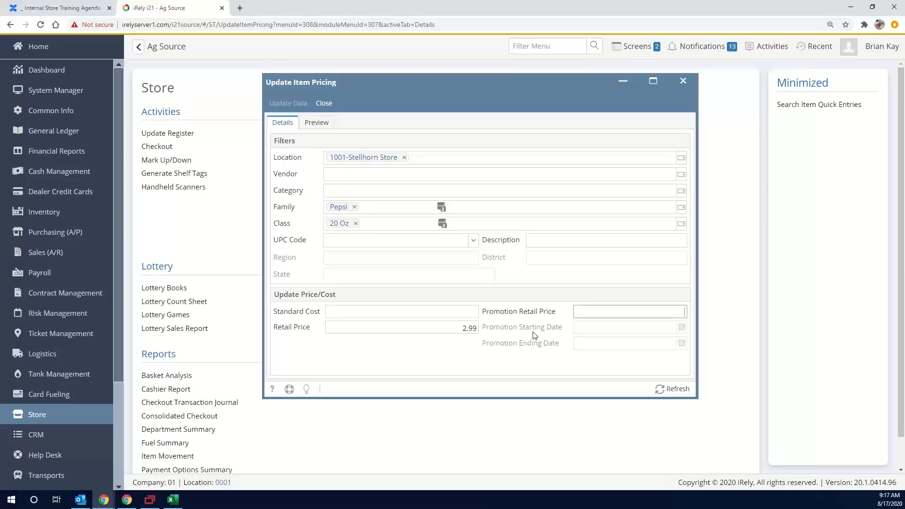
{"action": "left_click", "coordinate": [313, 123]}
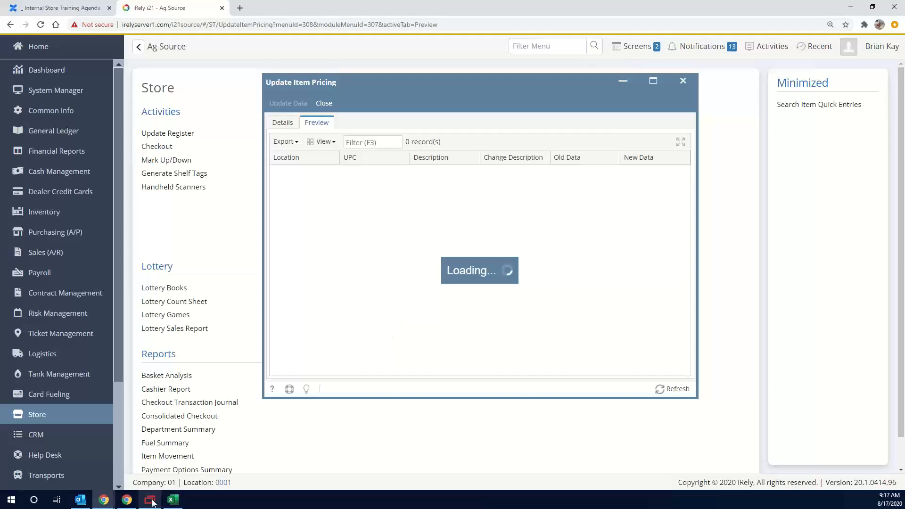
{"action": "mouse_move", "coordinate": [152, 502]}
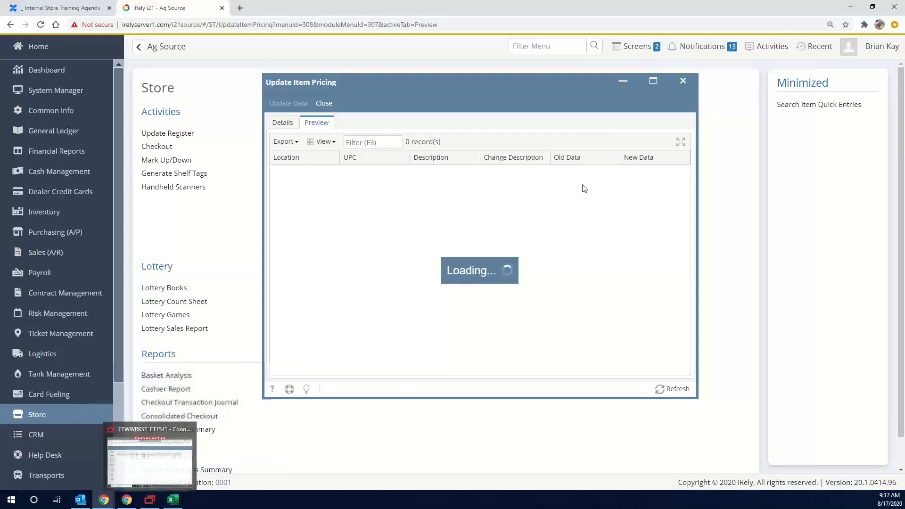
Recheck the pricing filters, remove the 1001-Stellhorn Store location, and preview the price changes for all locations
{"action": "left_click", "coordinate": [283, 123]}
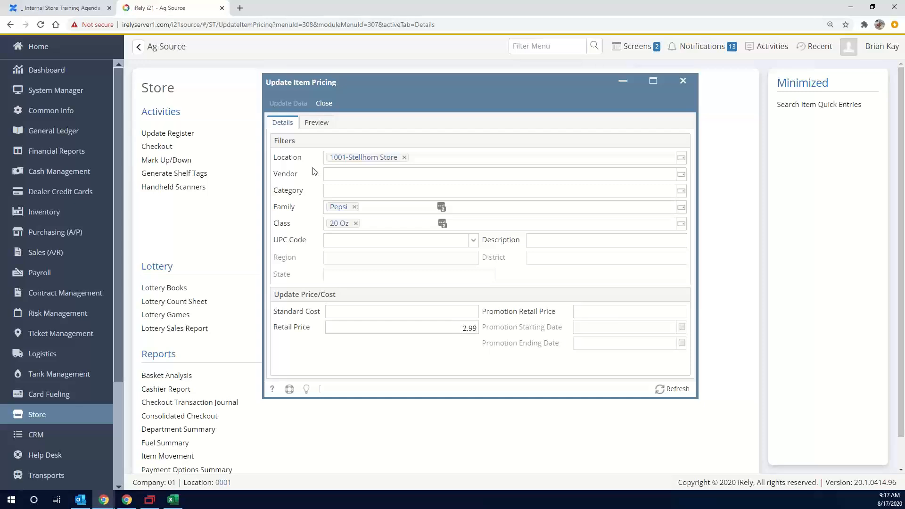
{"action": "left_click", "coordinate": [319, 127]}
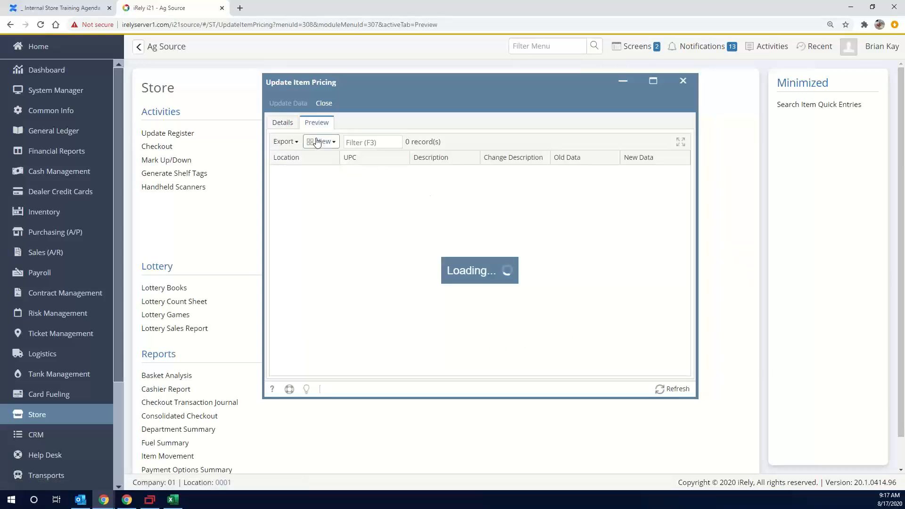
{"action": "left_click", "coordinate": [283, 131]}
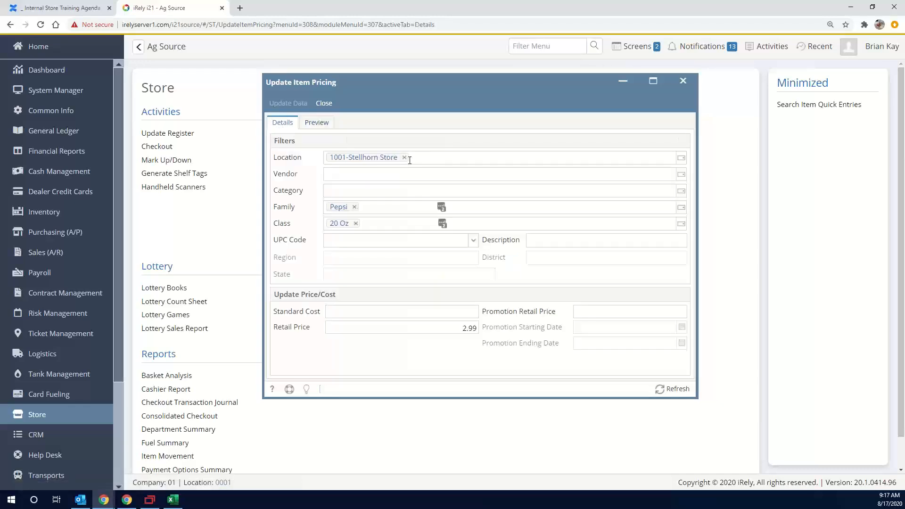
{"action": "left_click", "coordinate": [408, 159]}
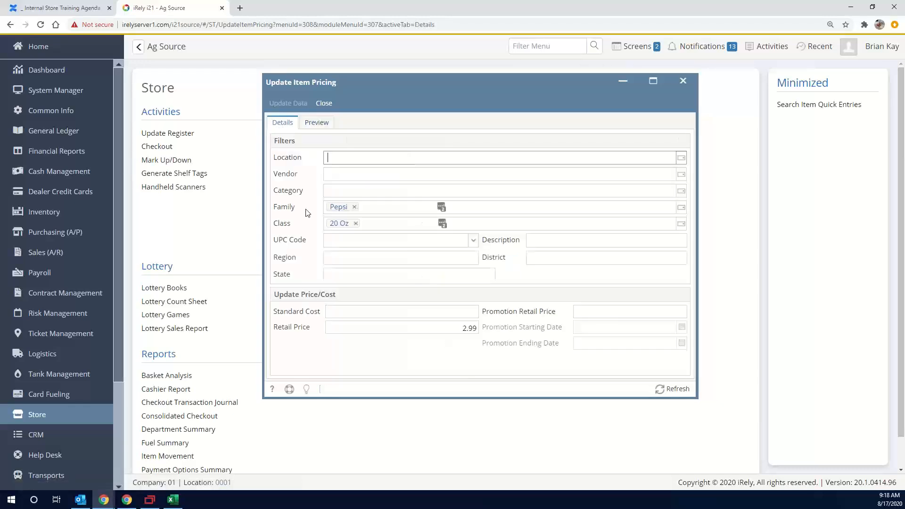
{"action": "left_click", "coordinate": [314, 127]}
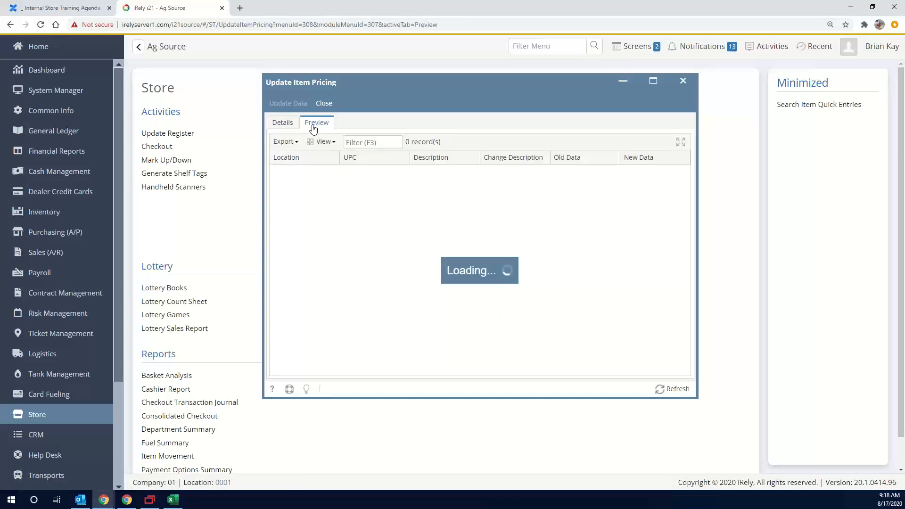
Open the browser developer tools, move their window aside, and rerun the price change preview with the same filters
{"action": "key", "text": "F12"}
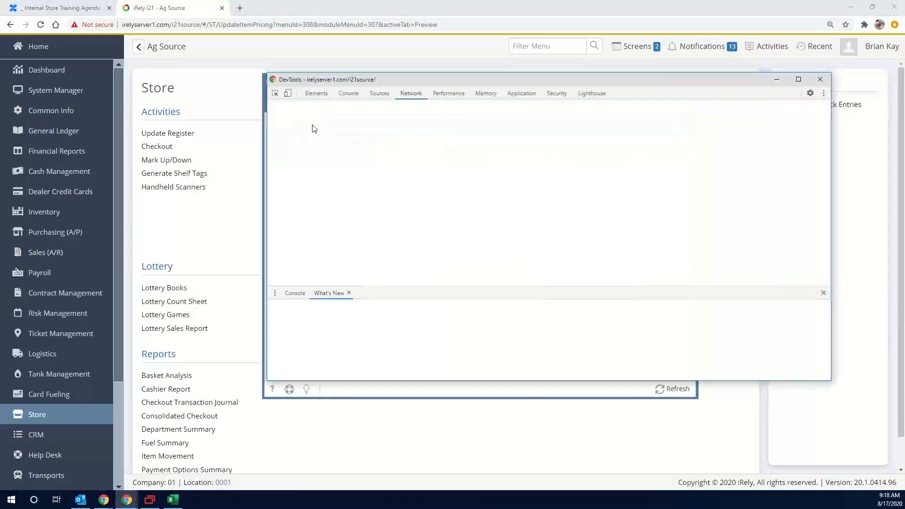
{"action": "left_click_drag", "start_coordinate": [452, 79], "coordinate": [195, 162]}
{"action": "left_click_drag", "start_coordinate": [88, 146], "coordinate": [0, 142]}
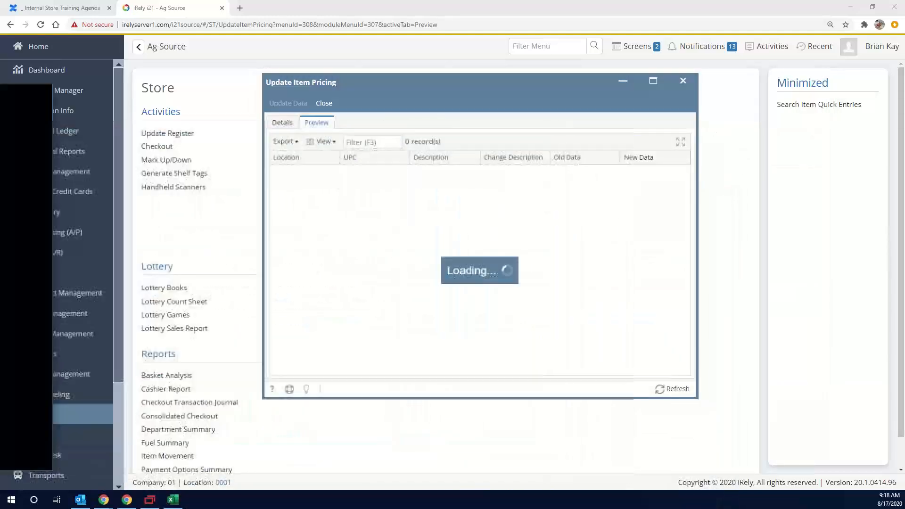
{"action": "left_click", "coordinate": [285, 124]}
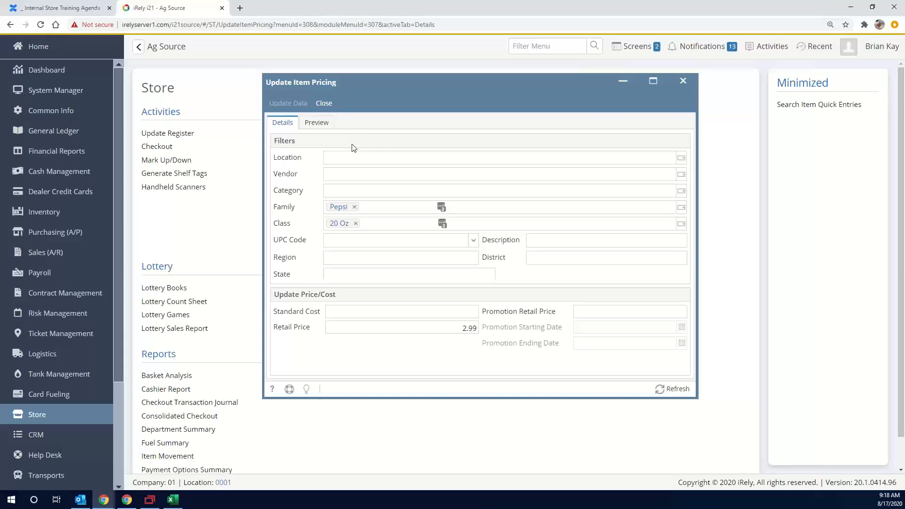
{"action": "left_click", "coordinate": [315, 123]}
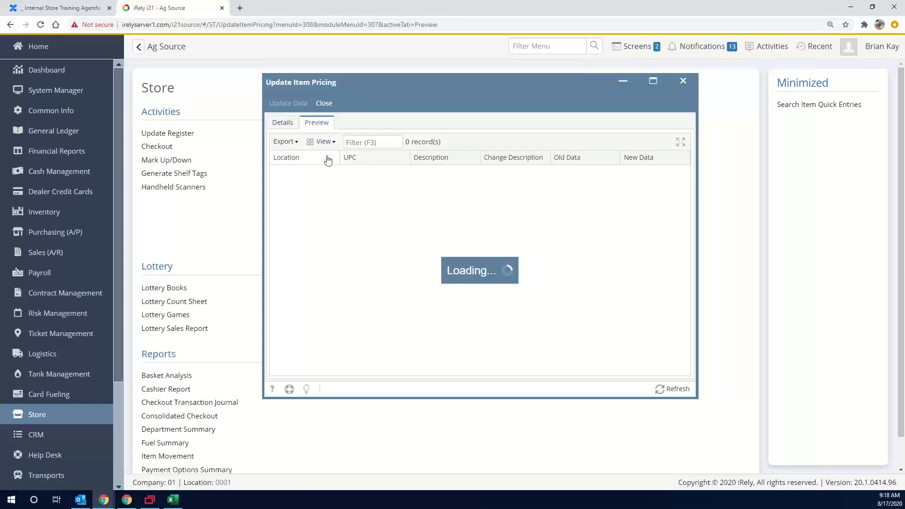
Recheck the pricing filters and rerun the price change preview for Pepsi 20 Oz items at 2.99 twice
{"action": "left_click", "coordinate": [283, 123]}
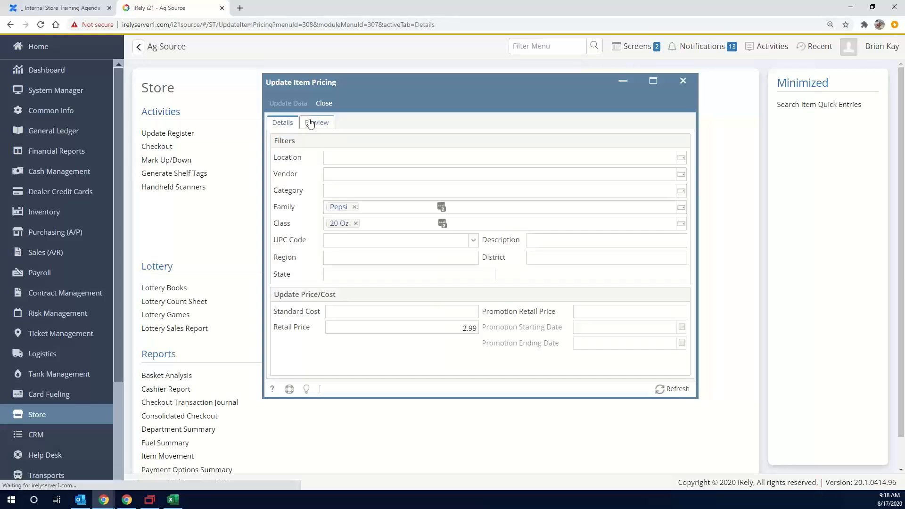
{"action": "left_click", "coordinate": [314, 123]}
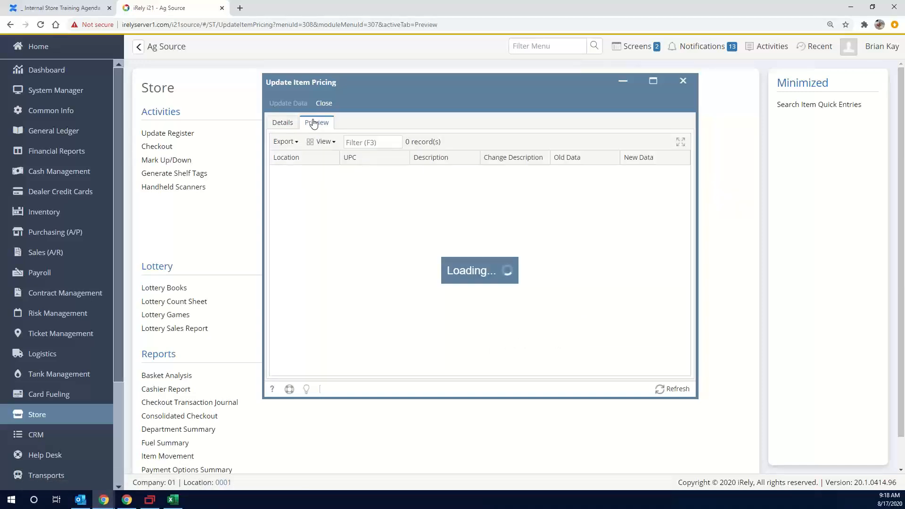
{"action": "left_click", "coordinate": [283, 124]}
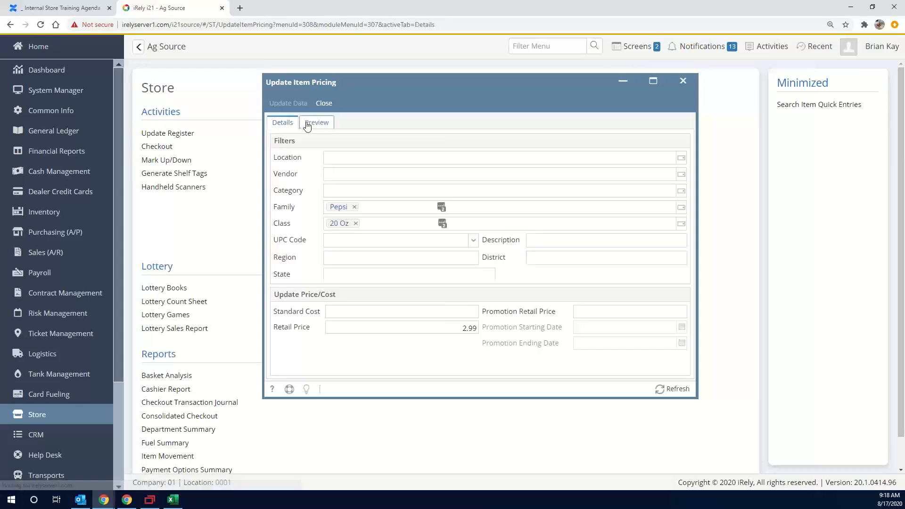
{"action": "left_click", "coordinate": [320, 124]}
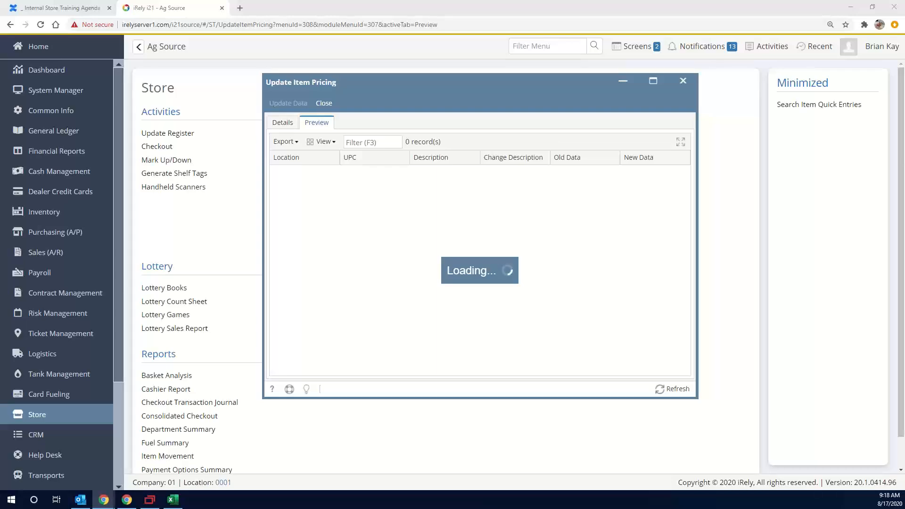
Check the preview requests in the developer tools' network log, and close the Update Item Pricing window
{"action": "left_click_drag", "start_coordinate": [0, 92], "coordinate": [437, 97]}
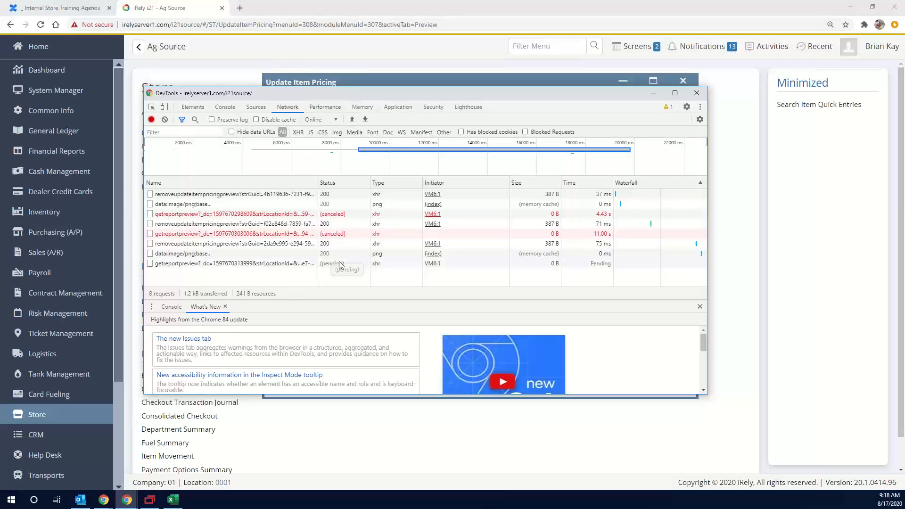
{"action": "left_click_drag", "start_coordinate": [378, 97], "coordinate": [0, 97]}
{"action": "left_click", "coordinate": [334, 105]}
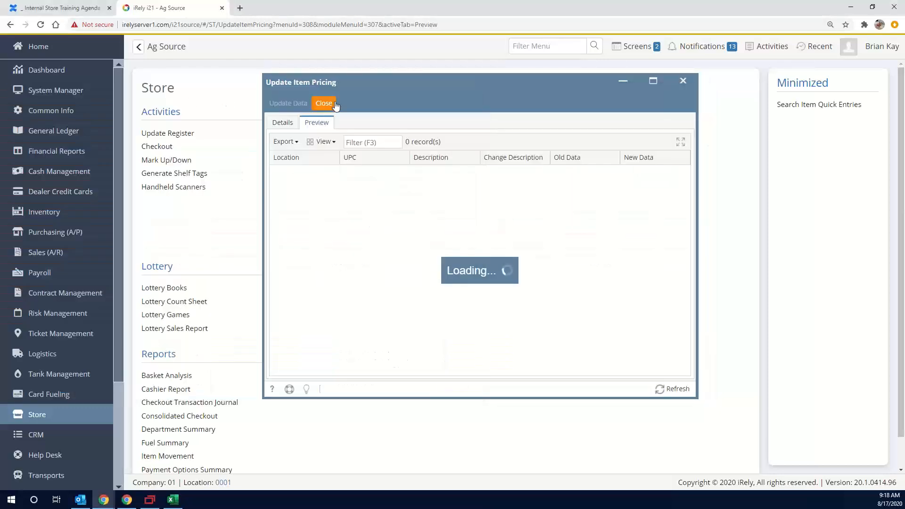
{"action": "left_click", "coordinate": [335, 105]}
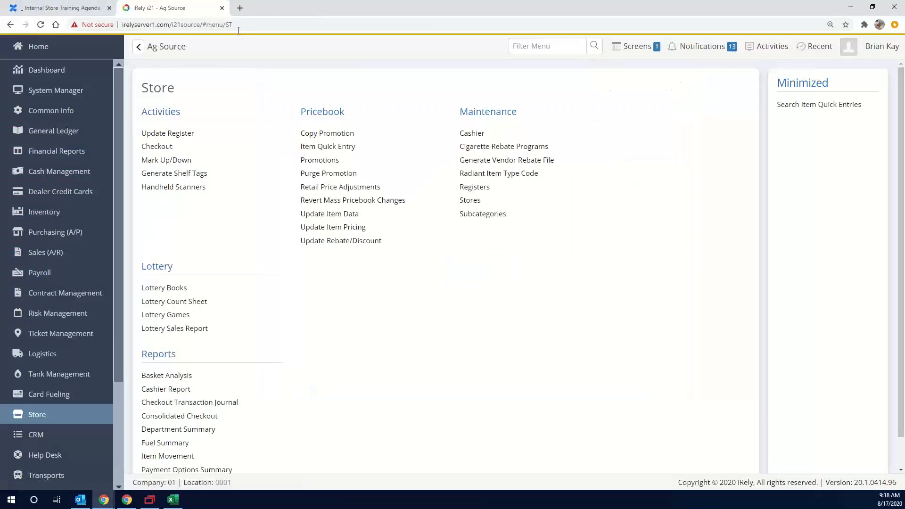
Reload the i21 Store page and open the Item Quick Entry search, allowing i21Launcher to open
{"action": "left_click", "coordinate": [254, 24]}
{"action": "key", "text": "Return"}
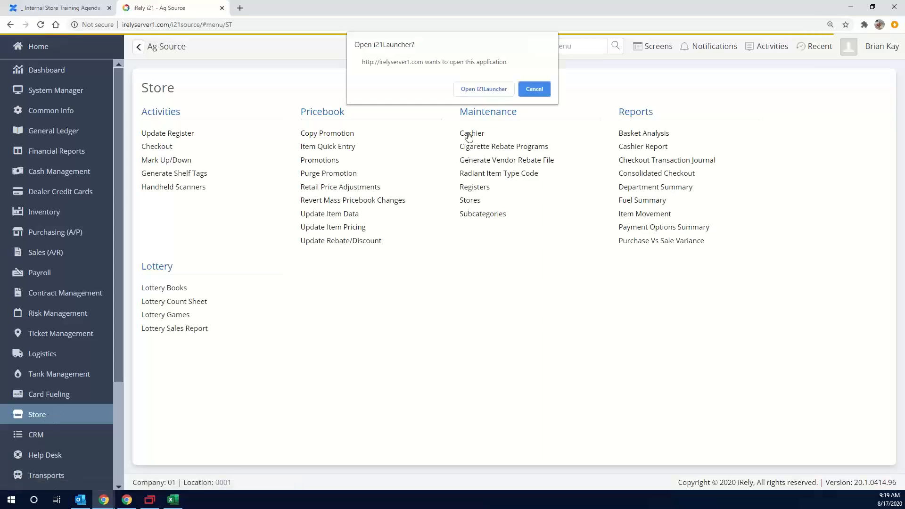
{"action": "left_click", "coordinate": [476, 89]}
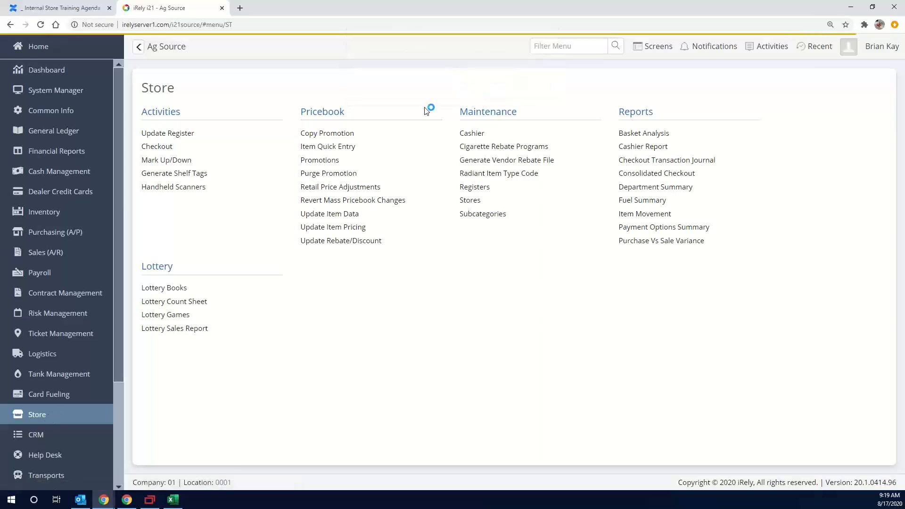
{"action": "left_click", "coordinate": [338, 147]}
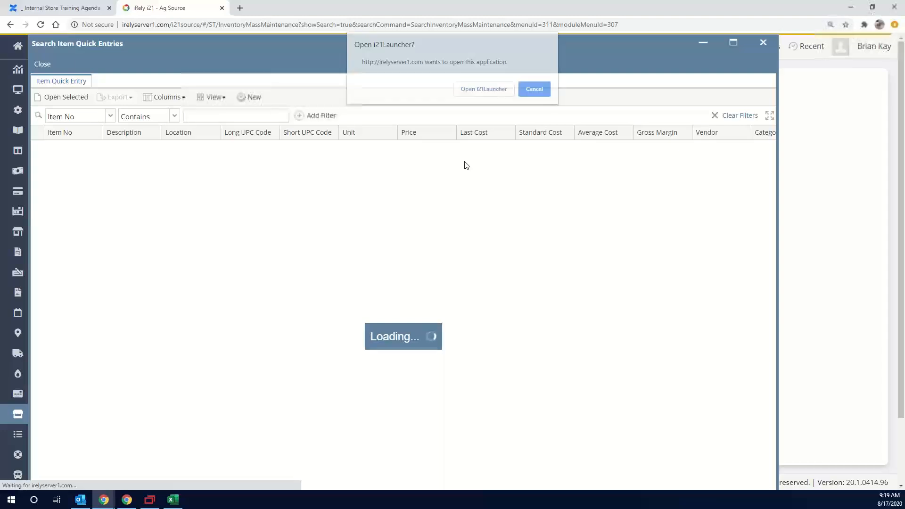
{"action": "left_click", "coordinate": [484, 87]}
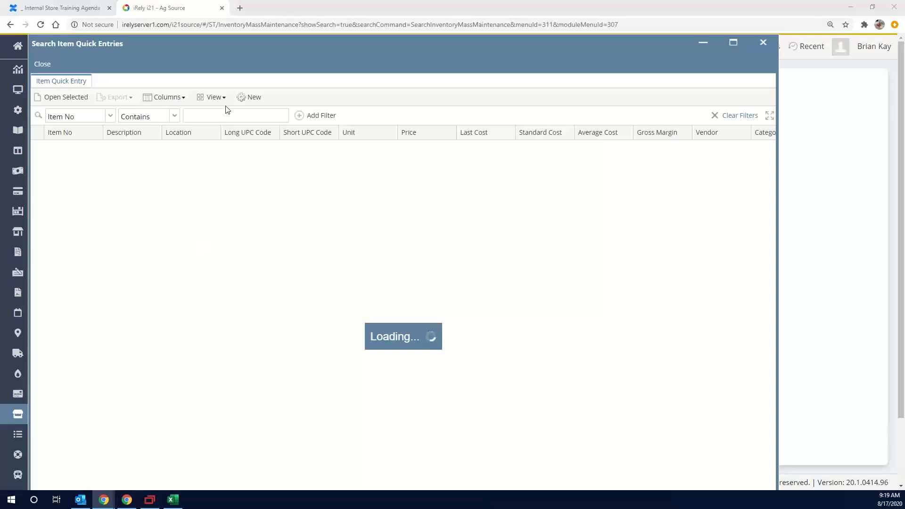
{"action": "left_click", "coordinate": [240, 8]}
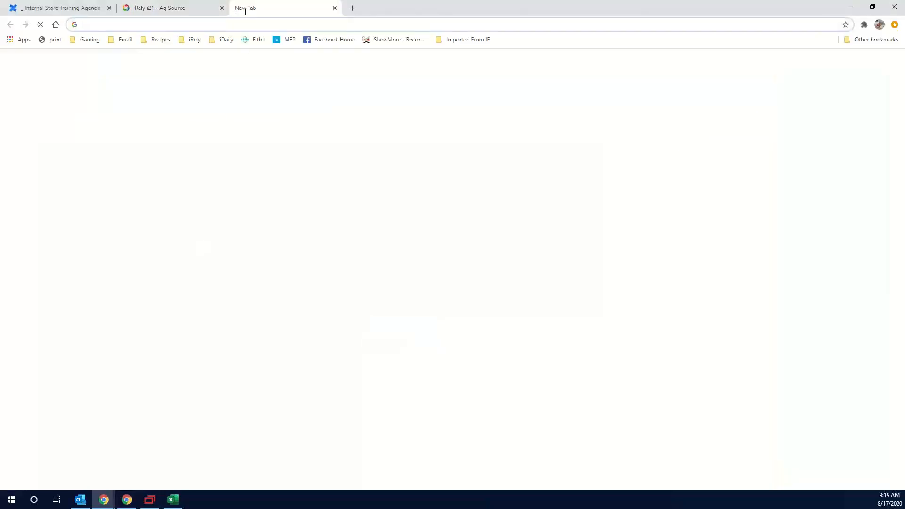
{"action": "left_click", "coordinate": [246, 27]}
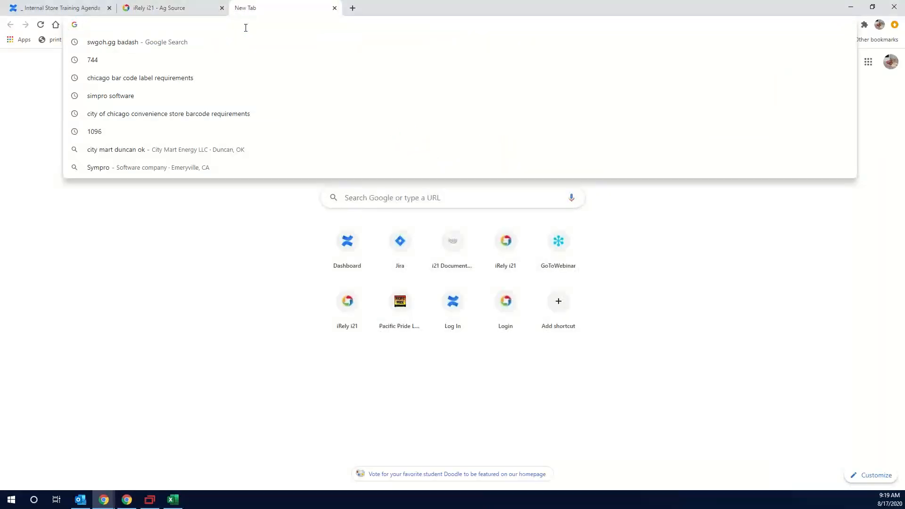
{"action": "left_click", "coordinate": [306, 8]}
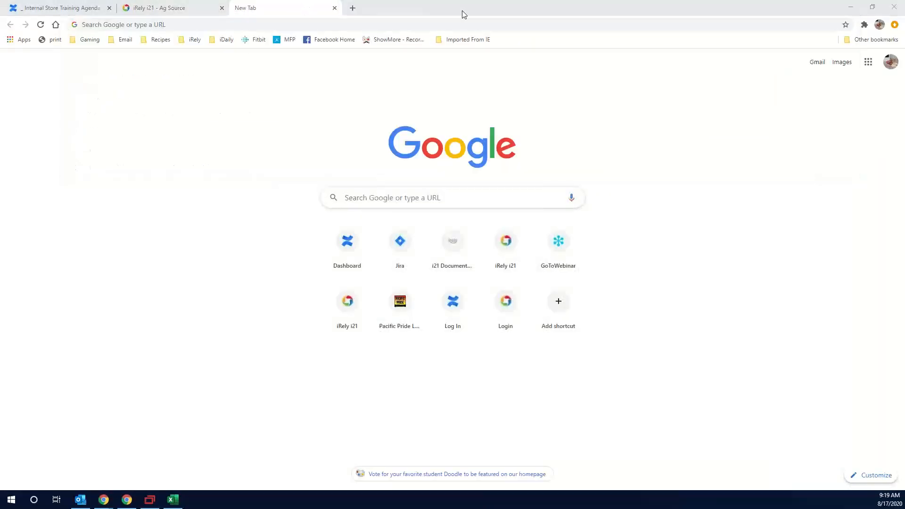
{"action": "left_click", "coordinate": [335, 8]}
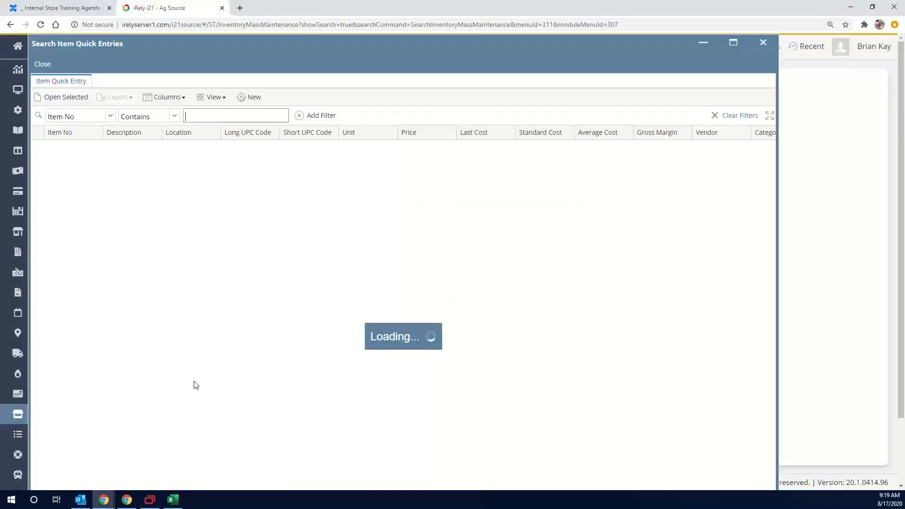
Switch to the GoToMeeting transcript browser window and show the remote Access page listing the systems filtered by ET1
{"action": "left_click", "coordinate": [127, 501]}
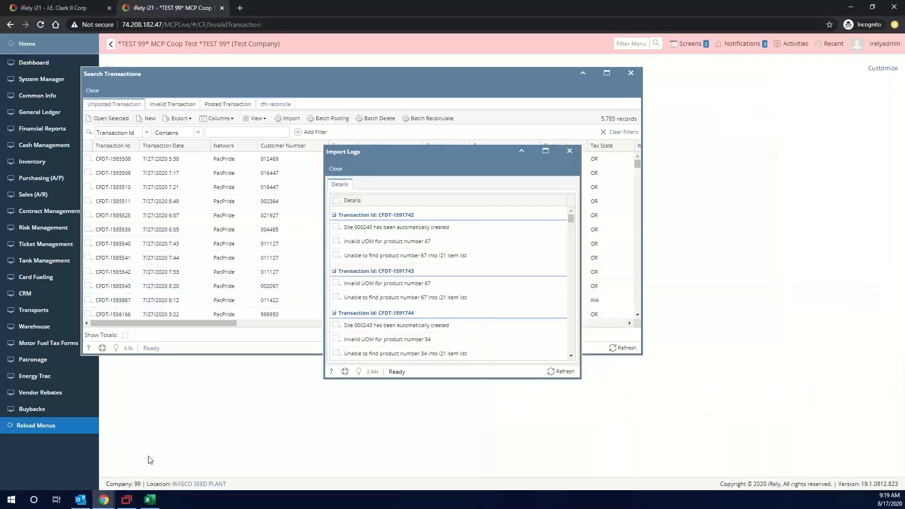
{"action": "mouse_move", "coordinate": [104, 499]}
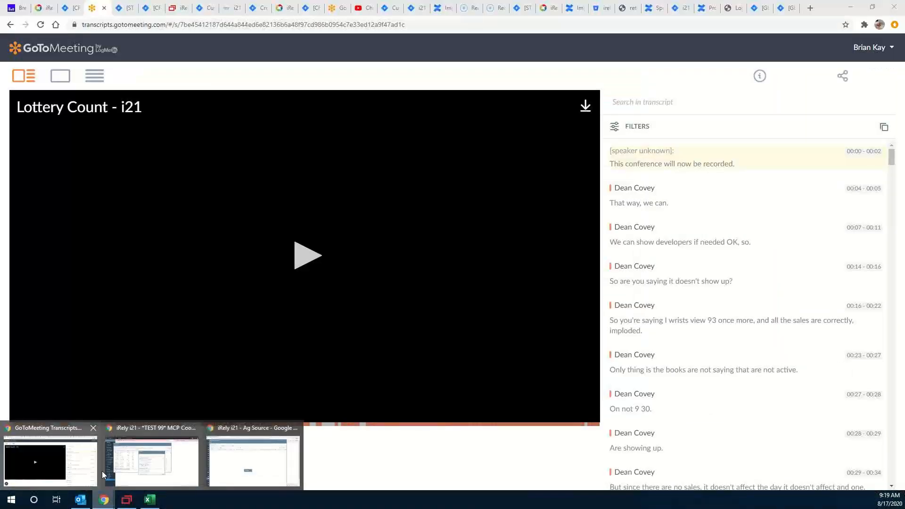
{"action": "left_click", "coordinate": [89, 473]}
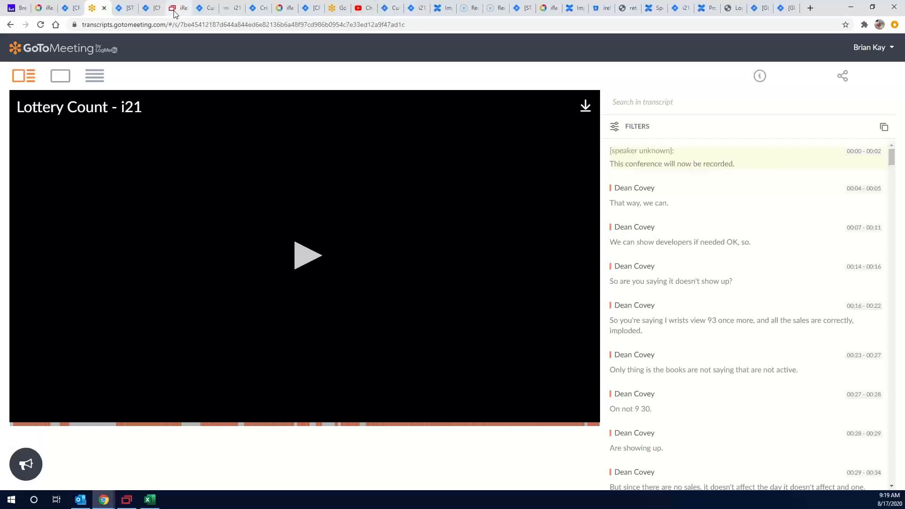
{"action": "left_click", "coordinate": [174, 11]}
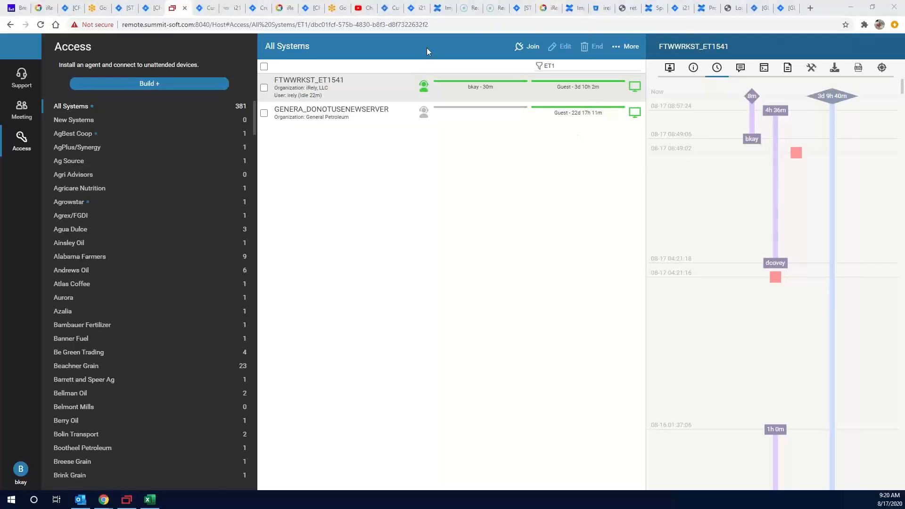
Minimize the remote access browser window and return to the Ag Source window with the Item Quick Entry search
{"action": "left_click", "coordinate": [851, 6]}
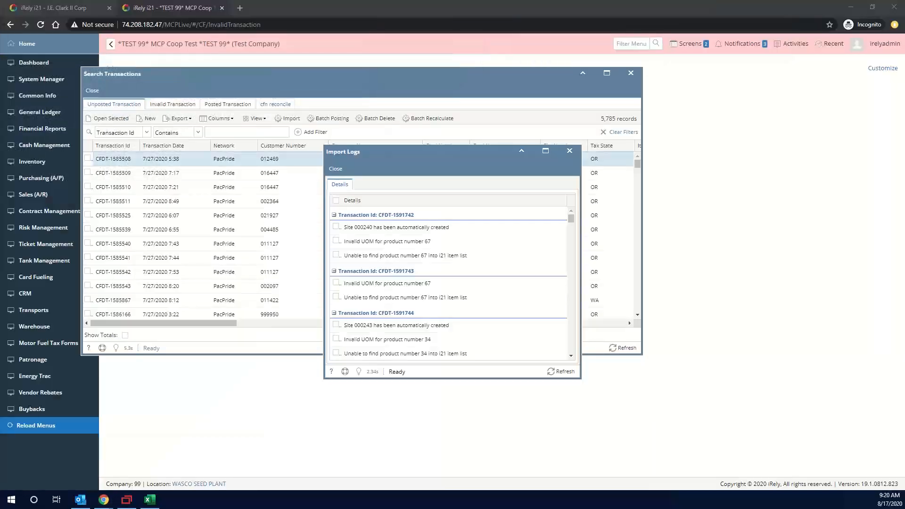
{"action": "mouse_move", "coordinate": [103, 499]}
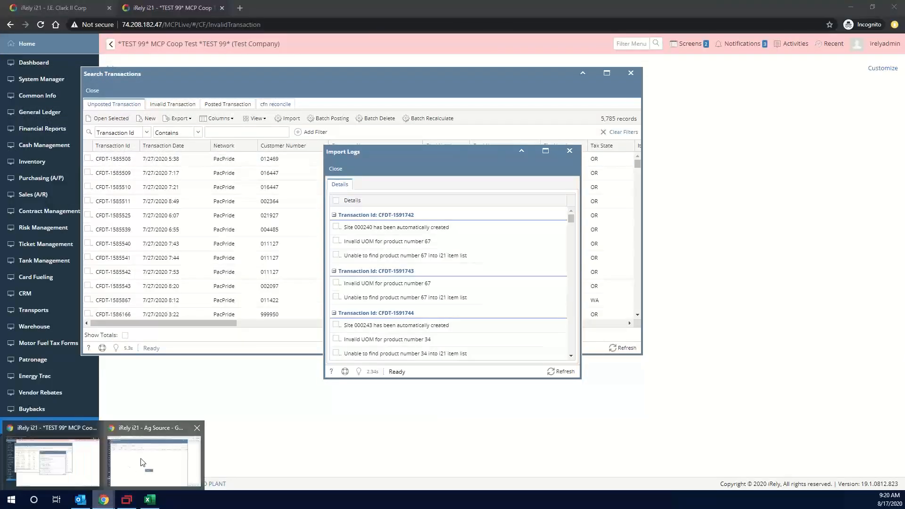
{"action": "left_click", "coordinate": [131, 466]}
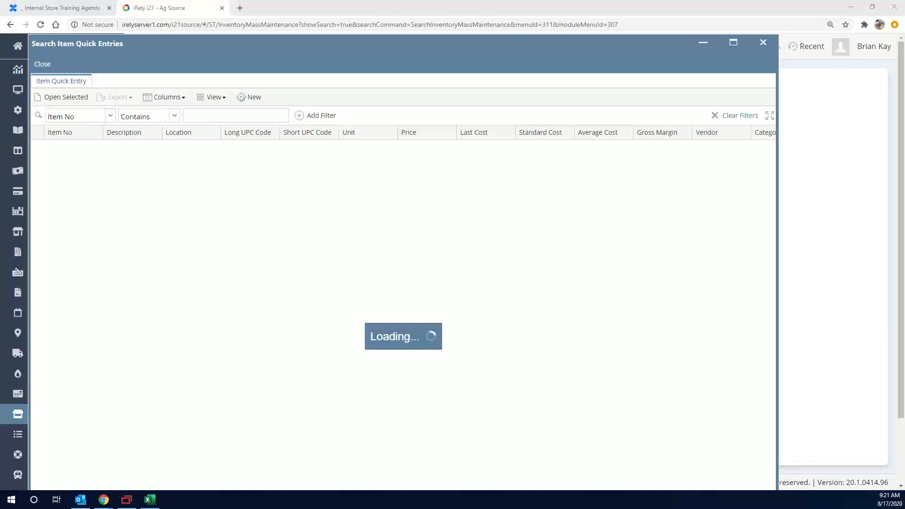
Switch to the RACKSPACE_DEMO remote session and place the cursor in the i21Source01 query in SQL Server Management Studio
{"action": "key", "text": "alt+Tab"}
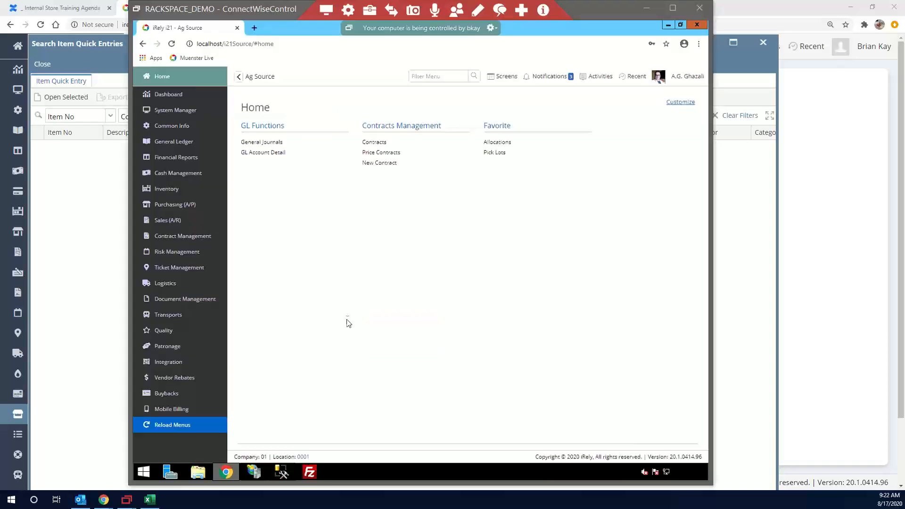
{"action": "left_click", "coordinate": [281, 473]}
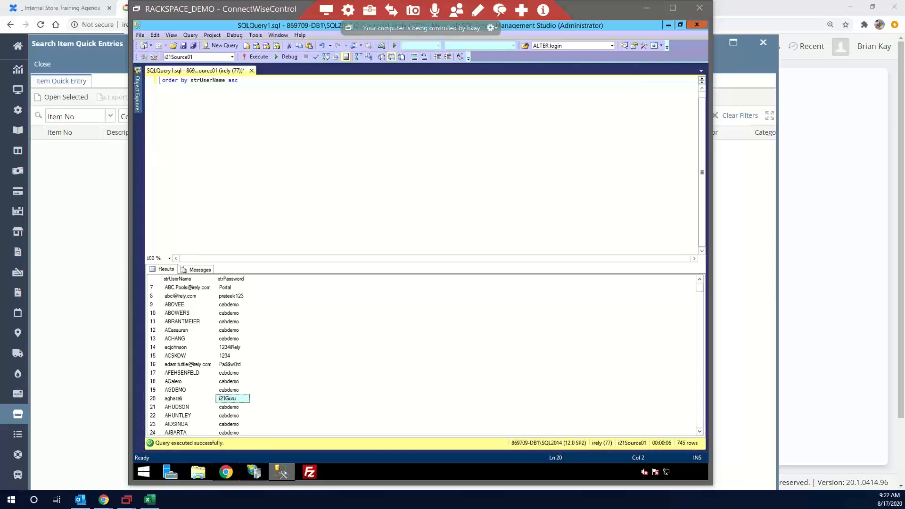
{"action": "left_click", "coordinate": [485, 145]}
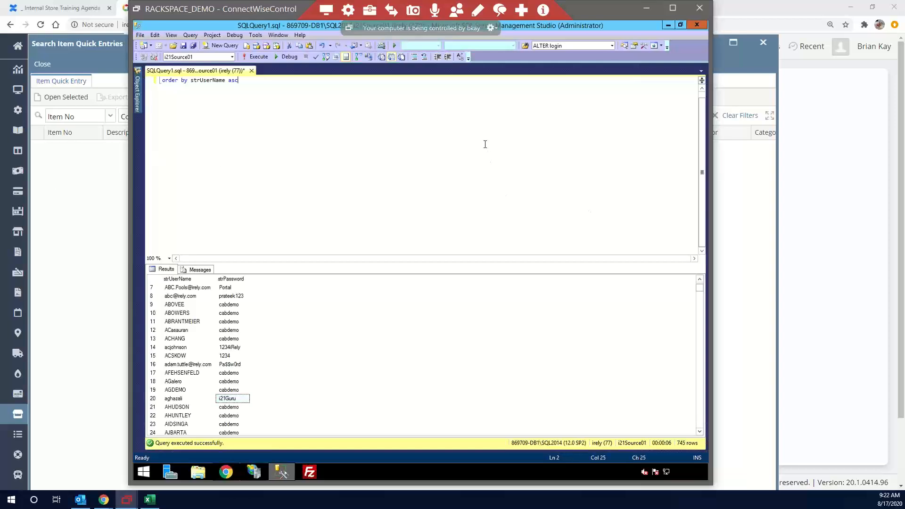
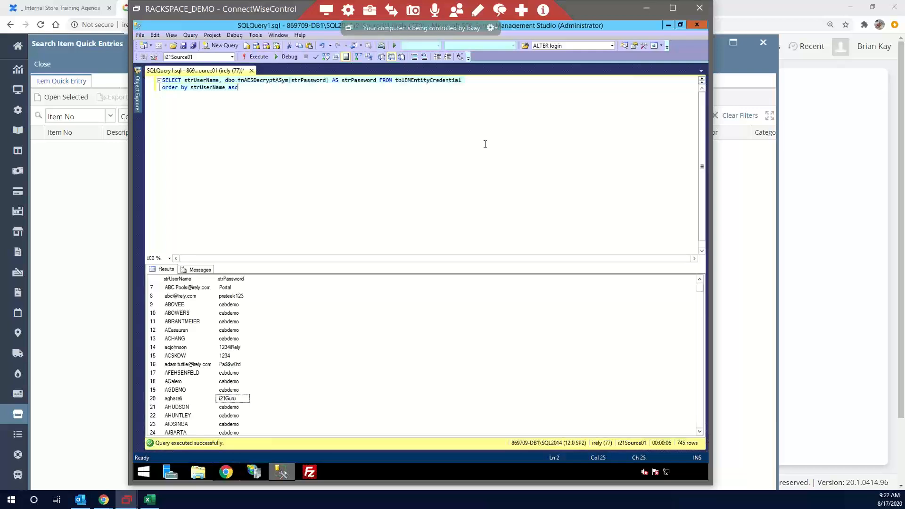
Replace the existing query with the sys.dm_exec_requests query for active requests and run it, expanding the TEXT column of the results
{"action": "type", "text": "SELECT sqltext.TEXT, req.session_id, req.status, DB_NAME(req.database_id), req.command, req.cpu_time, req.total_elapsed_time, req.total_elapsed_time / 1000.0 / 60.0 as elapsedMin FROM sys.dm_exec_requests req CROSS APPLY sys.dm_exec_sql_text(sql_handle) AS sqltext"}
{"action": "key", "text": "ctrl+e"}
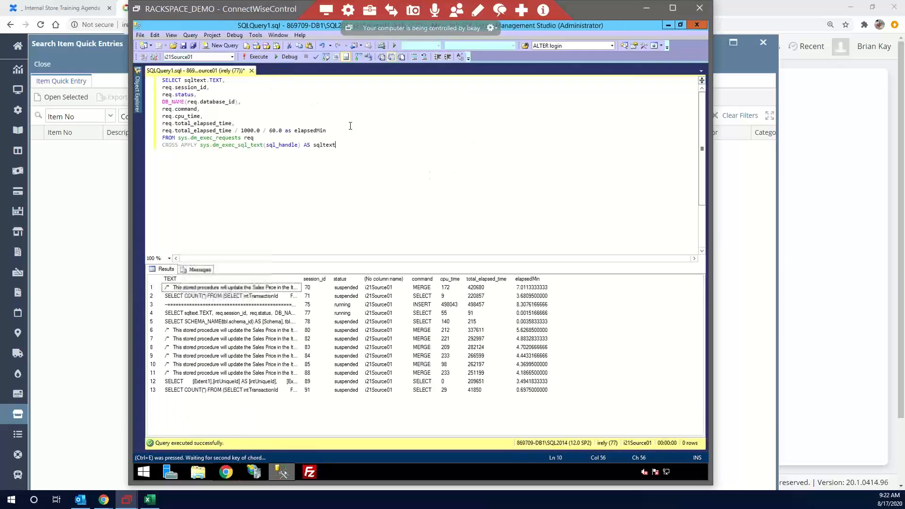
{"action": "double_click", "coordinate": [302, 280]}
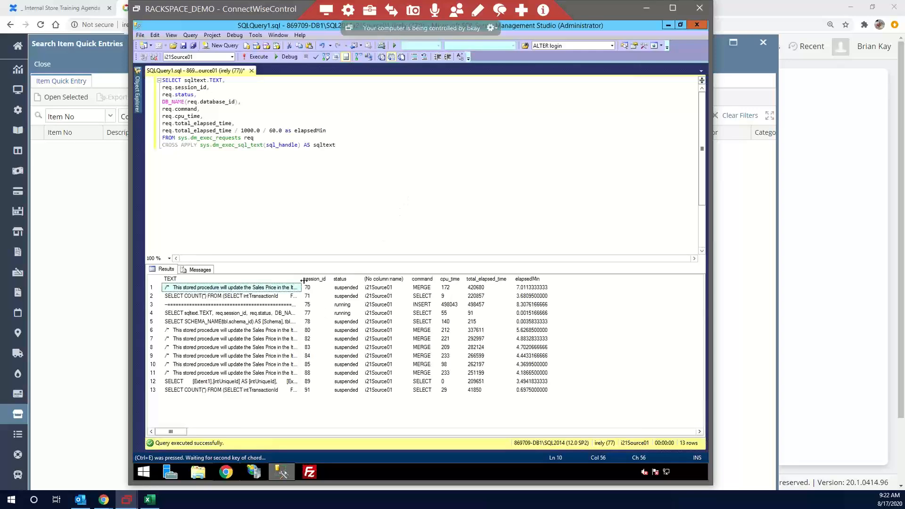
{"action": "left_click", "coordinate": [369, 166]}
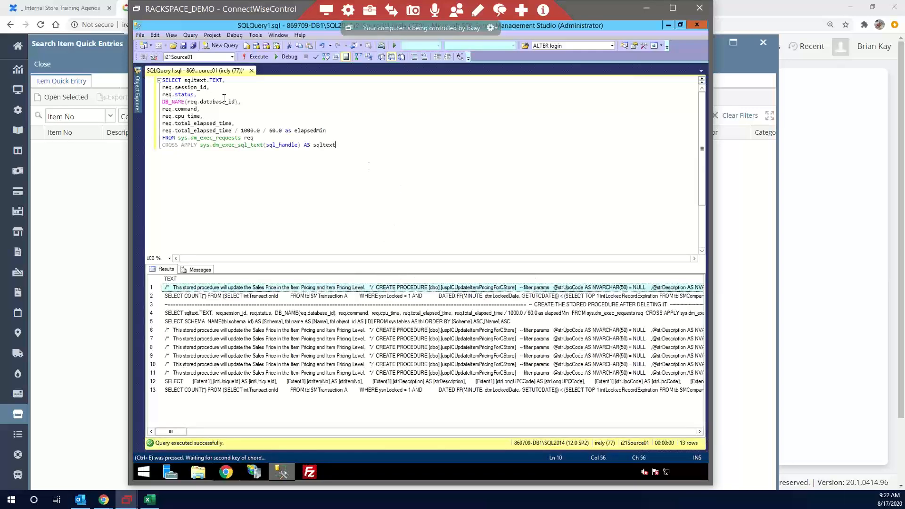
Close the unwanted DMX query and rerun the active-requests query on i21Source01
{"action": "left_click", "coordinate": [258, 56]}
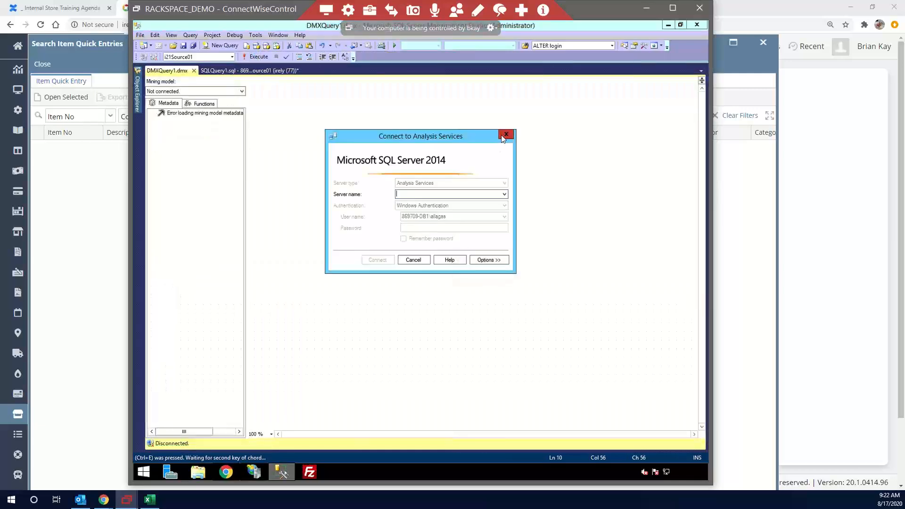
{"action": "left_click", "coordinate": [504, 138]}
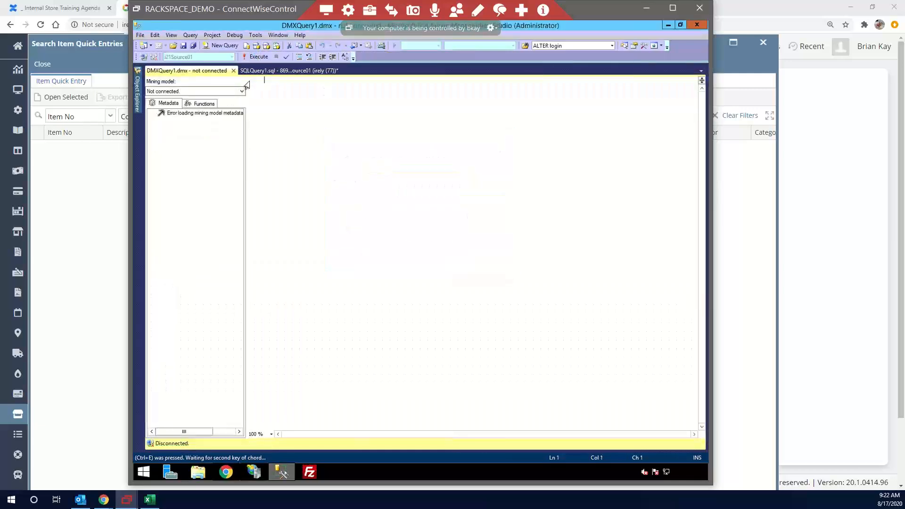
{"action": "key", "text": "ctrl+F4"}
{"action": "key", "text": "F5"}
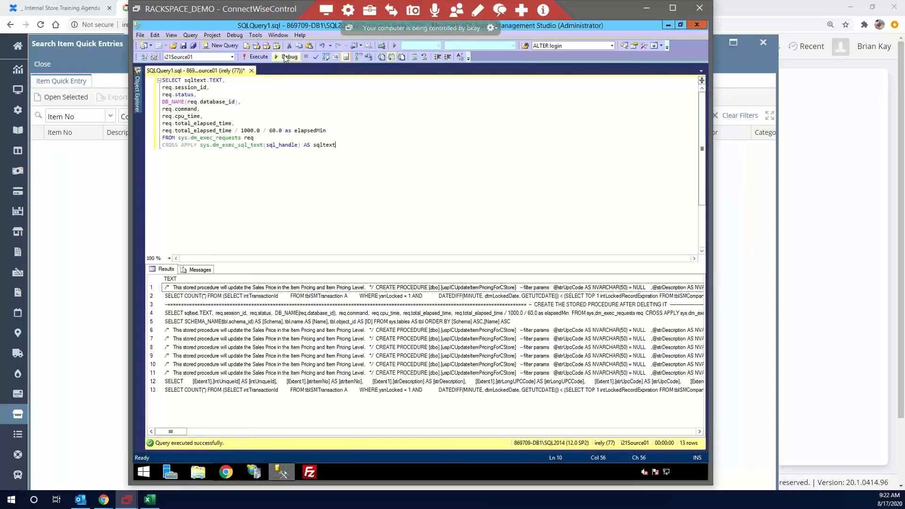
{"action": "left_click", "coordinate": [245, 58]}
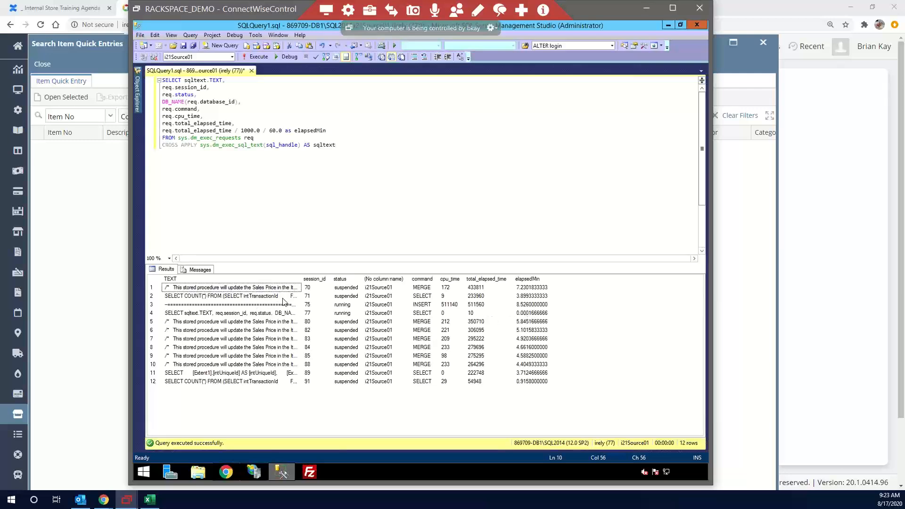
Pick out the long-running INSERT request in the results and add the statement kill 75 below the query
{"action": "left_click", "coordinate": [527, 309]}
{"action": "left_click", "coordinate": [349, 306]}
{"action": "left_click", "coordinate": [320, 306]}
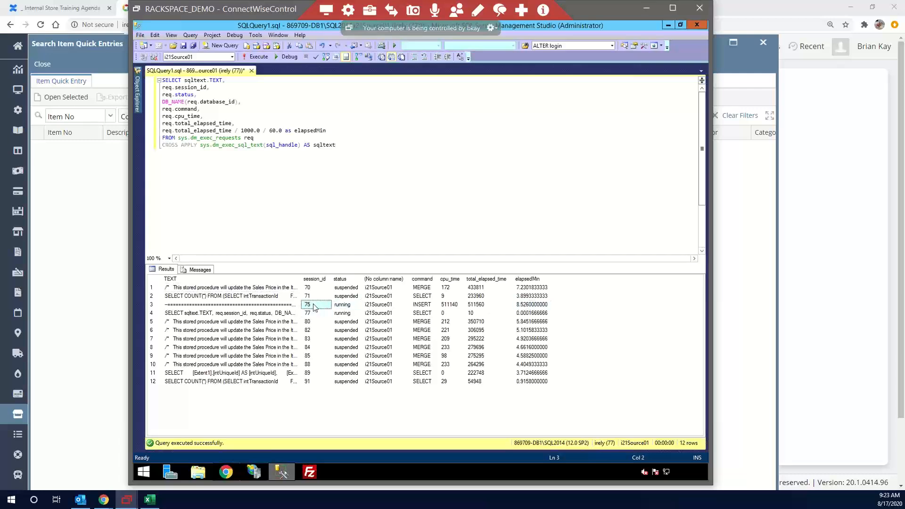
{"action": "left_click", "coordinate": [332, 223]}
{"action": "key", "text": "ctrl+e"}
{"action": "key", "text": "Return"}
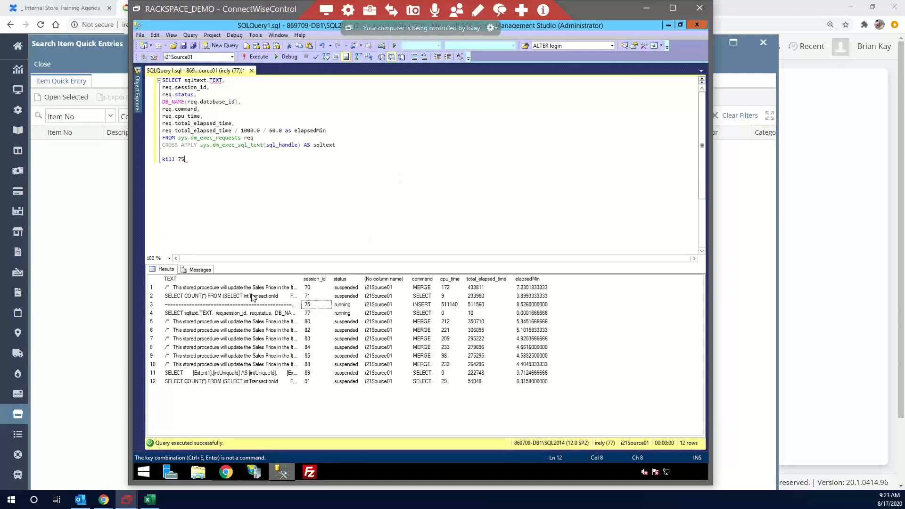
Paste the SQL text of session 75 into the editor, read through its code, and undo the paste
{"action": "left_click", "coordinate": [244, 307]}
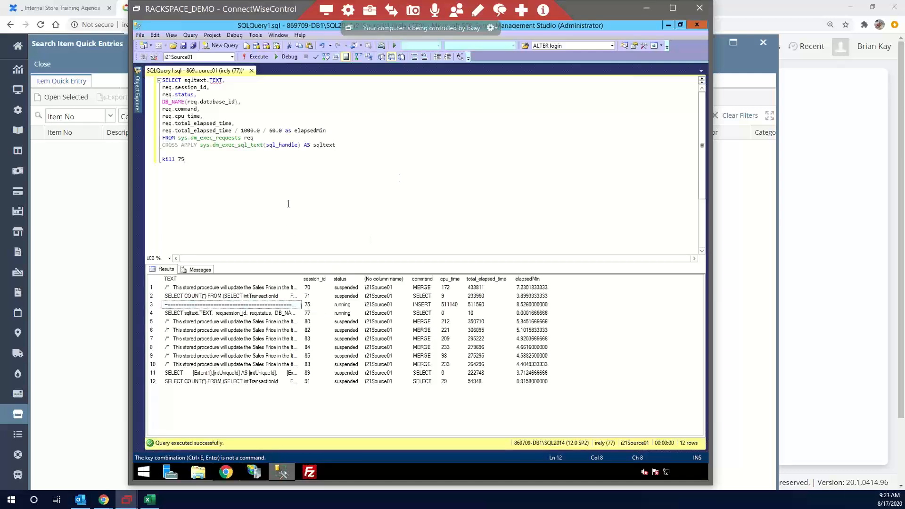
{"action": "key", "text": "ctrl+v"}
{"action": "scroll", "coordinate": [287, 202], "scroll_direction": "up", "scroll_amount": 15}
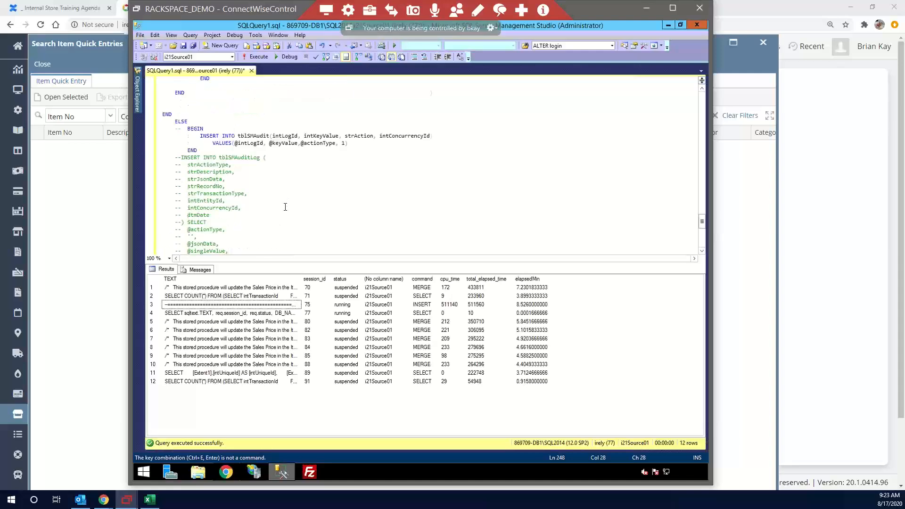
{"action": "scroll", "coordinate": [265, 208], "scroll_direction": "up", "scroll_amount": 12}
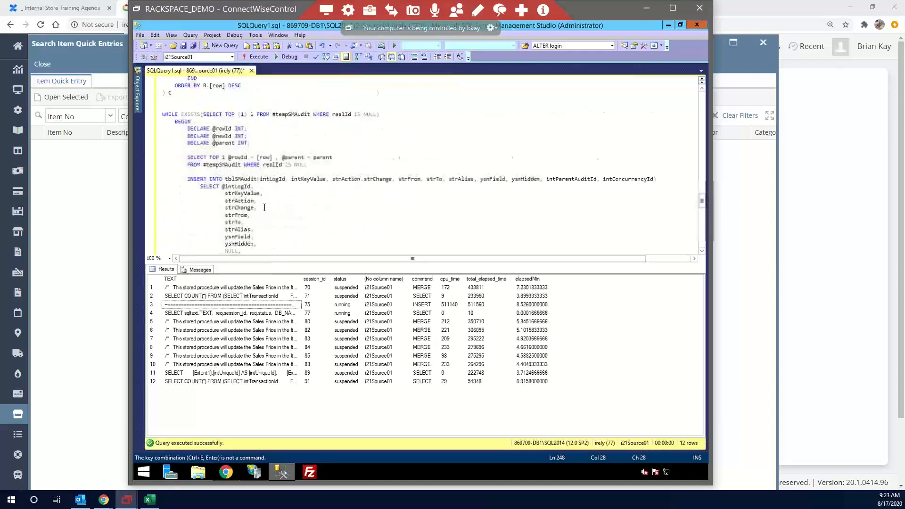
{"action": "scroll", "coordinate": [262, 230], "scroll_direction": "up", "scroll_amount": 4}
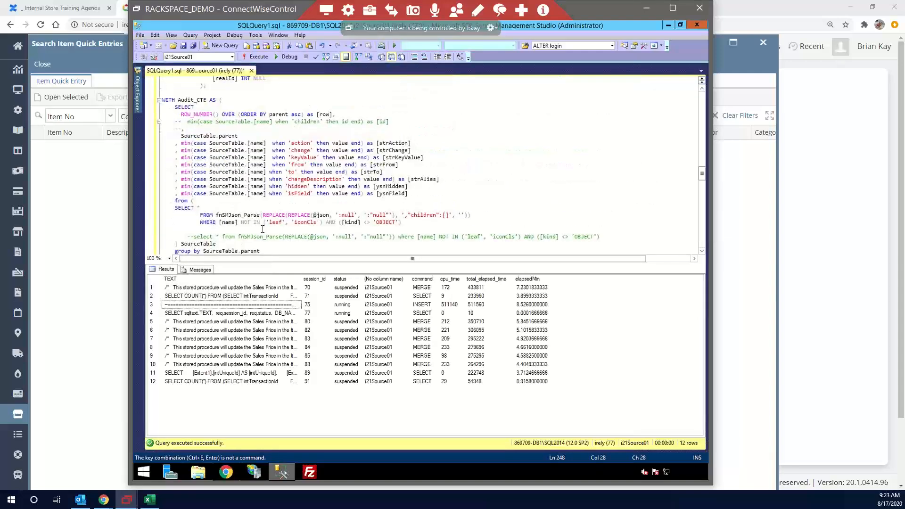
{"action": "scroll", "coordinate": [261, 229], "scroll_direction": "up", "scroll_amount": 20}
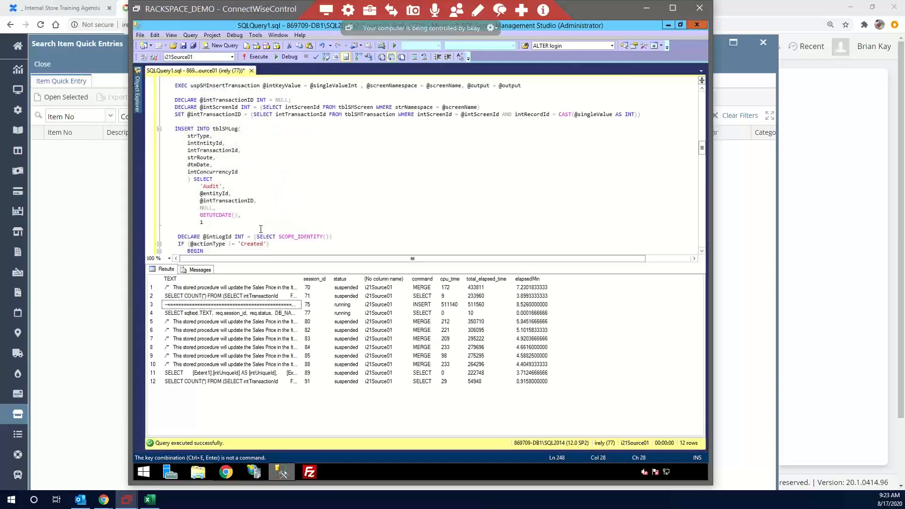
{"action": "key", "text": "ctrl+z"}
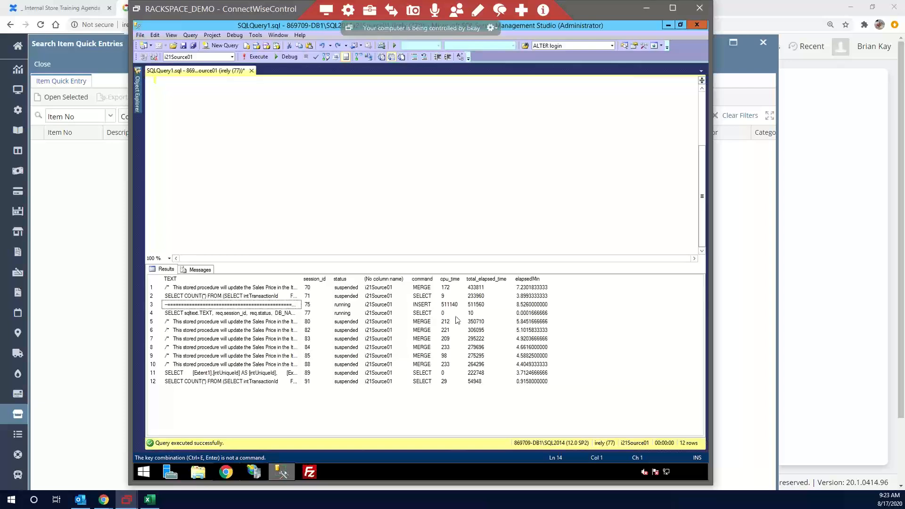
Examine the statement text of the suspended requests in rows 5 to 10 with the TEXT column expanded
{"action": "left_click", "coordinate": [349, 306]}
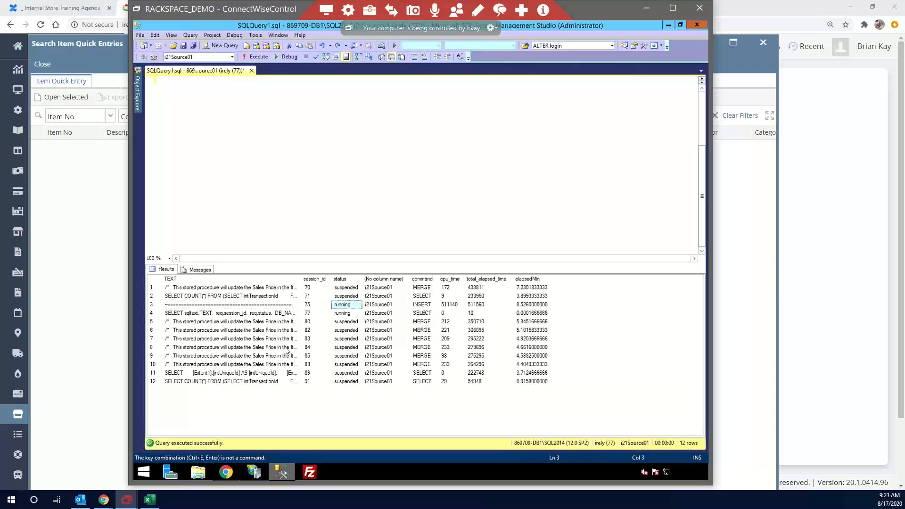
{"action": "left_click", "coordinate": [275, 325]}
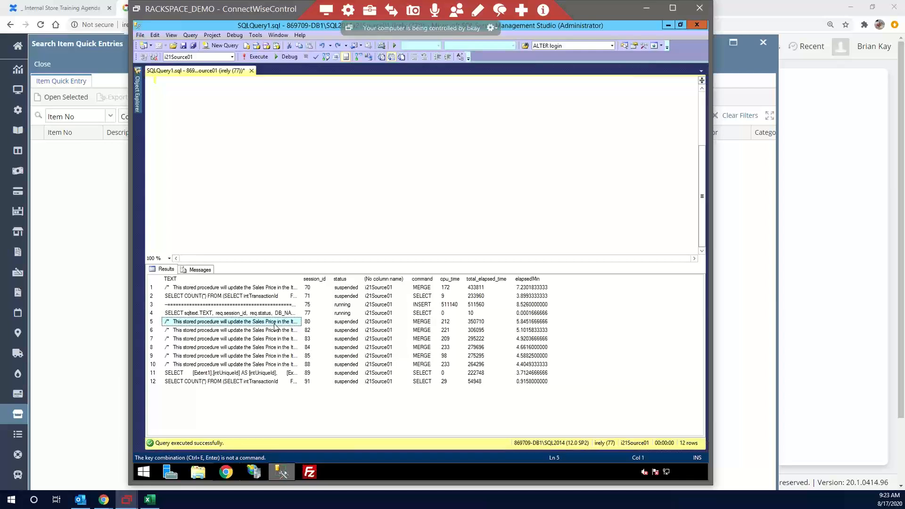
{"action": "double_click", "coordinate": [300, 279]}
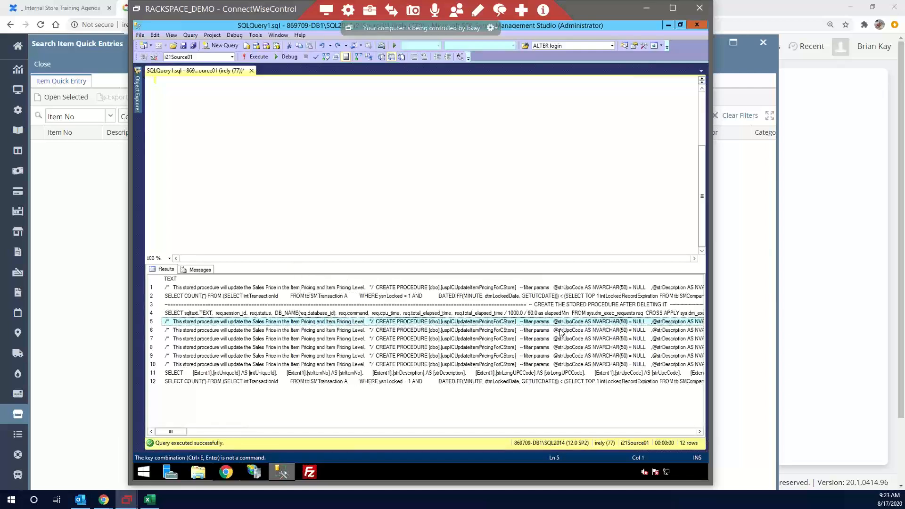
{"action": "left_click", "coordinate": [418, 180]}
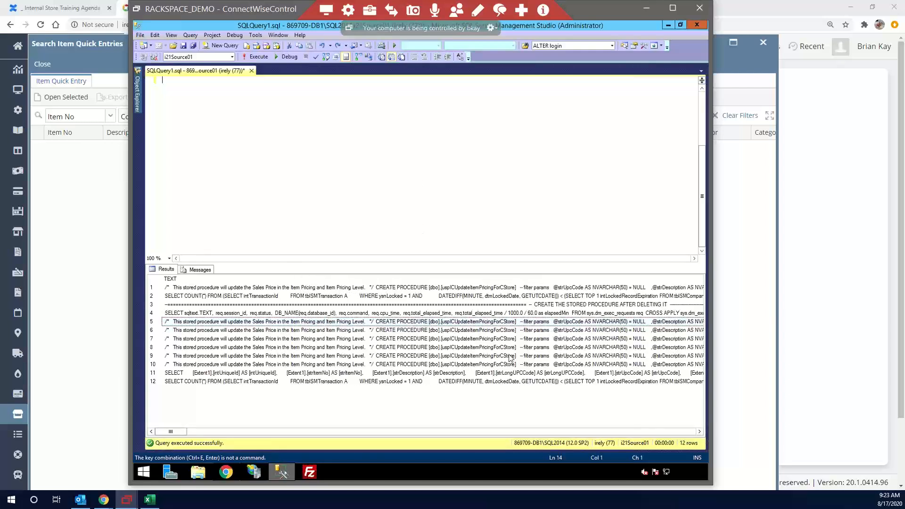
{"action": "left_click", "coordinate": [499, 321]}
{"action": "left_click", "coordinate": [474, 365], "text": "shift"}
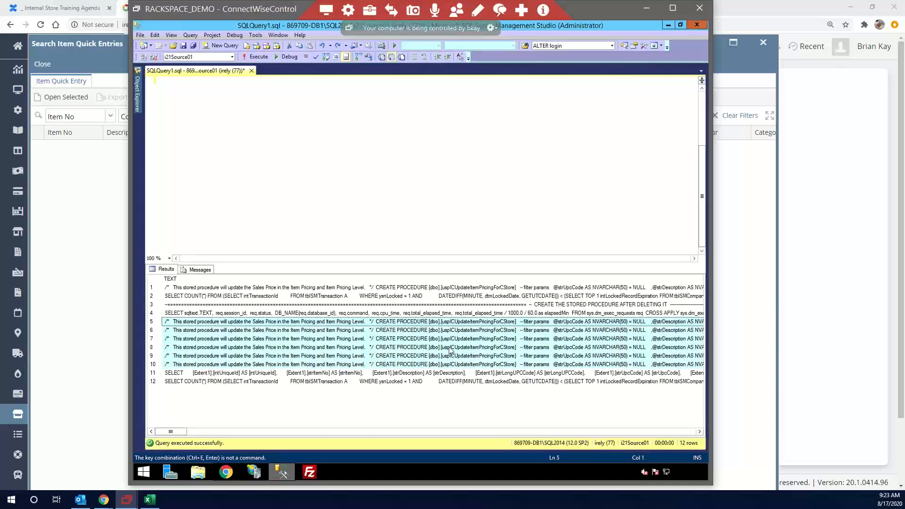
Rerun only the SELECT part of the script to refresh the active requests, leaving out the kill statement
{"action": "left_click", "coordinate": [392, 213]}
{"action": "scroll", "coordinate": [330, 207], "scroll_direction": "up", "scroll_amount": 5}
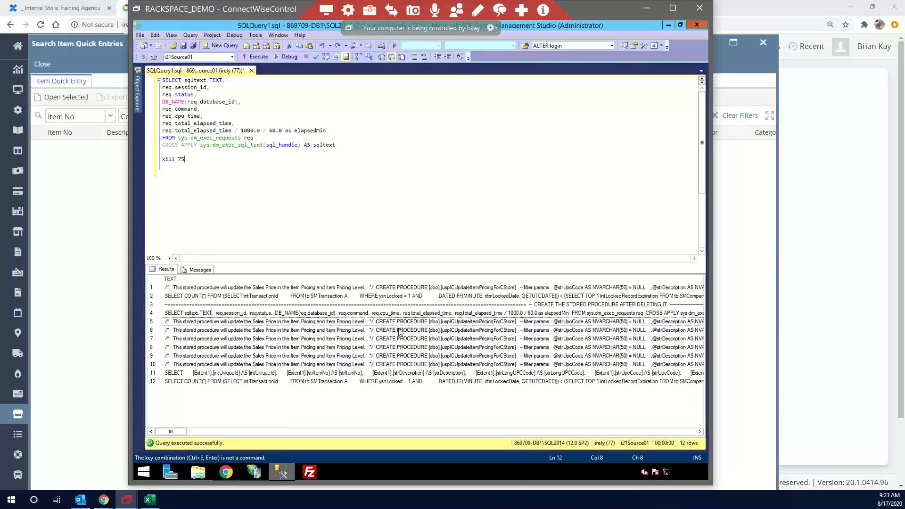
{"action": "left_click", "coordinate": [339, 175]}
{"action": "left_click_drag", "start_coordinate": [348, 154], "coordinate": [162, 80]}
{"action": "left_click", "coordinate": [257, 58]}
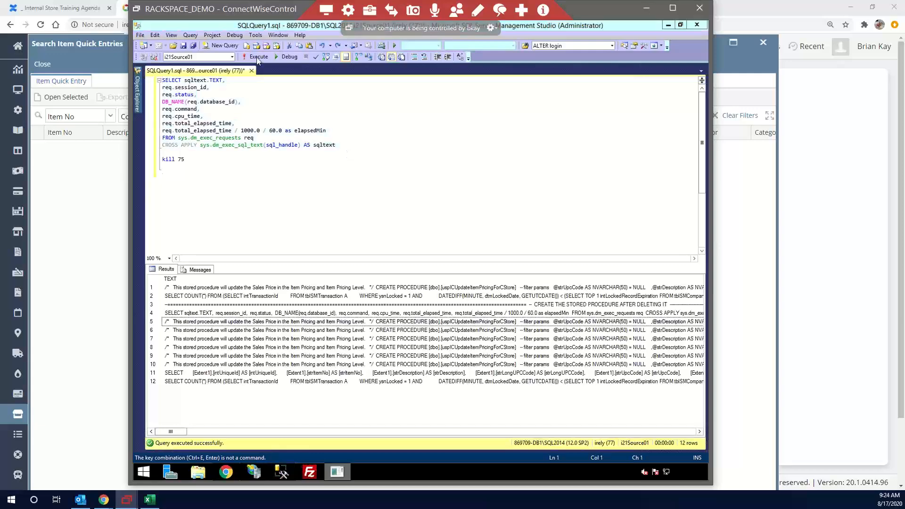
{"action": "left_click", "coordinate": [263, 56]}
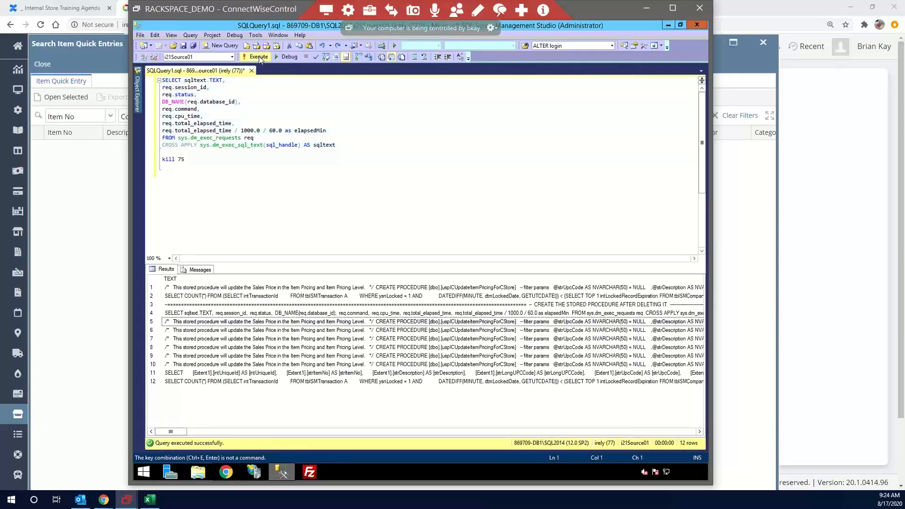
{"action": "left_click", "coordinate": [304, 323]}
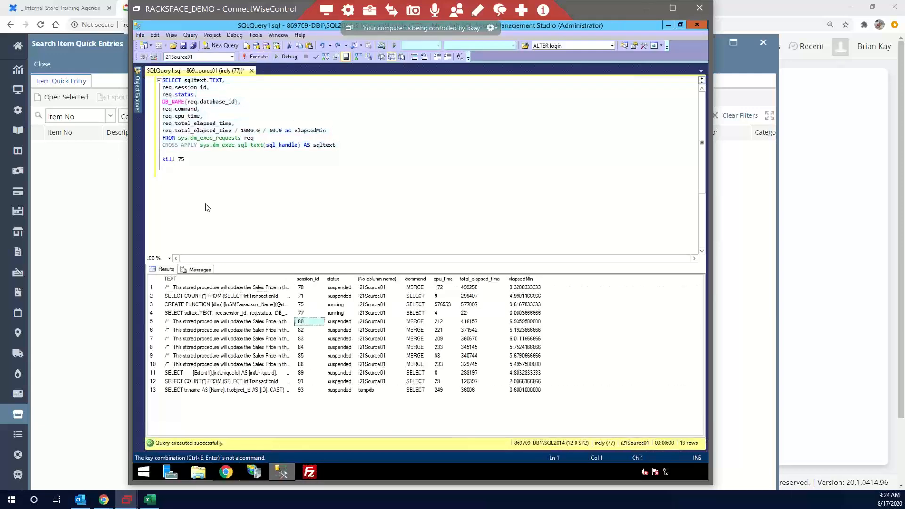
{"action": "left_click", "coordinate": [207, 163]}
{"action": "type", "text": "82 83 84 85 88"}
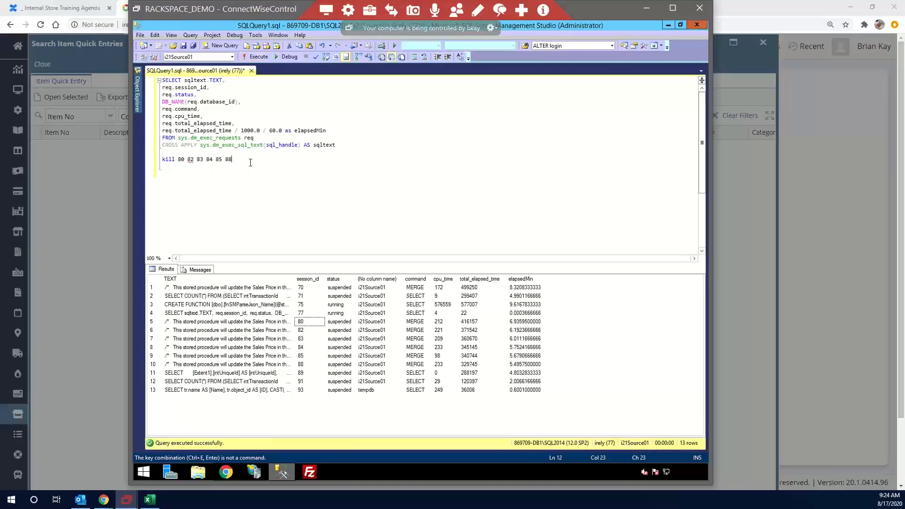
Move the remote session window aside to dismiss the i21 error message, and bring the remote window back into view
{"action": "left_click_drag", "start_coordinate": [221, 13], "coordinate": [99, 42]}
{"action": "left_click_drag", "start_coordinate": [156, 40], "coordinate": [29, 49]}
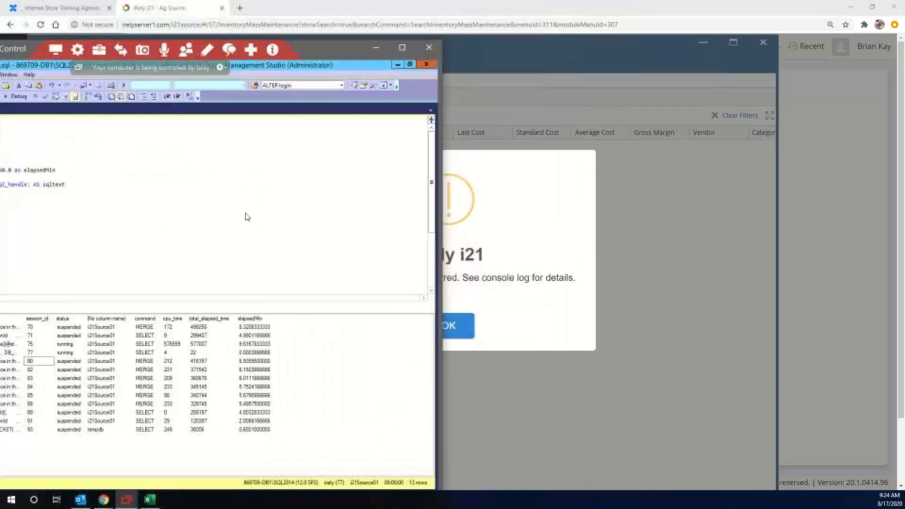
{"action": "left_click", "coordinate": [449, 324]}
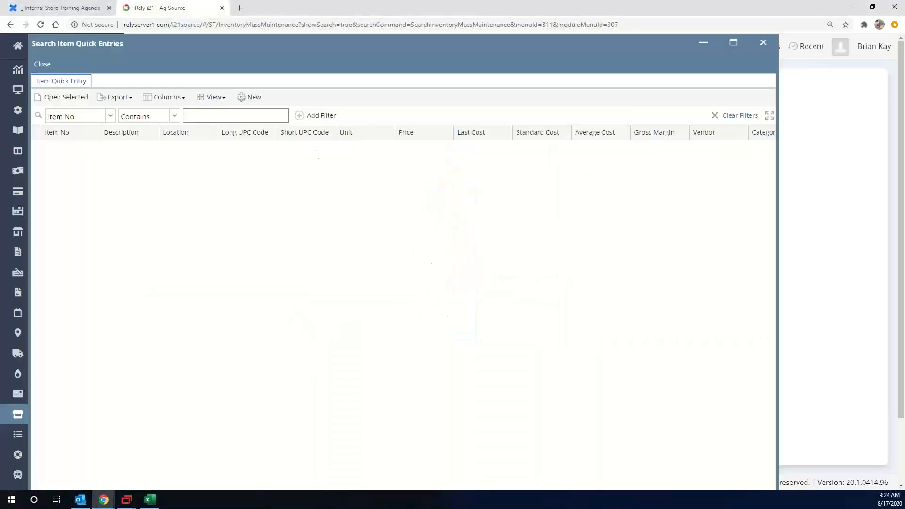
{"action": "left_click_drag", "start_coordinate": [0, 47], "coordinate": [186, 34]}
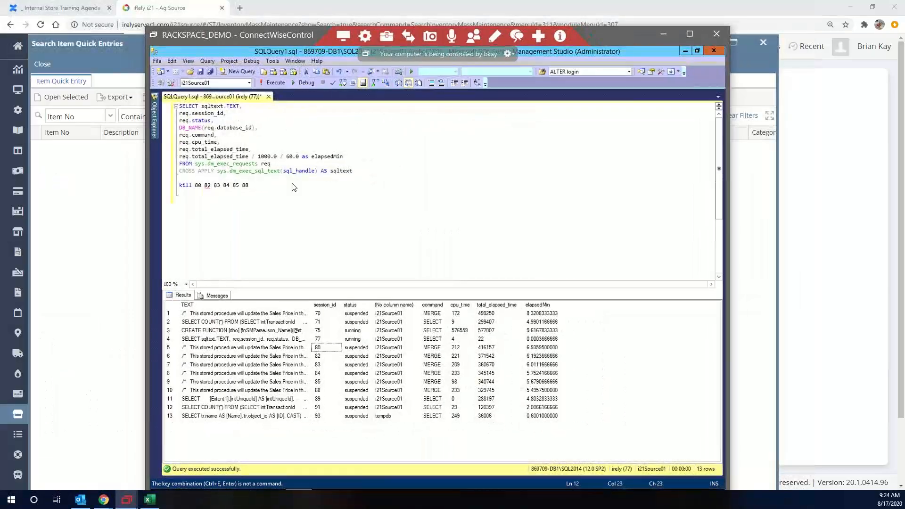
Select just the sys.dm_exec_requests query and execute it again to check the active sessions
{"action": "left_click_drag", "start_coordinate": [360, 172], "coordinate": [121, 97]}
{"action": "left_click_drag", "start_coordinate": [370, 172], "coordinate": [182, 106]}
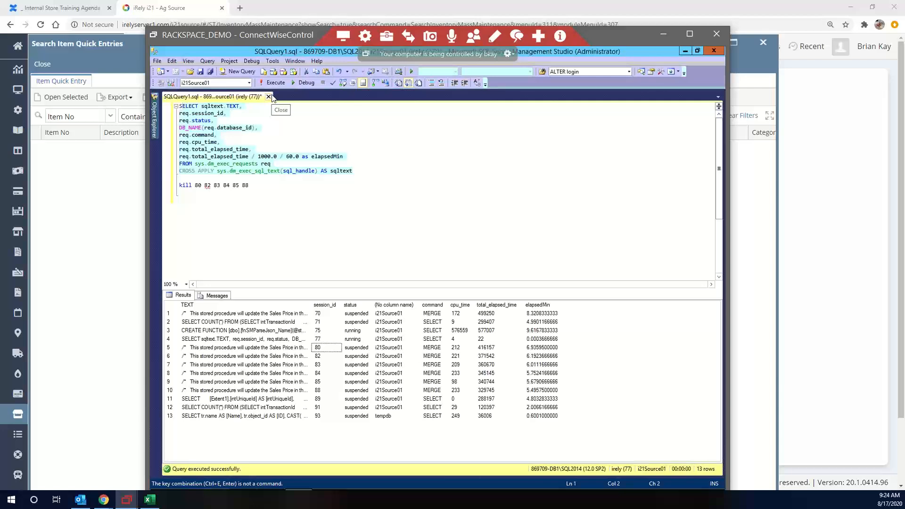
{"action": "left_click", "coordinate": [273, 82]}
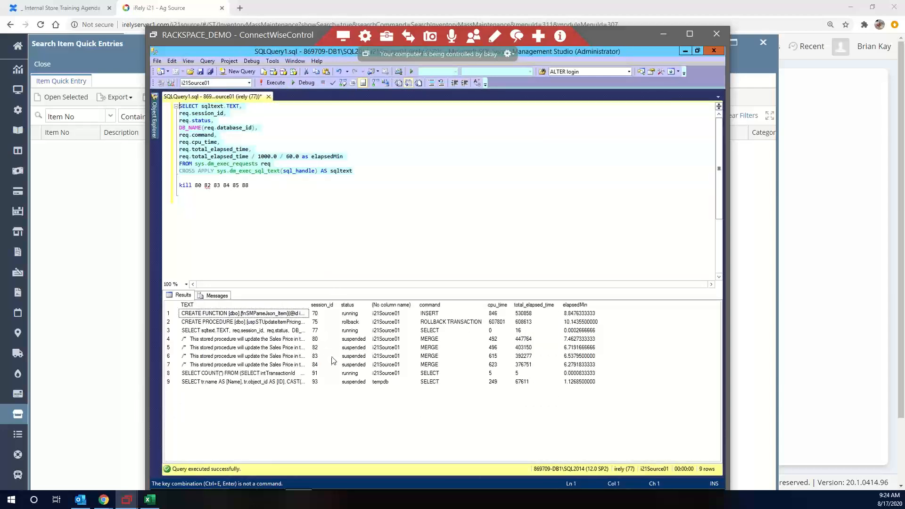
{"action": "left_click", "coordinate": [275, 187]}
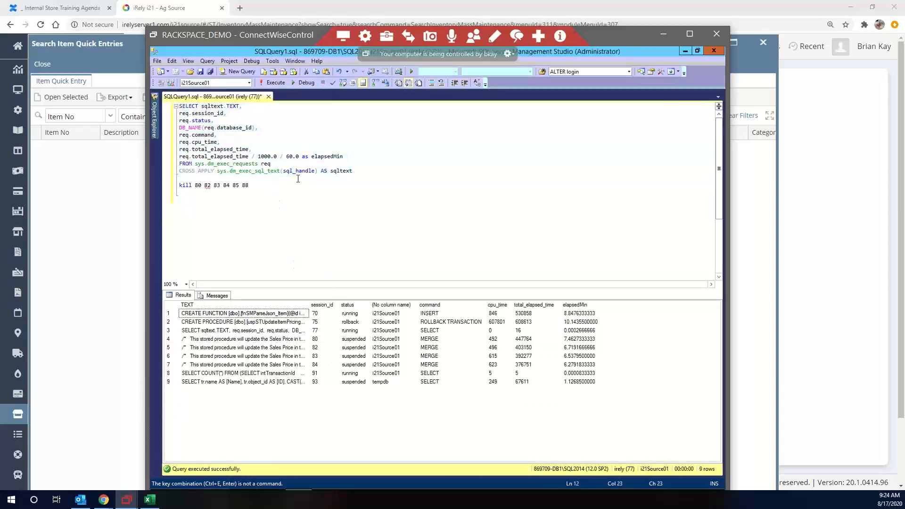
{"action": "key", "text": "shift+Home"}
{"action": "key", "text": "ctrl+e"}
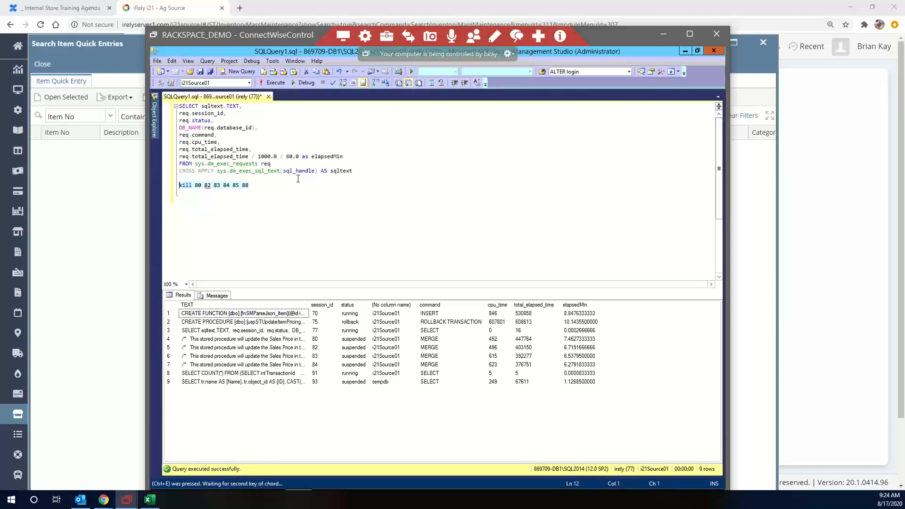
{"action": "left_click", "coordinate": [273, 83]}
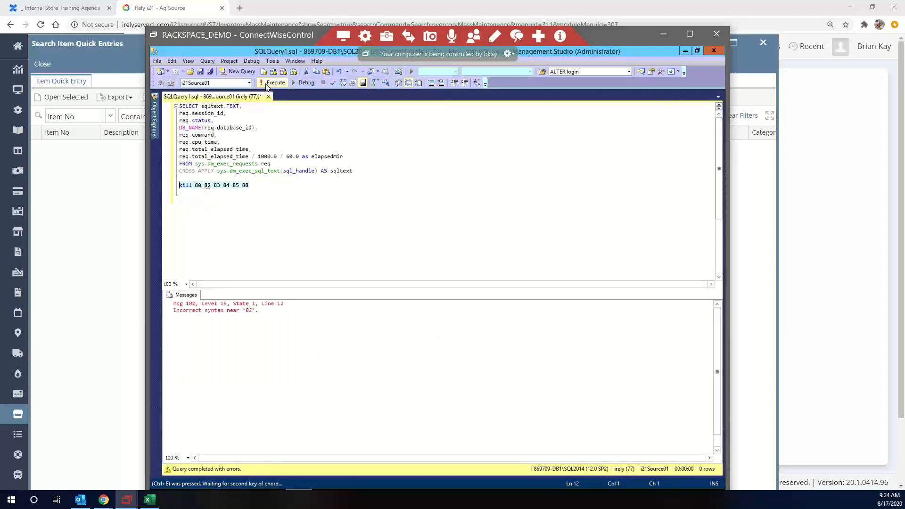
Execute only the kill 80 part of the statement to end that session
{"action": "left_click", "coordinate": [280, 179]}
{"action": "key", "text": "shift+Home"}
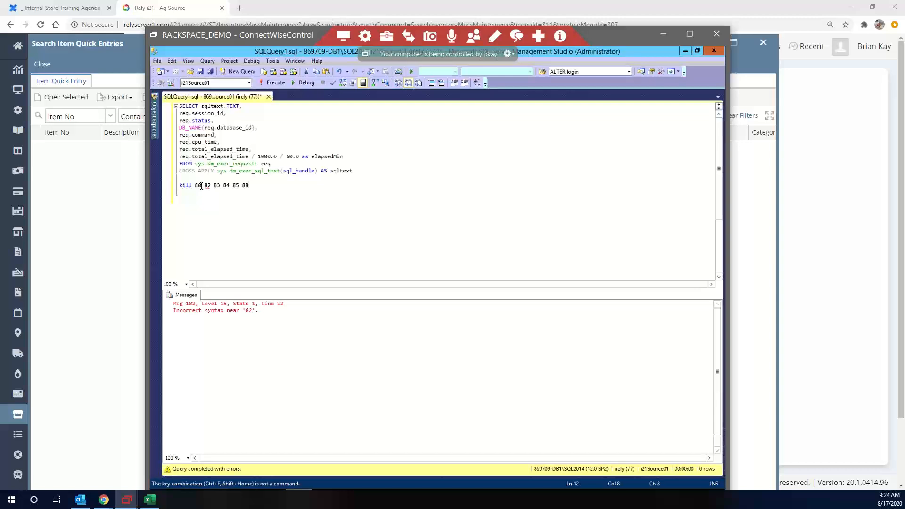
{"action": "key", "text": "shift+Home"}
{"action": "left_click", "coordinate": [272, 83]}
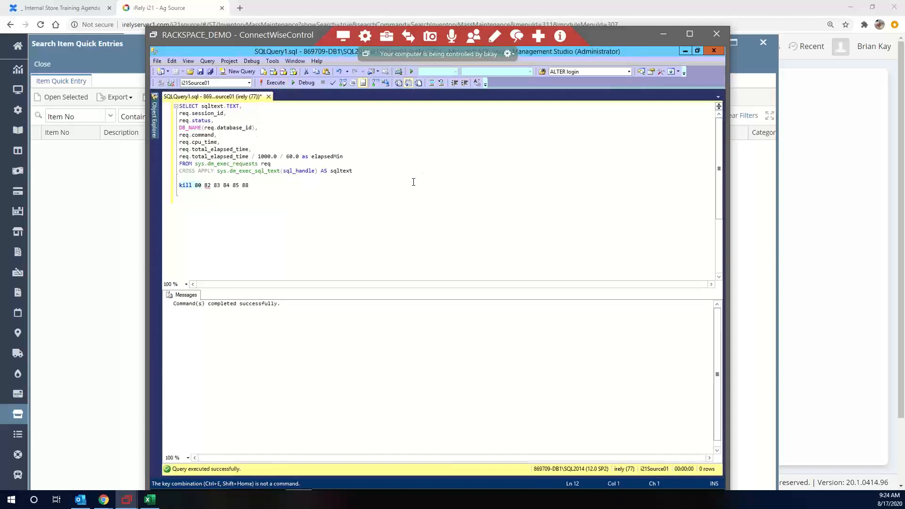
Select only the sys.dm_exec_requests query, without the kill line, and execute it to list the active sessions
{"action": "left_click_drag", "start_coordinate": [404, 173], "coordinate": [178, 106]}
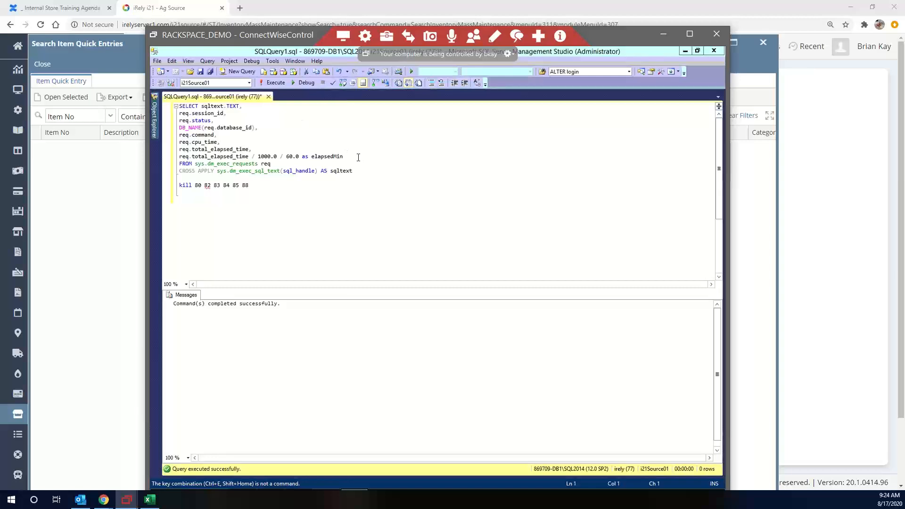
{"action": "left_click", "coordinate": [364, 172]}
{"action": "left_click_drag", "start_coordinate": [343, 171], "coordinate": [172, 105]}
{"action": "left_click", "coordinate": [266, 85]}
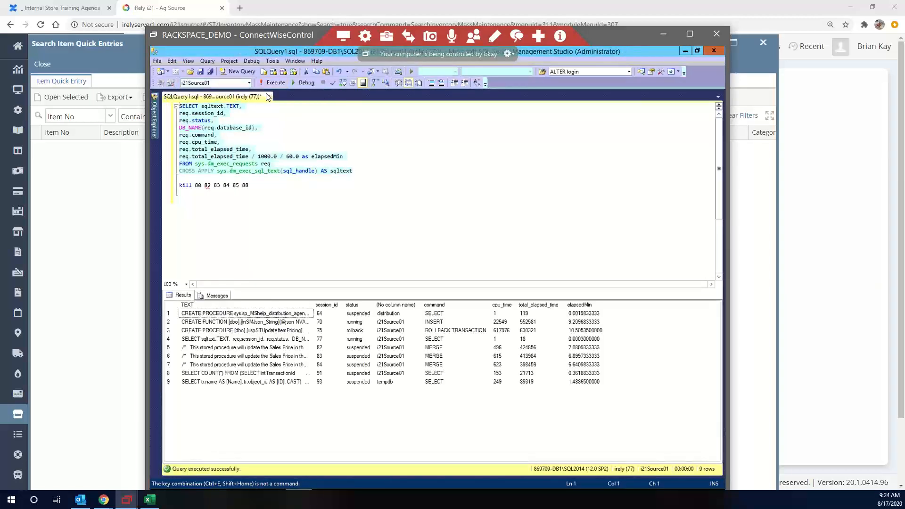
Examine the uspSTUpdateItemPricing session's command and elapsed time, and capture a screenshot of the query and its results
{"action": "left_click", "coordinate": [315, 331]}
{"action": "key", "text": "Left"}
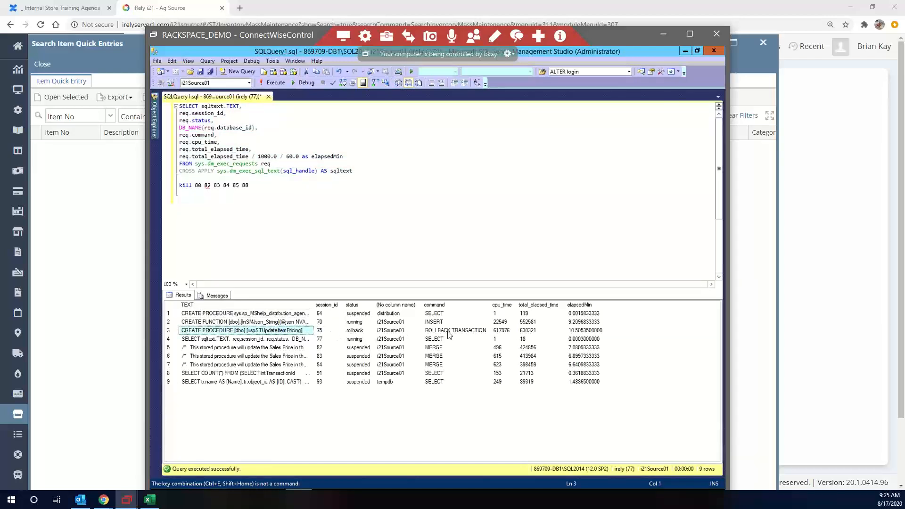
{"action": "left_click", "coordinate": [427, 331]}
{"action": "left_click", "coordinate": [580, 331], "text": "shift"}
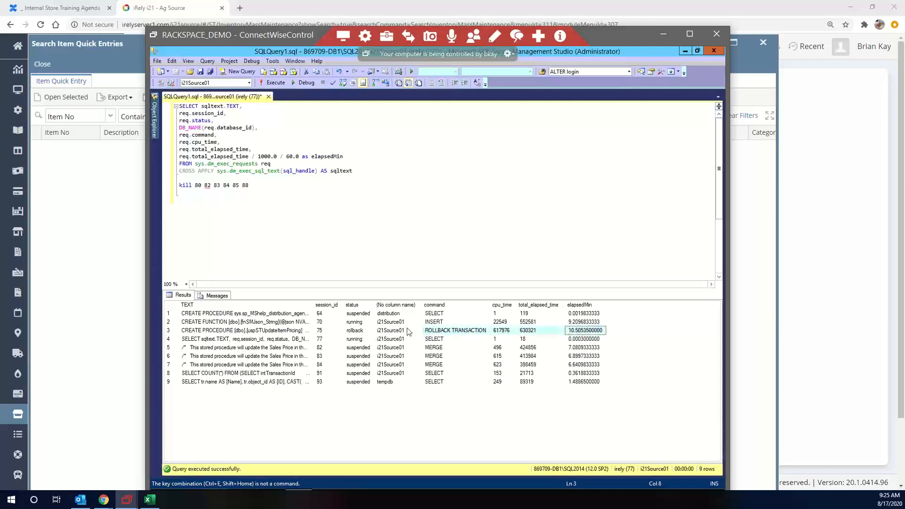
{"action": "left_click", "coordinate": [206, 332], "text": "shift"}
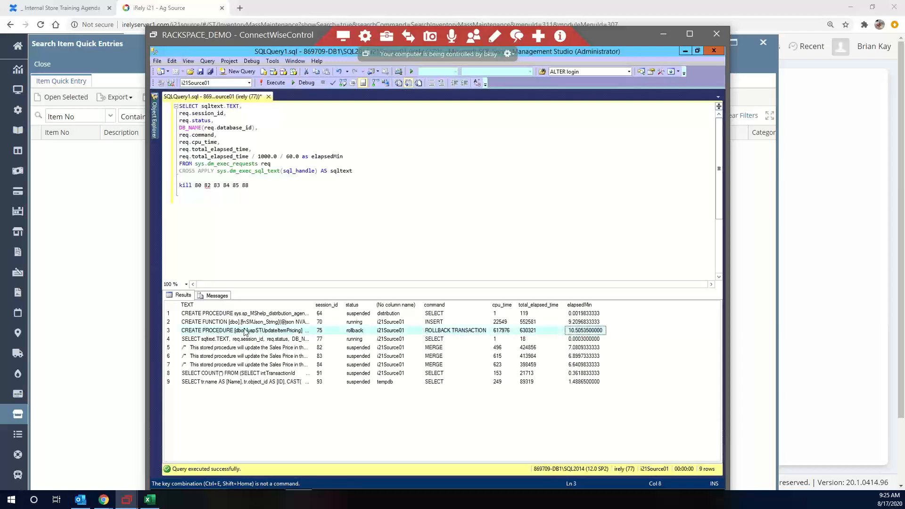
{"action": "left_click", "coordinate": [206, 332]}
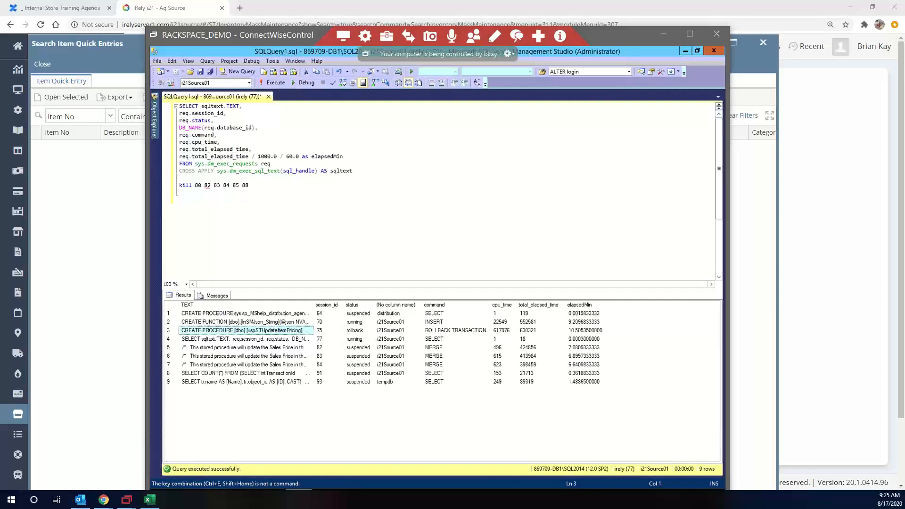
{"action": "key", "text": "Print"}
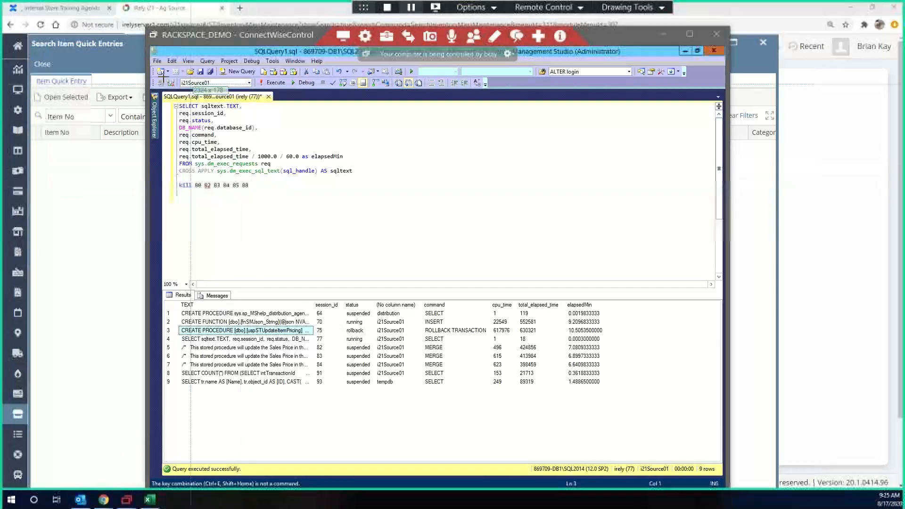
{"action": "left_click_drag", "start_coordinate": [159, 70], "coordinate": [669, 416]}
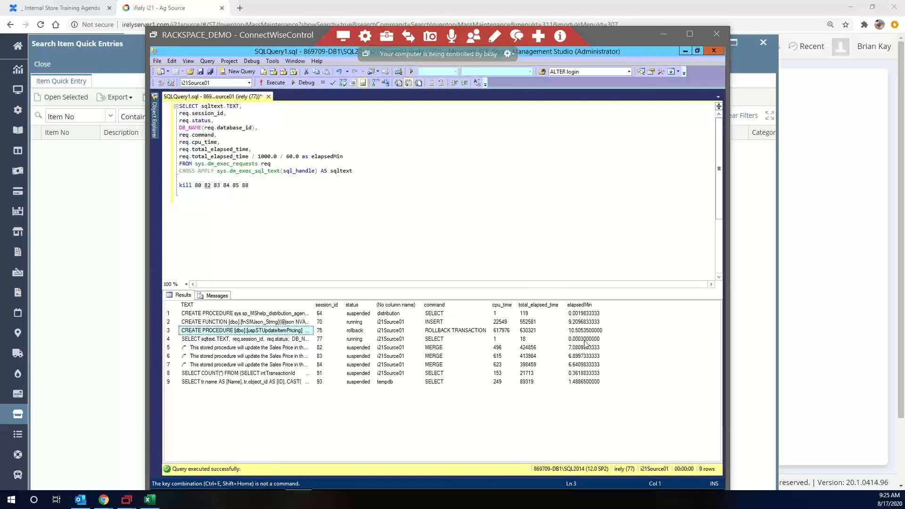
Reselect the sys.dm_exec_requests query and execute it once more to recheck for blocking sessions
{"action": "left_click", "coordinate": [388, 178]}
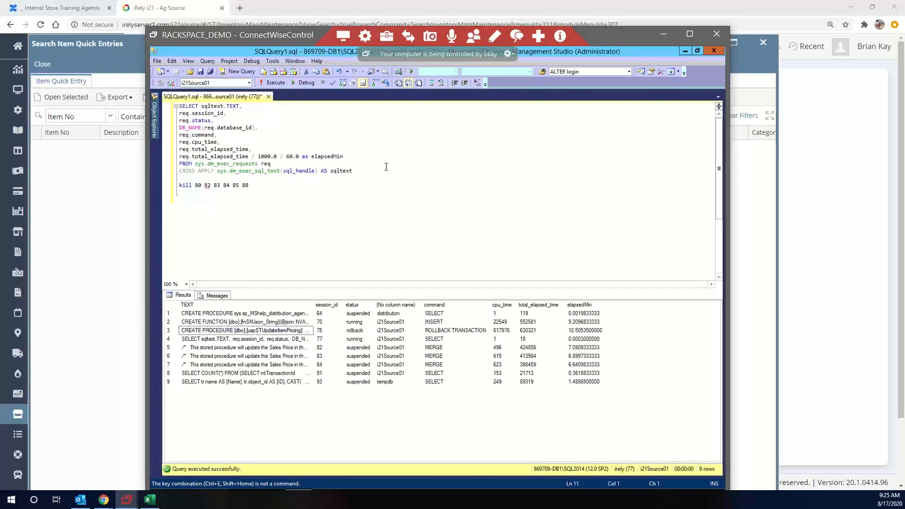
{"action": "key", "text": "ctrl+shift+Home"}
{"action": "left_click", "coordinate": [272, 82]}
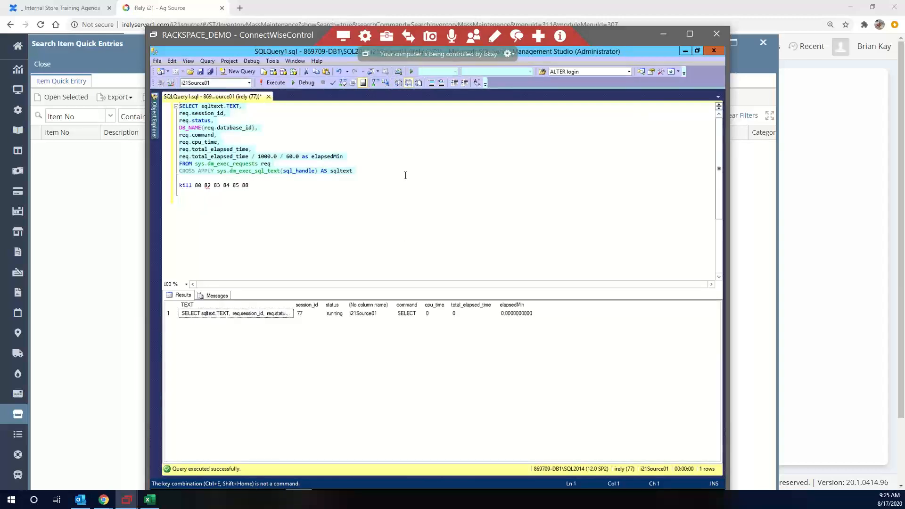
Move the remote window aside, run the Item Quick Entry search with no filter value, and maximize the search window
{"action": "left_click_drag", "start_coordinate": [281, 34], "coordinate": [0, 38]}
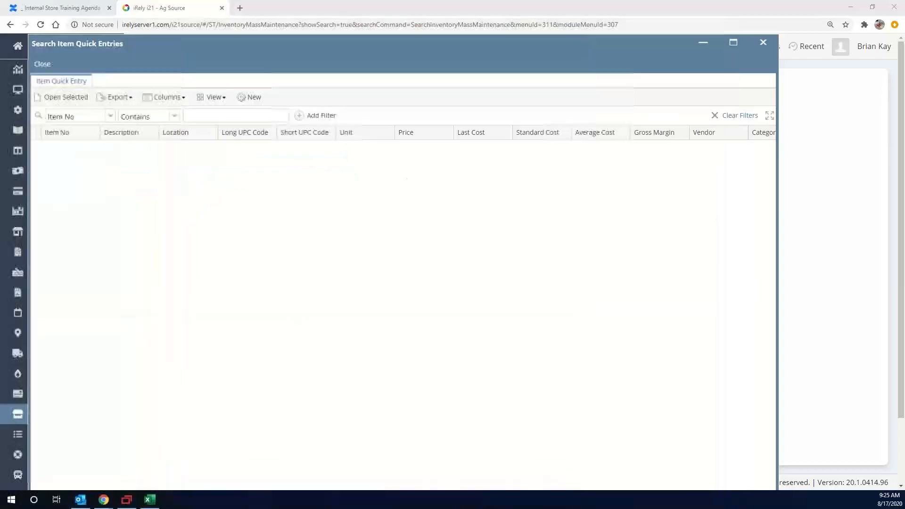
{"action": "left_click", "coordinate": [192, 119]}
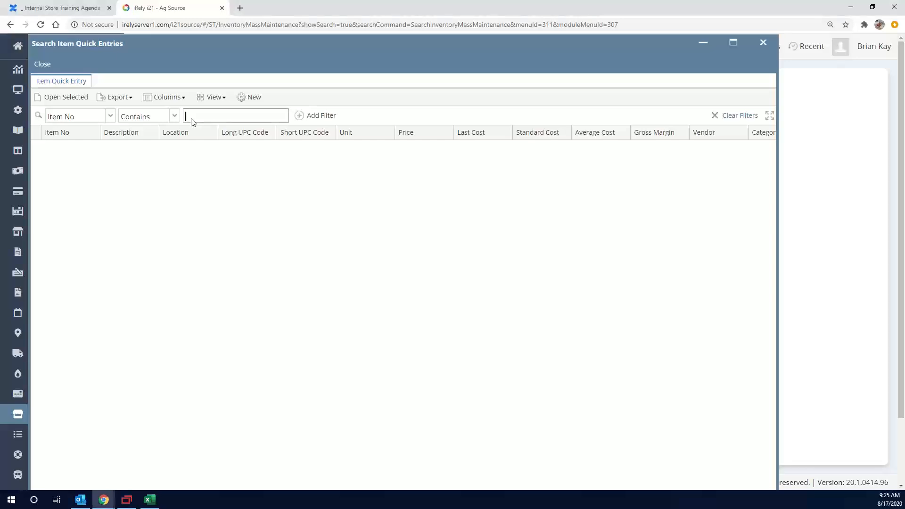
{"action": "key", "text": "Return"}
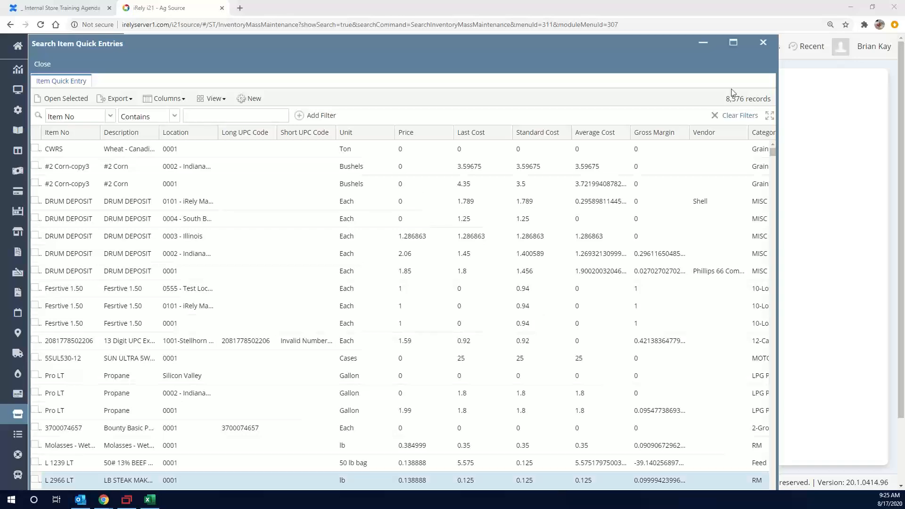
{"action": "left_click", "coordinate": [732, 53]}
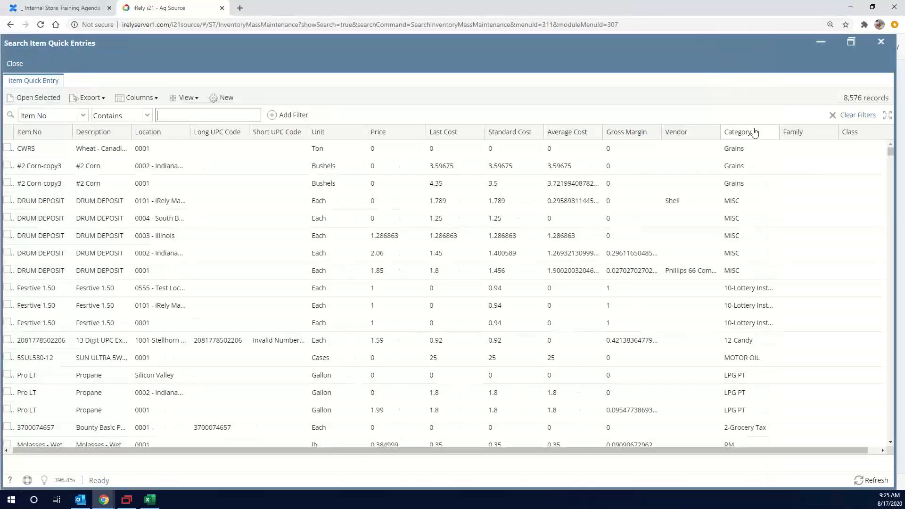
Add a Category filter to the item search and set it to contain 7-
{"action": "right_click", "coordinate": [745, 187]}
{"action": "left_click", "coordinate": [749, 179]}
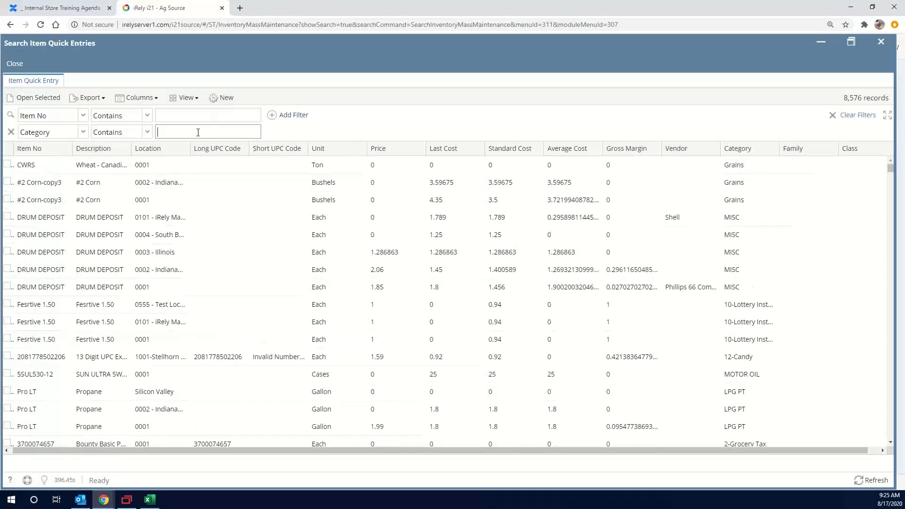
{"action": "type", "text": "7-"}
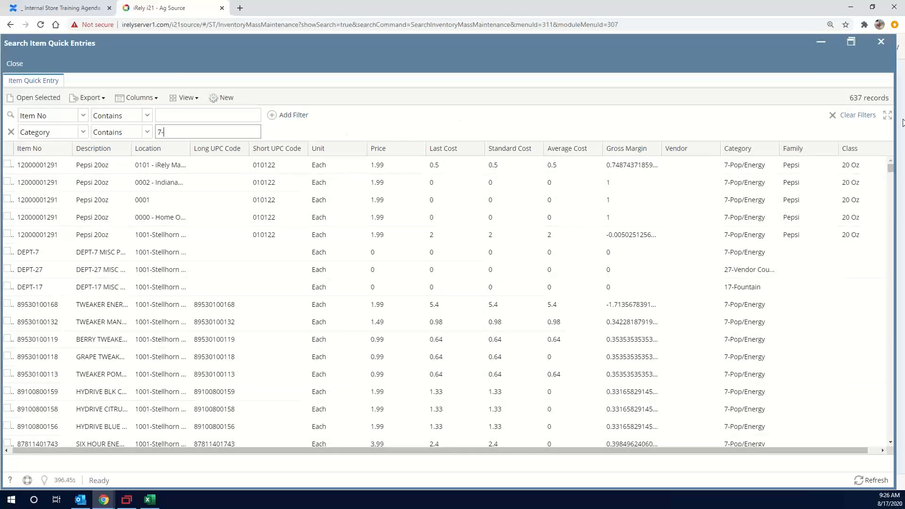
Minimize the item search, open Update Item Pricing, and choose 7-Pop/Energy as the Category filter
{"action": "left_click", "coordinate": [822, 46]}
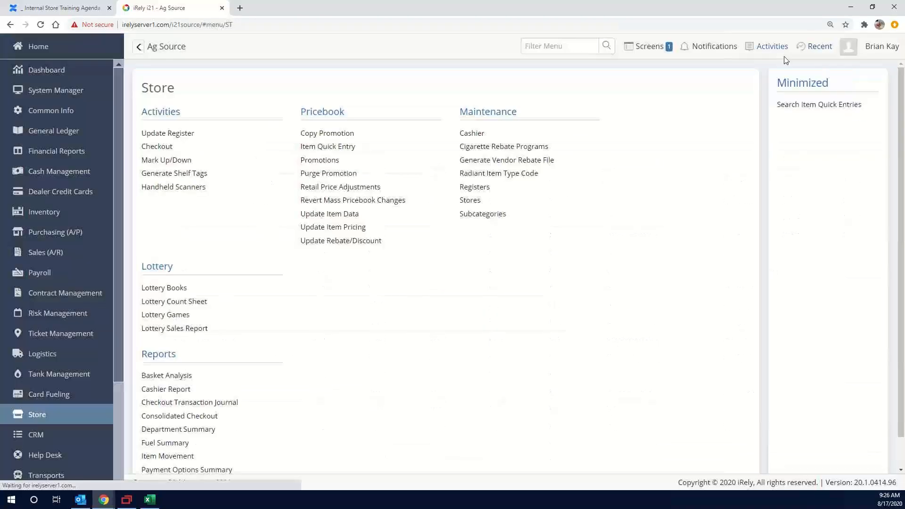
{"action": "left_click", "coordinate": [344, 229]}
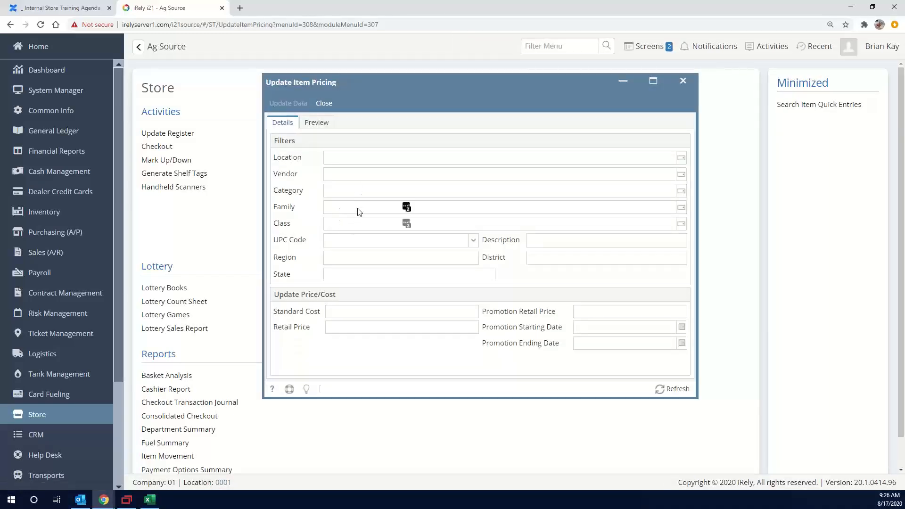
{"action": "left_click", "coordinate": [365, 191]}
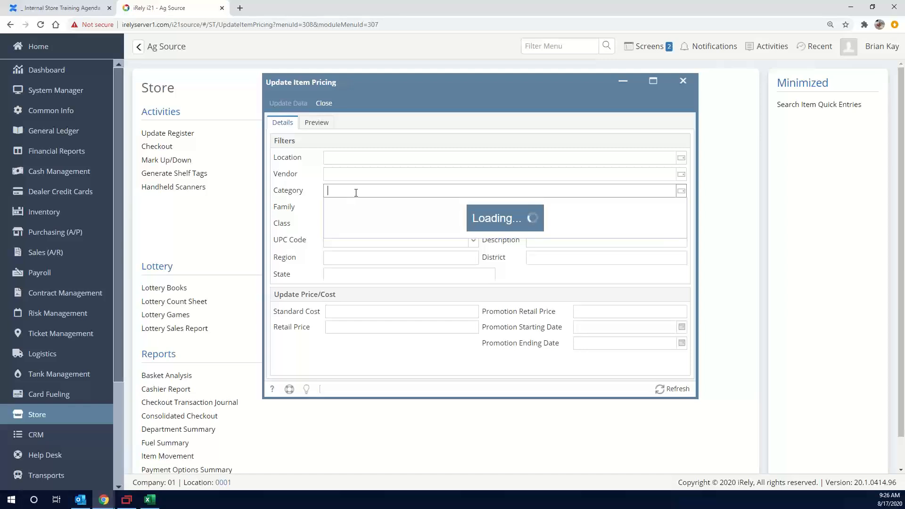
{"action": "scroll", "coordinate": [364, 302], "scroll_direction": "down", "scroll_amount": 3}
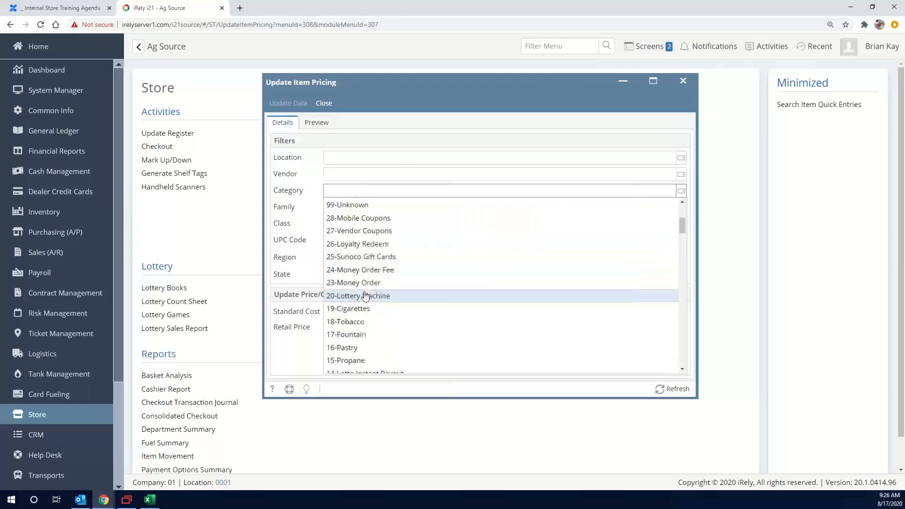
{"action": "scroll", "coordinate": [364, 295], "scroll_direction": "down", "scroll_amount": 2}
{"action": "left_click", "coordinate": [352, 368]}
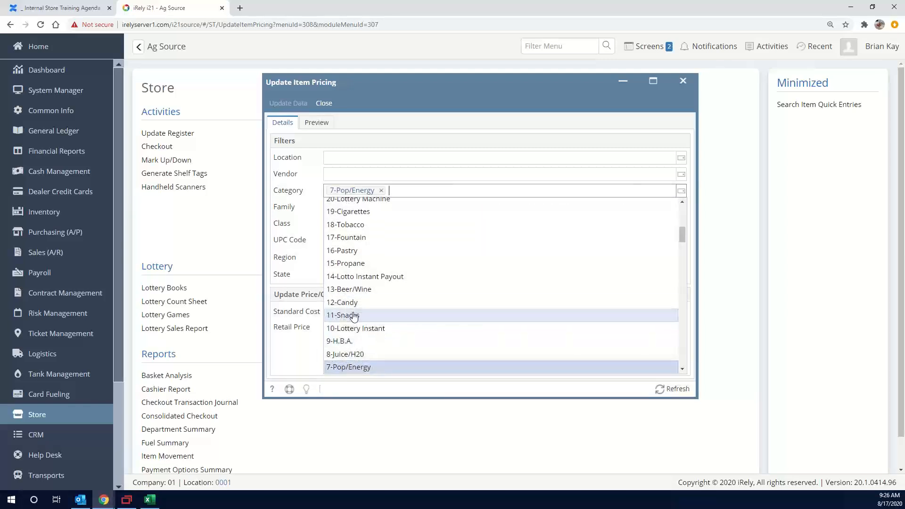
{"action": "left_click", "coordinate": [422, 130]}
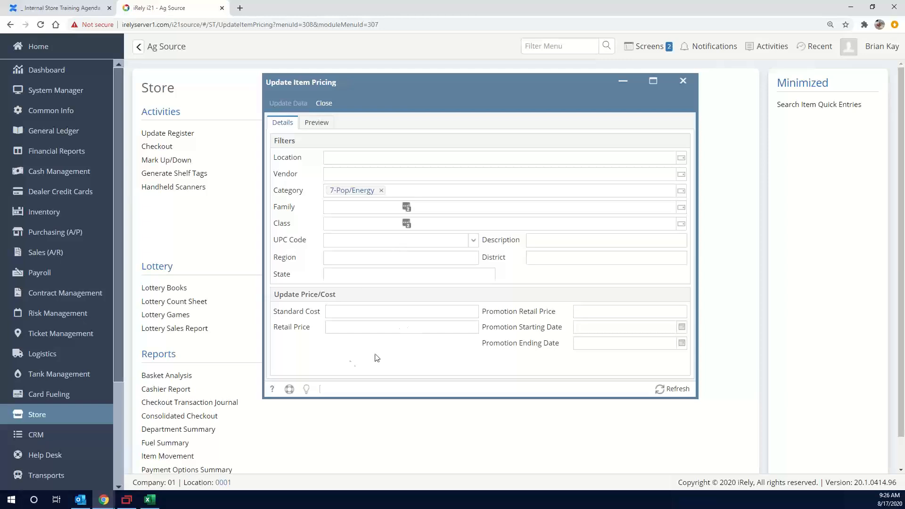
Set the new Retail Price to 1.99 and load the preview of the pricing changes
{"action": "left_click", "coordinate": [434, 327]}
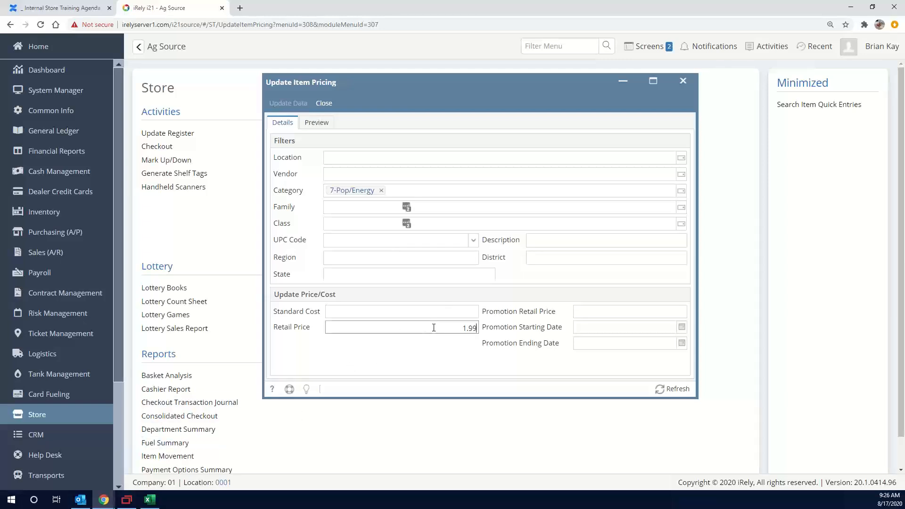
{"action": "left_click", "coordinate": [315, 123]}
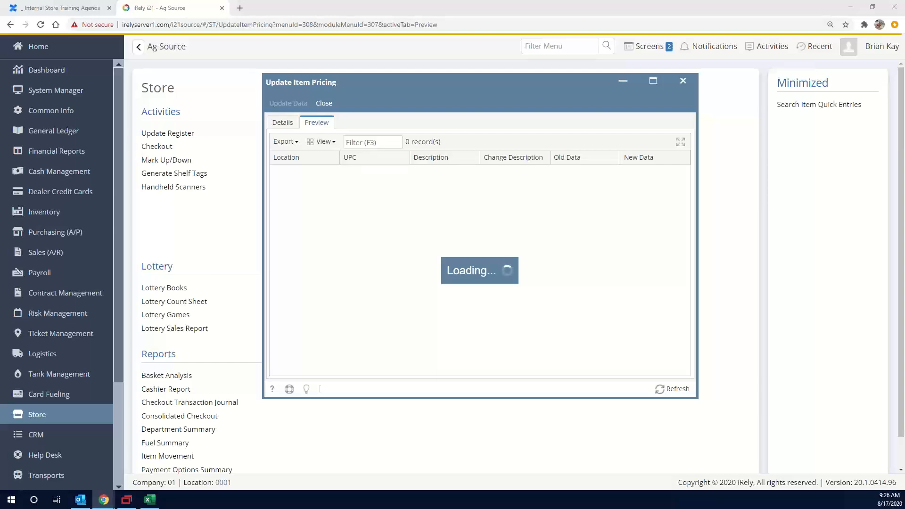
{"action": "left_click", "coordinate": [127, 500]}
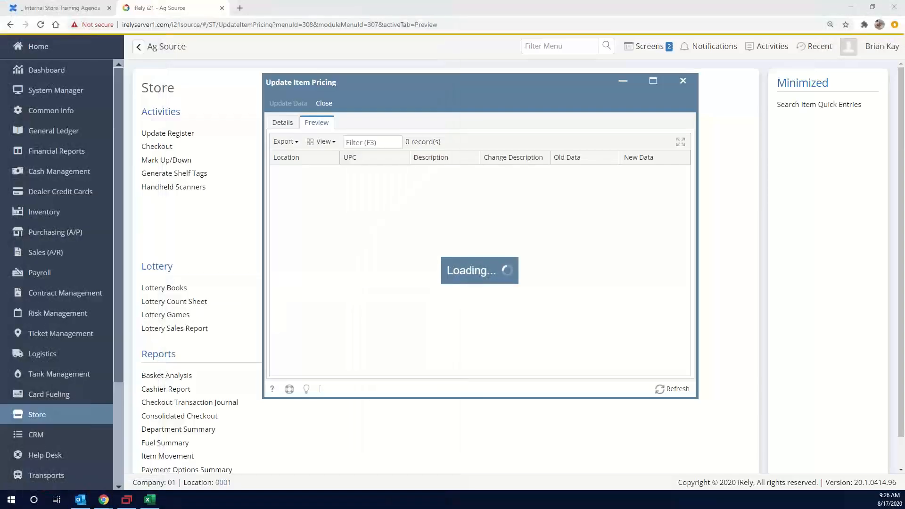
{"action": "mouse_move", "coordinate": [103, 500]}
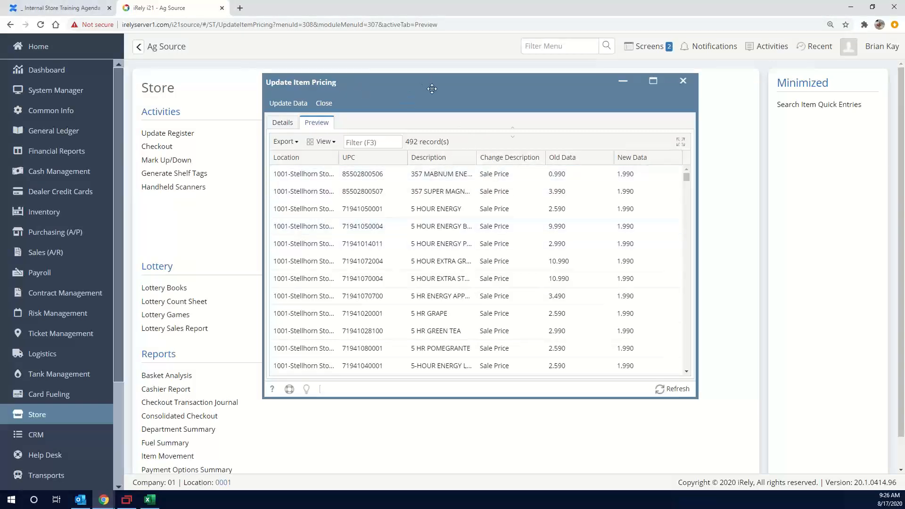
Move the Update Item Pricing window aside and bring the Item Quick Entry search to the front
{"action": "left_click_drag", "start_coordinate": [429, 82], "coordinate": [557, 120]}
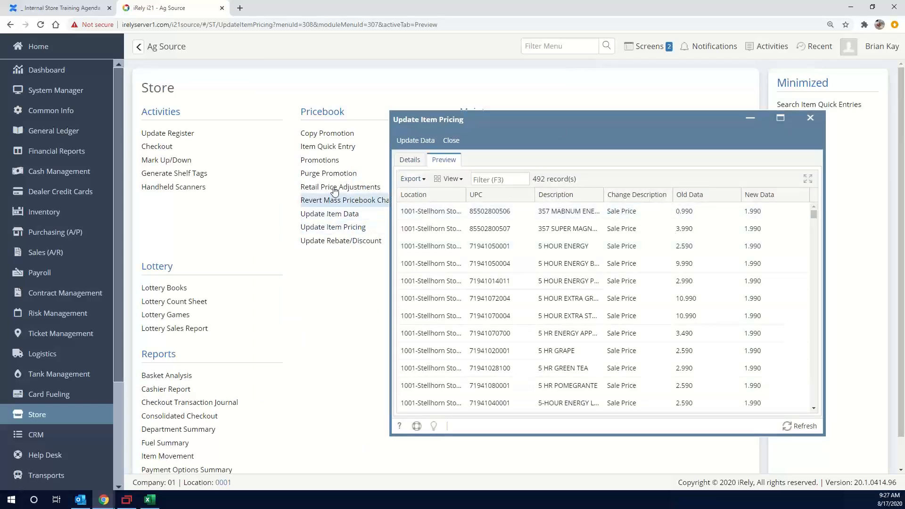
{"action": "left_click", "coordinate": [338, 150]}
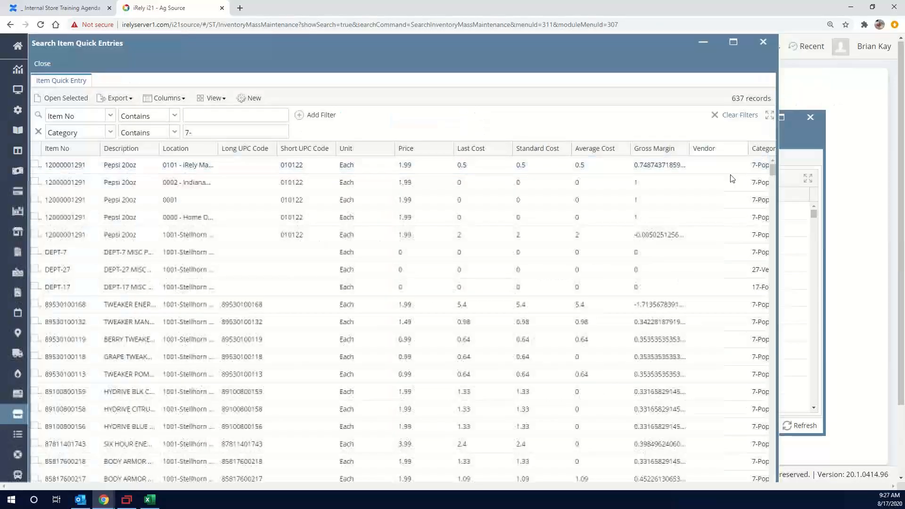
{"action": "left_click", "coordinate": [815, 156]}
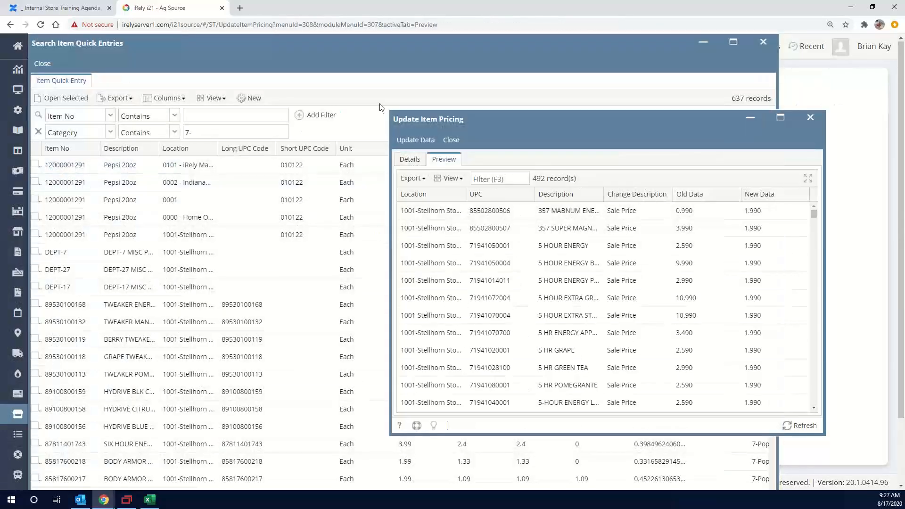
{"action": "left_click", "coordinate": [361, 82]}
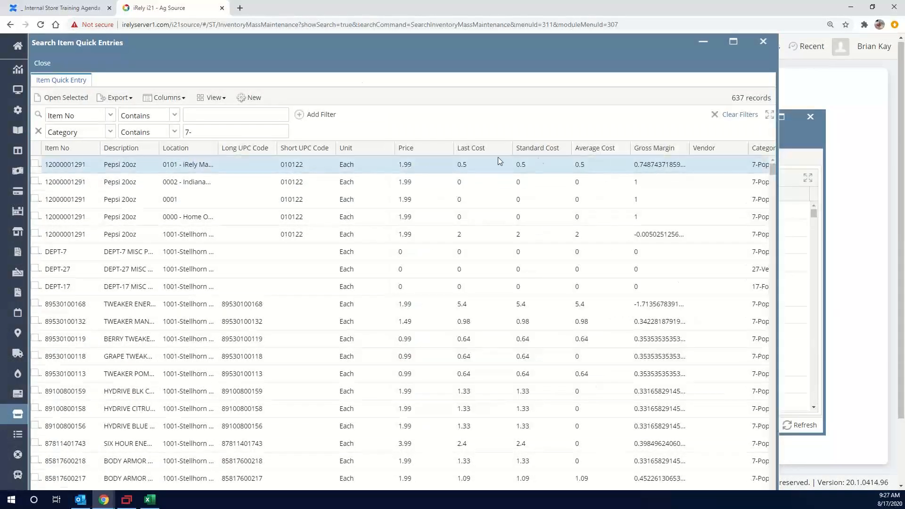
Filter the item search by Price using the Pepsi 20oz item's 1.99 value, with the condition Not Equal To
{"action": "right_click", "coordinate": [415, 164]}
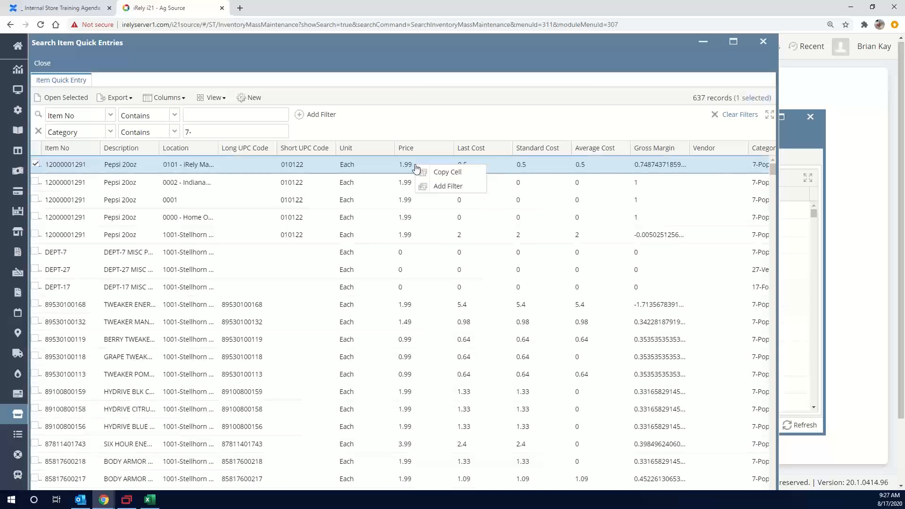
{"action": "left_click", "coordinate": [448, 187]}
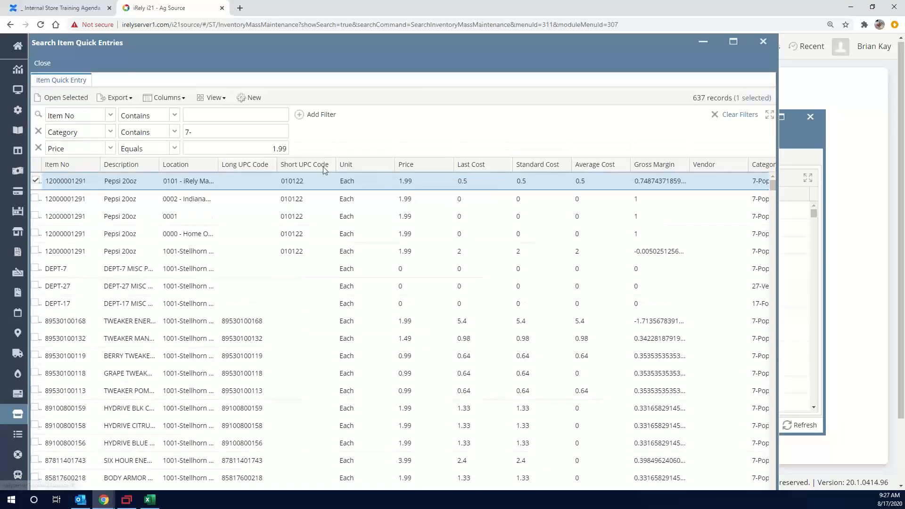
{"action": "left_click", "coordinate": [174, 148]}
{"action": "left_click", "coordinate": [143, 175]}
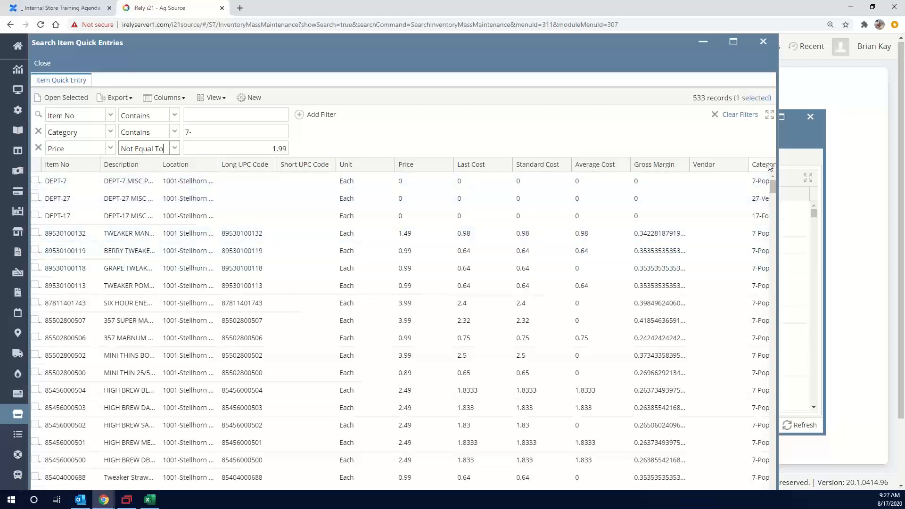
Look through the filtered items and bring the Update Item Pricing preview back to the front for comparison
{"action": "scroll", "coordinate": [501, 280], "scroll_direction": "down", "scroll_amount": 12}
{"action": "scroll", "coordinate": [501, 280], "scroll_direction": "up", "scroll_amount": 7}
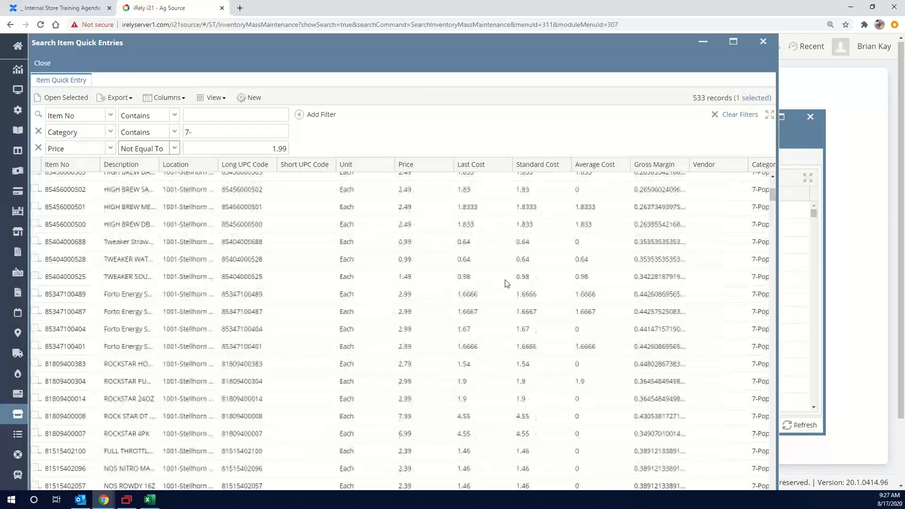
{"action": "scroll", "coordinate": [507, 283], "scroll_direction": "up", "scroll_amount": 5}
{"action": "left_click", "coordinate": [816, 146]}
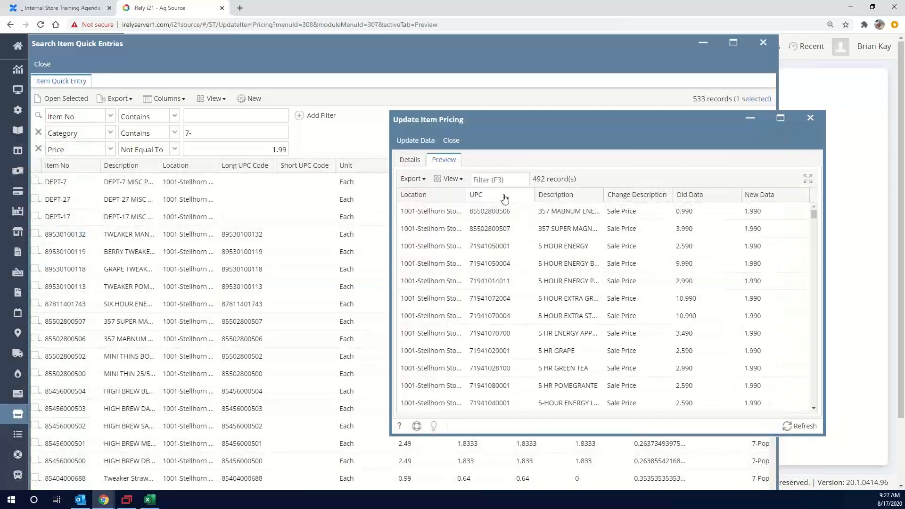
Sort the Update Item Pricing preview by UPC in ascending order and look through its records
{"action": "right_click", "coordinate": [486, 197]}
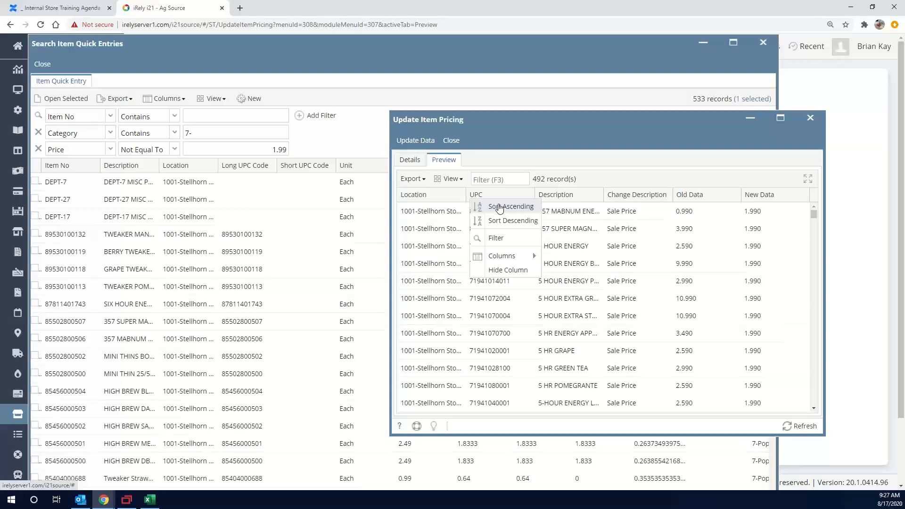
{"action": "left_click", "coordinate": [500, 208]}
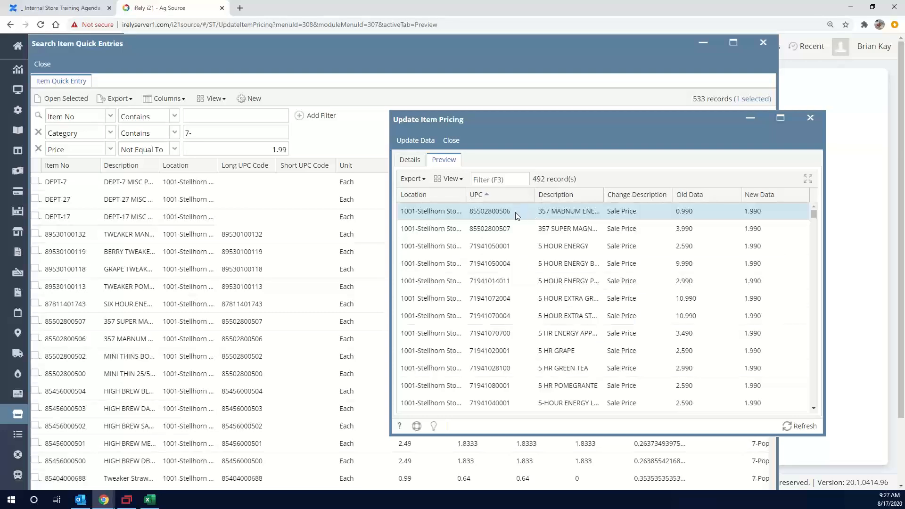
{"action": "scroll", "coordinate": [517, 213], "scroll_direction": "down", "scroll_amount": 5}
{"action": "scroll", "coordinate": [519, 216], "scroll_direction": "up", "scroll_amount": 5}
{"action": "scroll", "coordinate": [589, 231], "scroll_direction": "down", "scroll_amount": 8}
{"action": "scroll", "coordinate": [636, 239], "scroll_direction": "down", "scroll_amount": 15}
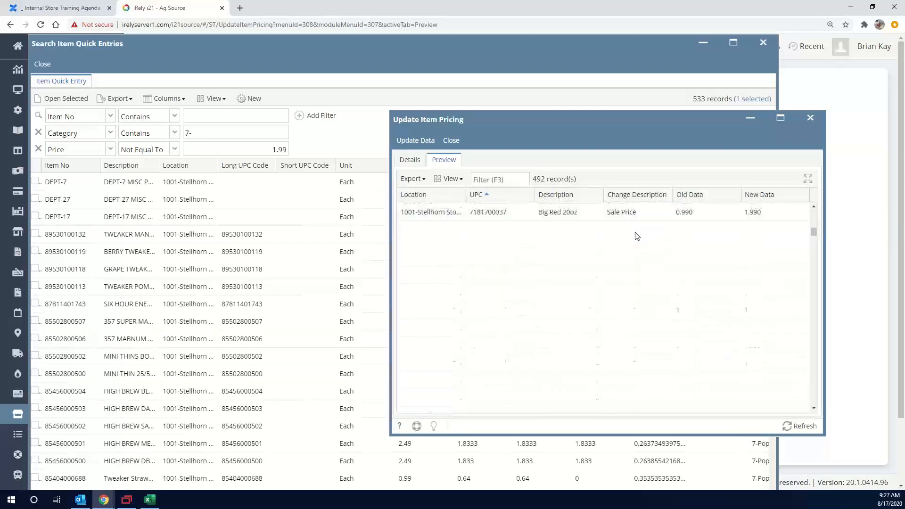
{"action": "scroll", "coordinate": [637, 241], "scroll_direction": "up", "scroll_amount": 20}
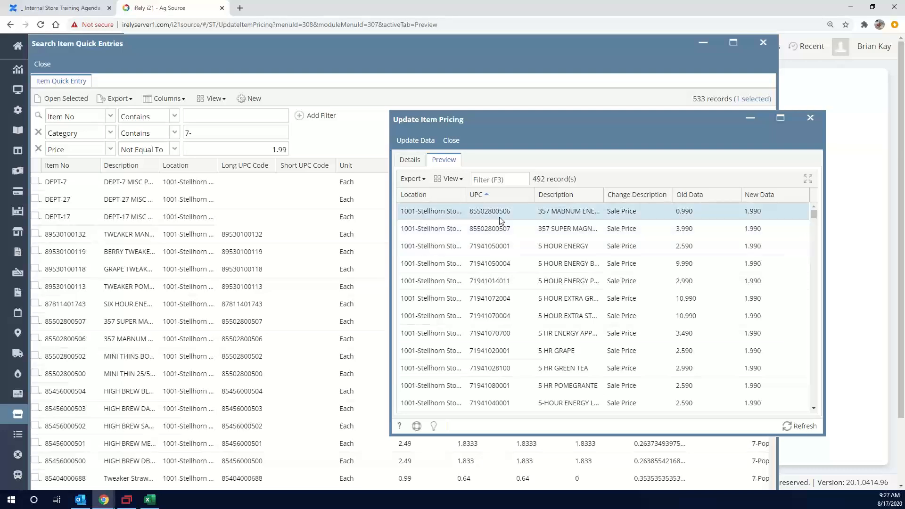
Sort the Item Quick Entry search by Long UPC Code in ascending order and bring the pricing preview back to the front
{"action": "left_click", "coordinate": [254, 172]}
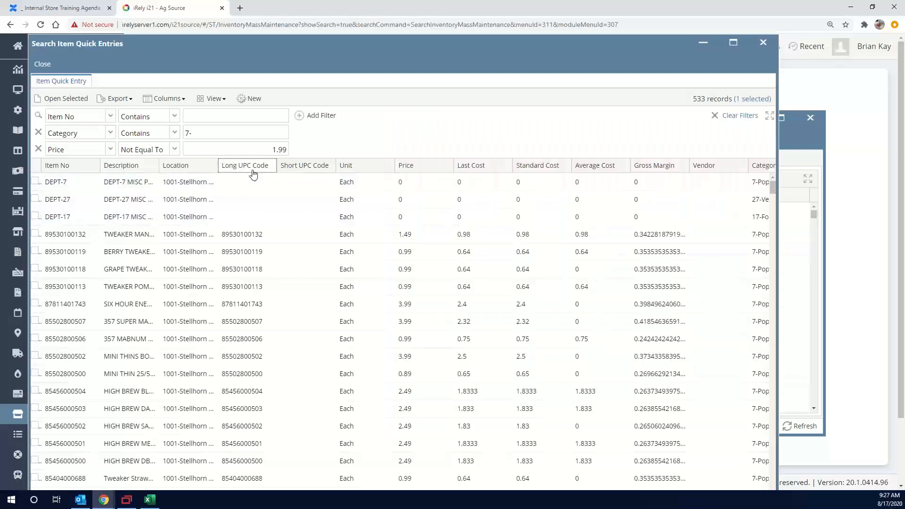
{"action": "right_click", "coordinate": [255, 172]}
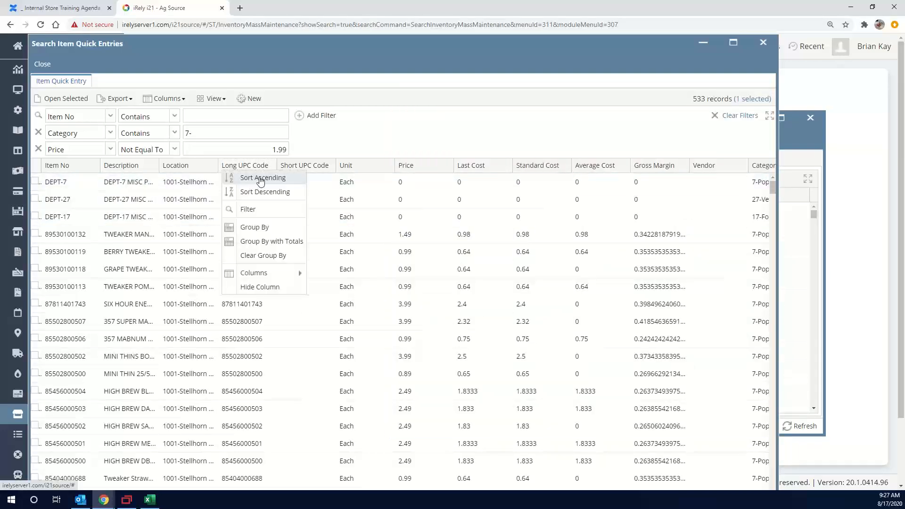
{"action": "left_click", "coordinate": [261, 178]}
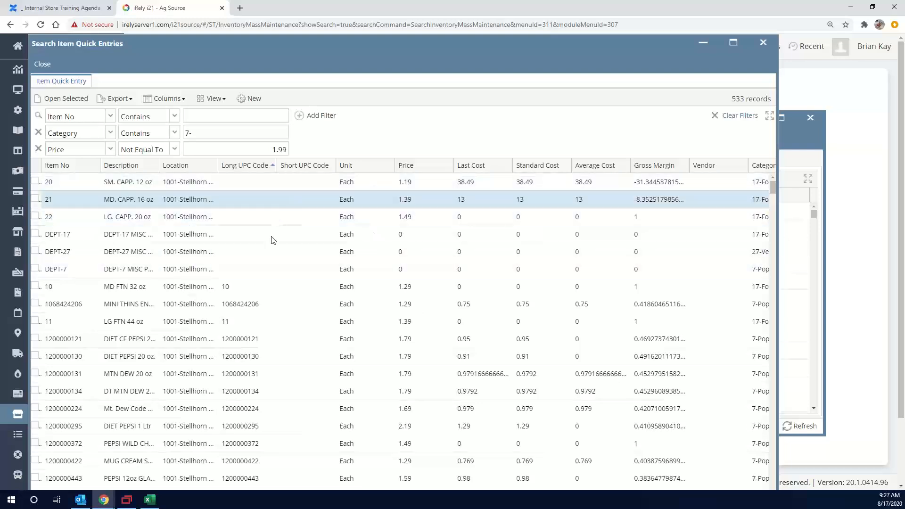
{"action": "left_click", "coordinate": [812, 155]}
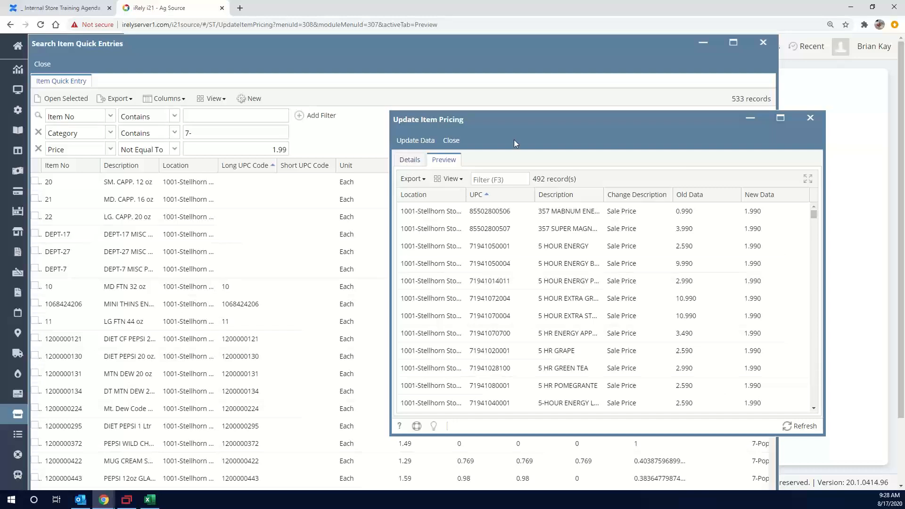
Narrow the item search's Category filter to 7-Pop and reposition the Update Item Pricing window to compare both lists
{"action": "left_click_drag", "start_coordinate": [524, 129], "coordinate": [517, 221]}
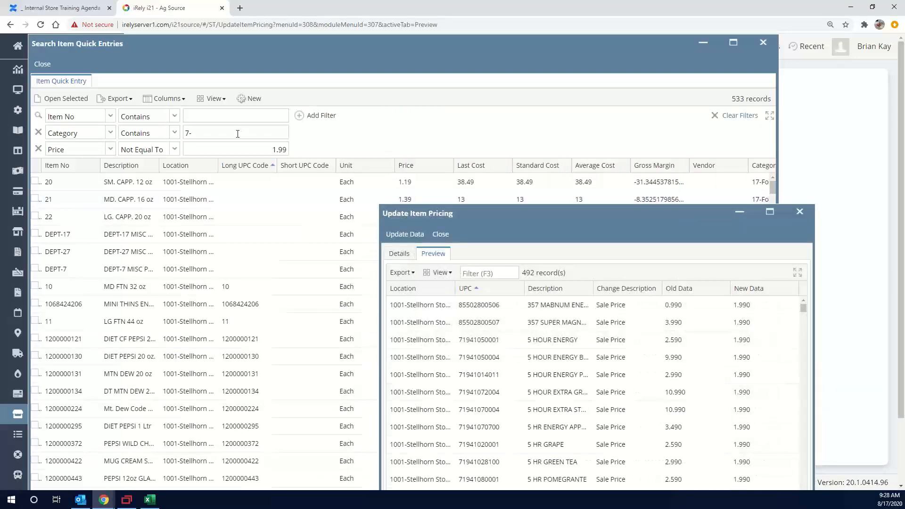
{"action": "left_click", "coordinate": [238, 134]}
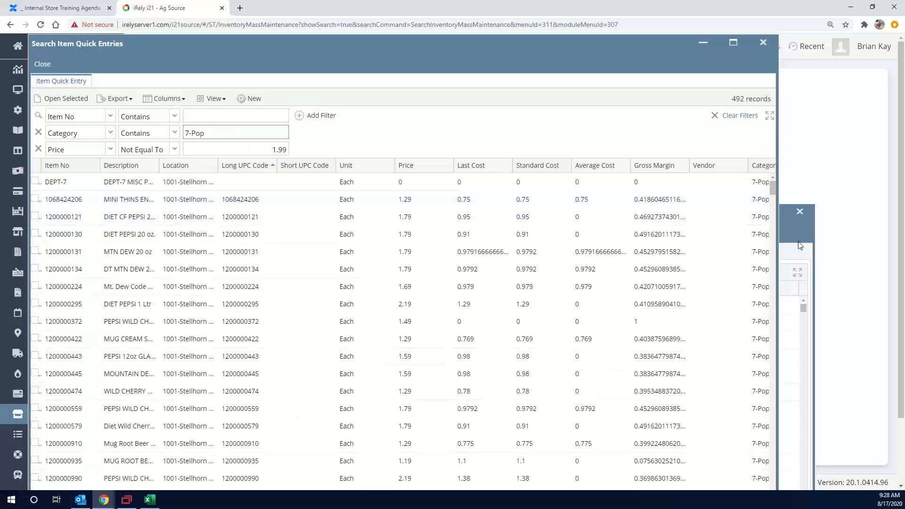
{"action": "left_click", "coordinate": [800, 243]}
{"action": "scroll", "coordinate": [253, 246], "scroll_direction": "up", "scroll_amount": 1}
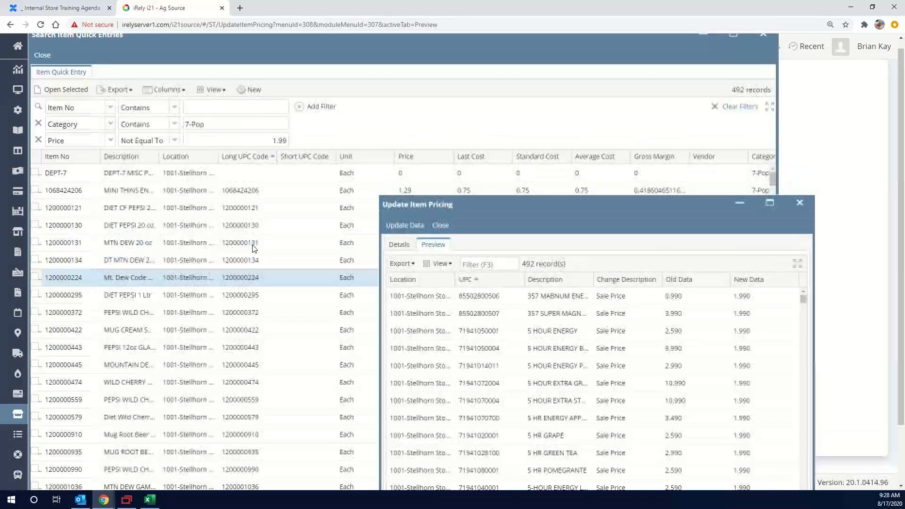
{"action": "left_click_drag", "start_coordinate": [544, 217], "coordinate": [509, 272]}
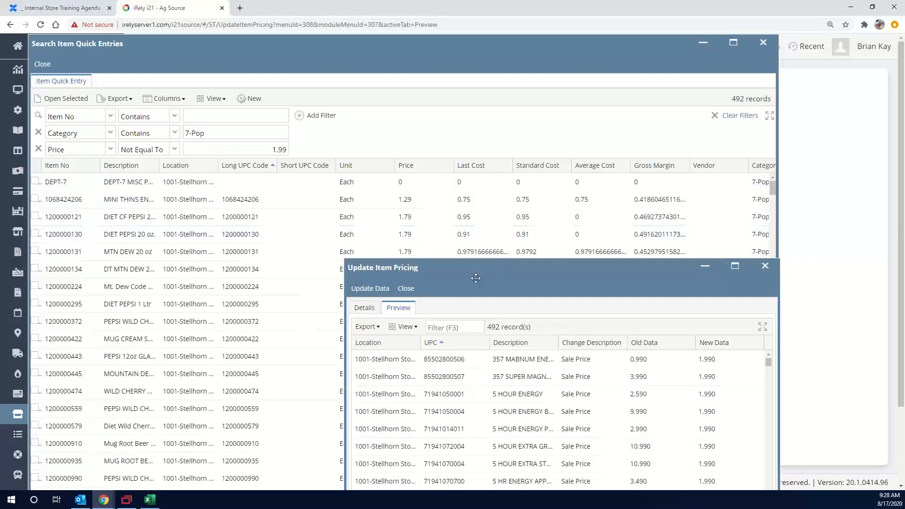
{"action": "left_click_drag", "start_coordinate": [476, 278], "coordinate": [513, 162]}
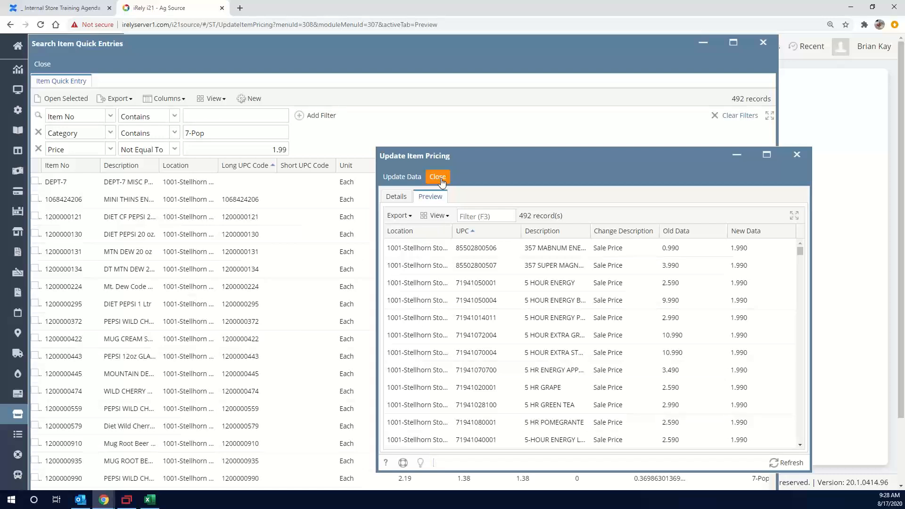
{"action": "left_click", "coordinate": [396, 196]}
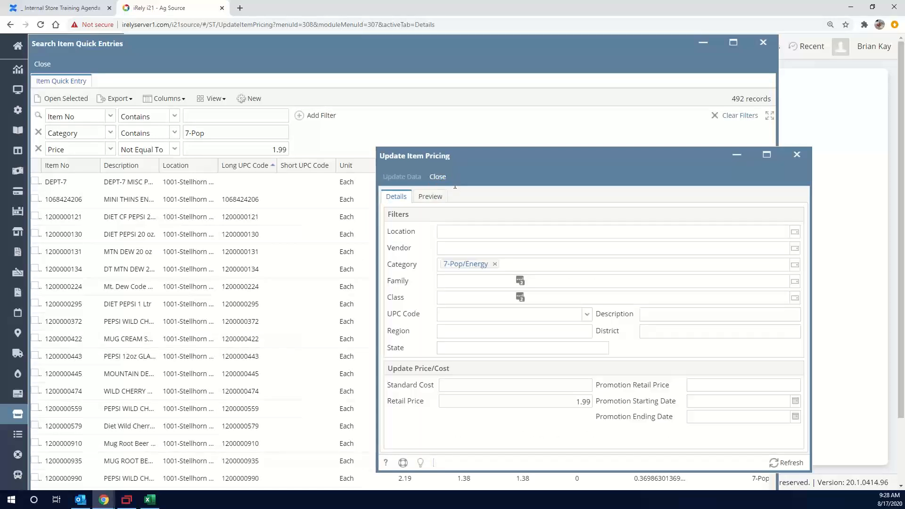
{"action": "left_click", "coordinate": [41, 67]}
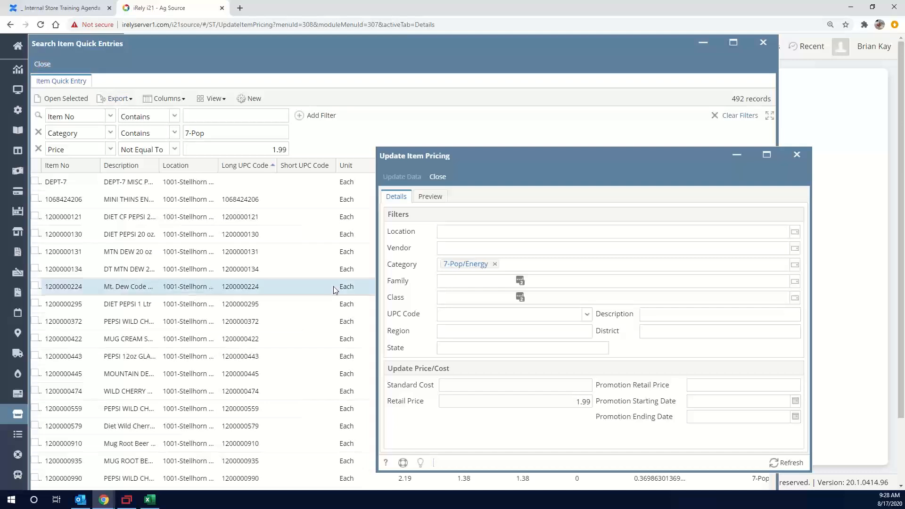
{"action": "left_click", "coordinate": [495, 265]}
{"action": "left_click", "coordinate": [476, 313]}
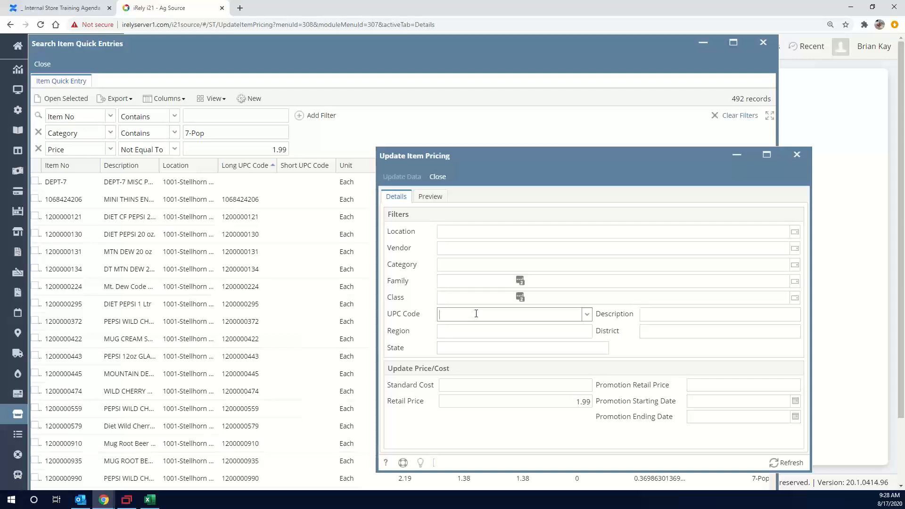
{"action": "type", "text": "12000"}
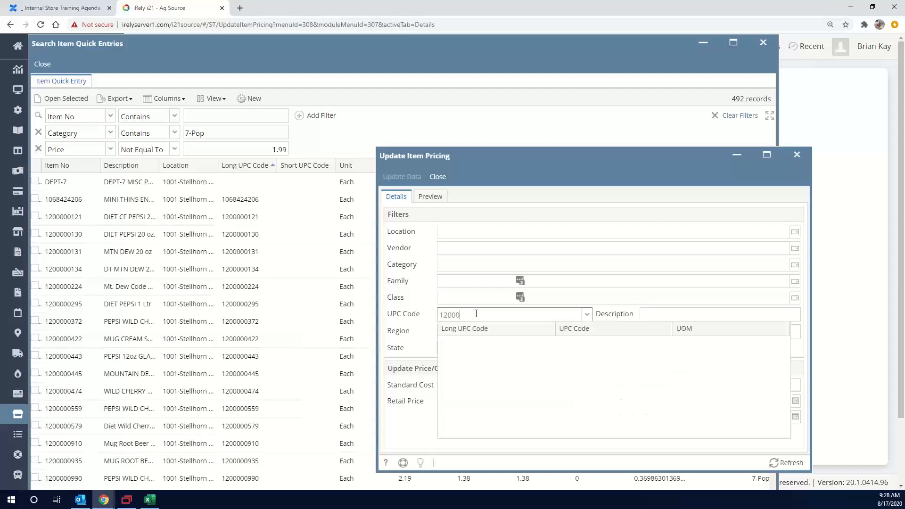
{"action": "key", "text": "Down"}
{"action": "key", "text": "Down"}
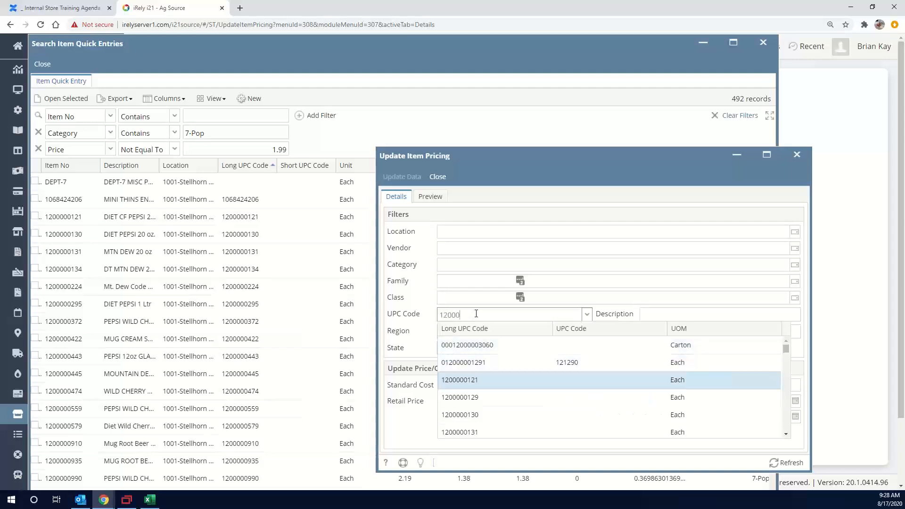
{"action": "key", "text": "Return"}
{"action": "key", "text": "Tab"}
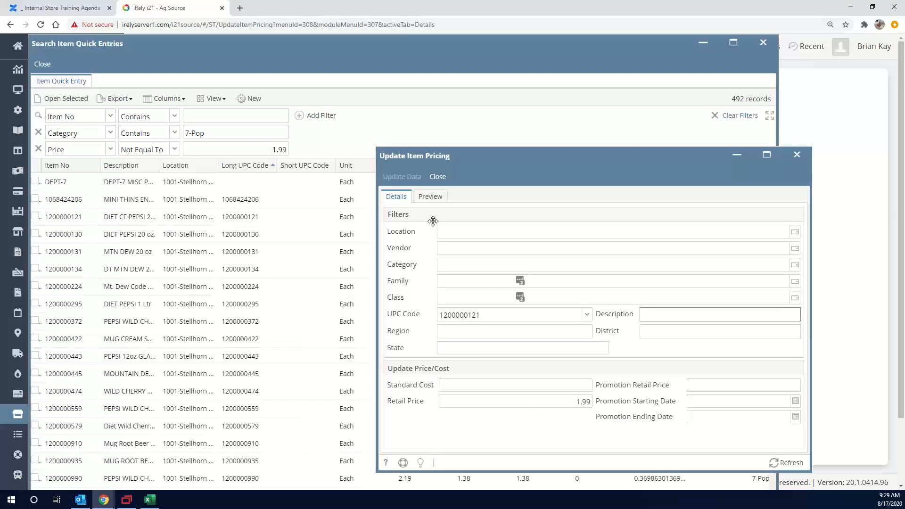
Preview the pricing change for the selected UPC and check it against the filter details
{"action": "left_click", "coordinate": [437, 203]}
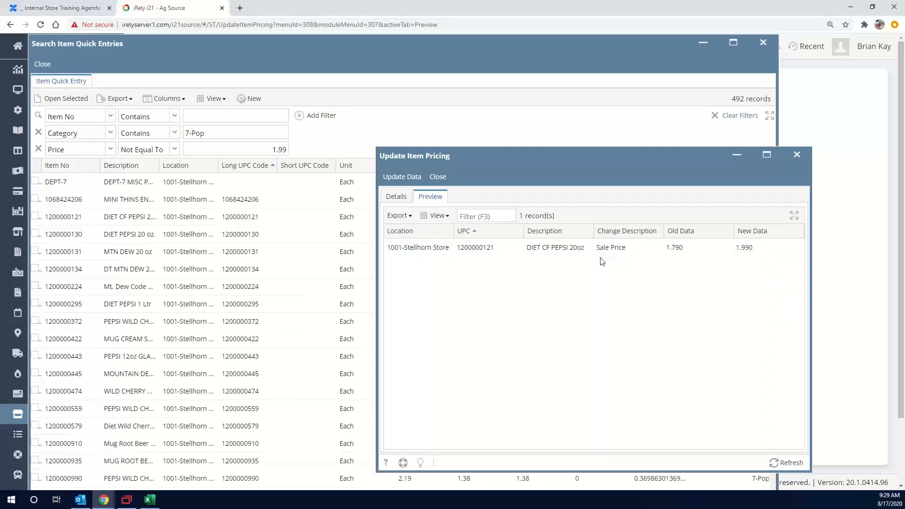
{"action": "left_click", "coordinate": [396, 198]}
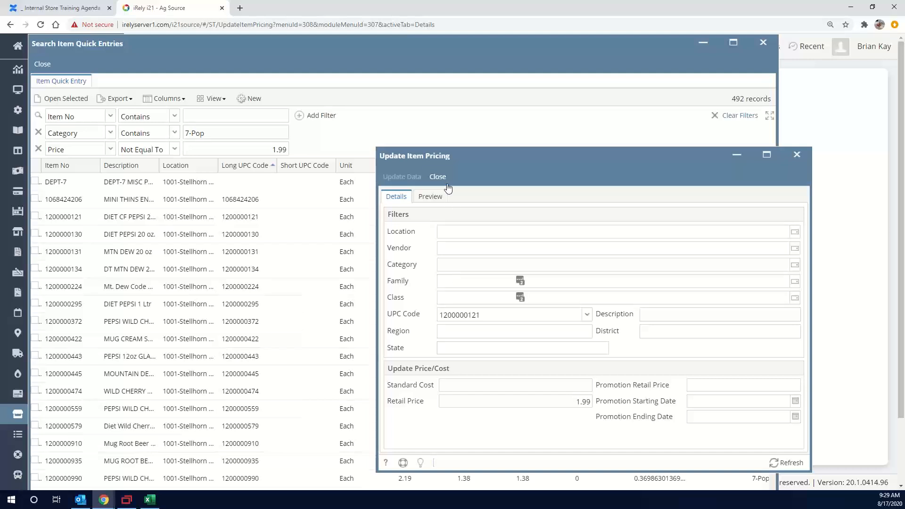
{"action": "left_click", "coordinate": [433, 197]}
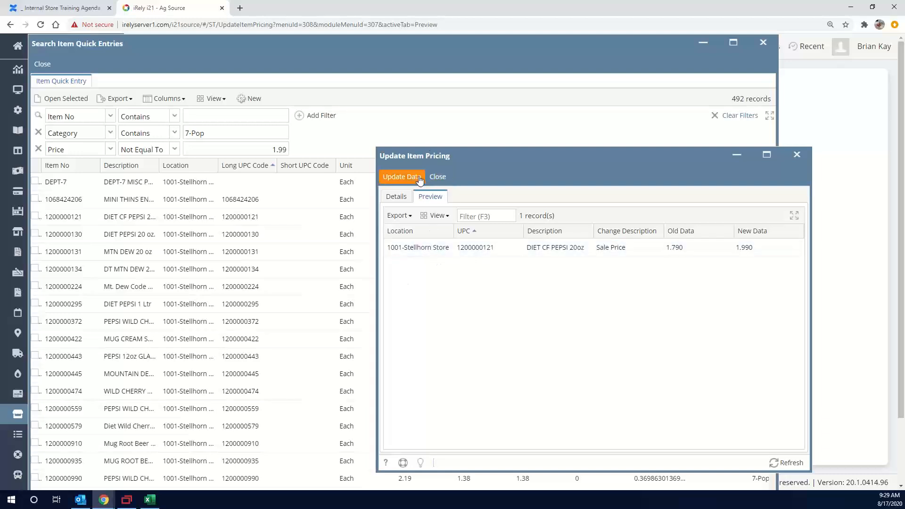
Apply the price update to the selected item and close the modified fields report, Update Item Pricing and item search windows
{"action": "left_click", "coordinate": [397, 177]}
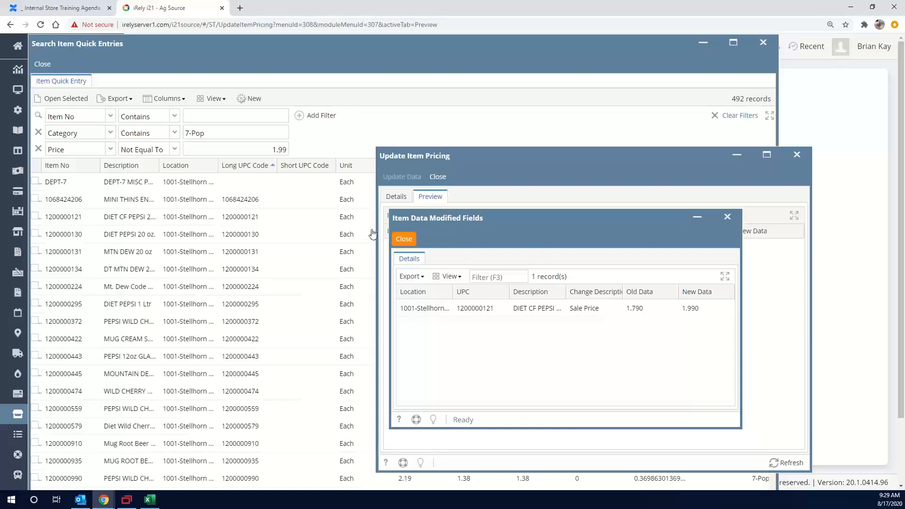
{"action": "left_click", "coordinate": [402, 240]}
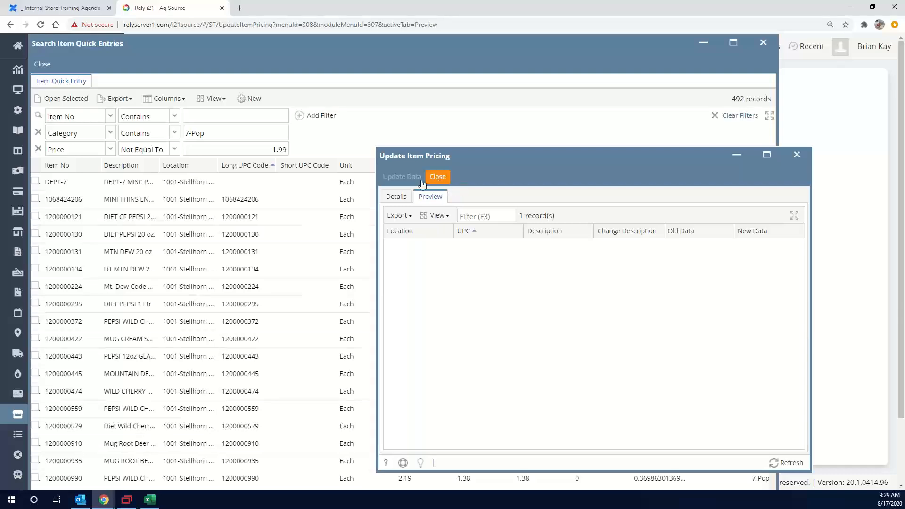
{"action": "left_click", "coordinate": [438, 176]}
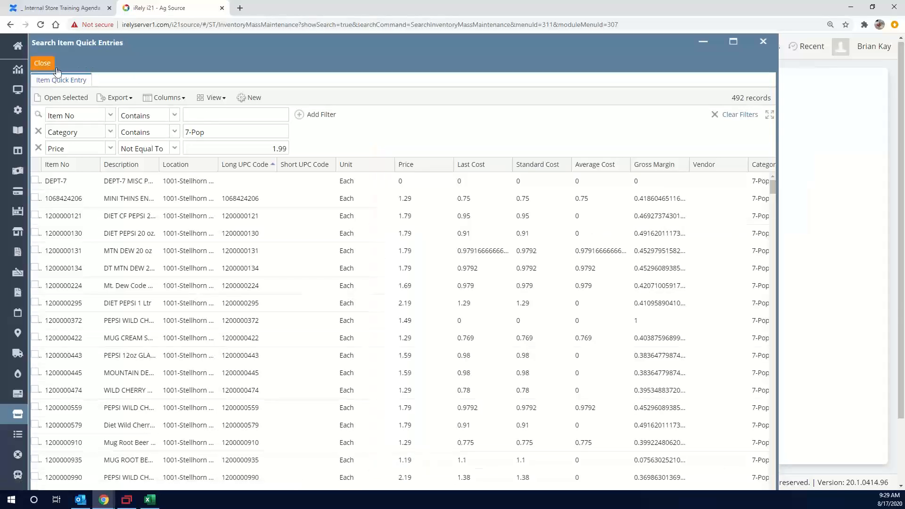
{"action": "left_click", "coordinate": [43, 63]}
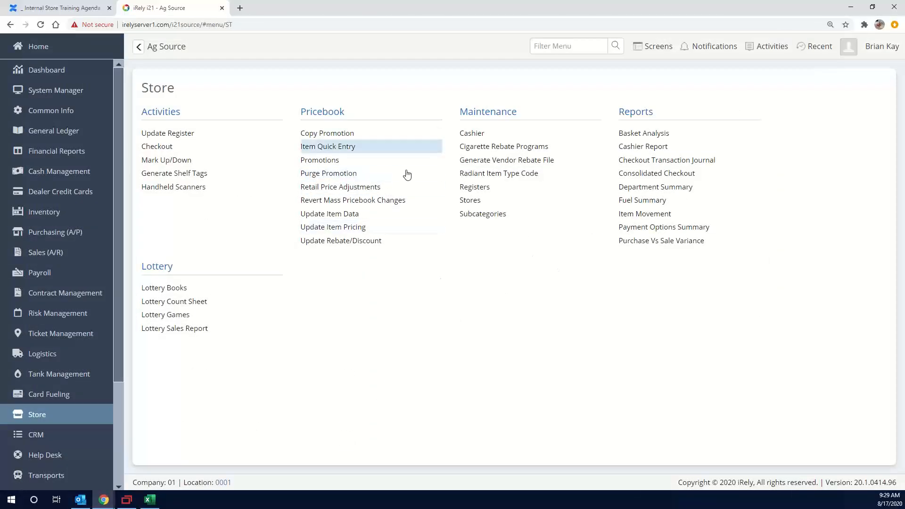
Open Update Item Data and filter the items by the 7-Pop/Energy category
{"action": "left_click", "coordinate": [341, 218]}
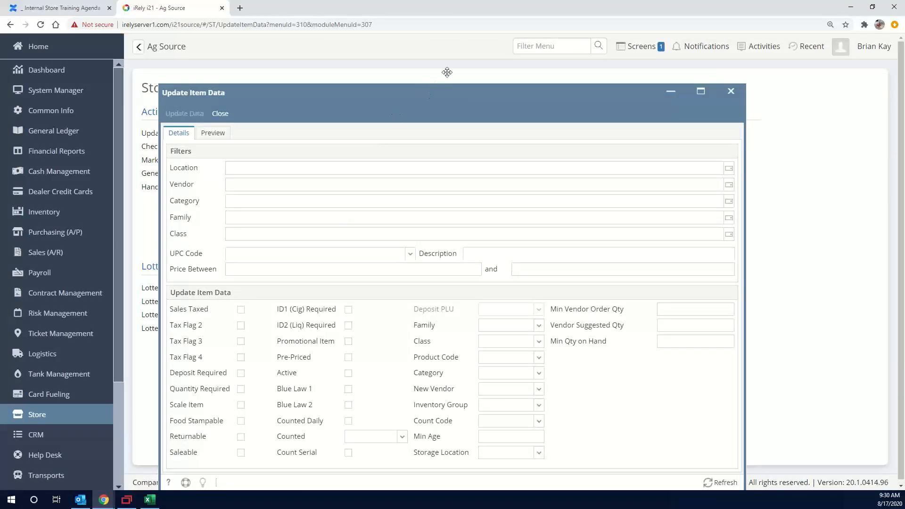
{"action": "mouse_move", "coordinate": [447, 72]}
{"action": "left_mouse_down"}
{"action": "mouse_move", "coordinate": [461, 63]}
{"action": "mouse_move", "coordinate": [457, 72]}
{"action": "left_mouse_up"}
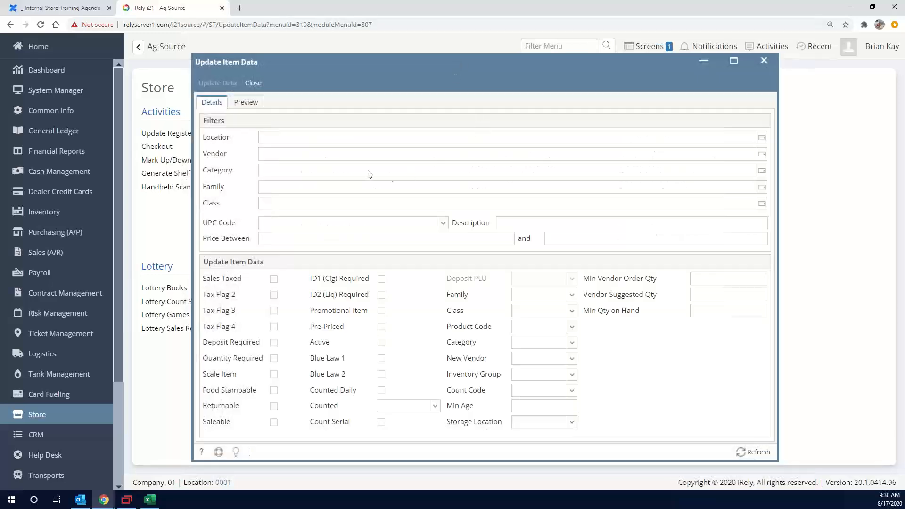
{"action": "left_click", "coordinate": [311, 171]}
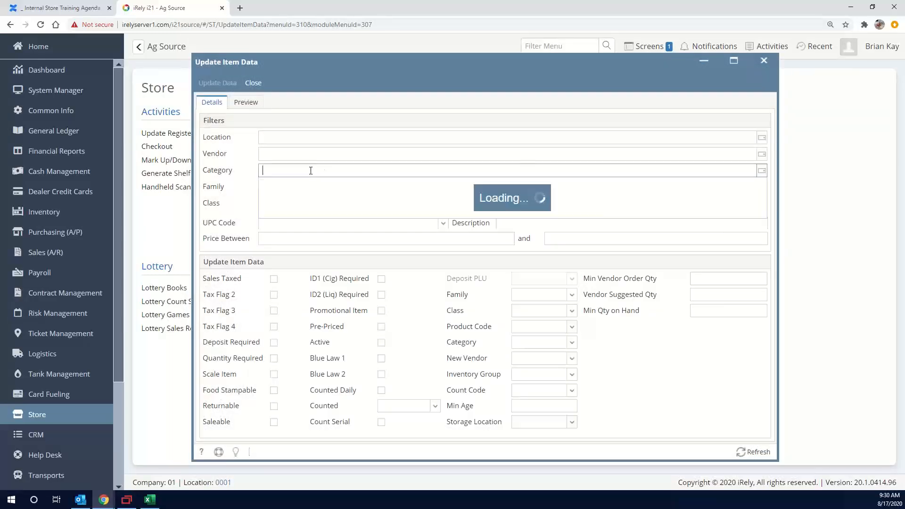
{"action": "type", "text": "7-"}
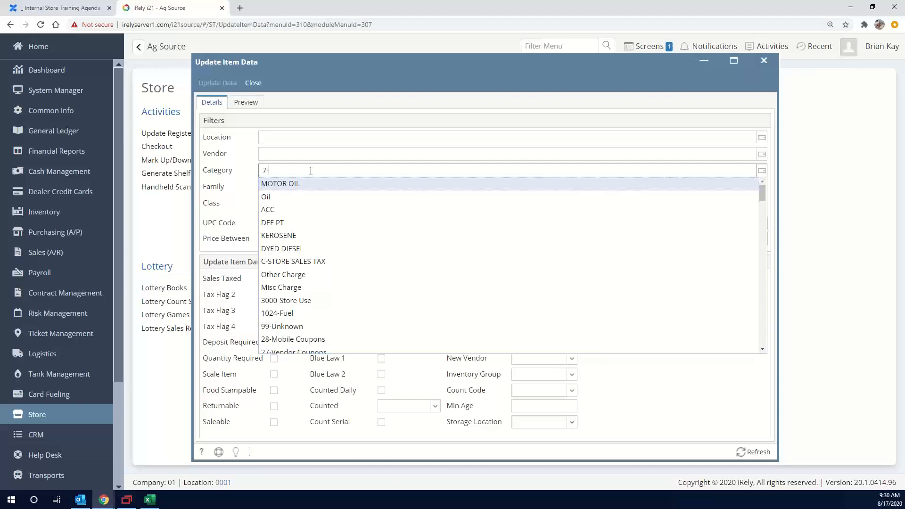
{"action": "key", "text": "Return"}
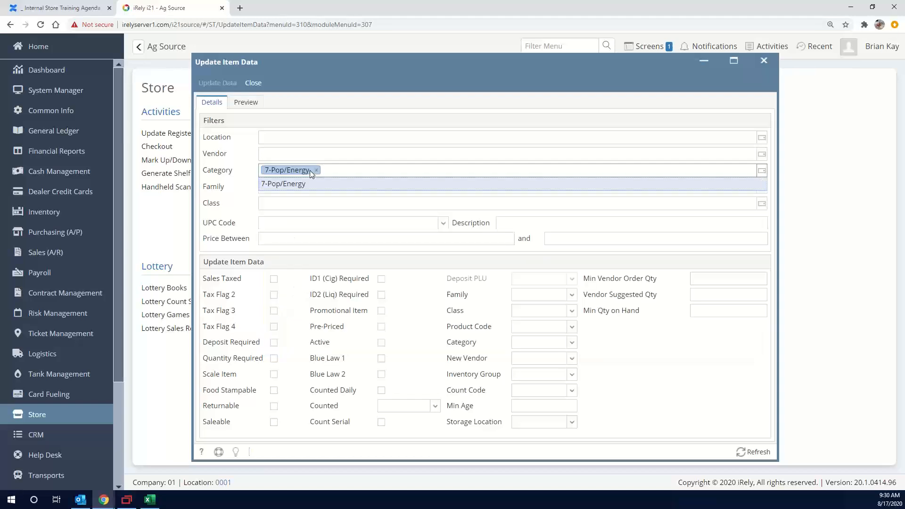
{"action": "left_click", "coordinate": [283, 222]}
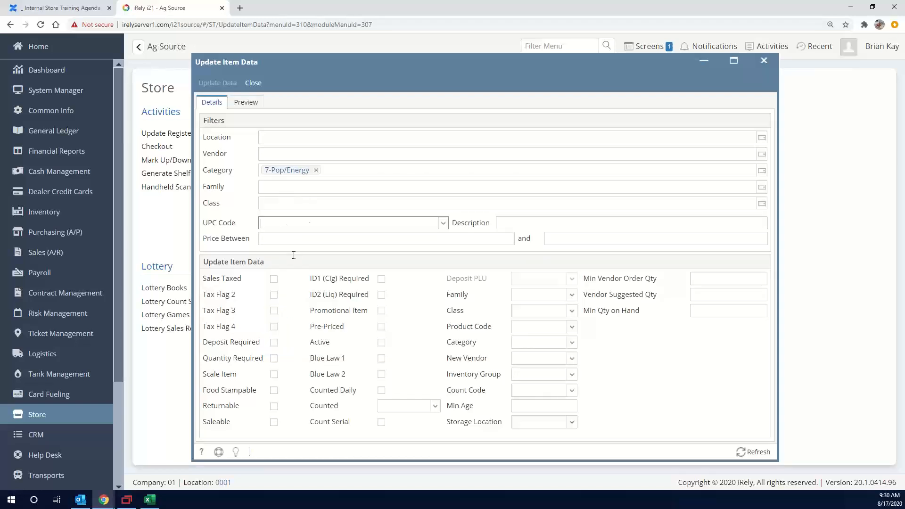
Enable the Sales Taxed, Saleable and Returnable flags for the filtered items
{"action": "left_click", "coordinate": [275, 282]}
{"action": "left_click", "coordinate": [276, 423]}
{"action": "left_click", "coordinate": [274, 407]}
Preview the item data changes for the 7-Pop/Energy category and apply the update
{"action": "left_click", "coordinate": [249, 104]}
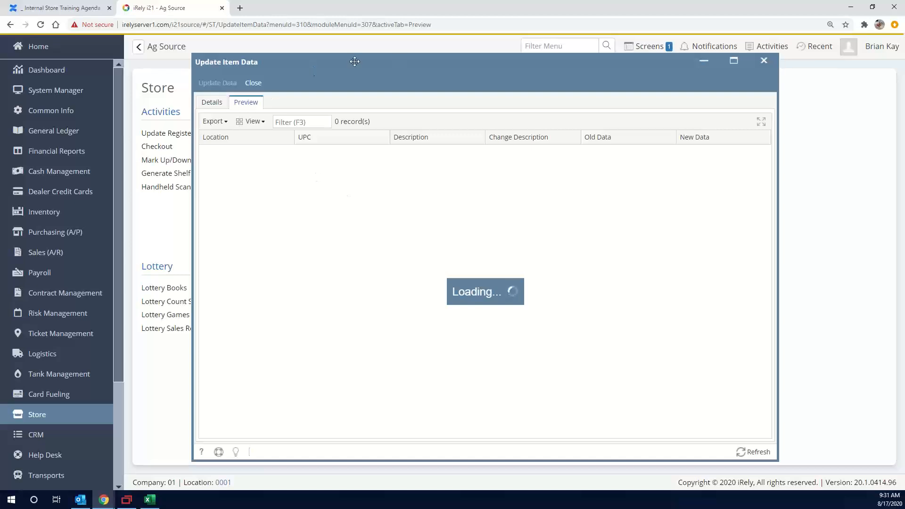
{"action": "left_click_drag", "start_coordinate": [355, 62], "coordinate": [416, 52]}
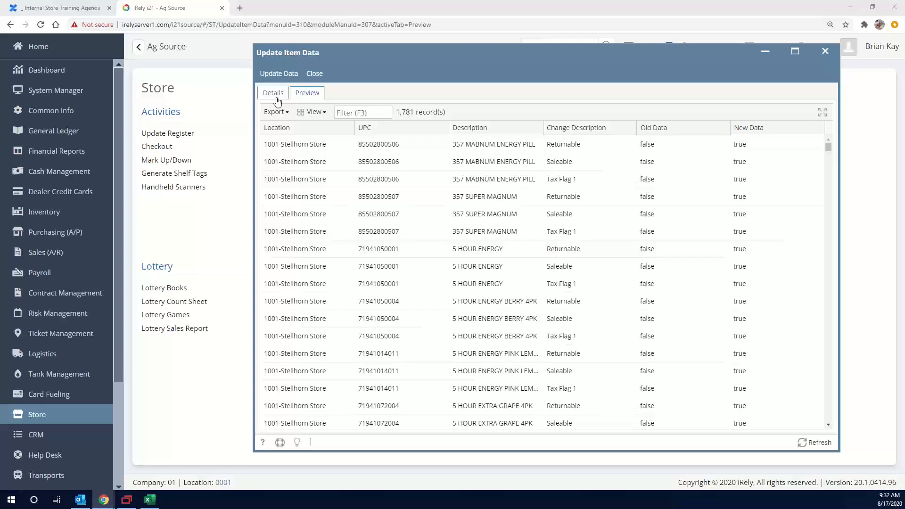
{"action": "left_click", "coordinate": [279, 74]}
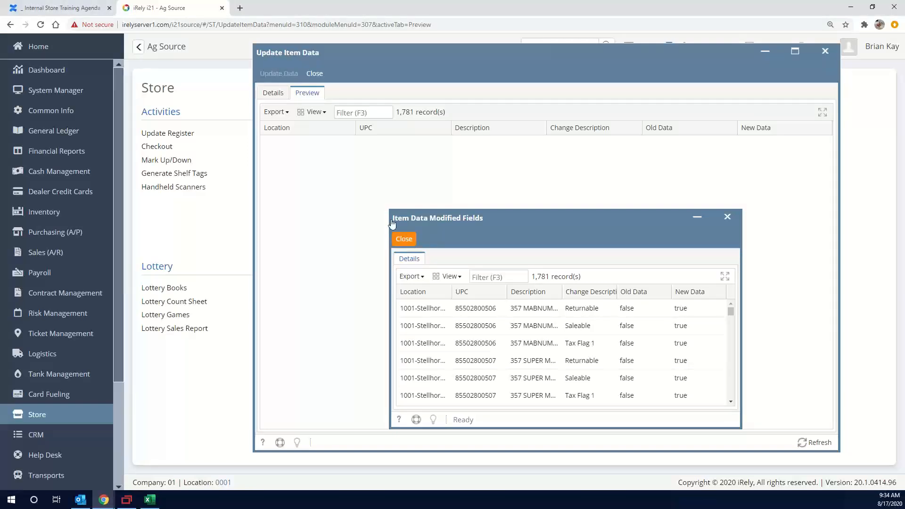
Close the modified fields report and reopen a blank Update Item Data screen
{"action": "left_click", "coordinate": [401, 232]}
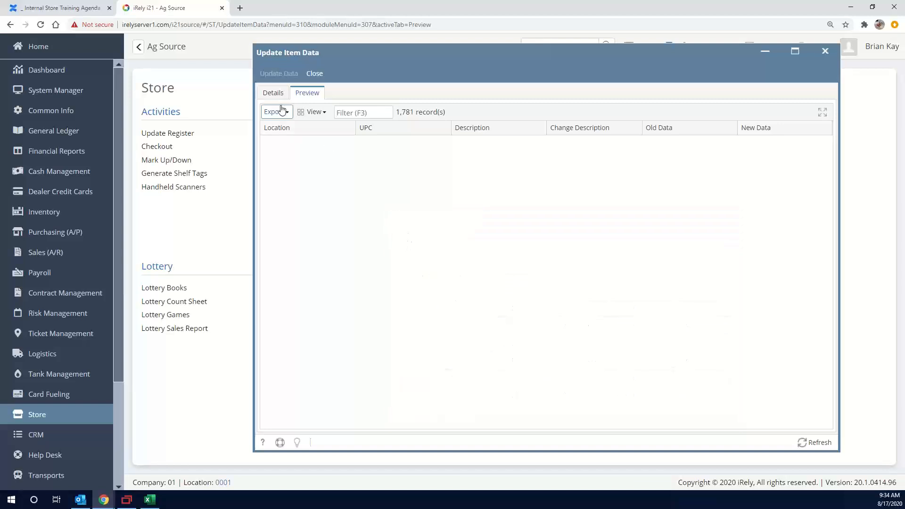
{"action": "left_click", "coordinate": [321, 76]}
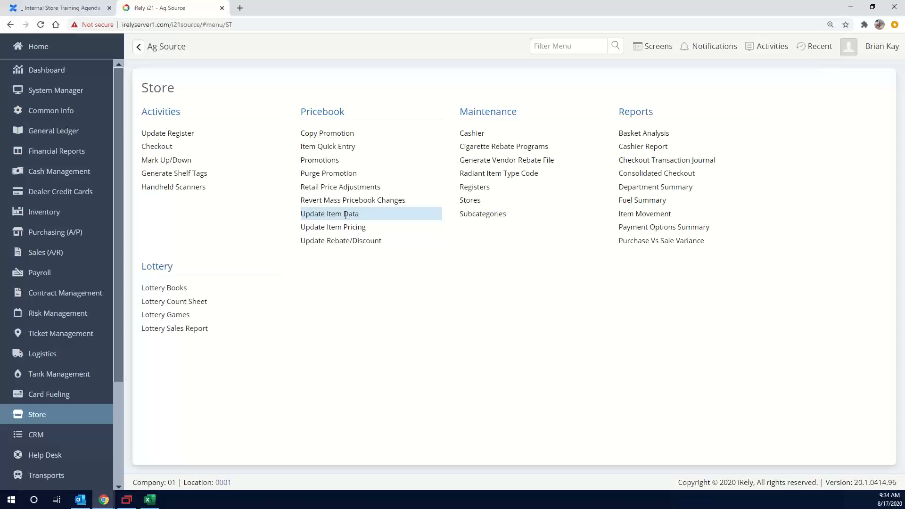
{"action": "left_click", "coordinate": [345, 215]}
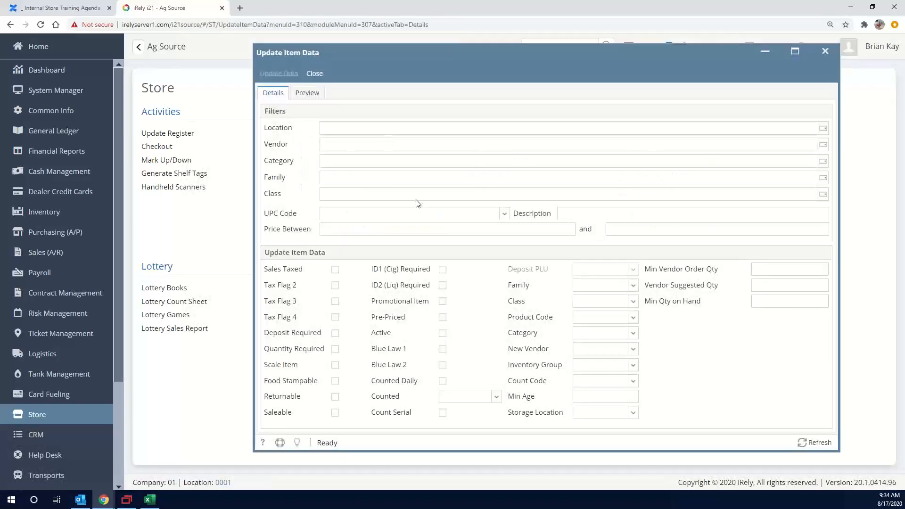
{"action": "left_click", "coordinate": [394, 213]}
{"action": "type", "text": "12000"}
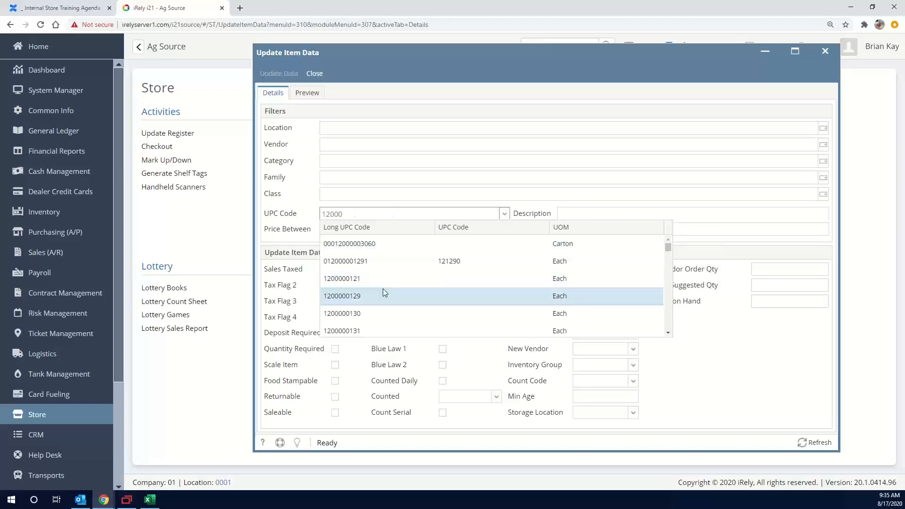
{"action": "left_click", "coordinate": [393, 281]}
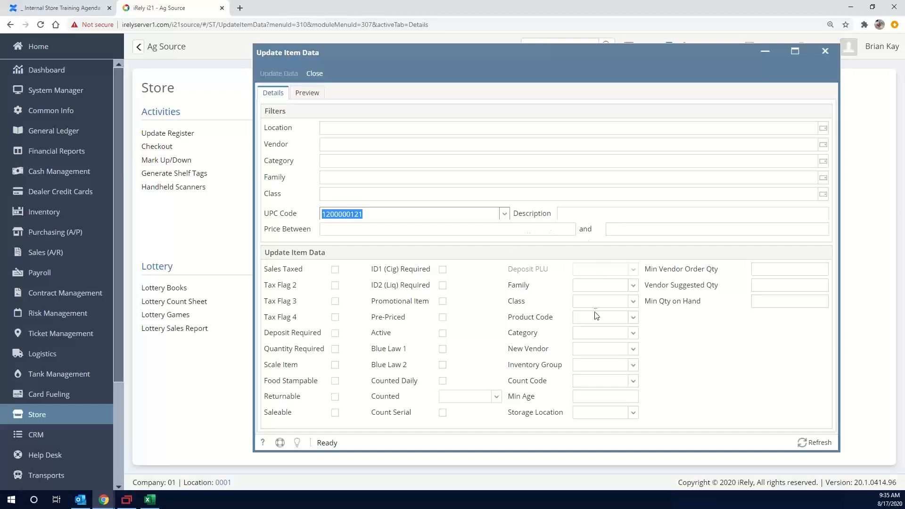
Set the new item data to family Pepsi and class 20 Oz
{"action": "left_click", "coordinate": [577, 283]}
{"action": "type", "text": "PEP"}
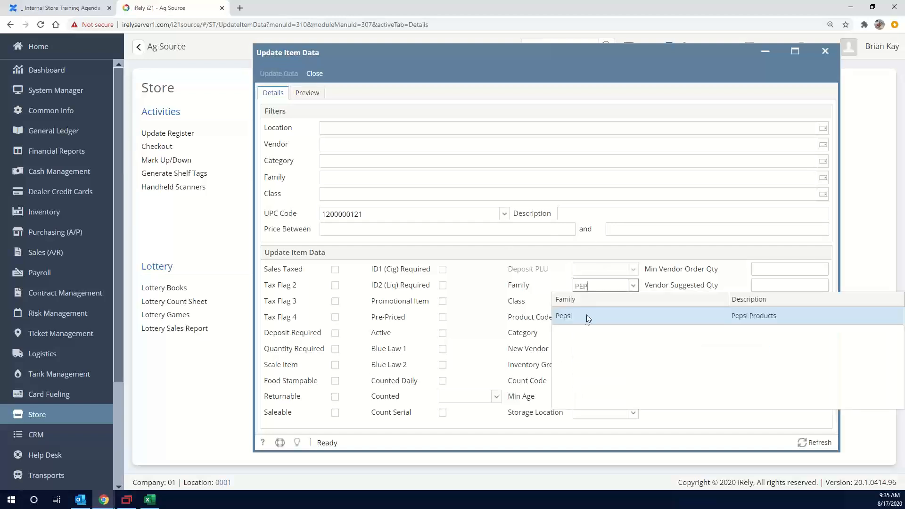
{"action": "left_click", "coordinate": [589, 319]}
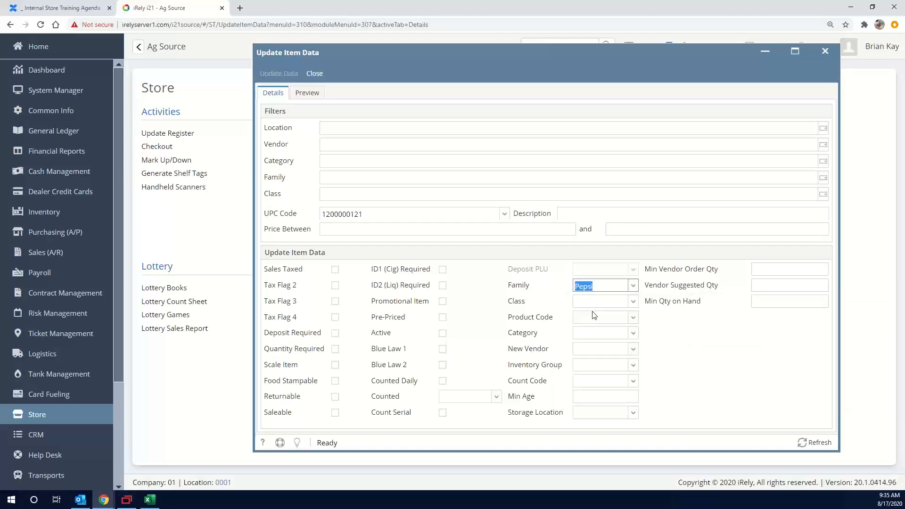
{"action": "left_click", "coordinate": [603, 302]}
{"action": "type", "text": "20"}
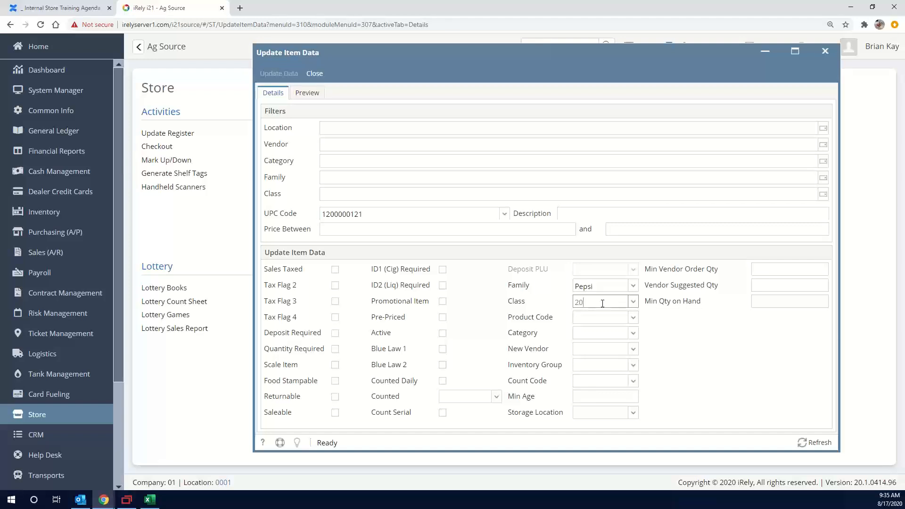
{"action": "left_click", "coordinate": [587, 336]}
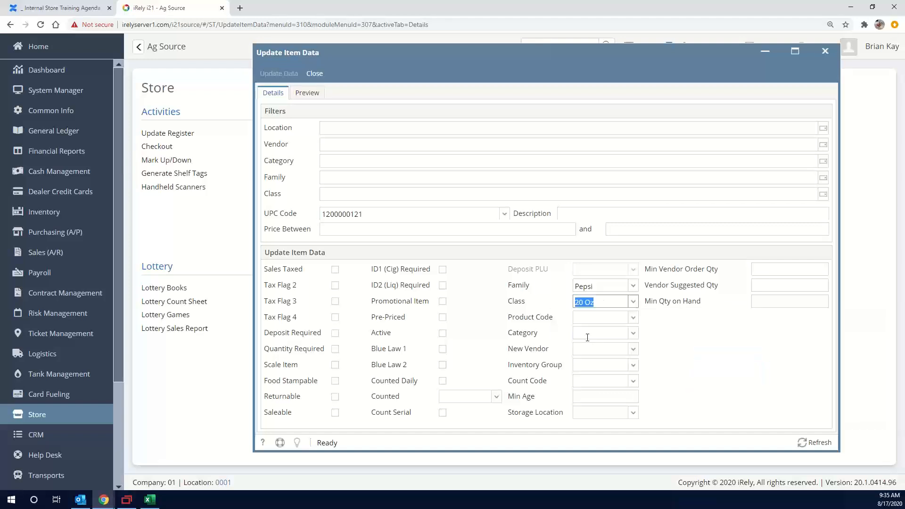
Preview the pending changes for the filtered item and examine the old and new values of each changed field
{"action": "left_click", "coordinate": [305, 93]}
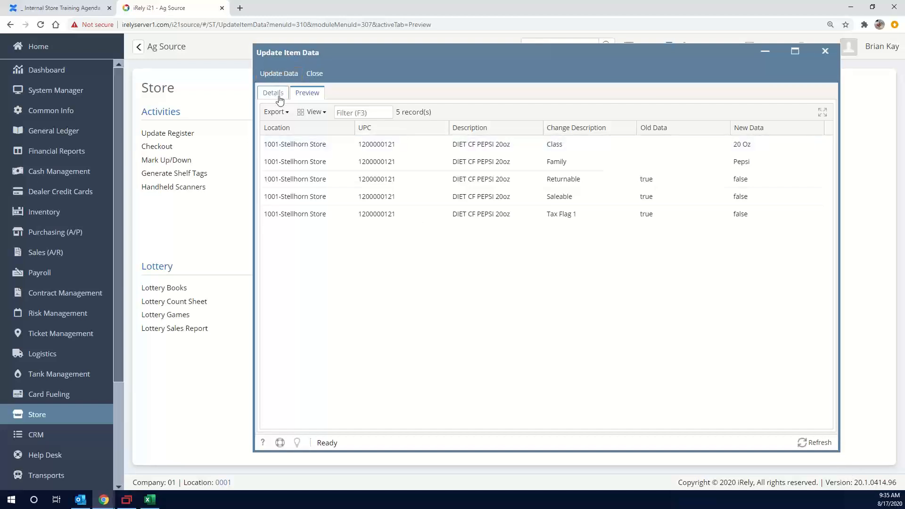
{"action": "left_click", "coordinate": [646, 145]}
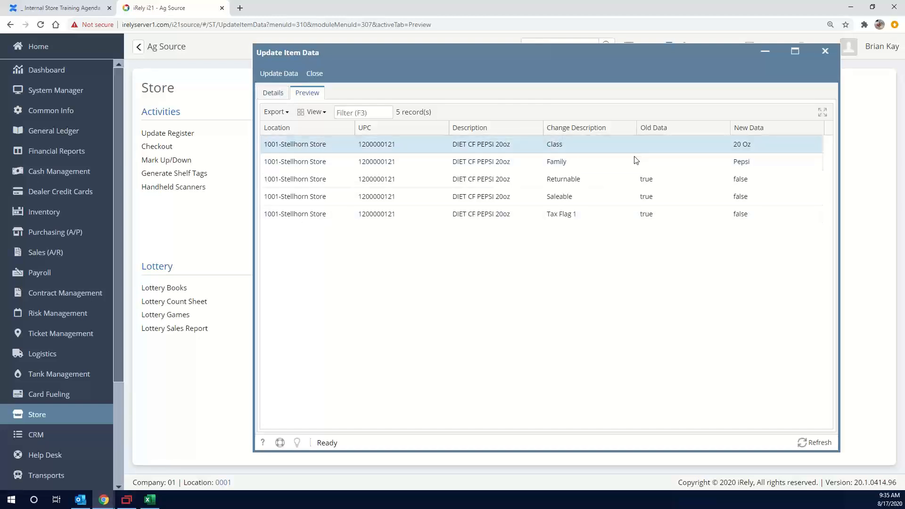
{"action": "left_click", "coordinate": [634, 159]}
{"action": "left_click", "coordinate": [623, 143]}
{"action": "left_click", "coordinate": [592, 165]}
{"action": "left_click", "coordinate": [614, 150]}
{"action": "left_click", "coordinate": [609, 160]}
{"action": "left_click", "coordinate": [606, 143]}
{"action": "left_click", "coordinate": [603, 157]}
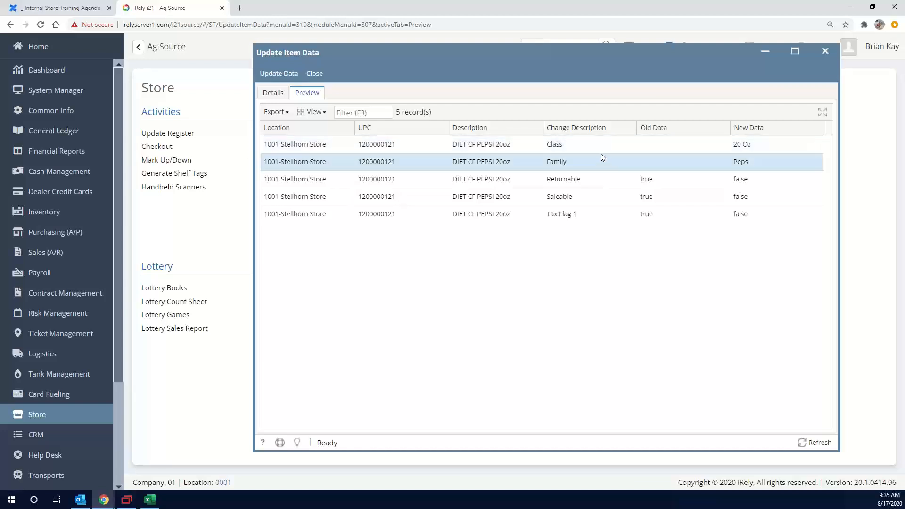
{"action": "left_click", "coordinate": [595, 151]}
{"action": "left_click", "coordinate": [610, 190]}
{"action": "left_click", "coordinate": [625, 180]}
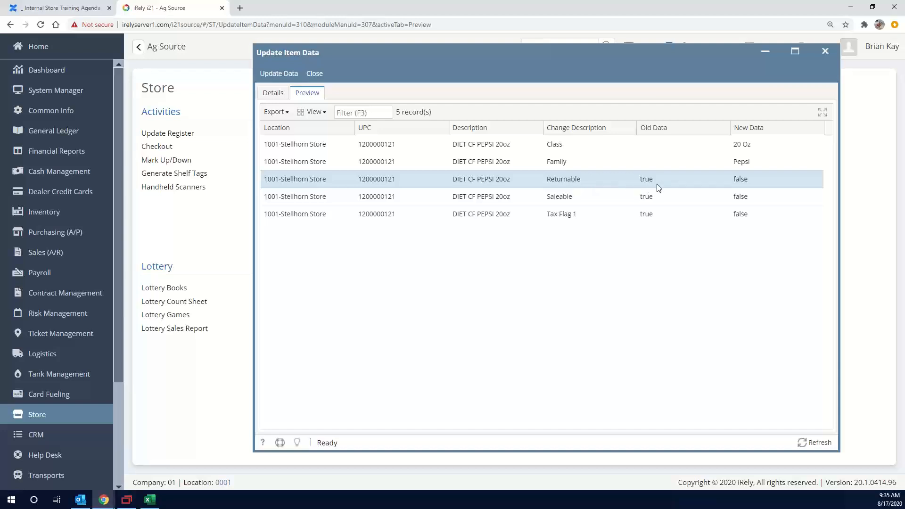
Return to the update details and enable the Sales Taxed, Saleable and Returnable flags
{"action": "left_click", "coordinate": [278, 94]}
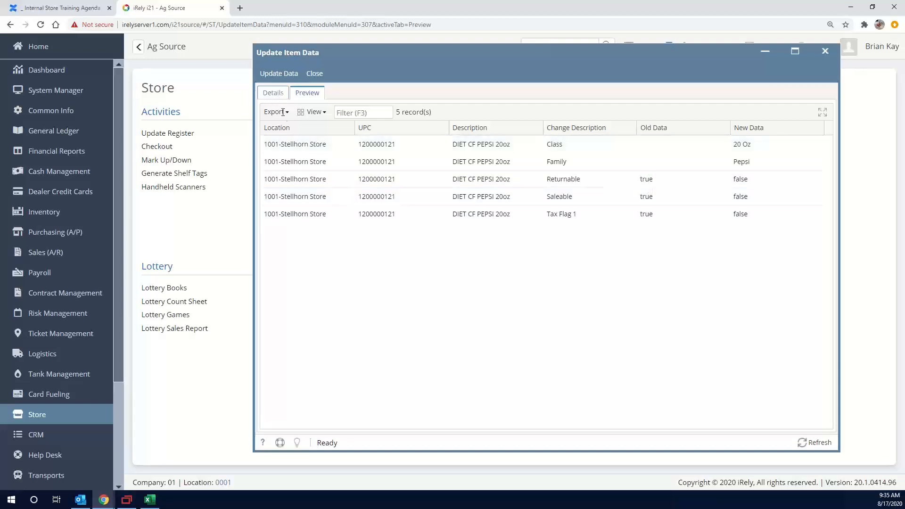
{"action": "left_click", "coordinate": [334, 270]}
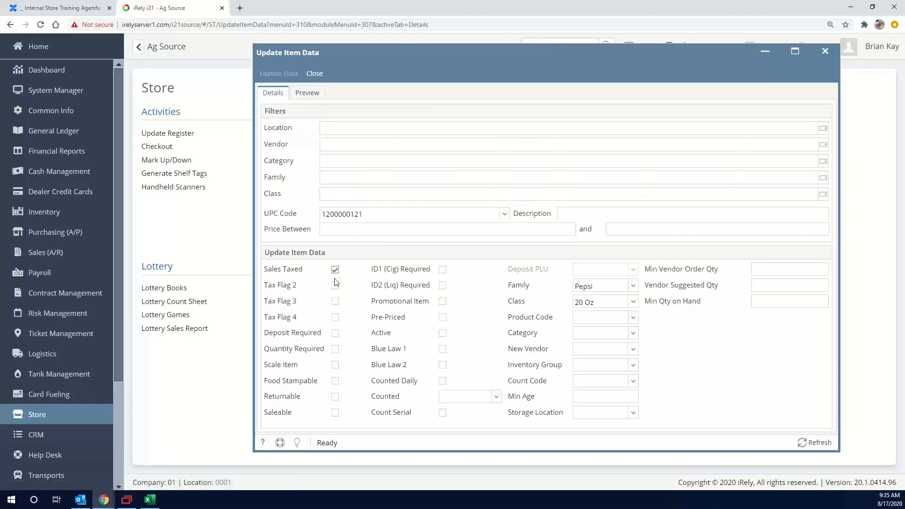
{"action": "left_click", "coordinate": [335, 414]}
{"action": "left_click", "coordinate": [335, 397]}
Preview the revised changes, recheck the update details and apply the item data update
{"action": "left_click", "coordinate": [316, 94]}
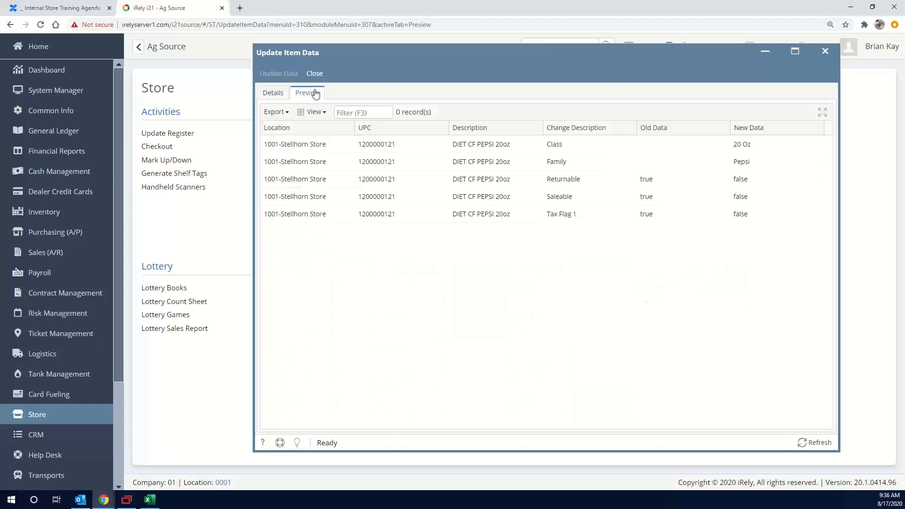
{"action": "left_click", "coordinate": [605, 164]}
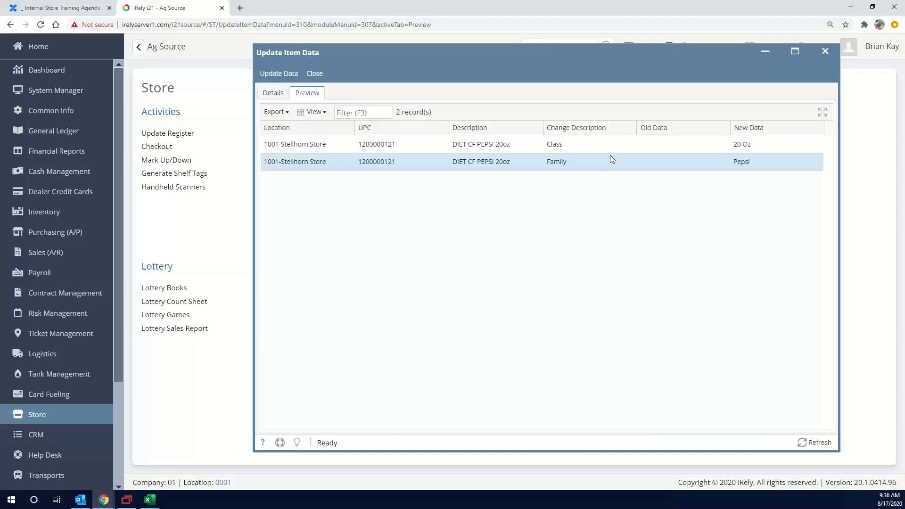
{"action": "left_click", "coordinate": [273, 93]}
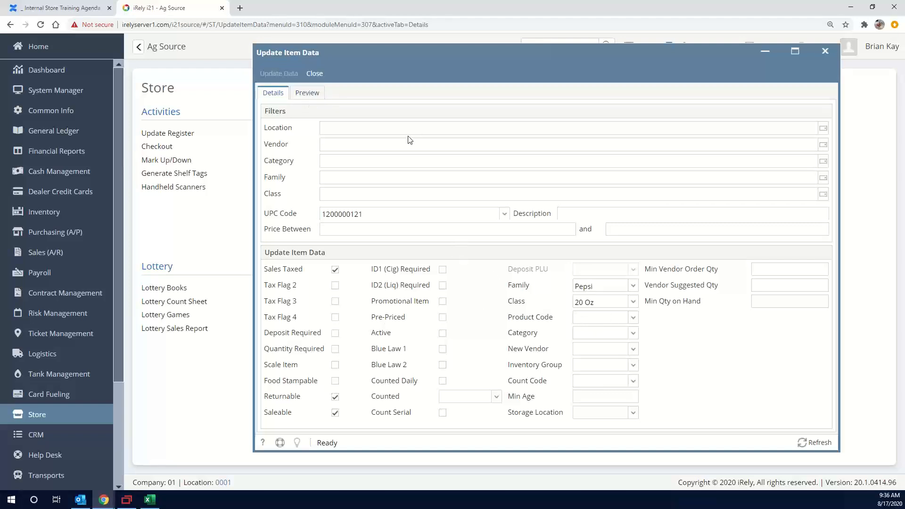
{"action": "left_click", "coordinate": [315, 92]}
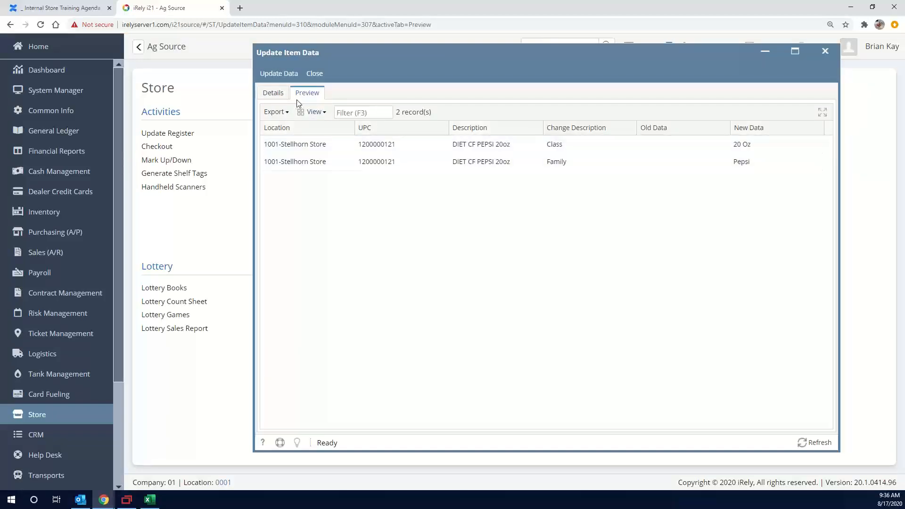
{"action": "left_click", "coordinate": [281, 75]}
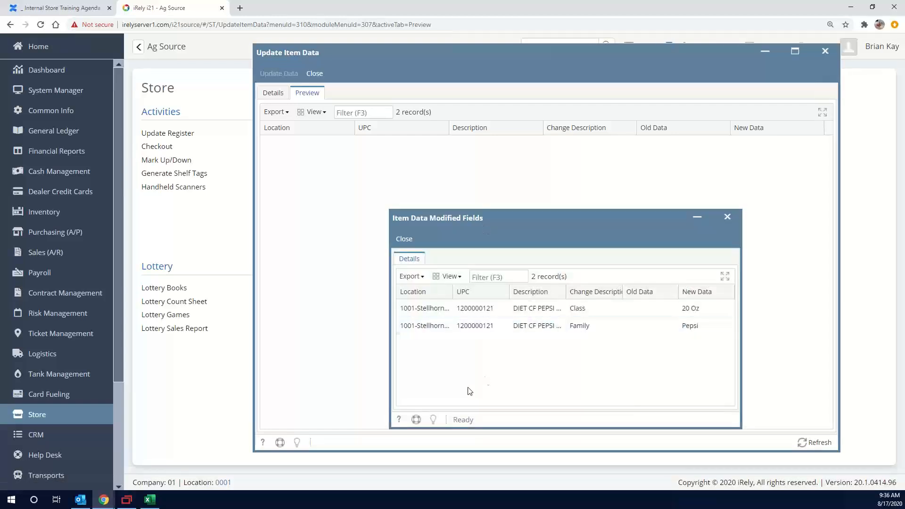
Replace the UPC code filter with the description filter 20oz and preview the matching changes
{"action": "left_click", "coordinate": [273, 95]}
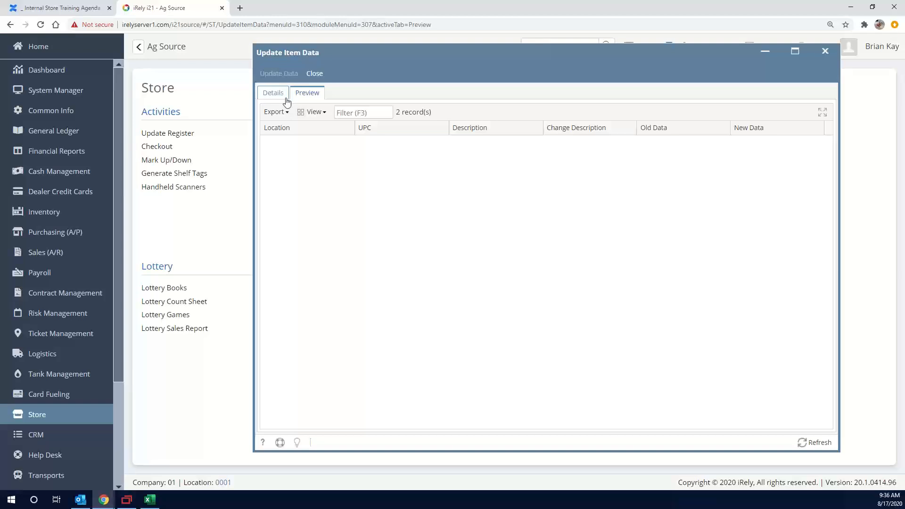
{"action": "left_click", "coordinate": [277, 96]}
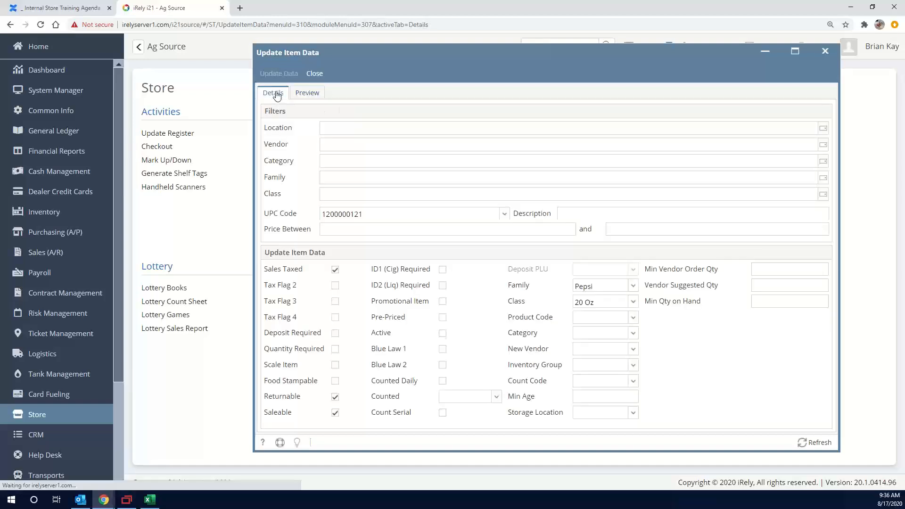
{"action": "double_click", "coordinate": [403, 216]}
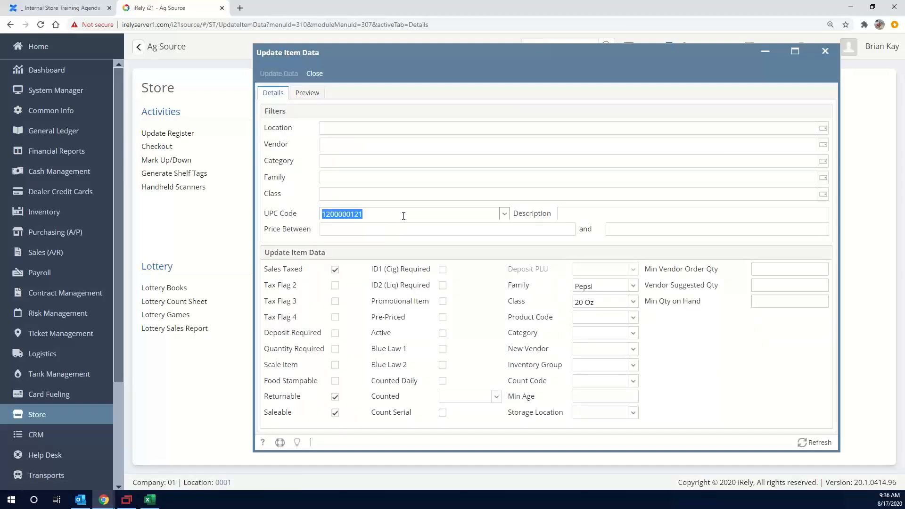
{"action": "key", "text": "BackSpace"}
{"action": "key", "text": "Tab"}
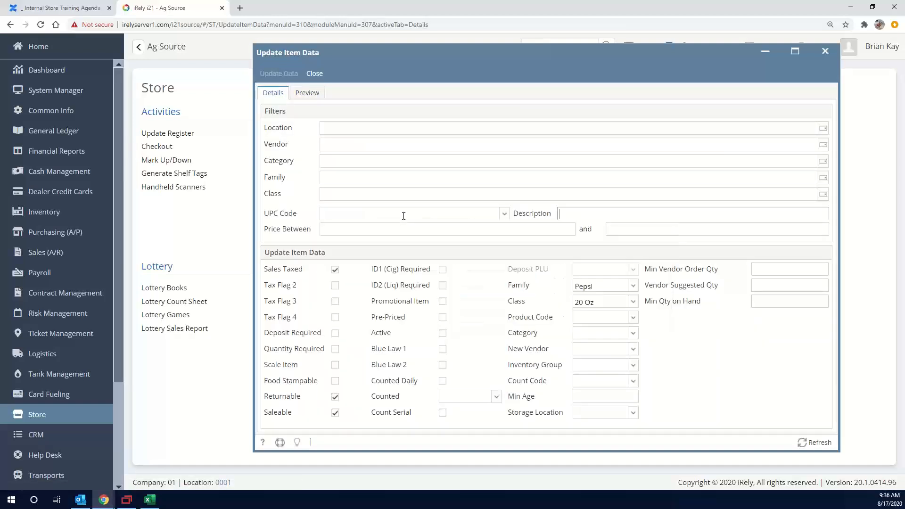
{"action": "type", "text": "20oz"}
{"action": "key", "text": "Tab"}
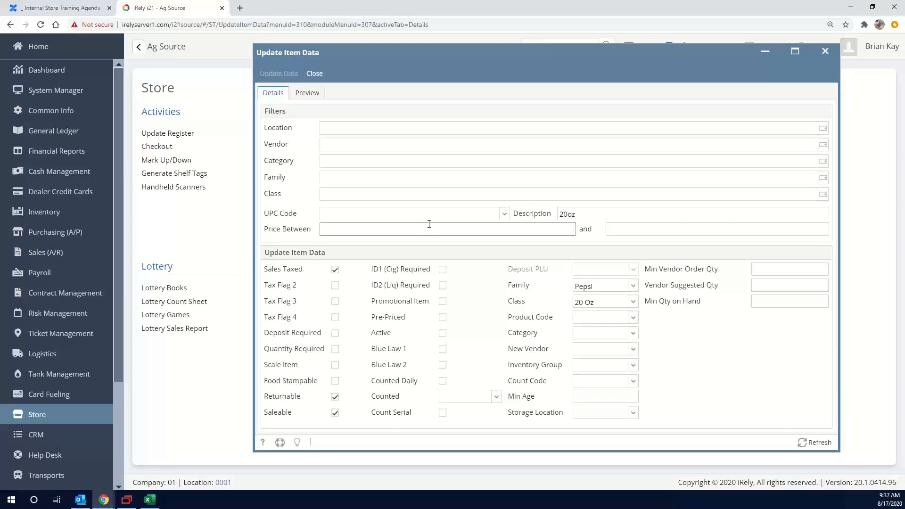
{"action": "left_click", "coordinate": [306, 94]}
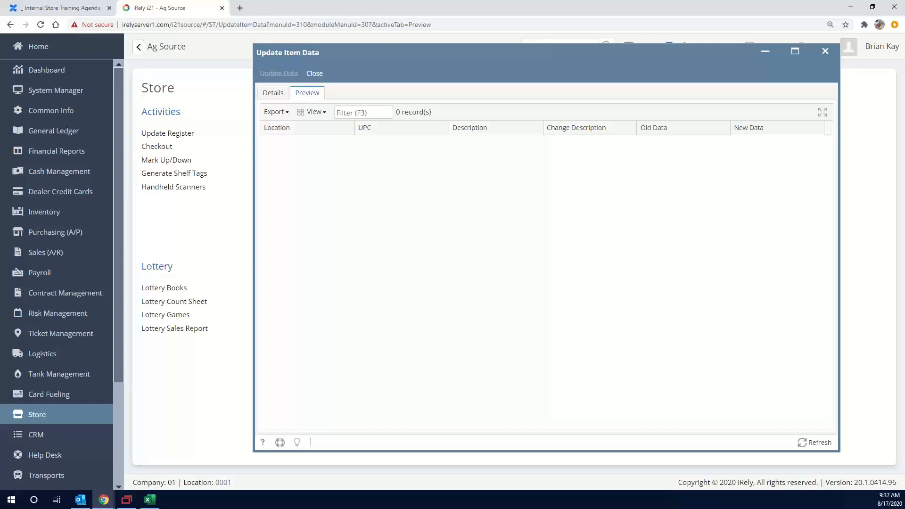
Change the description filter to 20 oz and preview the matching changes
{"action": "left_click", "coordinate": [283, 95]}
{"action": "left_click", "coordinate": [591, 209]}
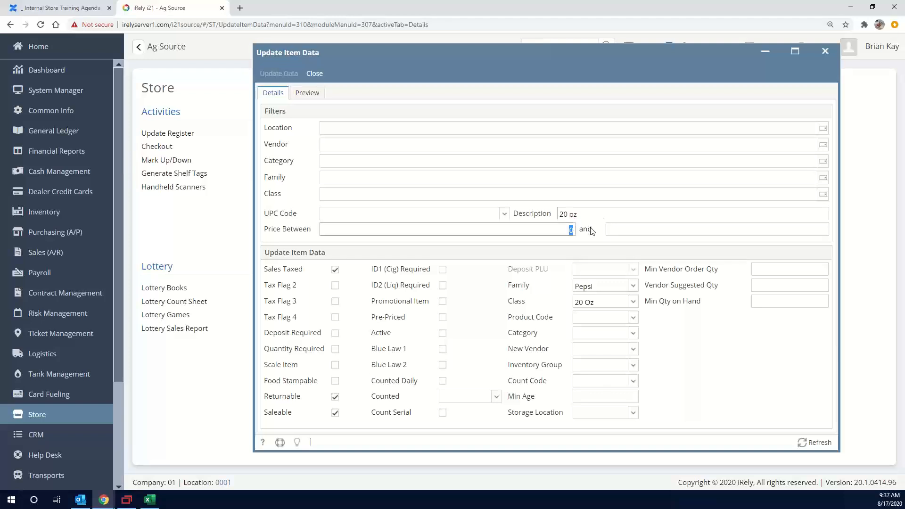
{"action": "left_click", "coordinate": [309, 93]}
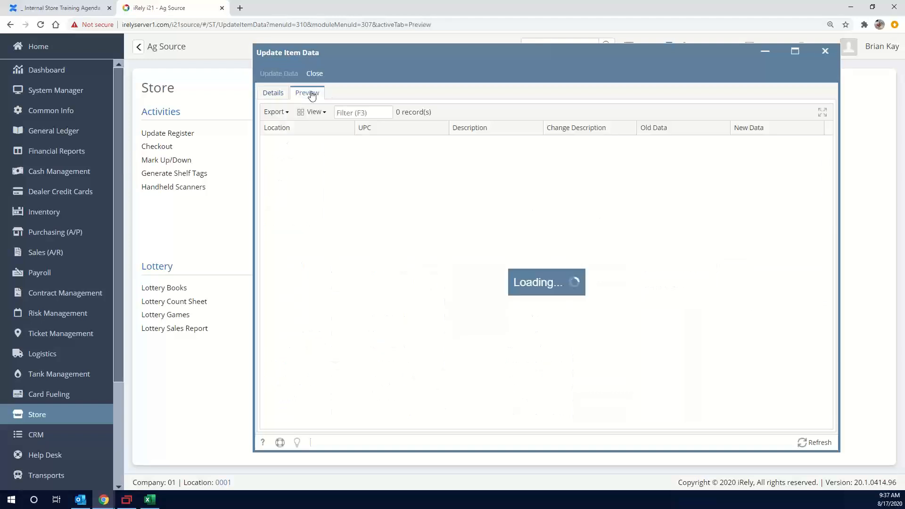
Return to the filters and set the description filter to 20
{"action": "left_click", "coordinate": [285, 95]}
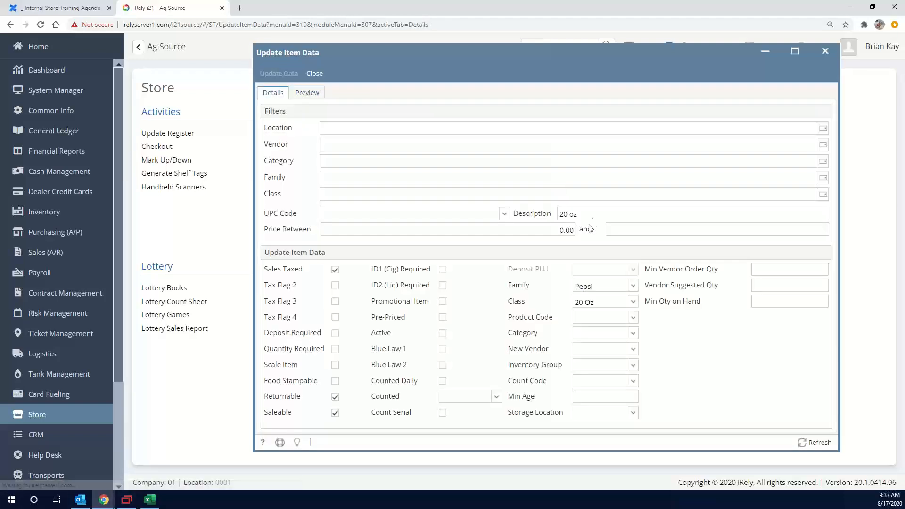
{"action": "triple_click", "coordinate": [593, 212]}
{"action": "key", "text": "BackSpace"}
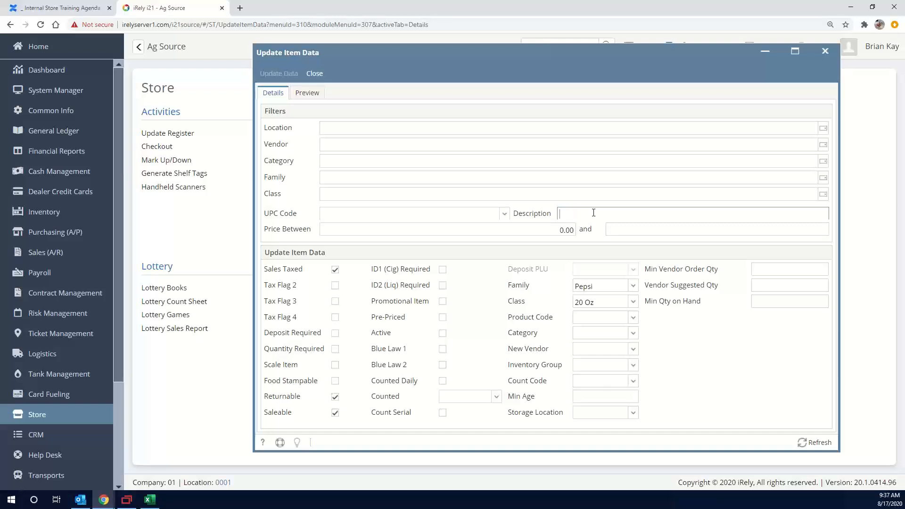
{"action": "type", "text": "20"}
Add the 7-Pop/Energy category to the filters and preview the matching changes
{"action": "left_click", "coordinate": [356, 160]}
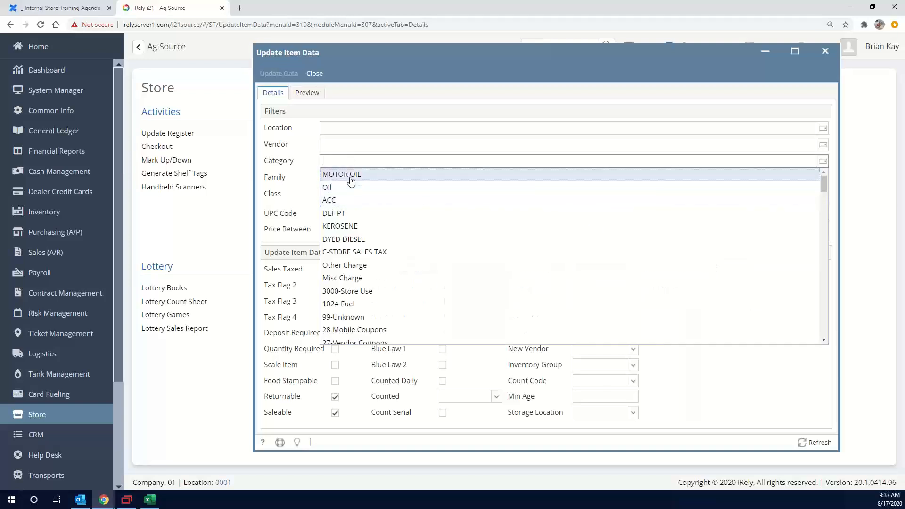
{"action": "type", "text": "7-"}
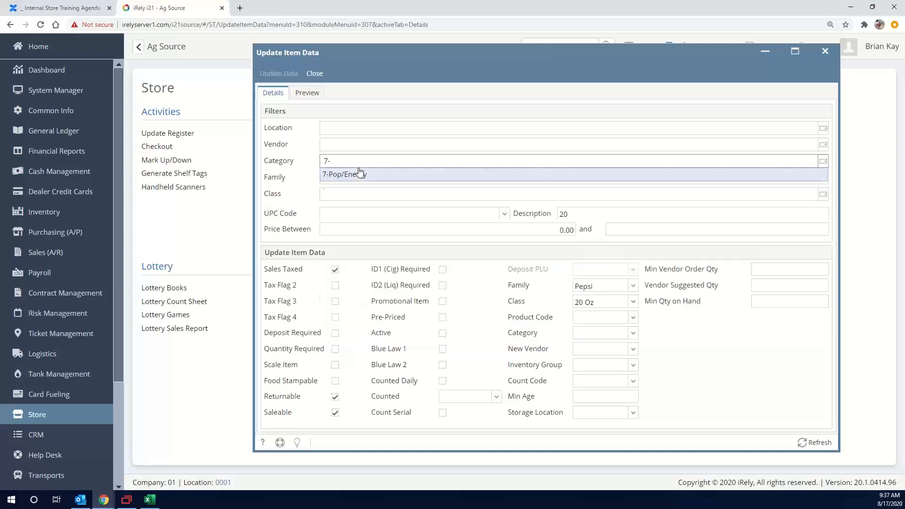
{"action": "left_click", "coordinate": [359, 179]}
{"action": "left_click", "coordinate": [422, 216]}
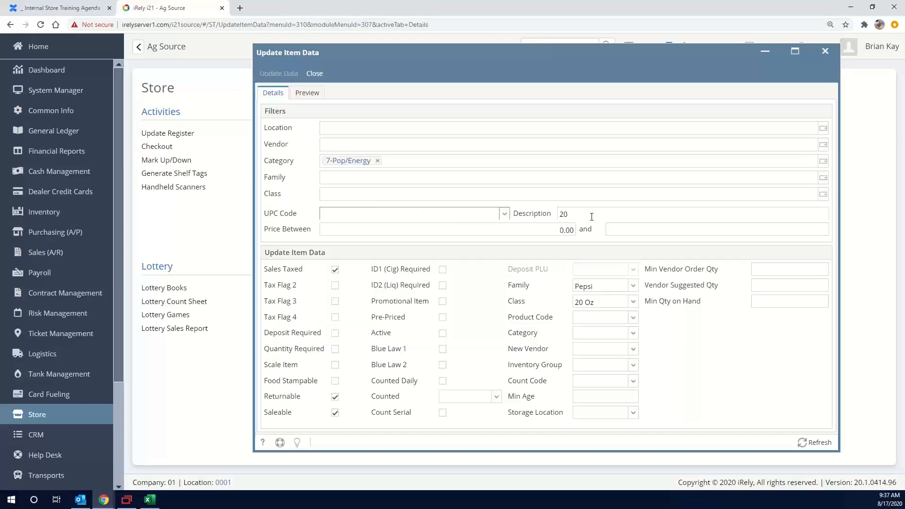
{"action": "left_click", "coordinate": [307, 95]}
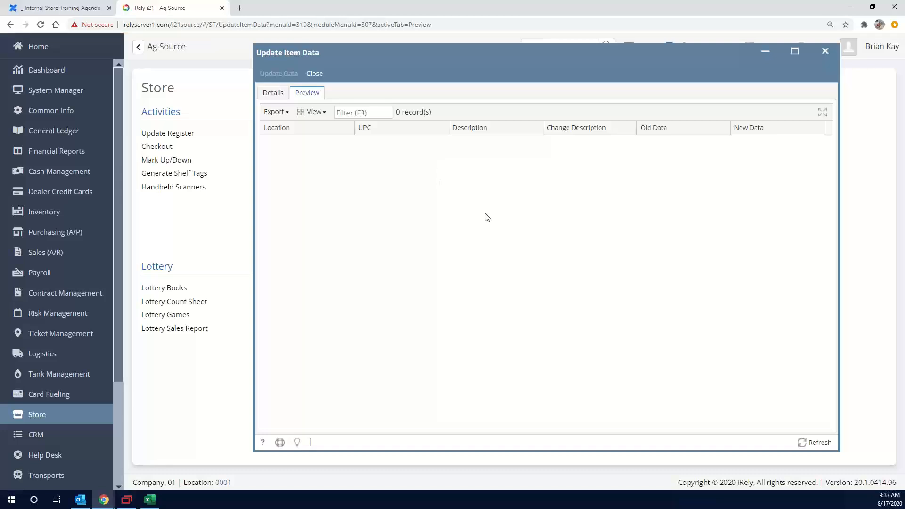
Move the Update Item Data window aside and open Item Quick Entry to examine how the 7-Pop items are described
{"action": "left_click", "coordinate": [265, 98]}
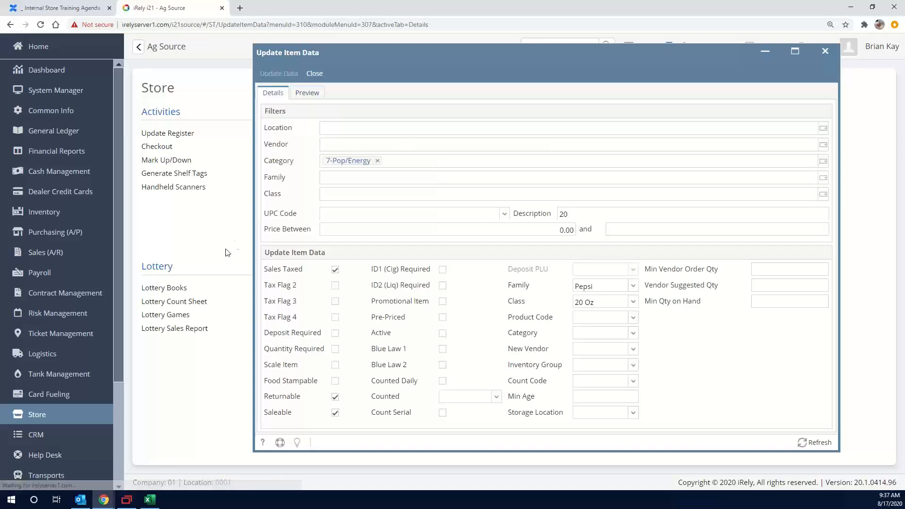
{"action": "left_click_drag", "start_coordinate": [385, 52], "coordinate": [440, 79]}
{"action": "left_click", "coordinate": [304, 148]}
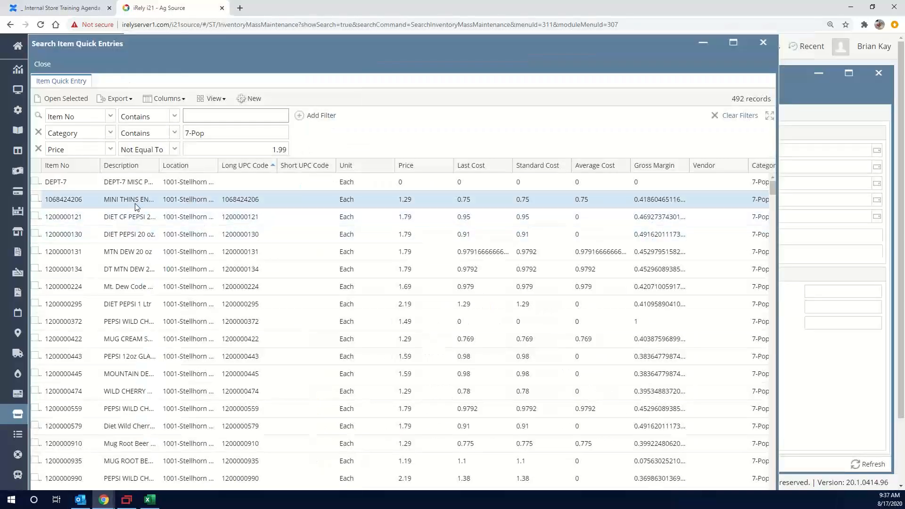
{"action": "right_click", "coordinate": [132, 233]}
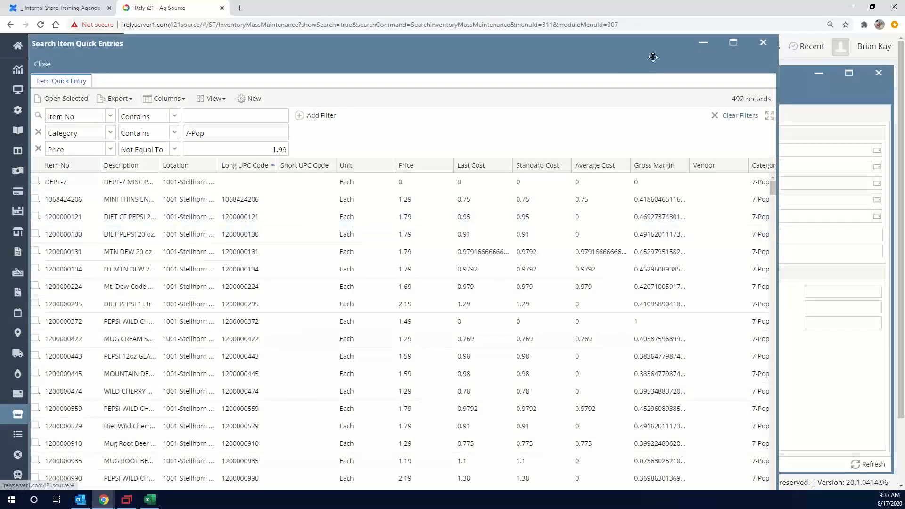
Minimize Item Quick Entry, set the description filter to DIET PEPSI 20 oz. and preview the matching changes
{"action": "left_click", "coordinate": [703, 42]}
{"action": "double_click", "coordinate": [662, 241]}
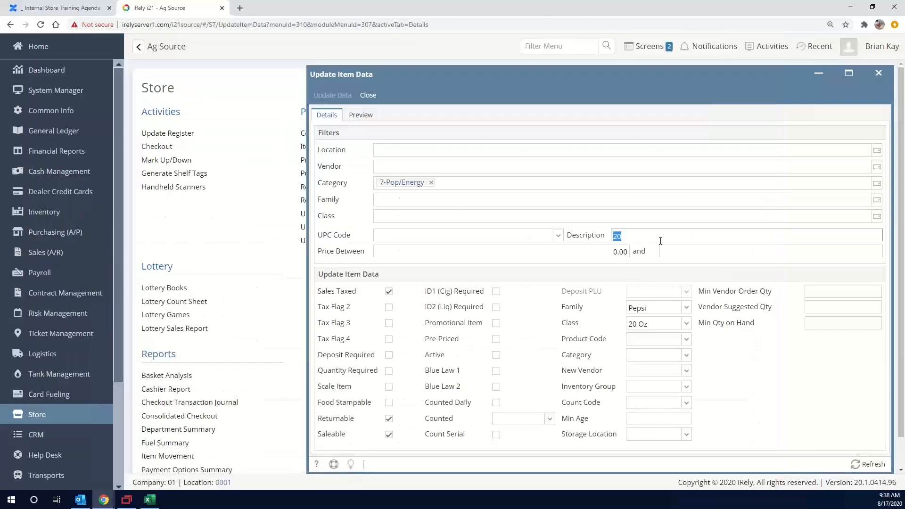
{"action": "type", "text": "DIET PEPSI 20 oz."}
{"action": "left_click", "coordinate": [359, 118]}
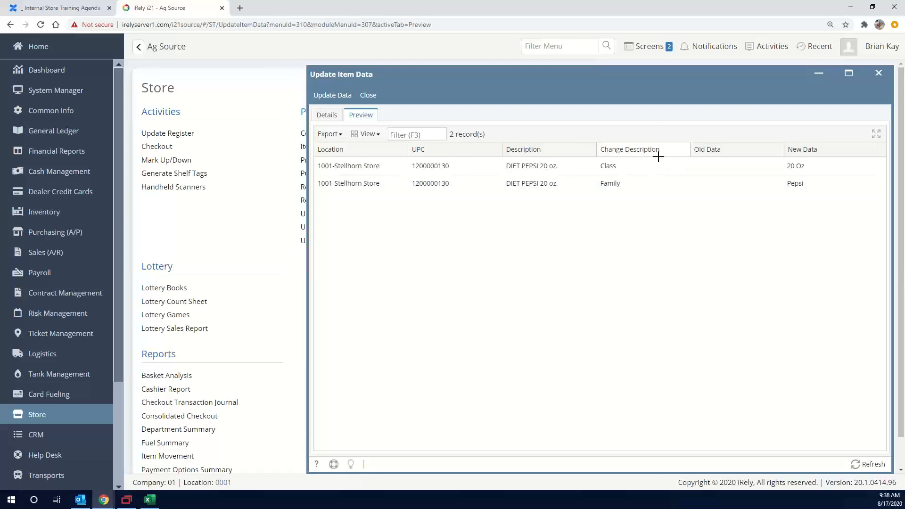
Return to the filter details and capture a screenshot of the Update Item Data window
{"action": "left_click", "coordinate": [330, 116]}
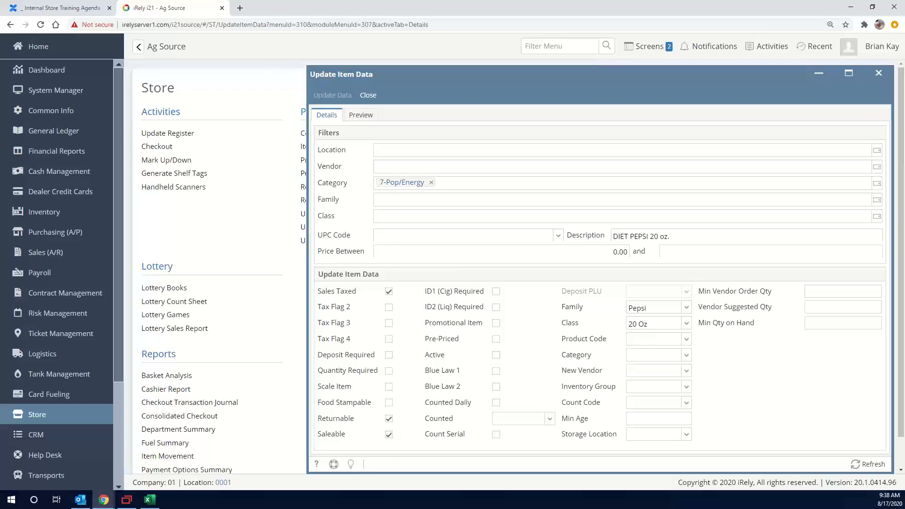
{"action": "key", "text": "Print"}
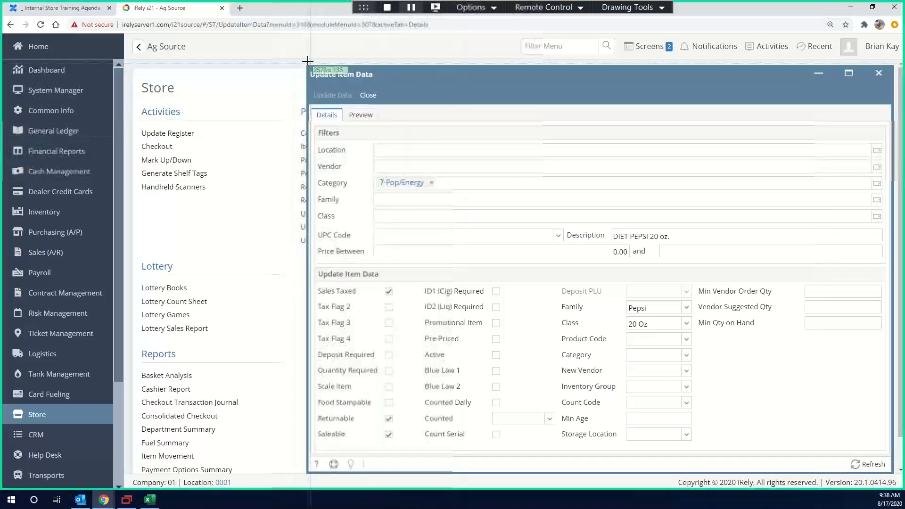
{"action": "left_click_drag", "start_coordinate": [307, 62], "coordinate": [895, 480]}
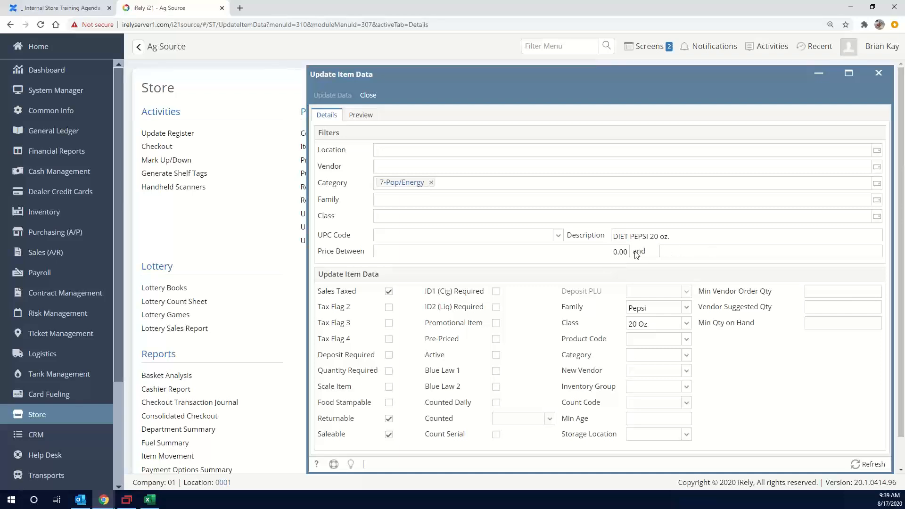
Preview the Diet Pepsi changes again, apply the data update and close the list of modified fields
{"action": "left_click", "coordinate": [360, 115]}
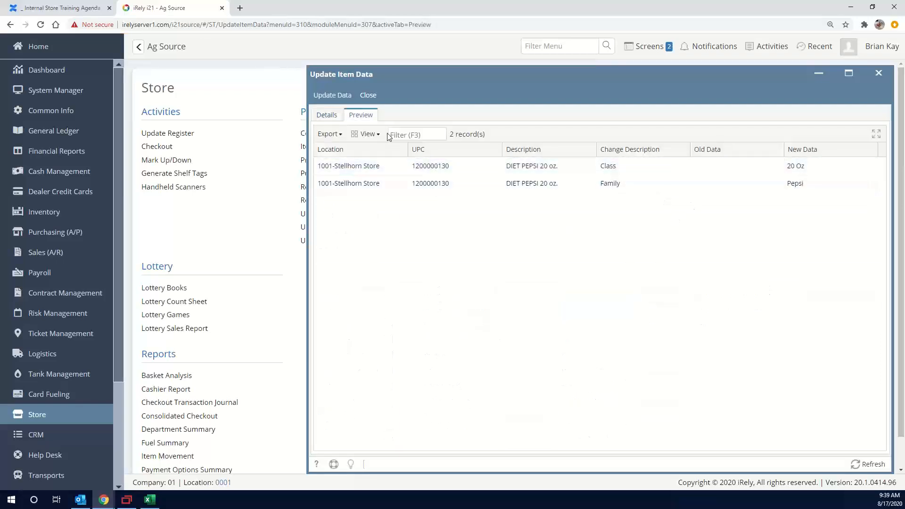
{"action": "left_click", "coordinate": [328, 100]}
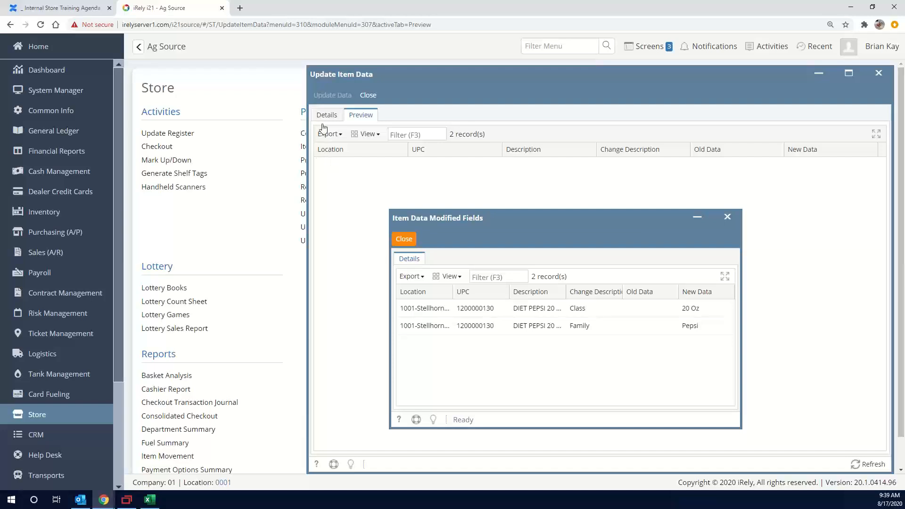
{"action": "key", "text": "Escape"}
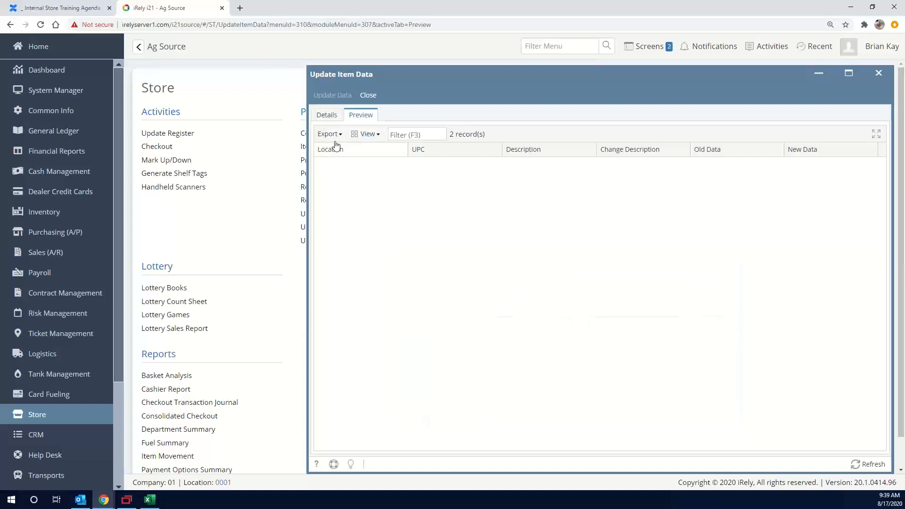
Set the price filter to between 1.79 and 1.79 and clear the description filter
{"action": "left_click", "coordinate": [331, 116]}
{"action": "triple_click", "coordinate": [681, 240]}
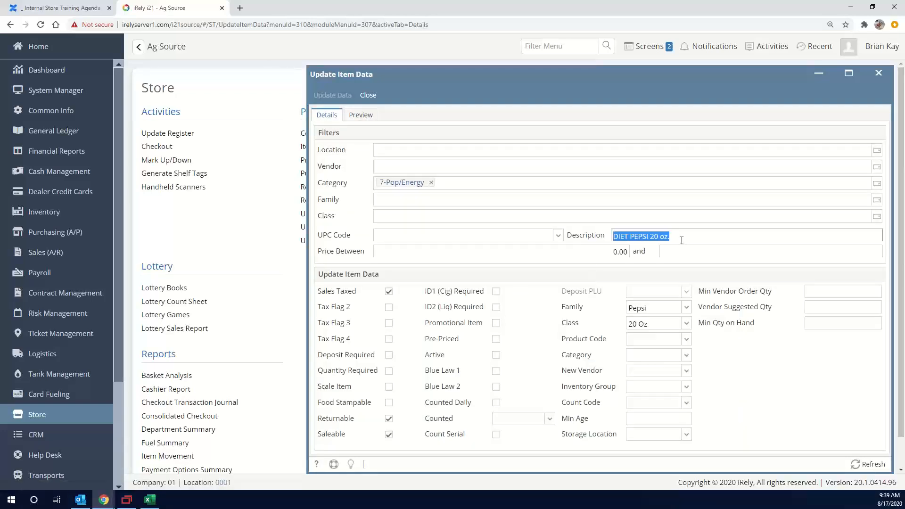
{"action": "key", "text": "Tab"}
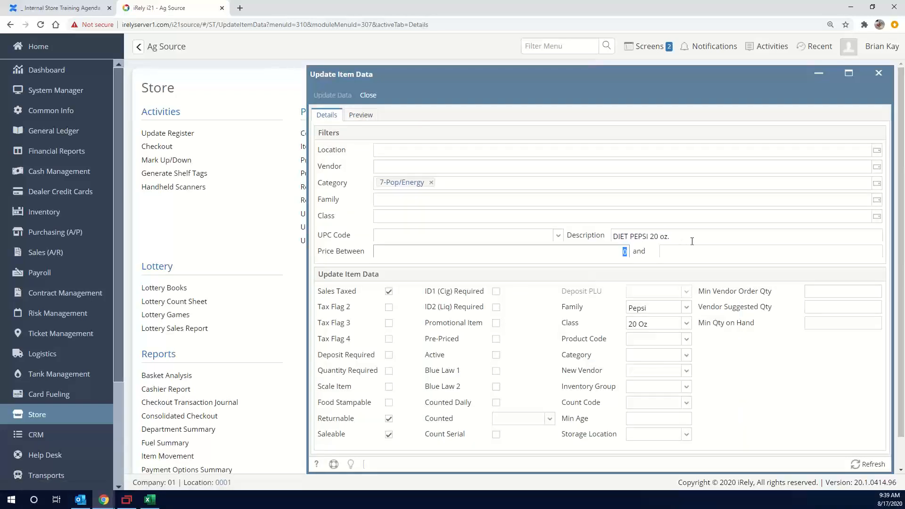
{"action": "type", "text": "1.79"}
{"action": "key", "text": "Tab"}
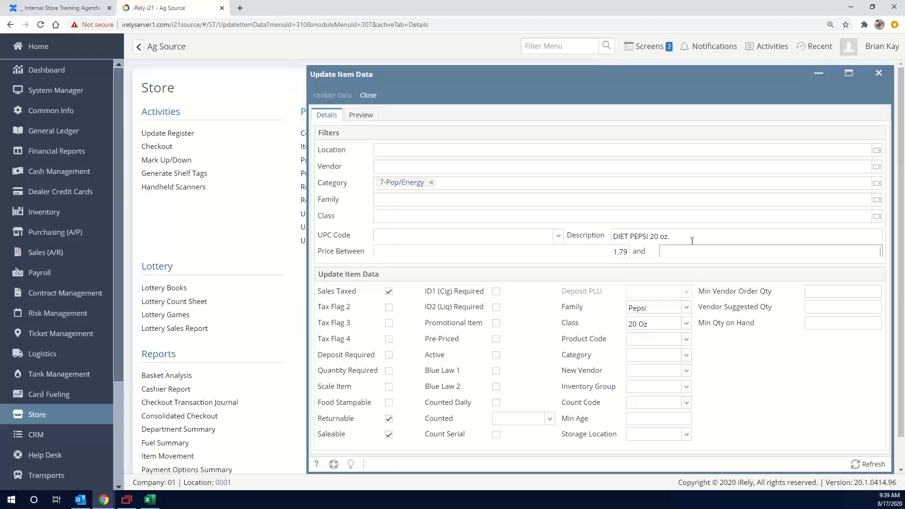
{"action": "key", "text": "shift+Tab"}
{"action": "key", "text": "shift+Tab"}
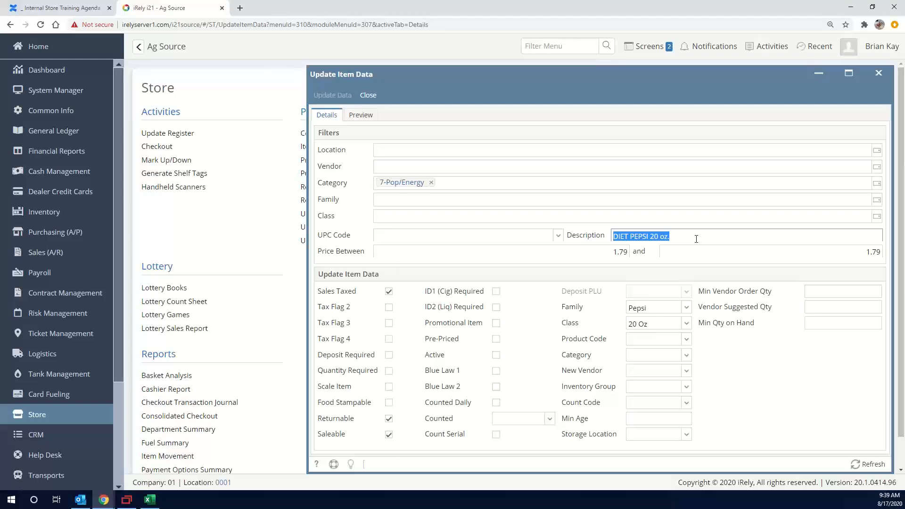
{"action": "key", "text": "BackSpace"}
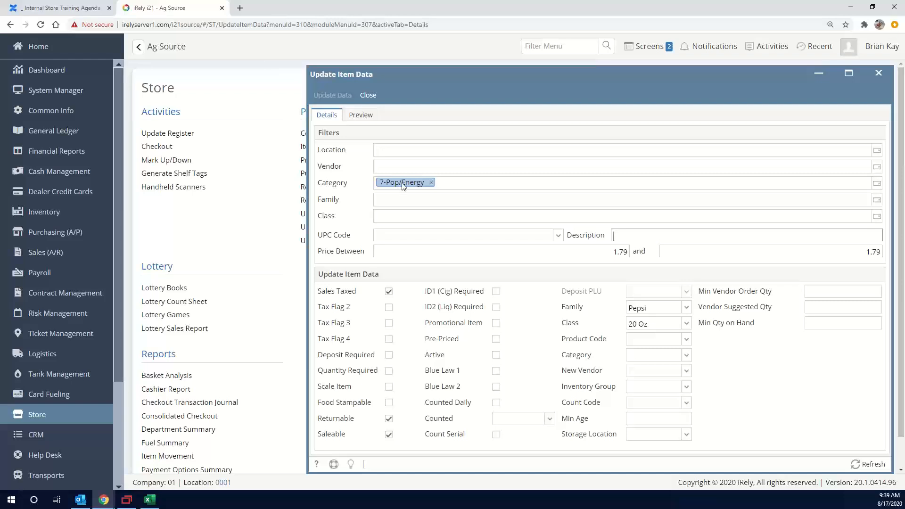
Preview the changes for the 1.79 price range and examine the item descriptions, widening the Description column for readability
{"action": "left_click", "coordinate": [361, 116]}
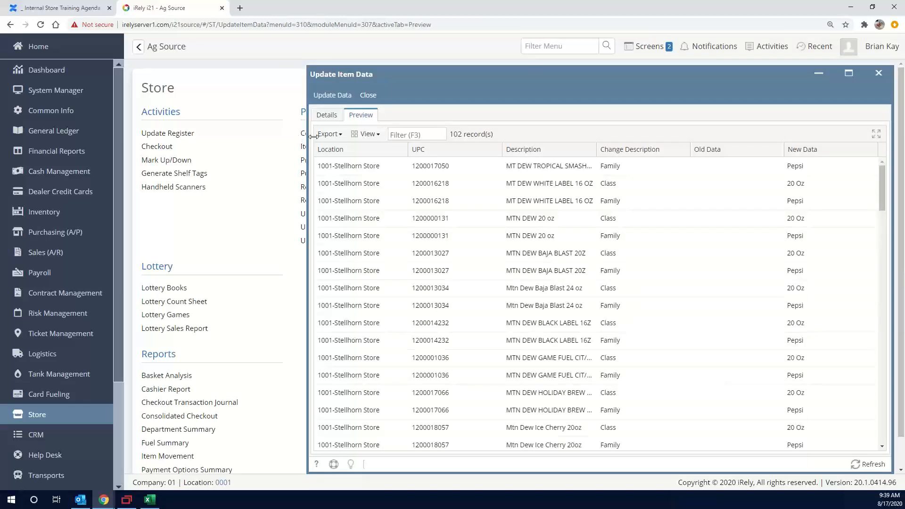
{"action": "left_click", "coordinate": [507, 181]}
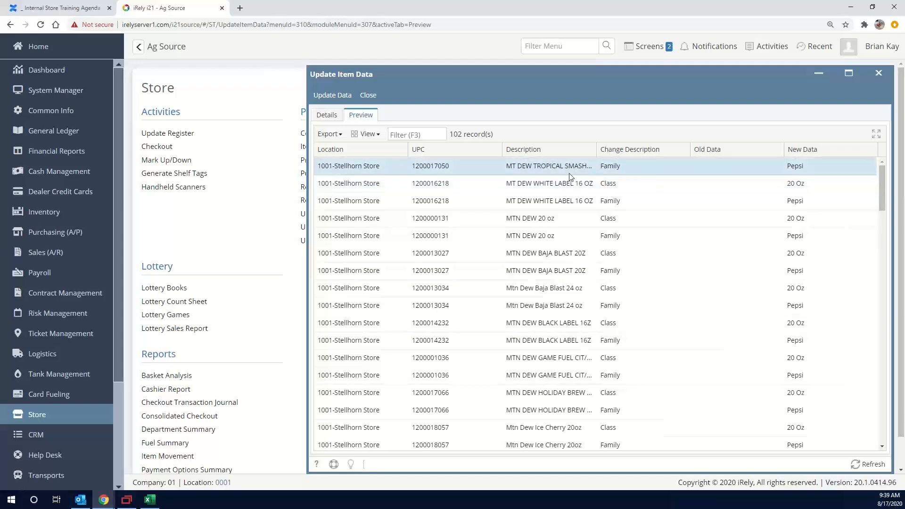
{"action": "left_click", "coordinate": [575, 201]}
{"action": "scroll", "coordinate": [577, 213], "scroll_direction": "down", "scroll_amount": 1}
{"action": "scroll", "coordinate": [576, 214], "scroll_direction": "down", "scroll_amount": 7}
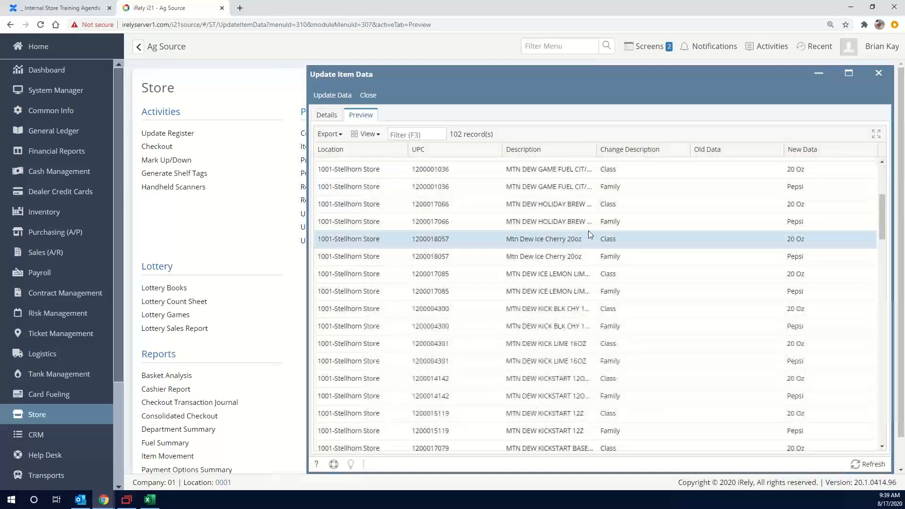
{"action": "scroll", "coordinate": [554, 261], "scroll_direction": "down", "scroll_amount": 3}
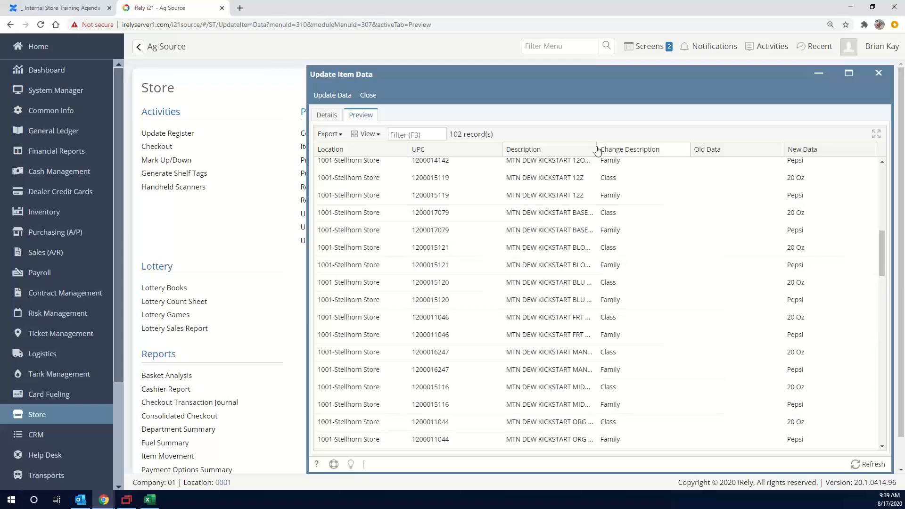
{"action": "left_click_drag", "start_coordinate": [597, 150], "coordinate": [625, 150]}
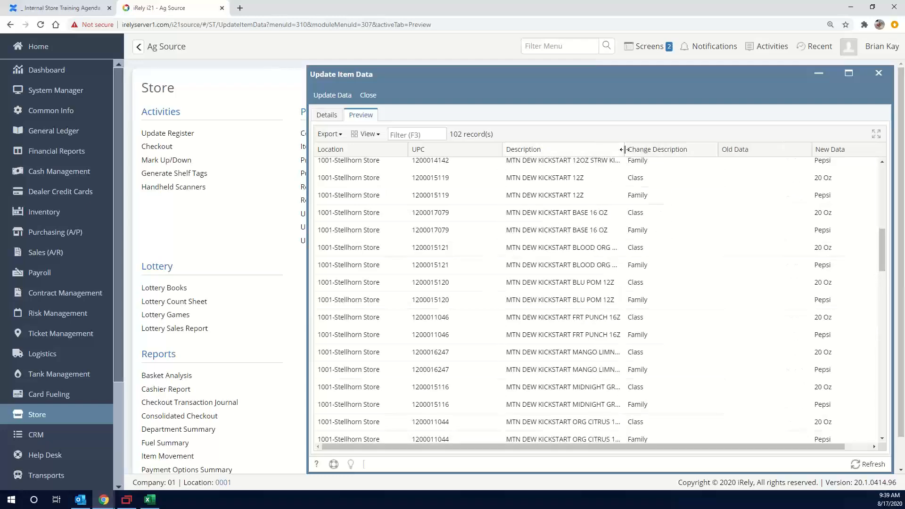
{"action": "scroll", "coordinate": [589, 200], "scroll_direction": "up", "scroll_amount": 3}
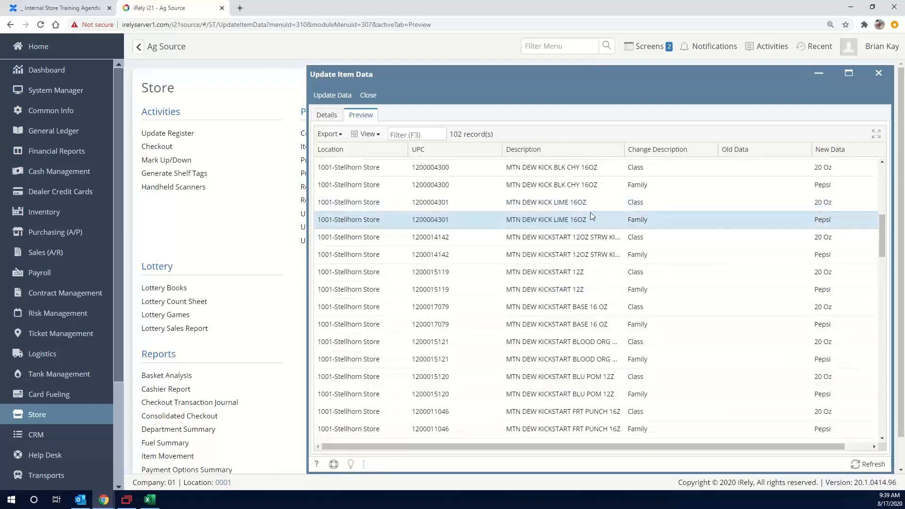
{"action": "scroll", "coordinate": [590, 231], "scroll_direction": "up", "scroll_amount": 2}
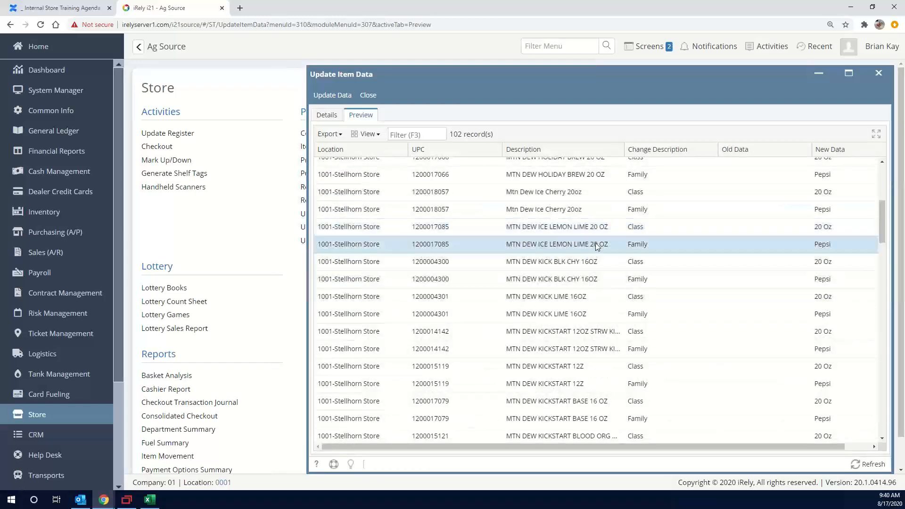
{"action": "scroll", "coordinate": [584, 234], "scroll_direction": "down", "scroll_amount": 6}
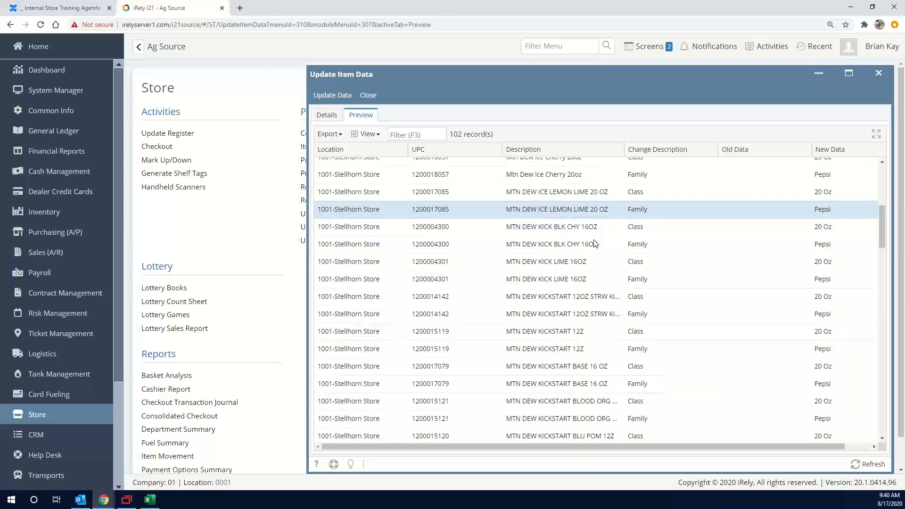
{"action": "scroll", "coordinate": [578, 252], "scroll_direction": "down", "scroll_amount": 3}
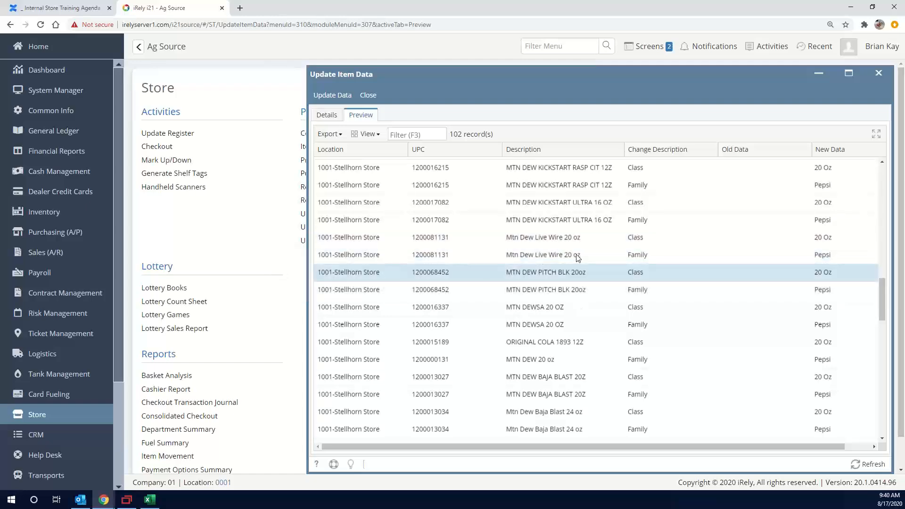
{"action": "scroll", "coordinate": [576, 253], "scroll_direction": "down", "scroll_amount": 1}
{"action": "scroll", "coordinate": [573, 250], "scroll_direction": "down", "scroll_amount": 7}
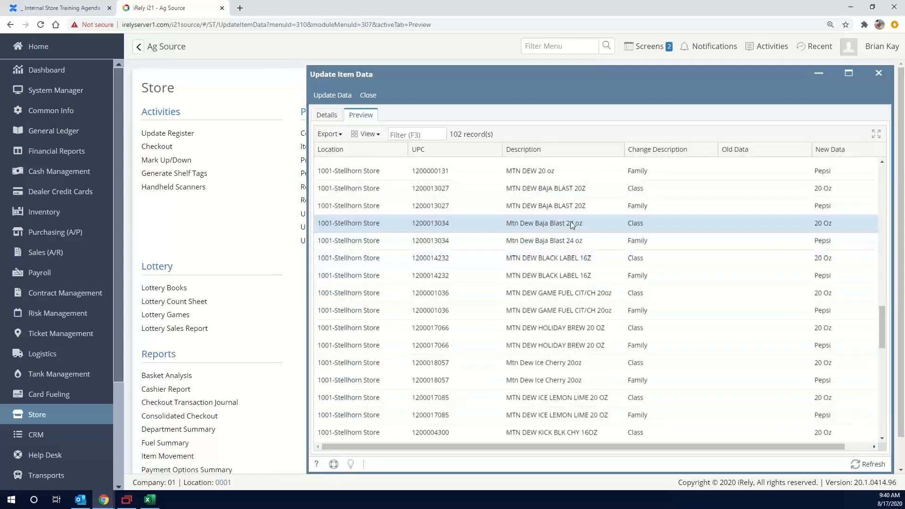
{"action": "scroll", "coordinate": [564, 247], "scroll_direction": "down", "scroll_amount": 5}
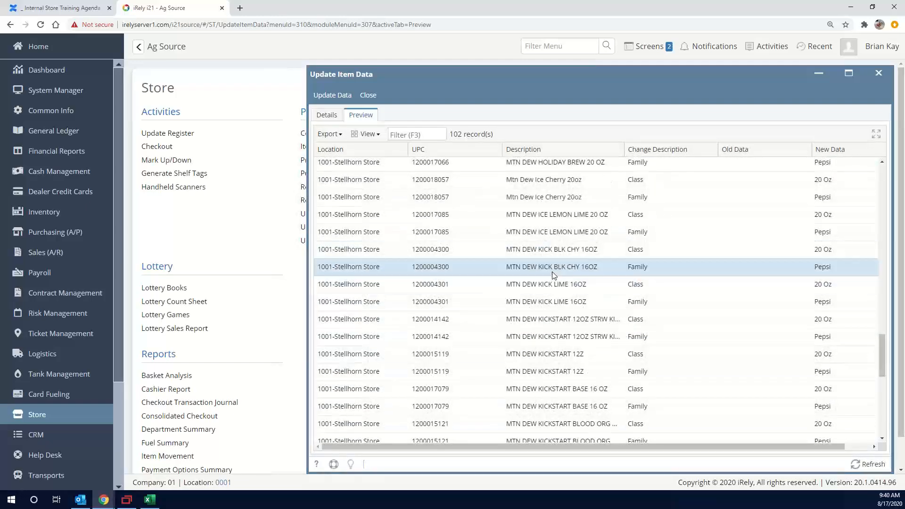
{"action": "scroll", "coordinate": [545, 235], "scroll_direction": "down", "scroll_amount": 6}
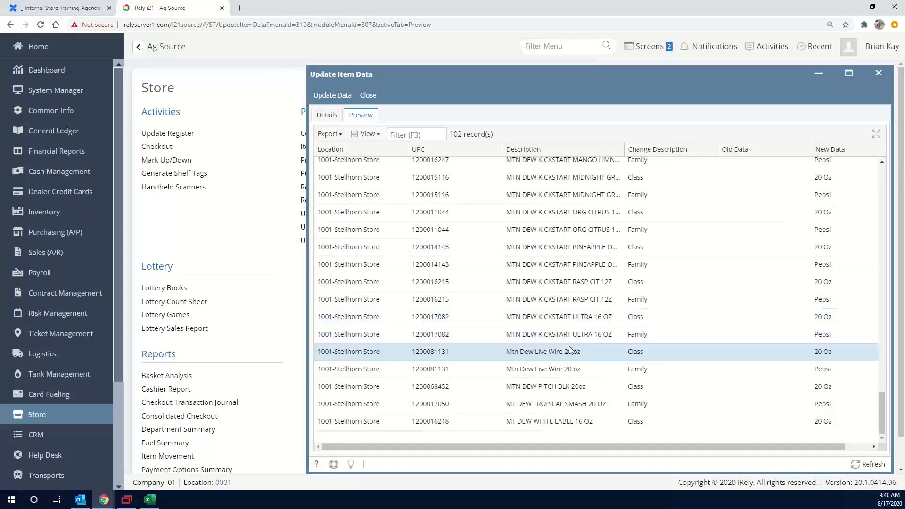
{"action": "scroll", "coordinate": [570, 344], "scroll_direction": "up", "scroll_amount": 10}
{"action": "scroll", "coordinate": [579, 331], "scroll_direction": "up", "scroll_amount": 10}
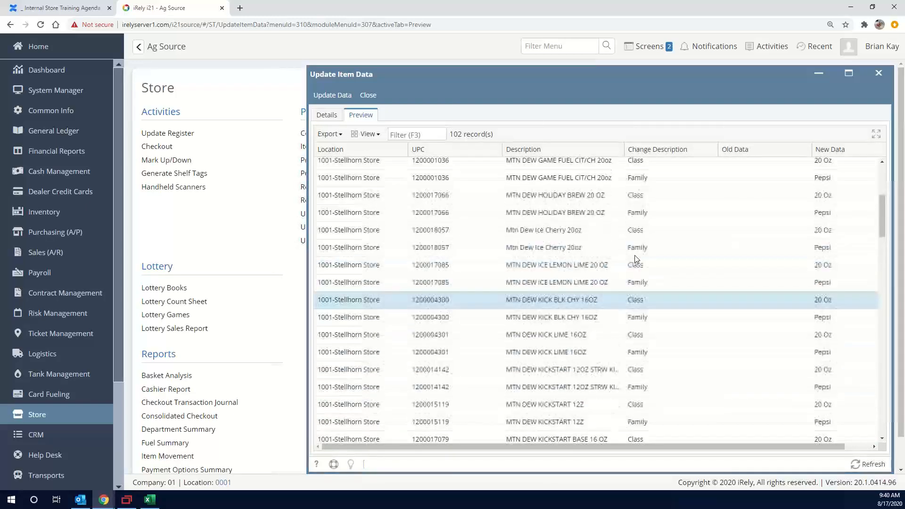
Return to the filter details, reopen Item Quick Entry and filter the 7-Pop items to a price equal to 1.79
{"action": "left_click", "coordinate": [329, 117]}
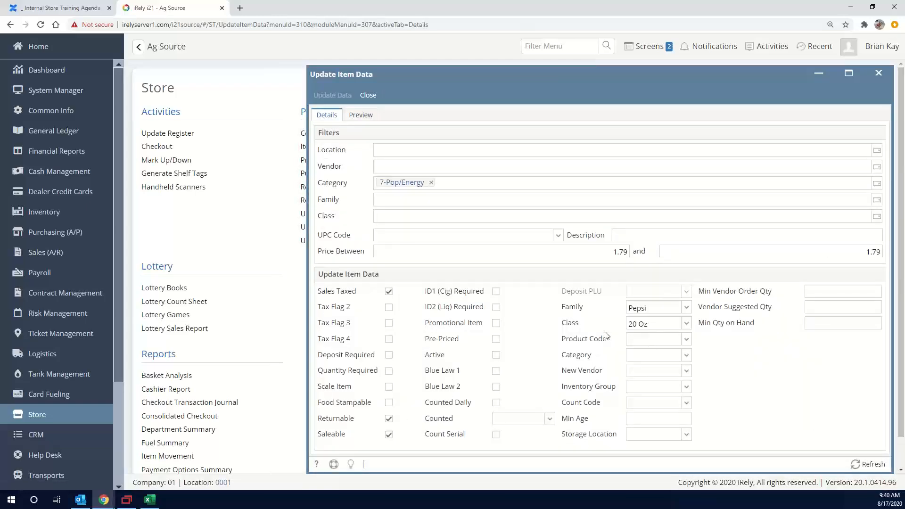
{"action": "left_click", "coordinate": [304, 150]}
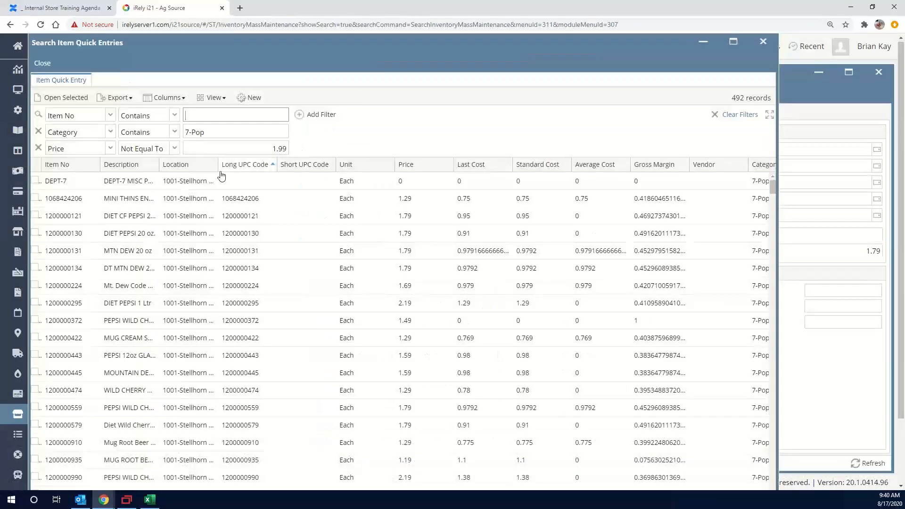
{"action": "double_click", "coordinate": [268, 151]}
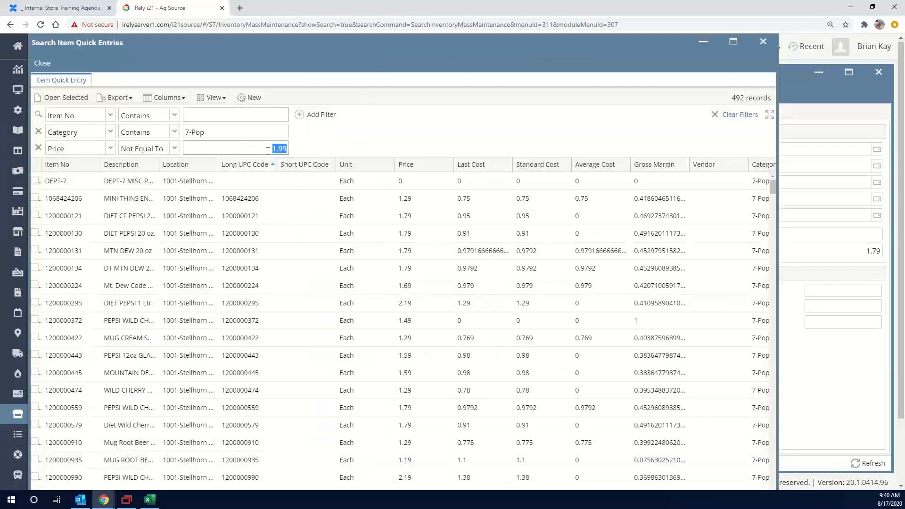
{"action": "type", "text": "1."}
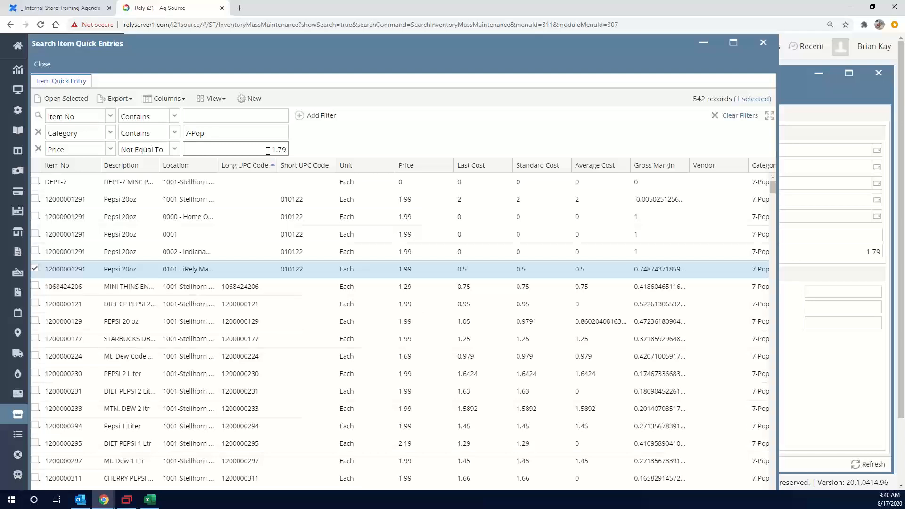
{"action": "double_click", "coordinate": [261, 149]}
{"action": "key", "text": "BackSpace"}
{"action": "left_click", "coordinate": [150, 150]}
{"action": "left_click", "coordinate": [139, 164]}
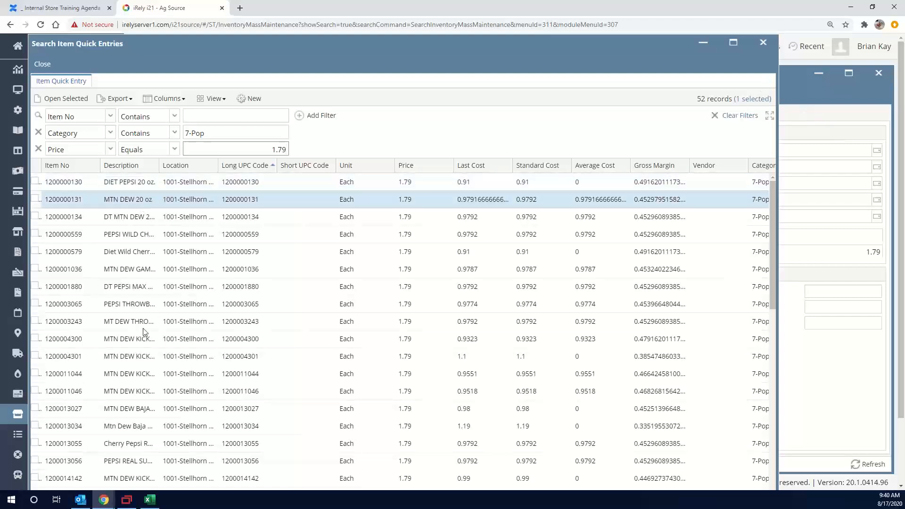
Clear the price filter value and filter the 7-Pop items to descriptions containing PEPSI
{"action": "double_click", "coordinate": [265, 147]}
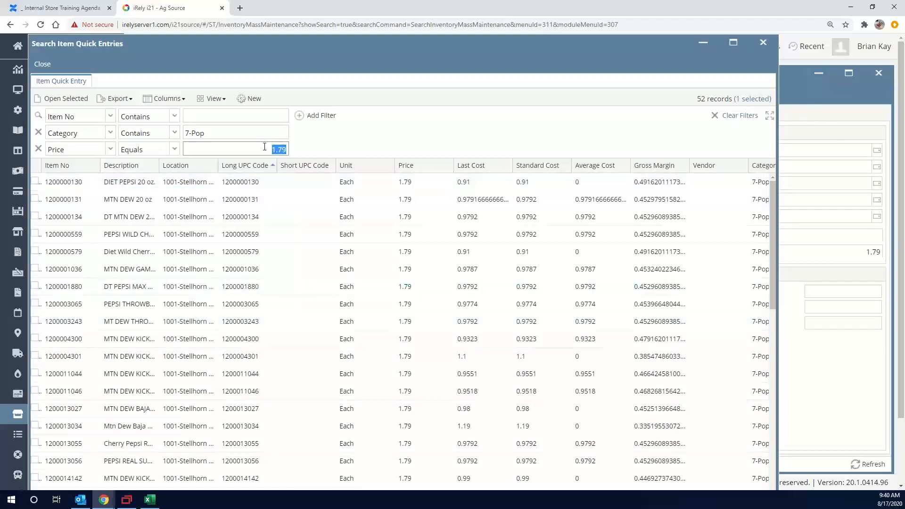
{"action": "key", "text": "BackSpace"}
{"action": "left_click", "coordinate": [134, 165]}
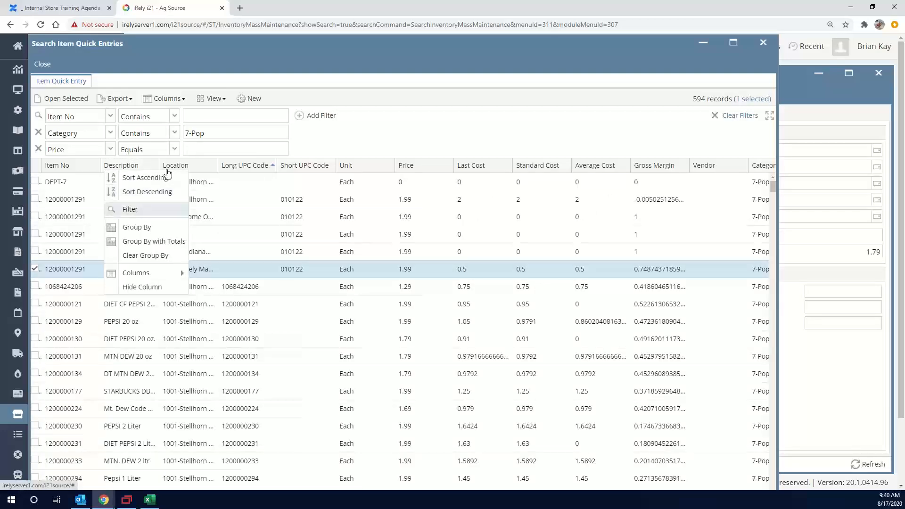
{"action": "left_click", "coordinate": [160, 209]}
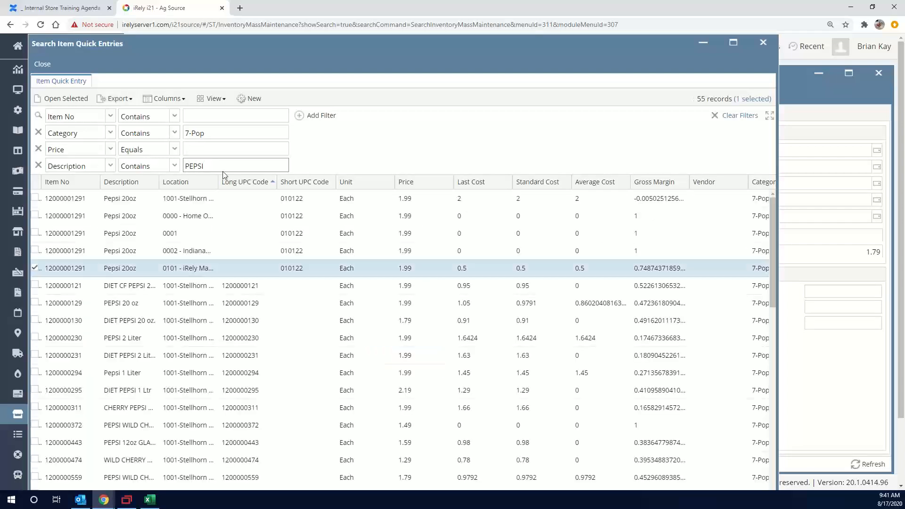
Sort the Pepsi items by ascending price and widen the Description column to examine the 20 oz items' prices
{"action": "right_click", "coordinate": [411, 183]}
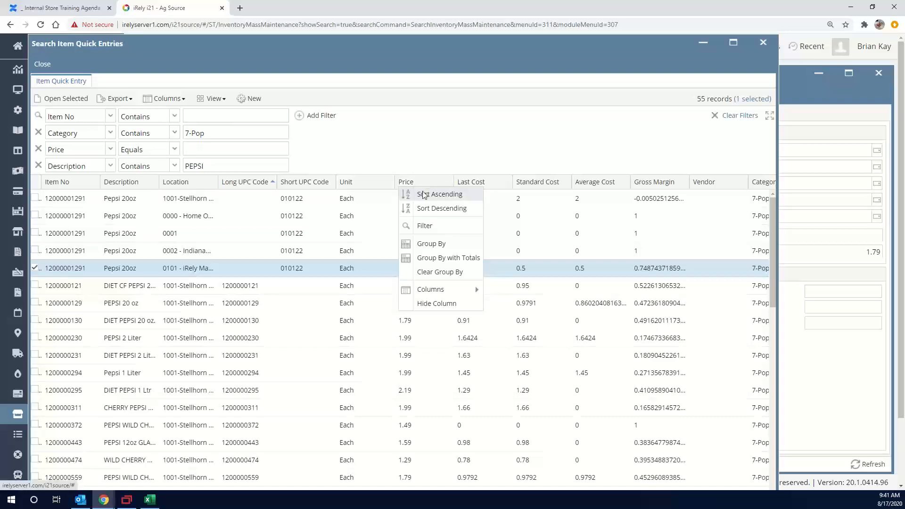
{"action": "left_click", "coordinate": [424, 195]}
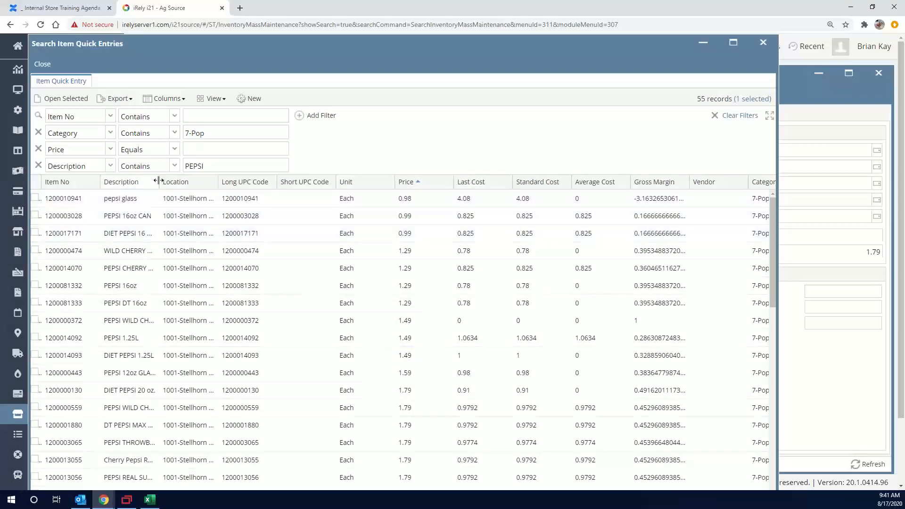
{"action": "left_click_drag", "start_coordinate": [158, 181], "coordinate": [181, 182]}
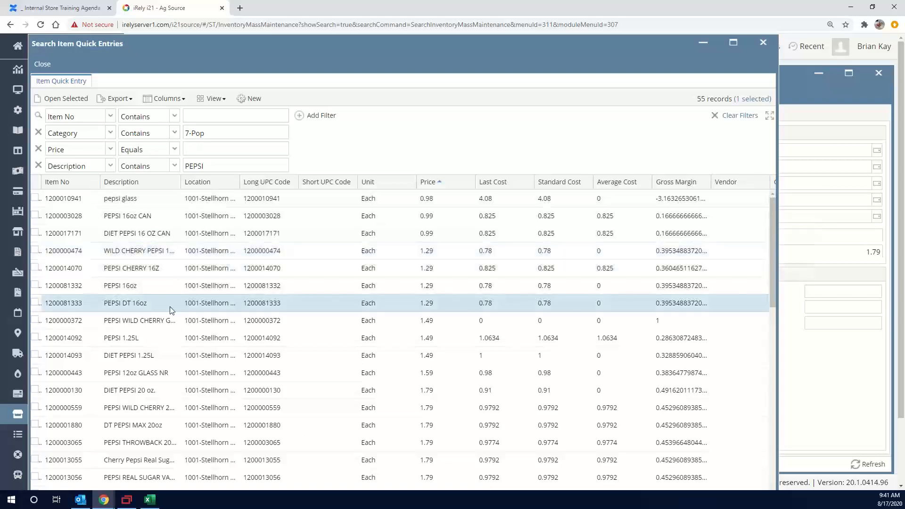
{"action": "scroll", "coordinate": [170, 310], "scroll_direction": "down", "scroll_amount": 3}
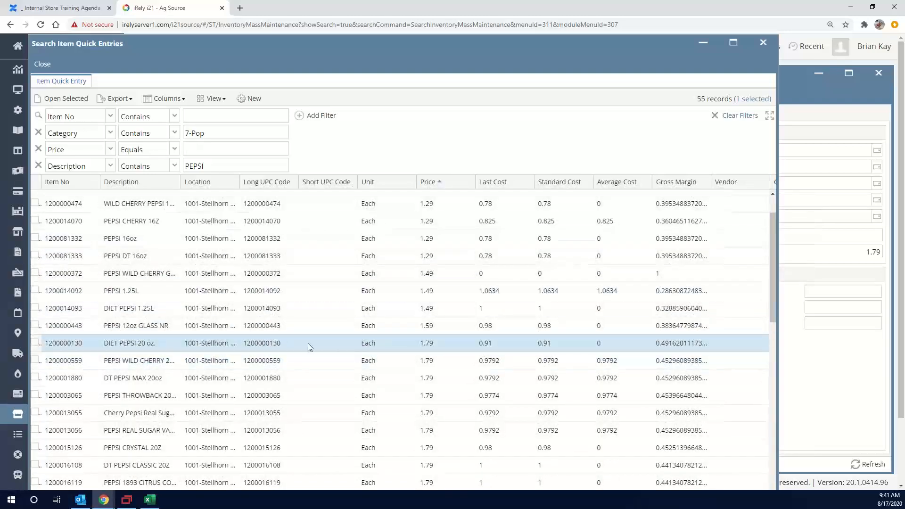
{"action": "scroll", "coordinate": [307, 343], "scroll_direction": "down", "scroll_amount": 9}
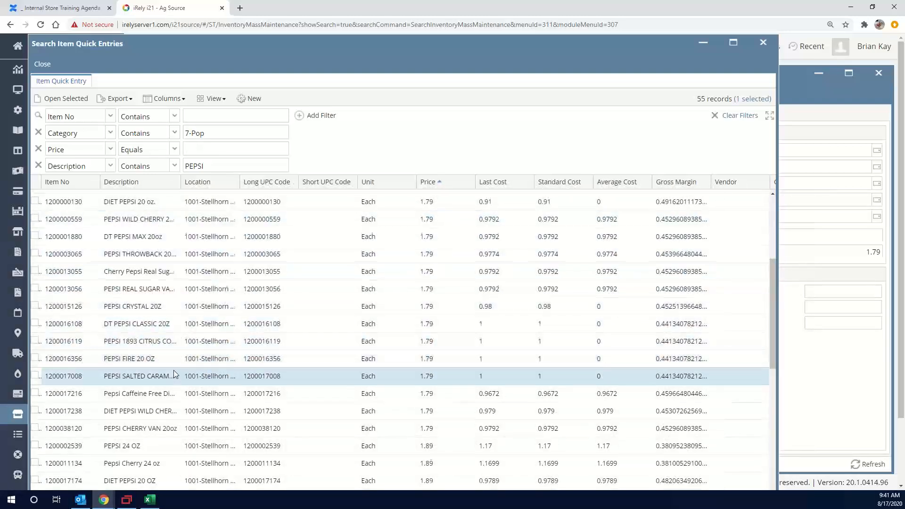
{"action": "scroll", "coordinate": [175, 373], "scroll_direction": "down", "scroll_amount": 6}
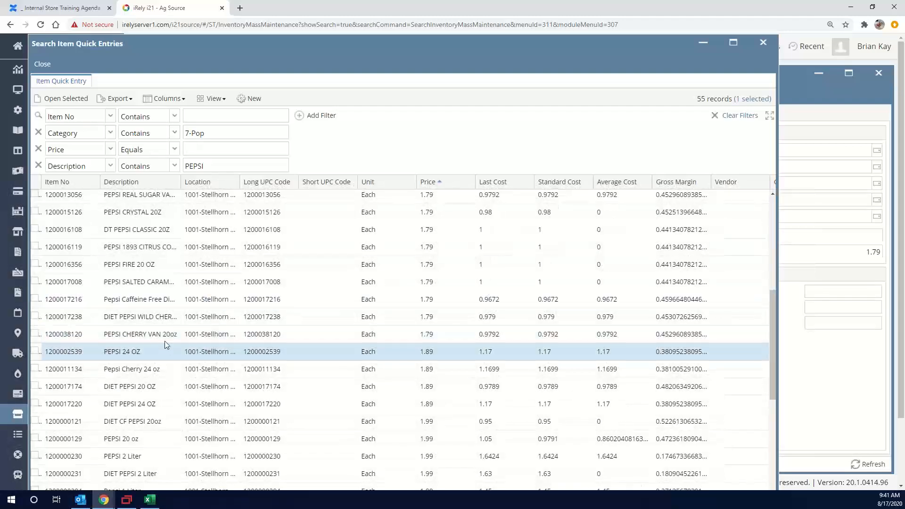
{"action": "scroll", "coordinate": [165, 344], "scroll_direction": "down", "scroll_amount": 6}
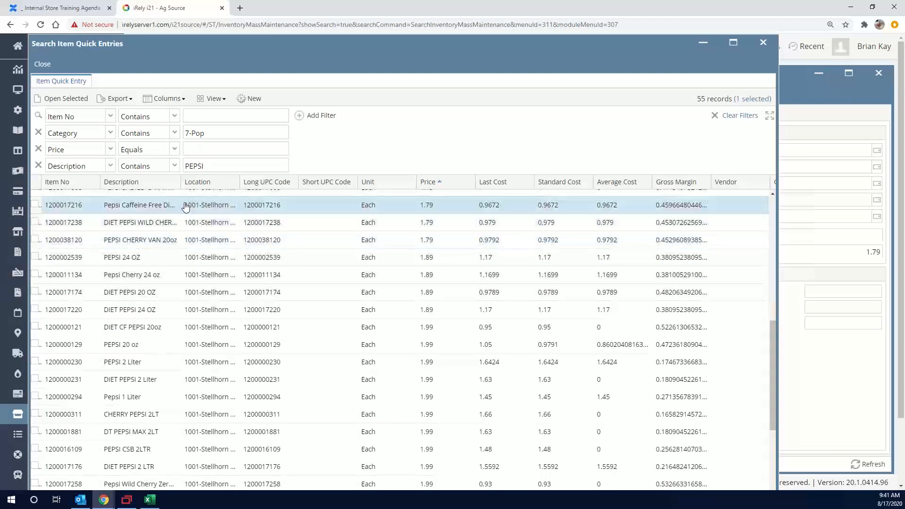
Filter the 7-Pop items to descriptions containing Coke and examine the prices by bottle size
{"action": "left_click", "coordinate": [198, 167]}
{"action": "type", "text": "z"}
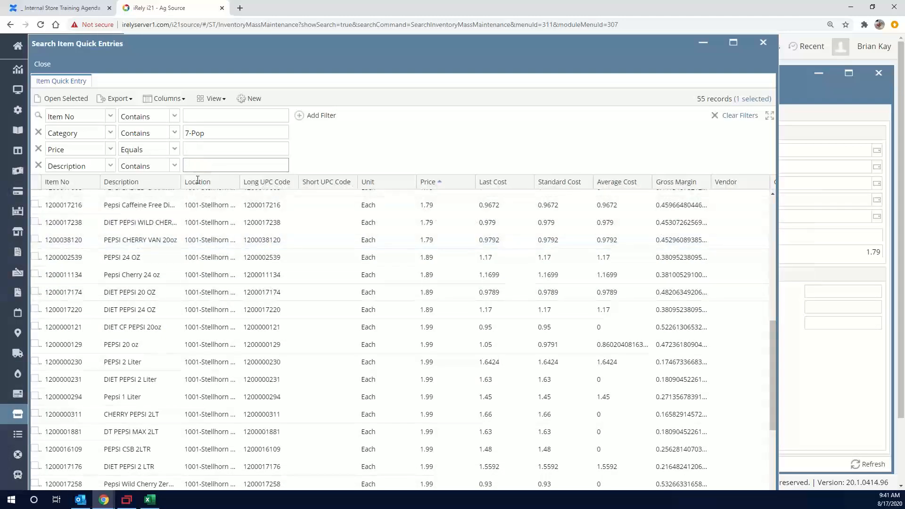
{"action": "type", "text": "oke"}
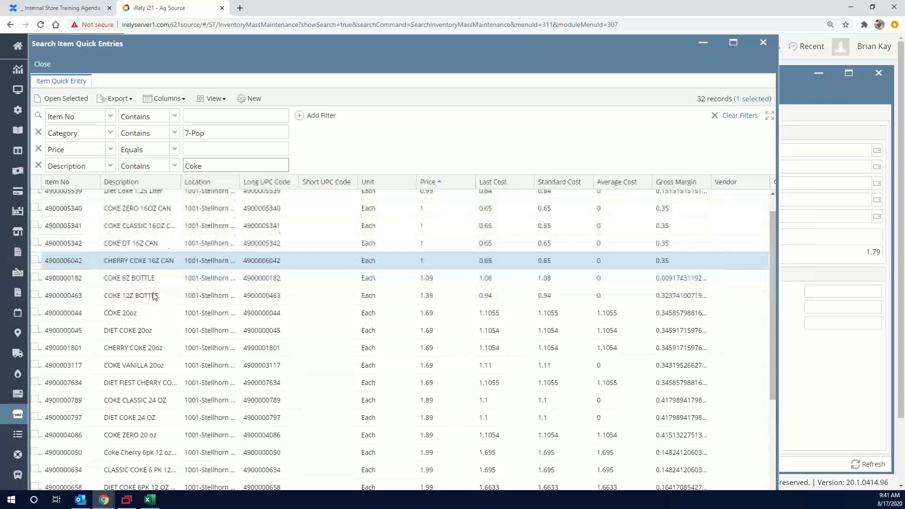
{"action": "scroll", "coordinate": [153, 292], "scroll_direction": "down", "scroll_amount": 3}
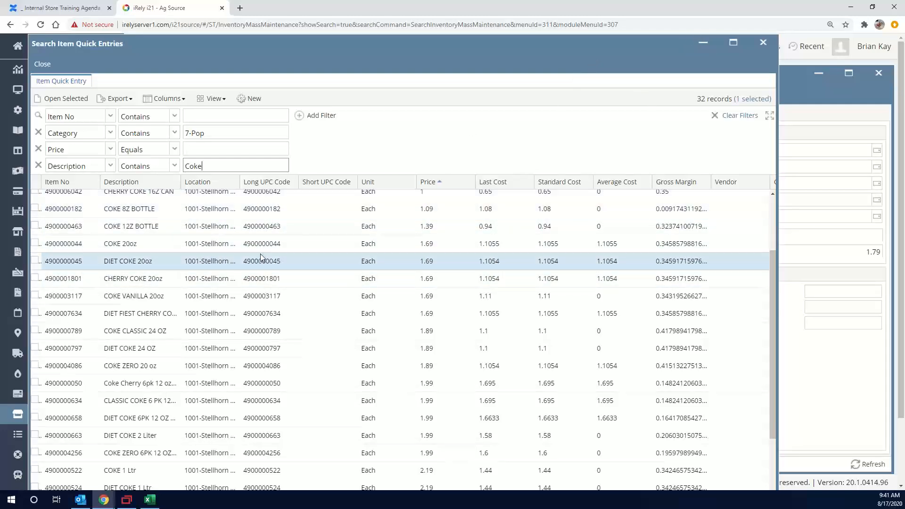
Put away the Item Quick Entry and Update Item Data screens and open Update Rebate/Discount
{"action": "left_click", "coordinate": [703, 47]}
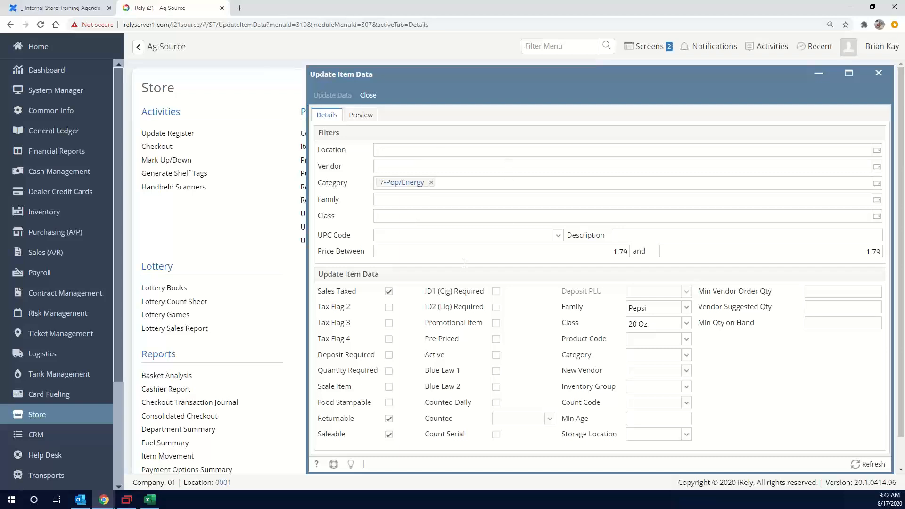
{"action": "left_click", "coordinate": [368, 100]}
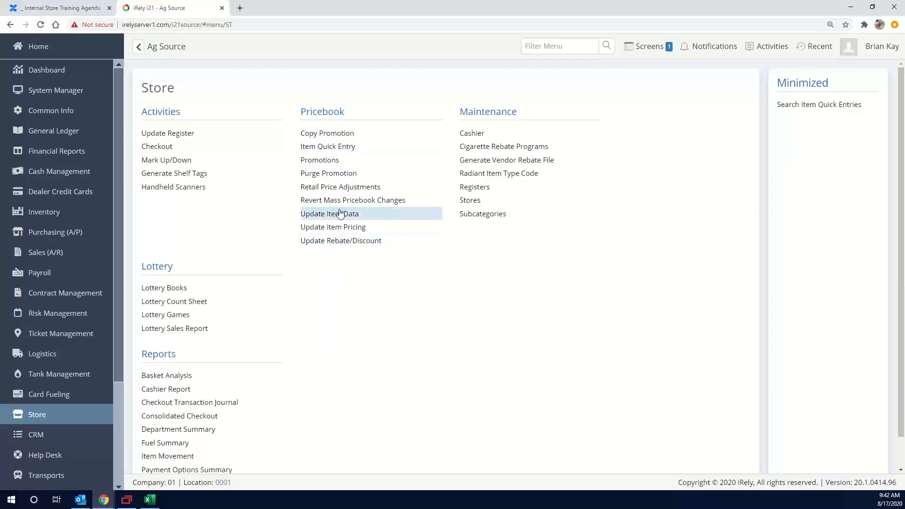
{"action": "left_click", "coordinate": [334, 241]}
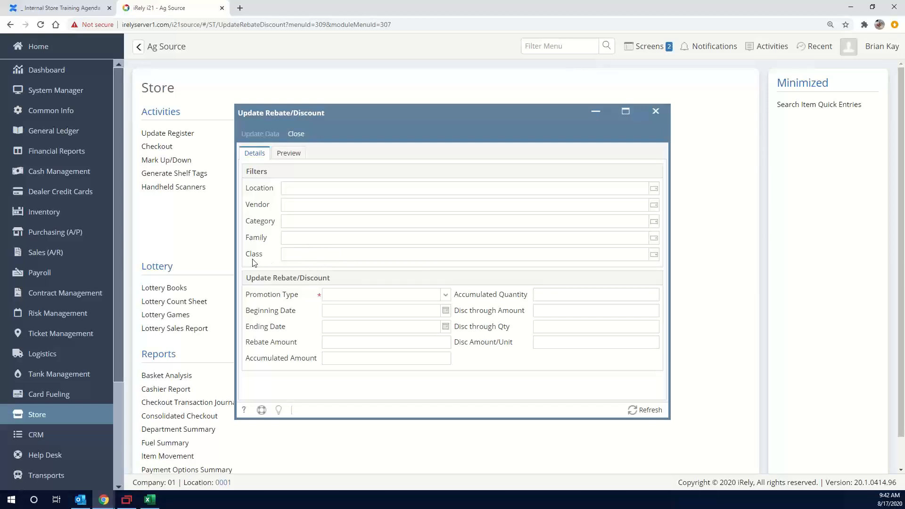
{"action": "left_click", "coordinate": [296, 134]}
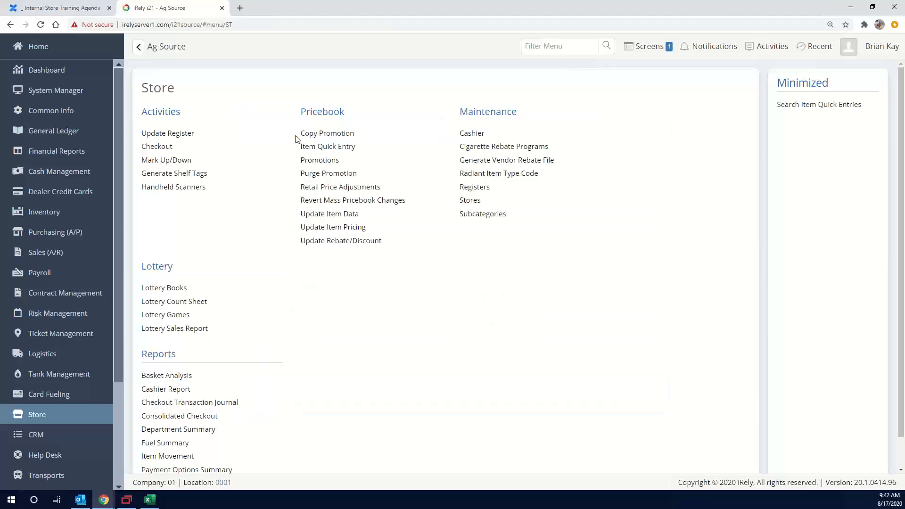
{"action": "left_click", "coordinate": [333, 241]}
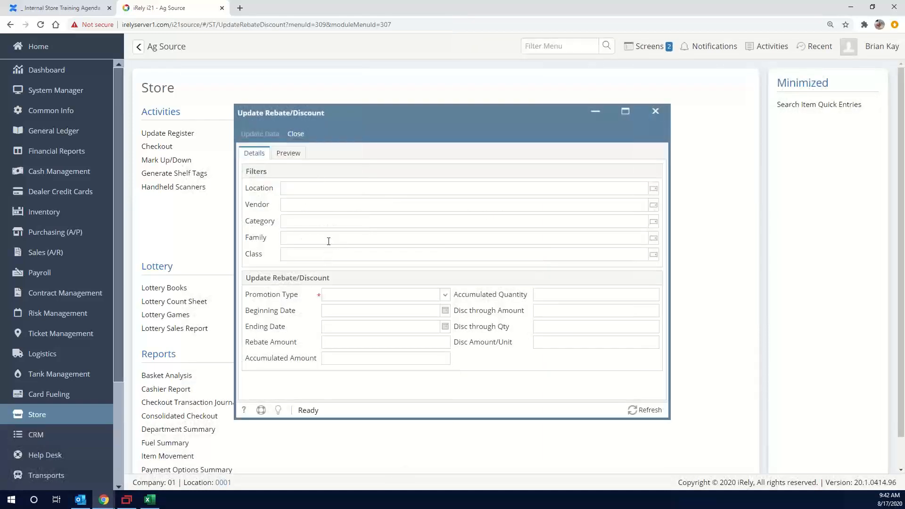
Set the family filter to Camel for the rebate update
{"action": "left_click", "coordinate": [329, 241]}
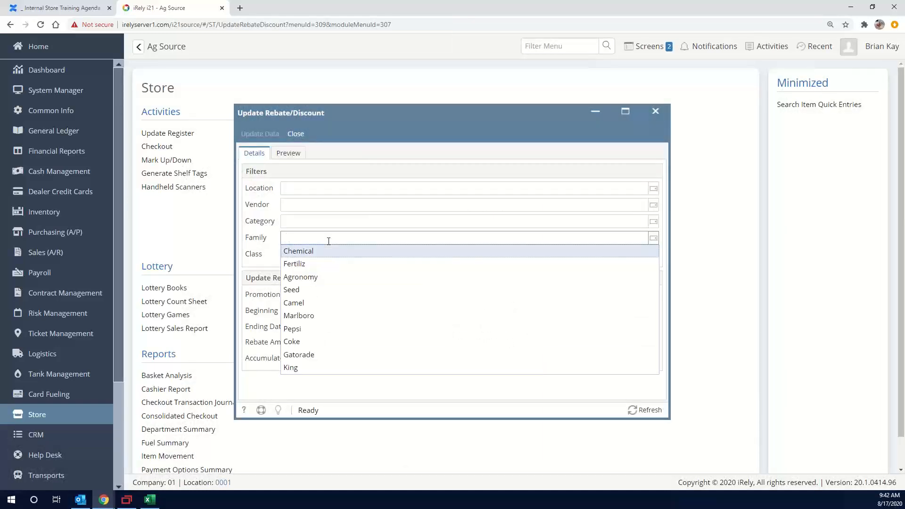
{"action": "type", "text": "PE"}
{"action": "key", "text": "BackSpace"}
{"action": "key", "text": "BackSpace"}
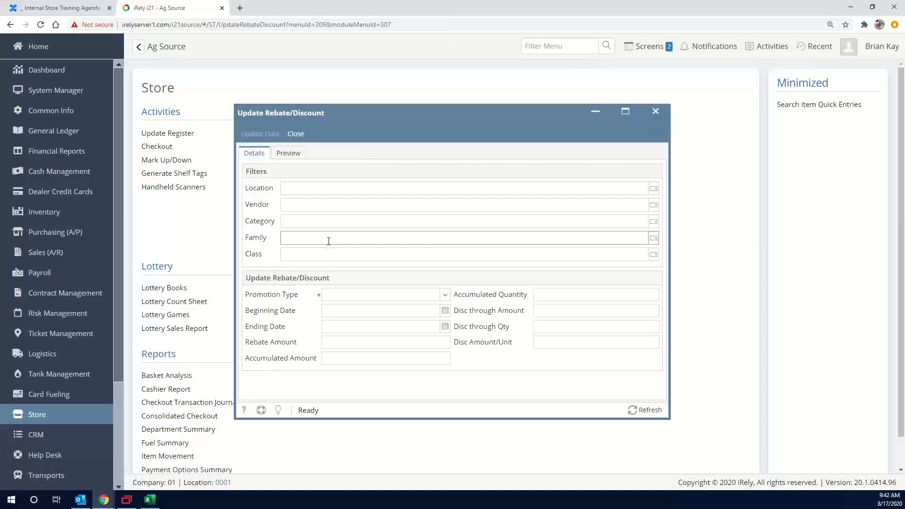
{"action": "type", "text": "Cam"}
{"action": "key", "text": "BackSpace"}
{"action": "key", "text": "BackSpace"}
{"action": "left_click", "coordinate": [654, 238]}
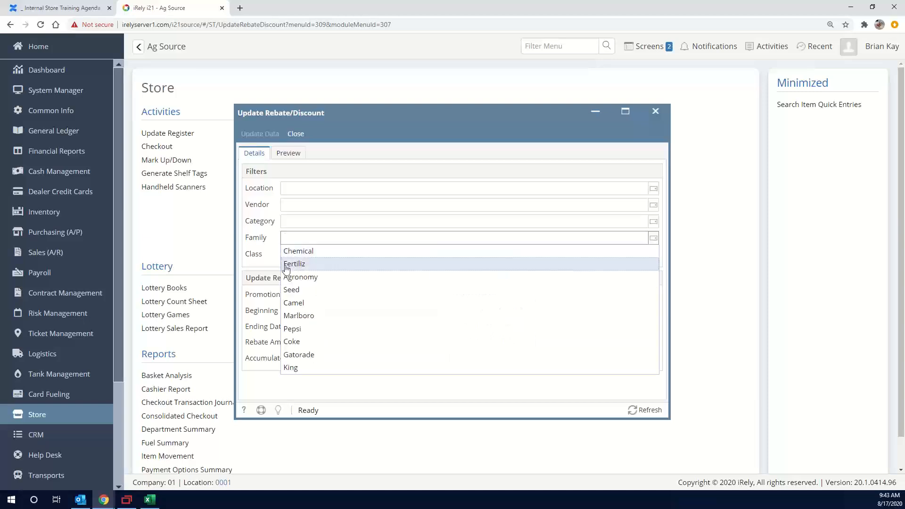
{"action": "left_click", "coordinate": [302, 303]}
Check the available class filter options, and remove and reselect the Camel family filter
{"action": "left_click", "coordinate": [313, 255]}
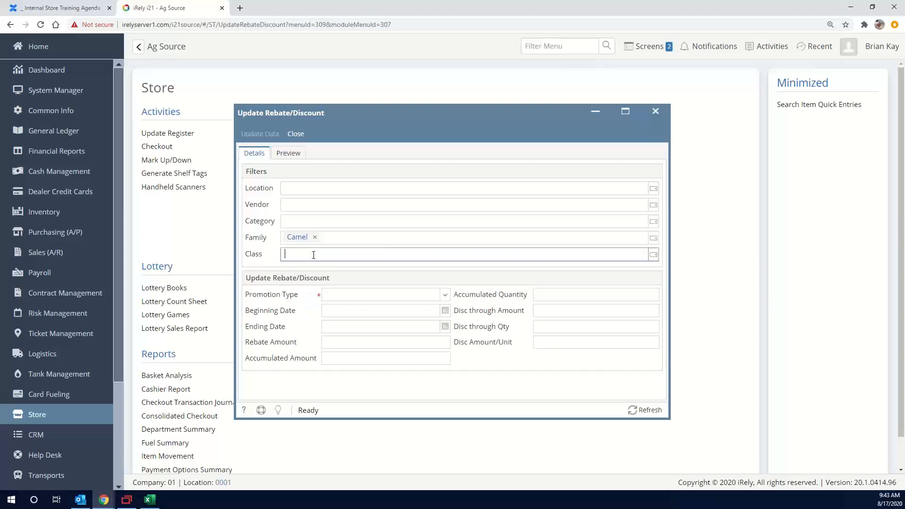
{"action": "left_click", "coordinate": [653, 255]}
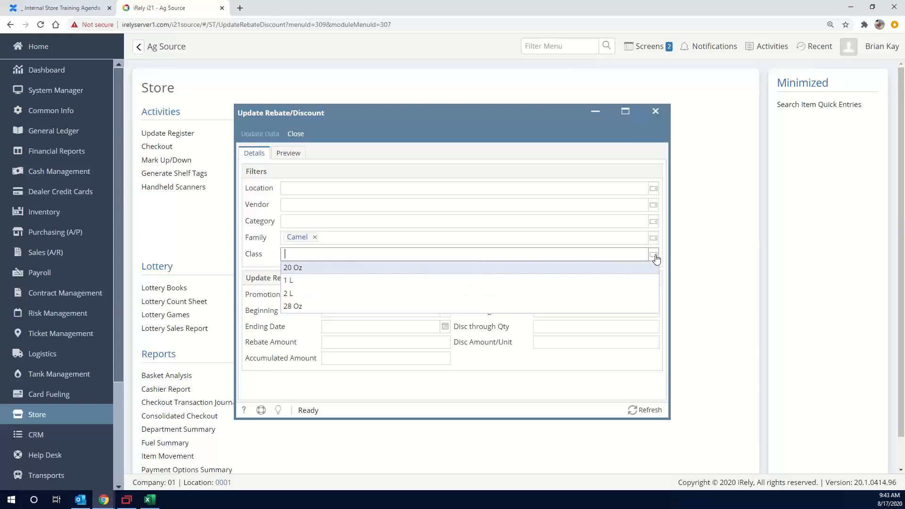
{"action": "left_click", "coordinate": [362, 246]}
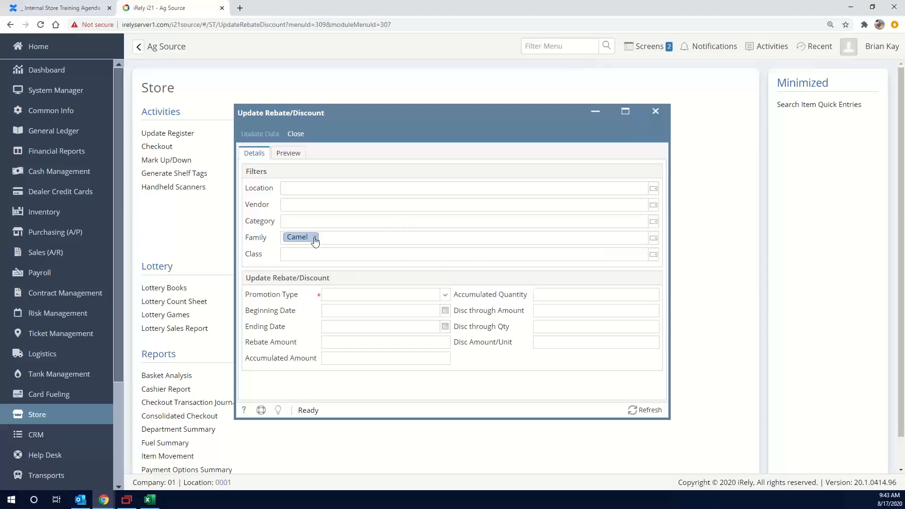
{"action": "left_click", "coordinate": [315, 237]}
{"action": "left_click", "coordinate": [316, 239]}
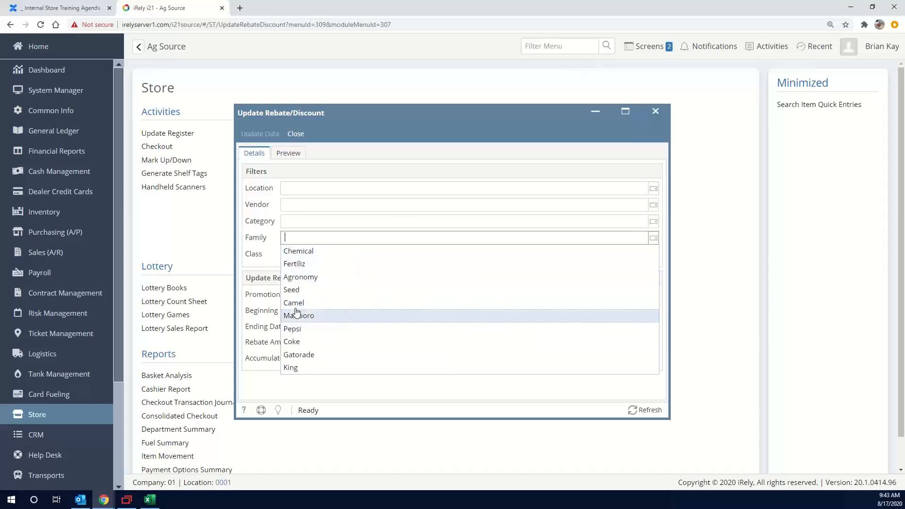
{"action": "left_click", "coordinate": [293, 303]}
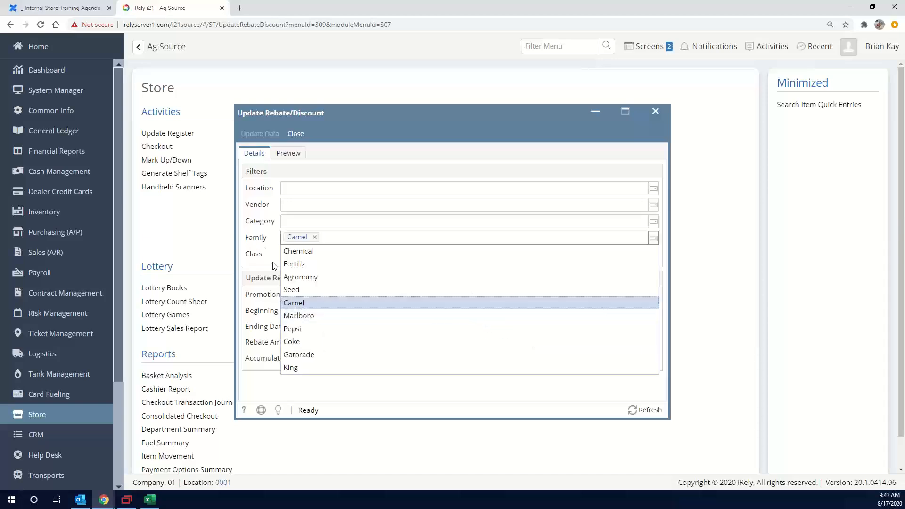
{"action": "left_click", "coordinate": [282, 227]}
{"action": "key", "text": "Tab"}
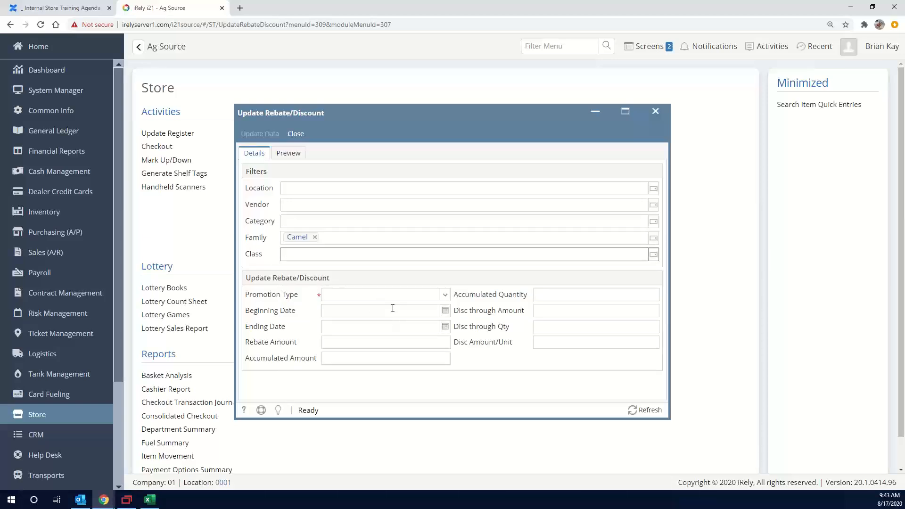
Set the promotion type to Vendor Rebate with a beginning date of 1/1/2020 and an ending date of 12/31/2020
{"action": "left_click", "coordinate": [436, 296]}
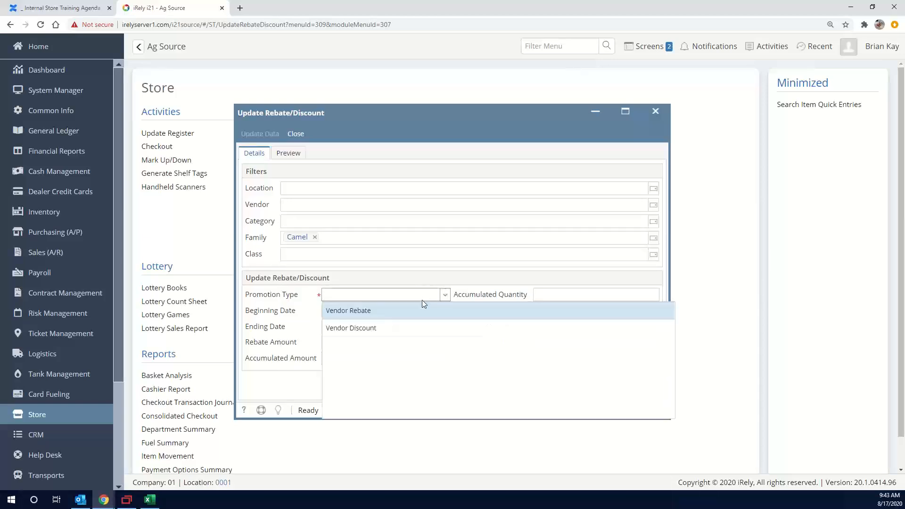
{"action": "left_click", "coordinate": [371, 312]}
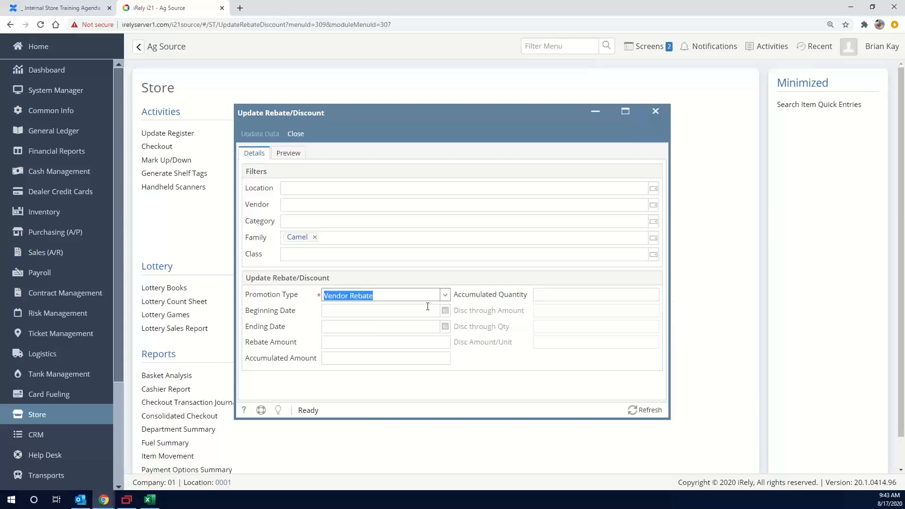
{"action": "left_click", "coordinate": [397, 309]}
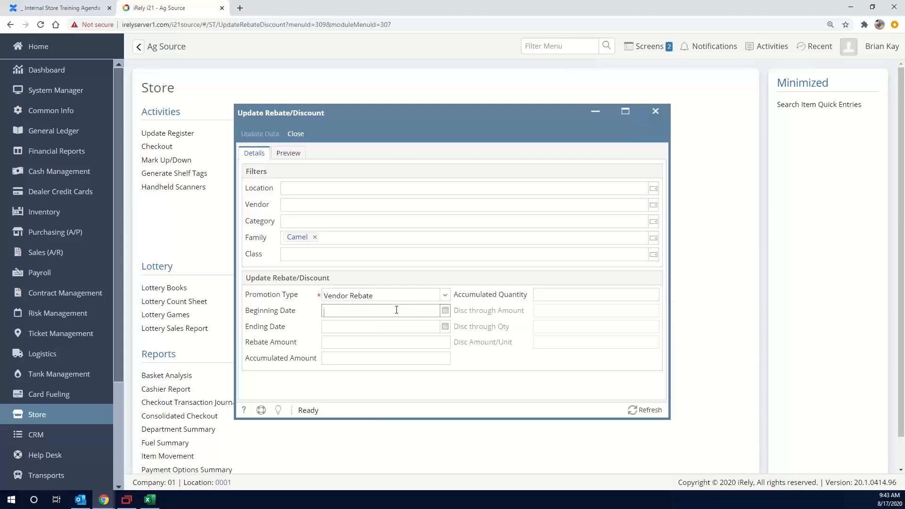
{"action": "type", "text": "1/1/2020"}
{"action": "key", "text": "Tab"}
{"action": "type", "text": "1"}
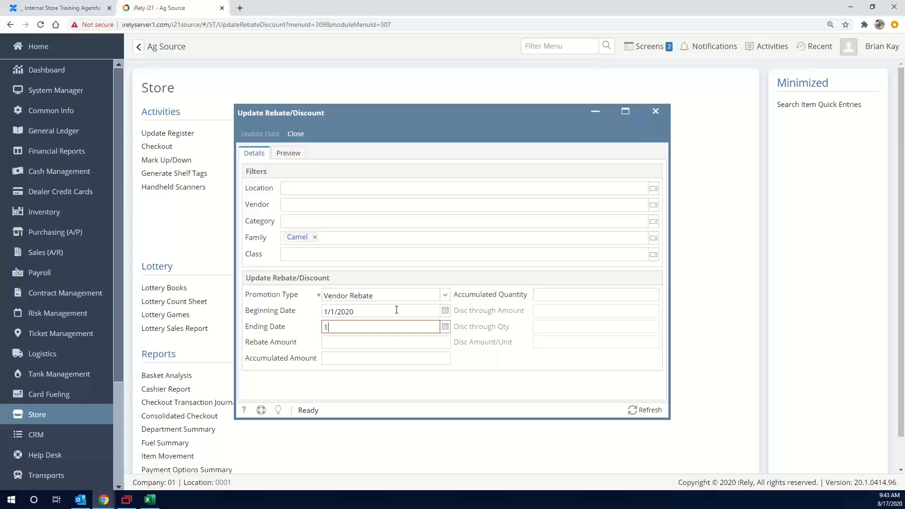
{"action": "type", "text": "2/31/2020"}
{"action": "key", "text": "Tab"}
{"action": "key", "text": "Tab"}
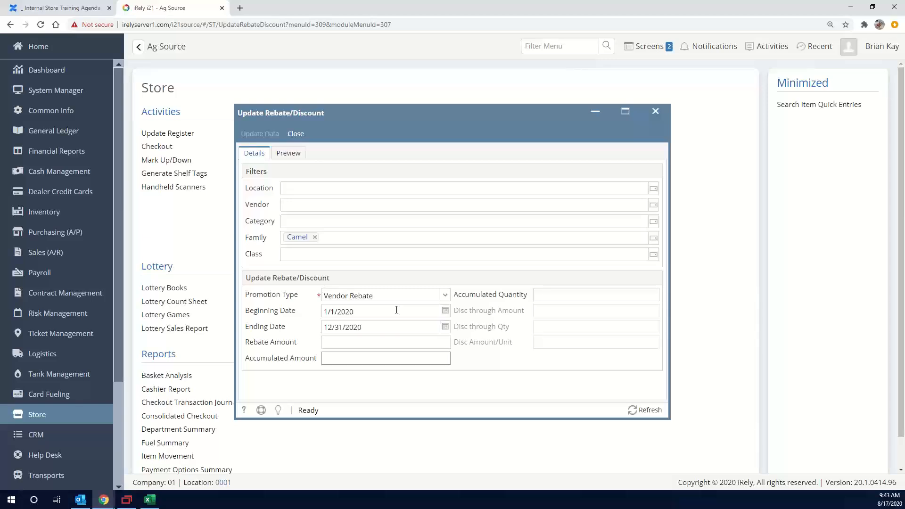
Enter a rebate amount of .50 and an accumulated amount of 5000
{"action": "key", "text": "shift+Tab"}
{"action": "key", "text": "Tab"}
{"action": "type", "text": "5000"}
{"action": "key", "text": "Tab"}
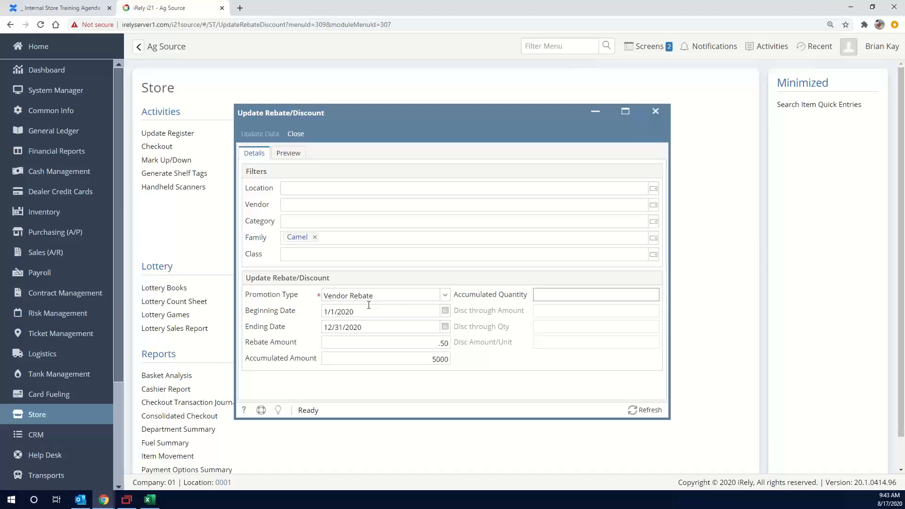
Preview the Camel rebate changes, move the window clear of the Pricebook list, and return to the rebate details
{"action": "left_click", "coordinate": [289, 153]}
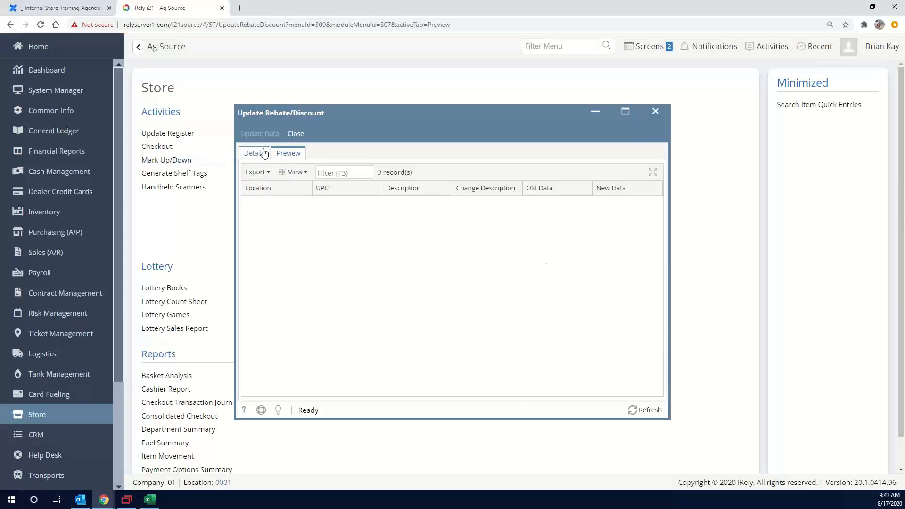
{"action": "left_click_drag", "start_coordinate": [334, 113], "coordinate": [461, 98]}
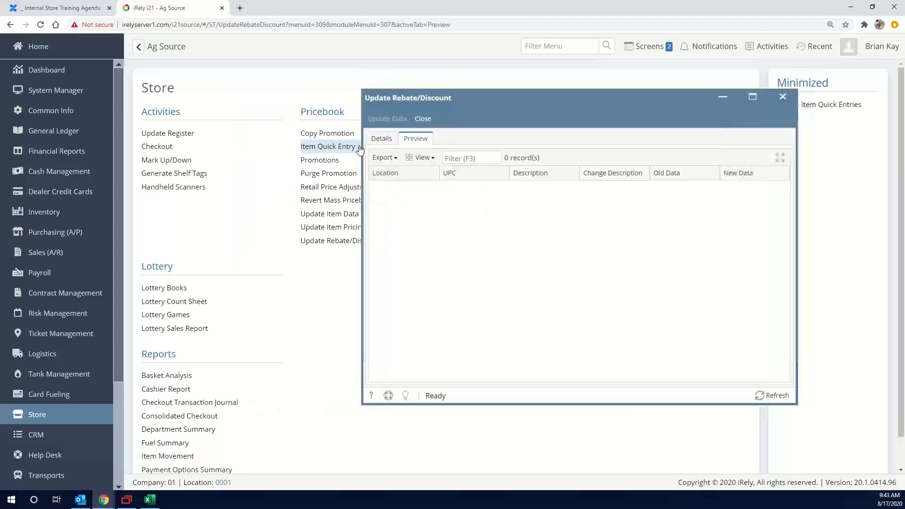
{"action": "left_click", "coordinate": [388, 139]}
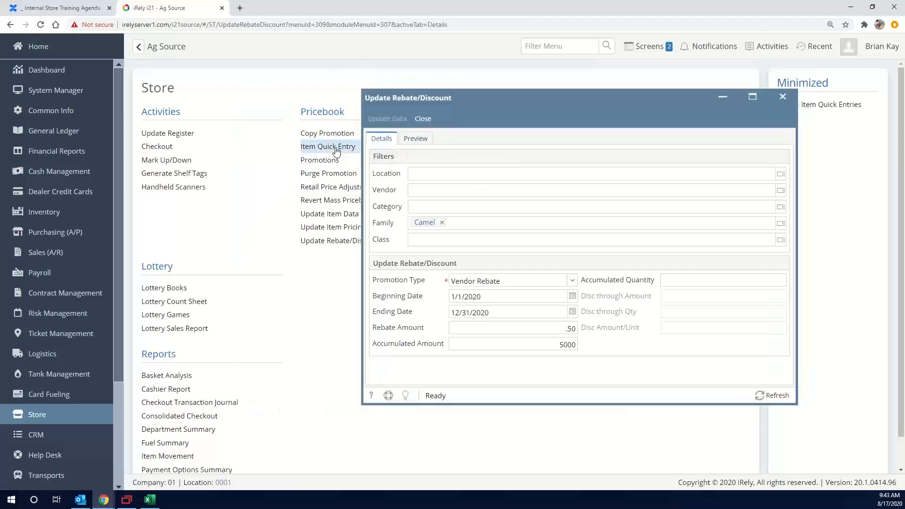
Search the Item Quick Entry records for descriptions containing camel, with the category filter cleared, and open the CAMEL 99s record at location 0102
{"action": "left_click", "coordinate": [330, 147]}
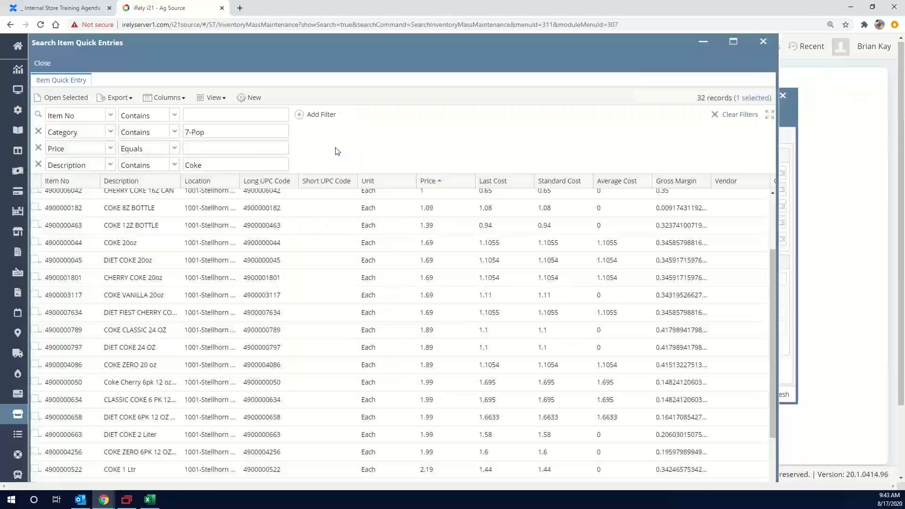
{"action": "left_click", "coordinate": [210, 131]}
{"action": "double_click", "coordinate": [210, 130]}
{"action": "key", "text": "BackSpace"}
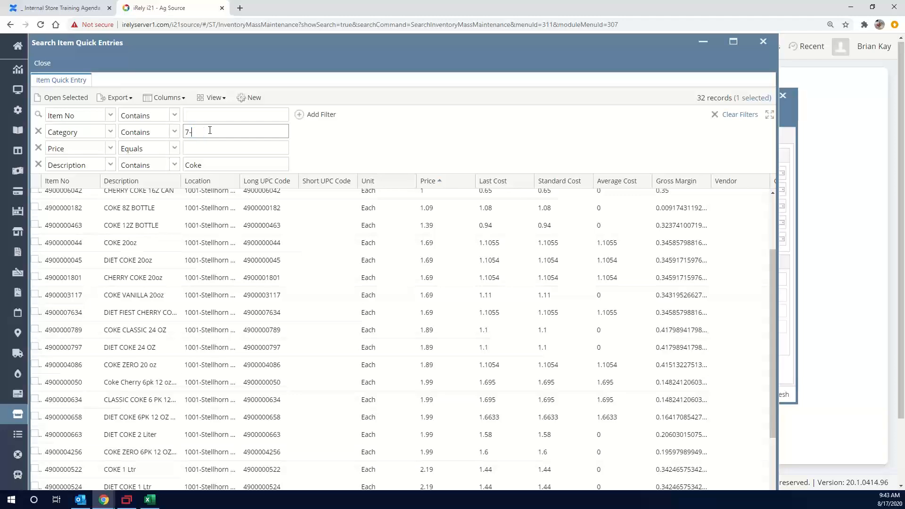
{"action": "double_click", "coordinate": [243, 169]}
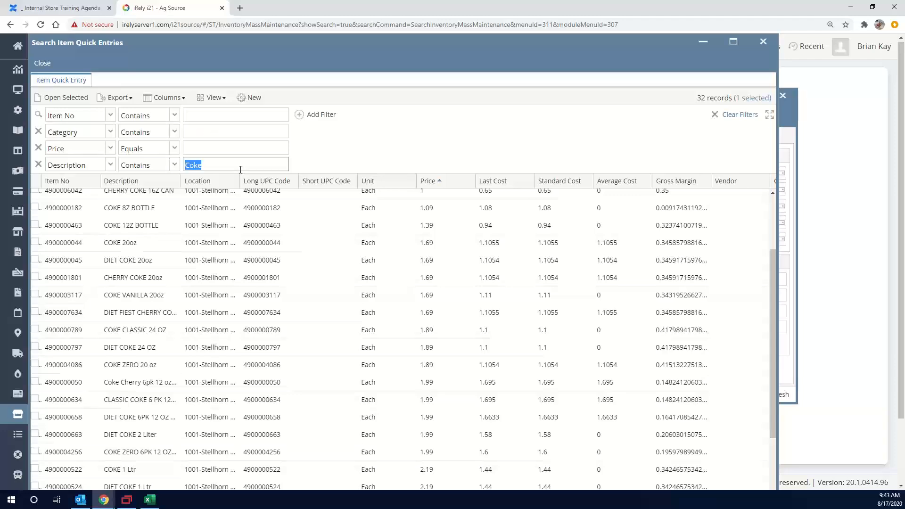
{"action": "type", "text": "camel"}
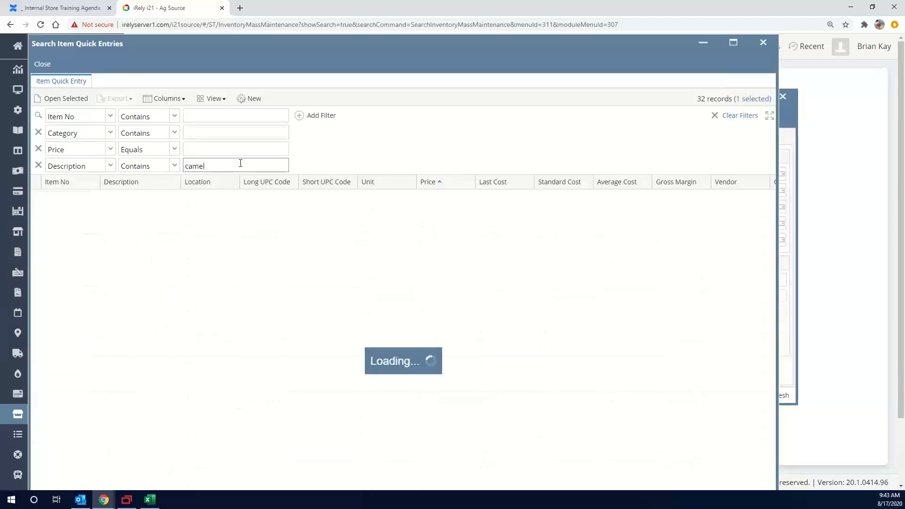
{"action": "left_click", "coordinate": [149, 215]}
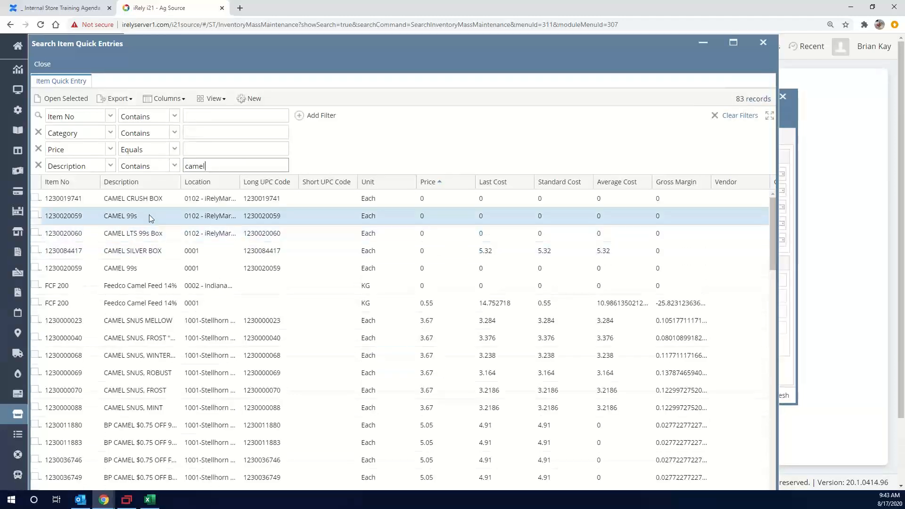
{"action": "double_click", "coordinate": [149, 216]}
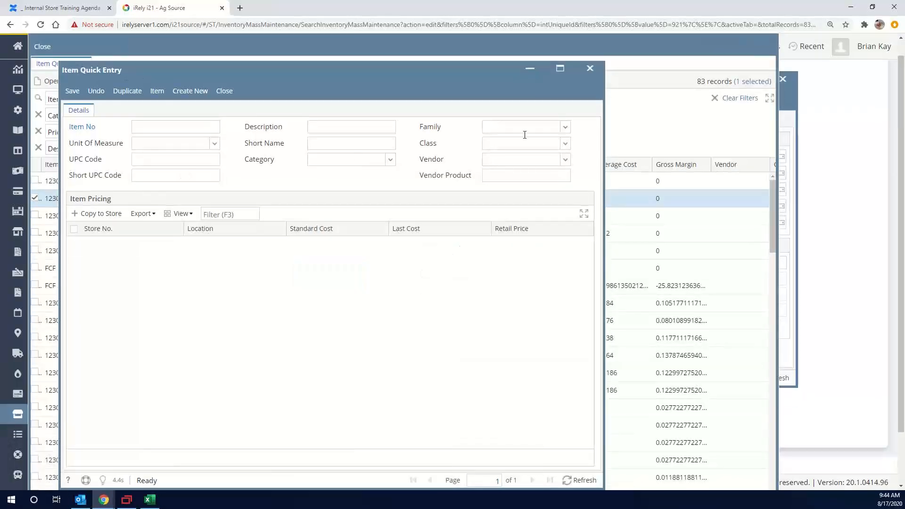
Try to assign the Camel family to CAMEL 99s in its quick entry record and save it
{"action": "left_click", "coordinate": [521, 145]}
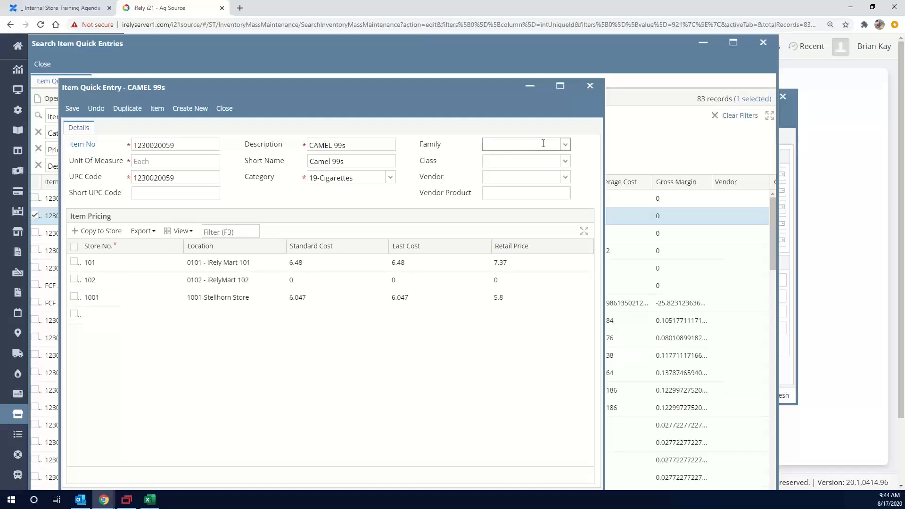
{"action": "left_click", "coordinate": [565, 145]}
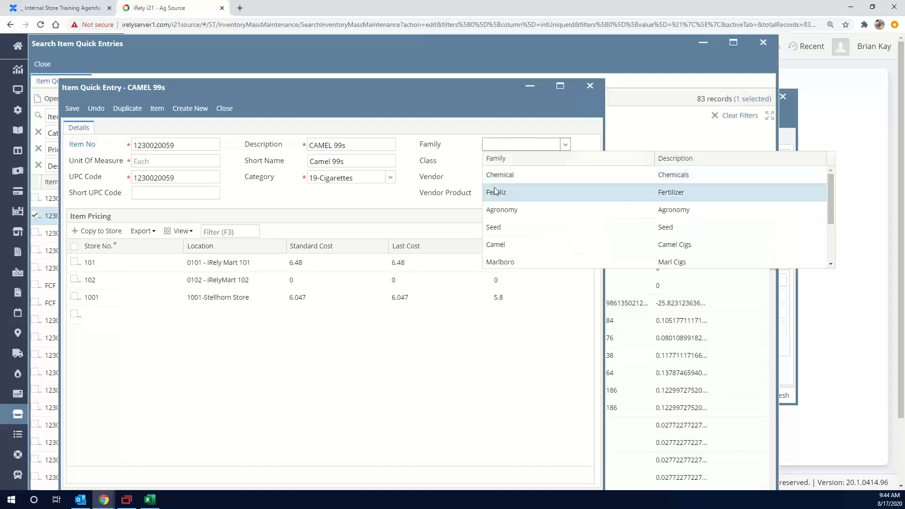
{"action": "left_click", "coordinate": [498, 245]}
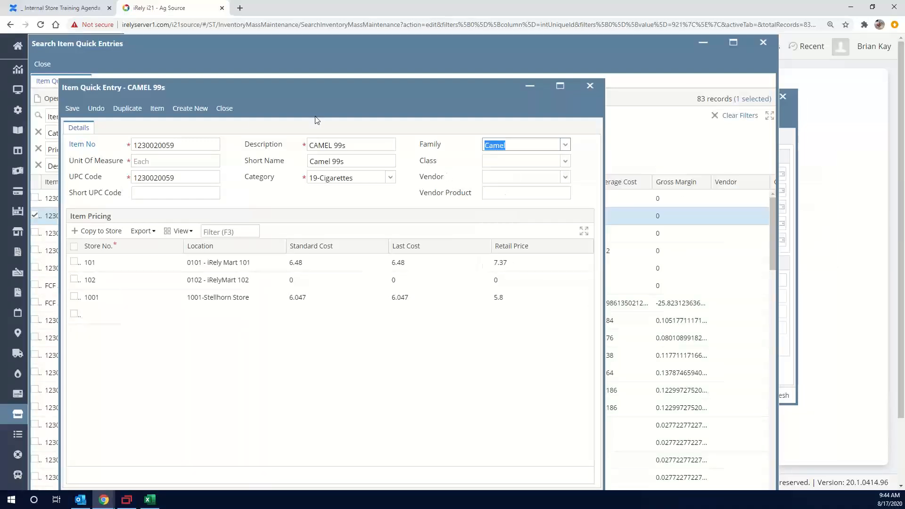
{"action": "left_click", "coordinate": [71, 110]}
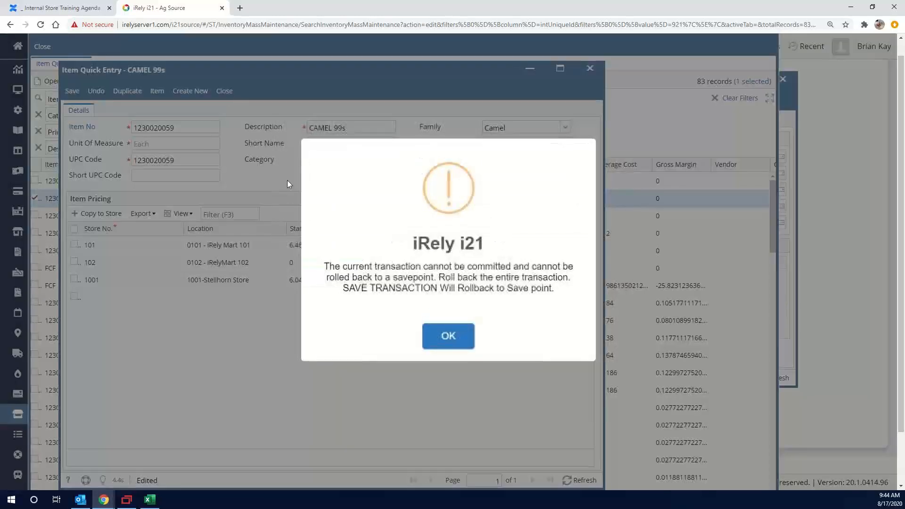
{"action": "left_click", "coordinate": [441, 337]}
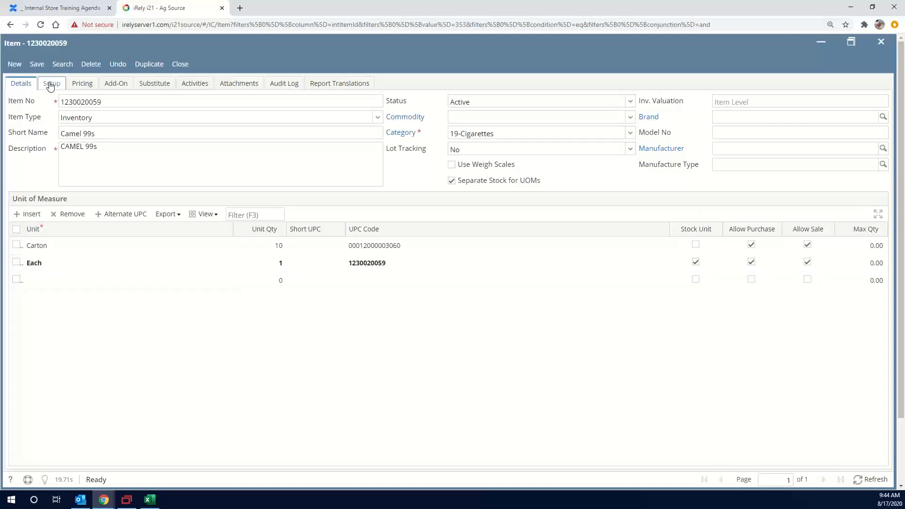
Set the family to Camel in the CAMEL 99s item's 1001-Stellhorn Store location setup, save it and close the location record
{"action": "left_click", "coordinate": [52, 89]}
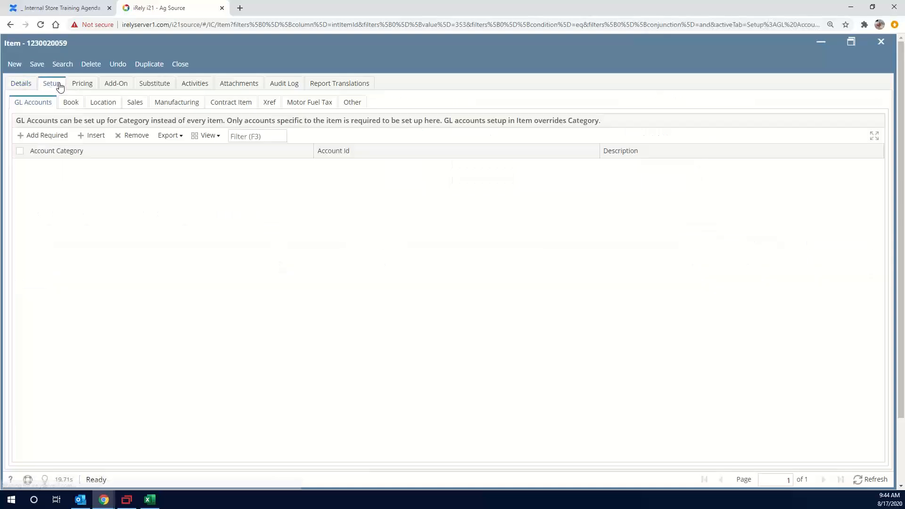
{"action": "left_click", "coordinate": [99, 102]}
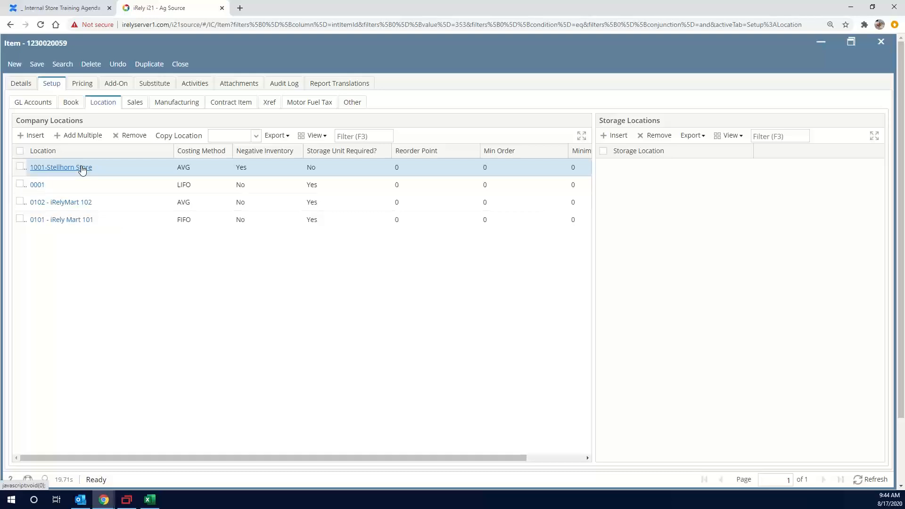
{"action": "left_click", "coordinate": [82, 168]}
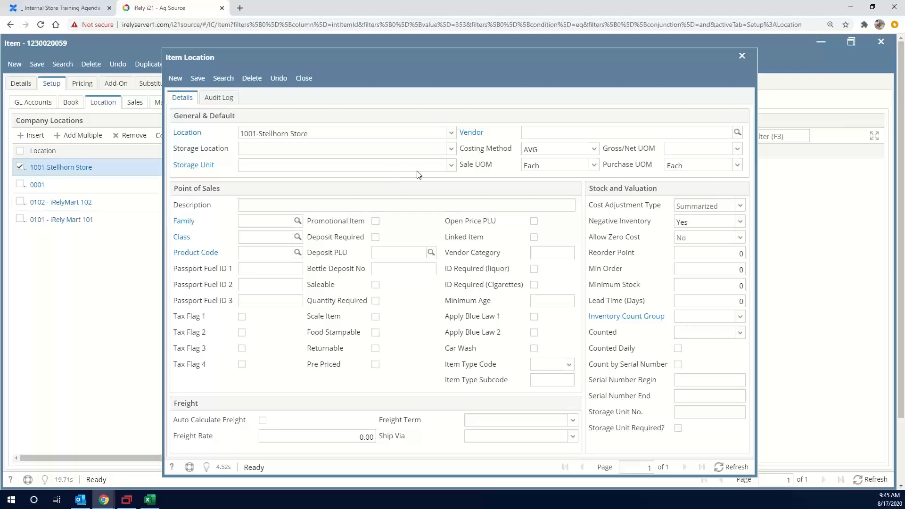
{"action": "left_click", "coordinate": [278, 221]}
{"action": "type", "text": "cam"}
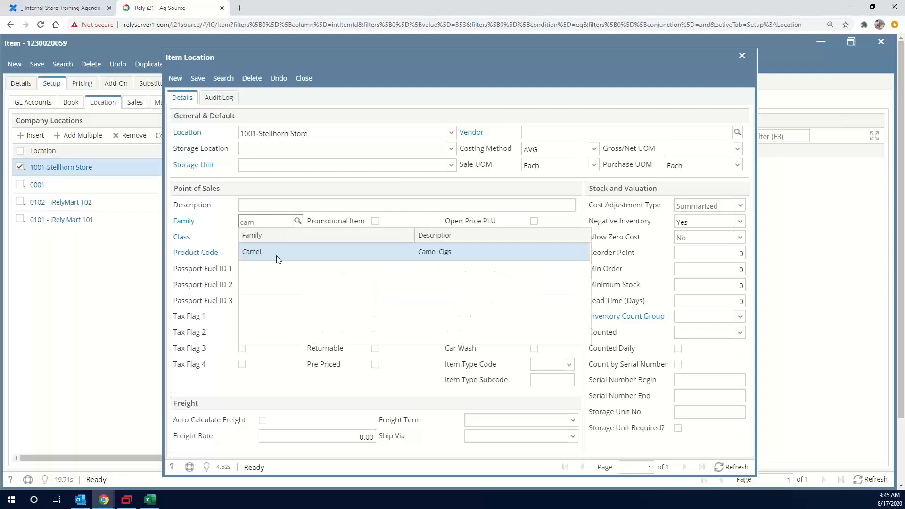
{"action": "left_click", "coordinate": [276, 252]}
{"action": "left_click", "coordinate": [197, 77]}
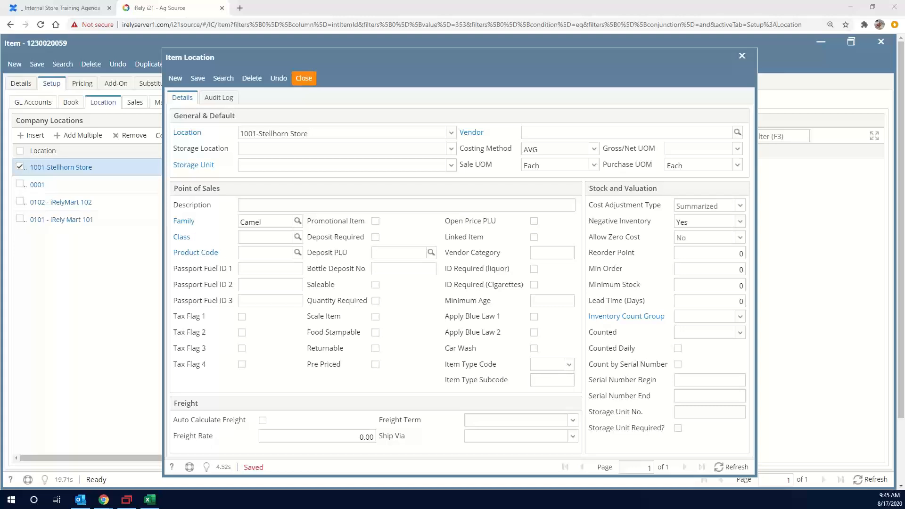
{"action": "left_click", "coordinate": [392, 65]}
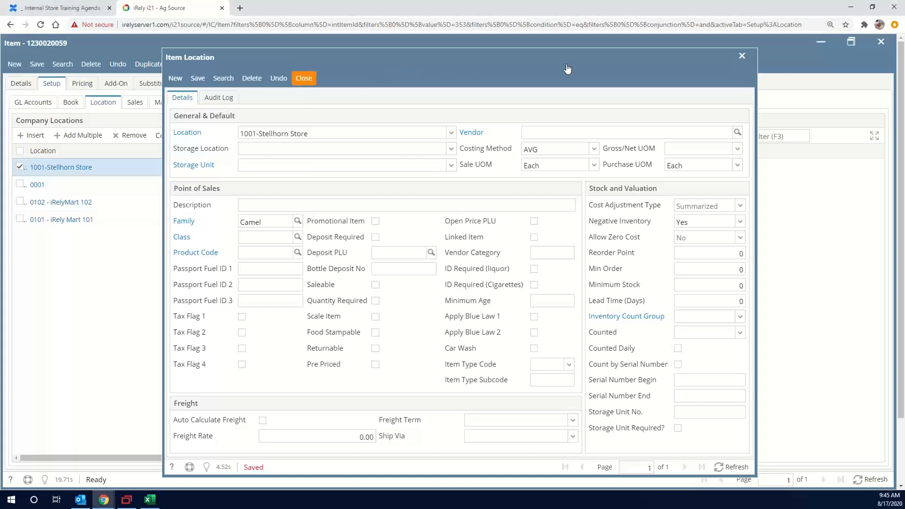
{"action": "left_click", "coordinate": [742, 57]}
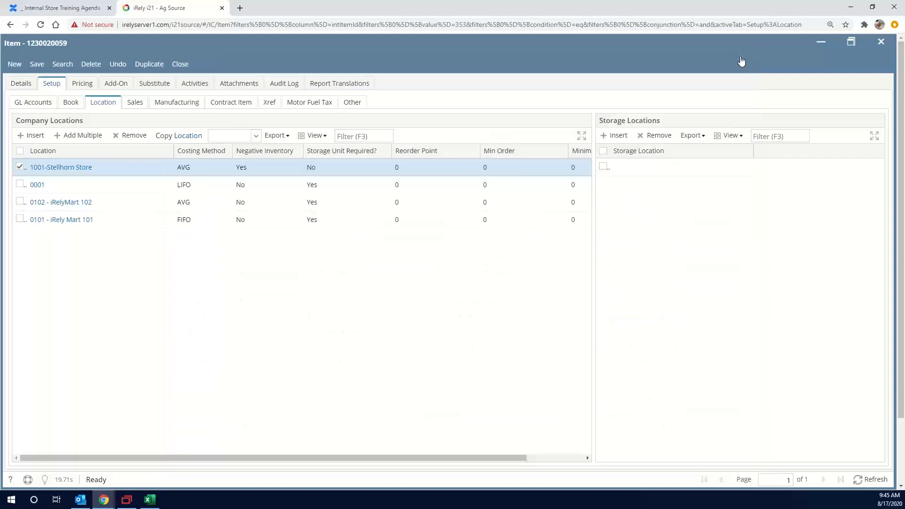
Close the item record and the CAMEL 99s quick entry, discarding the quick entry's unsaved changes
{"action": "left_click", "coordinate": [184, 67]}
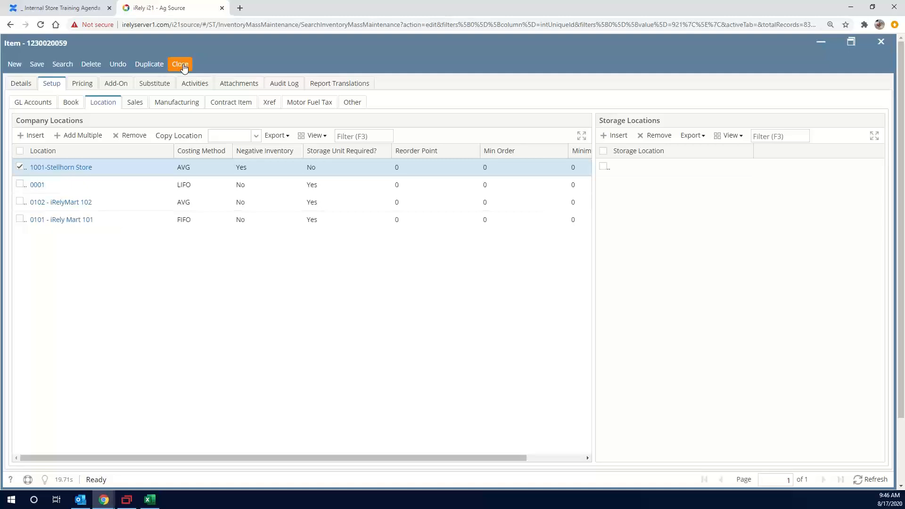
{"action": "left_click", "coordinate": [184, 68]}
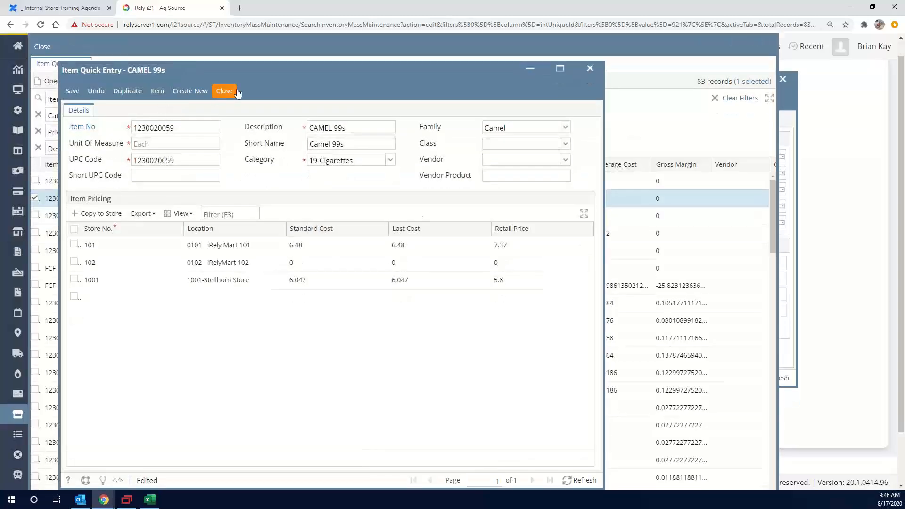
{"action": "left_click", "coordinate": [225, 91]}
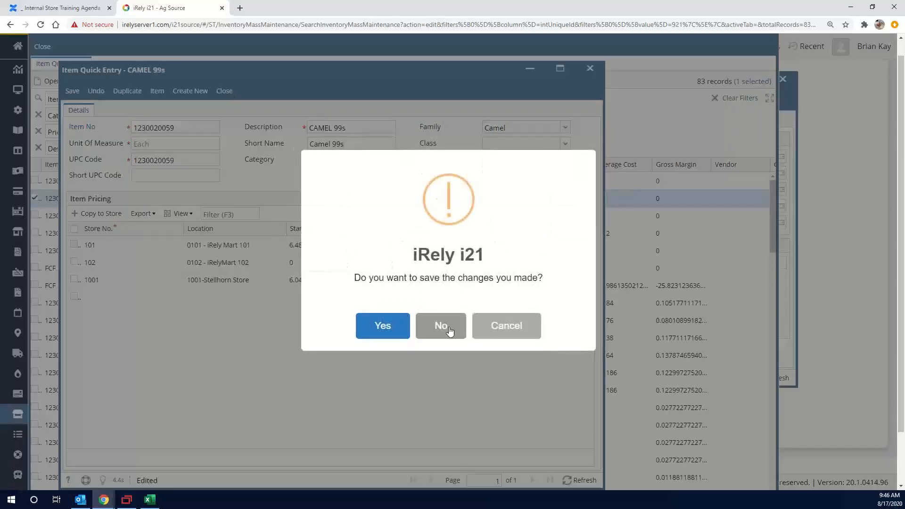
{"action": "left_click", "coordinate": [450, 330]}
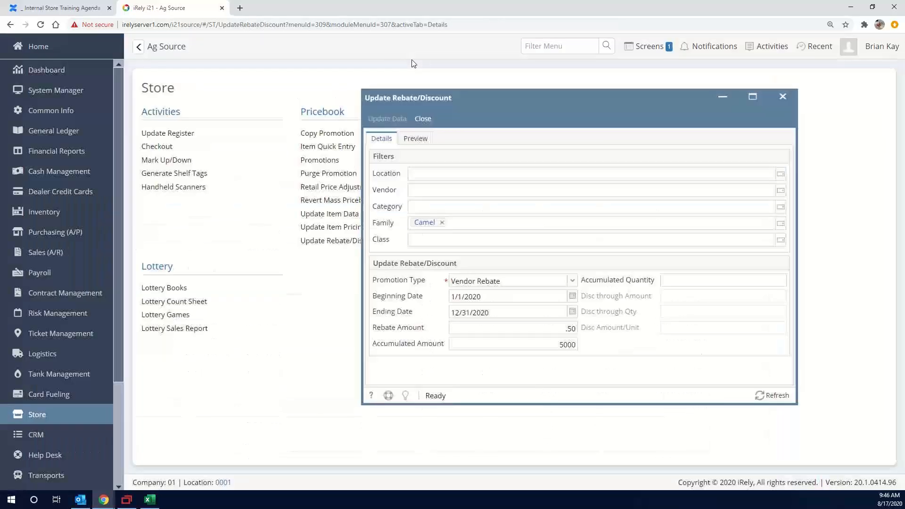
Recheck the preview of the Camel rebate changes, with the rebate window moved clear of the Pricebook list, and return to the details
{"action": "left_click", "coordinate": [417, 139]}
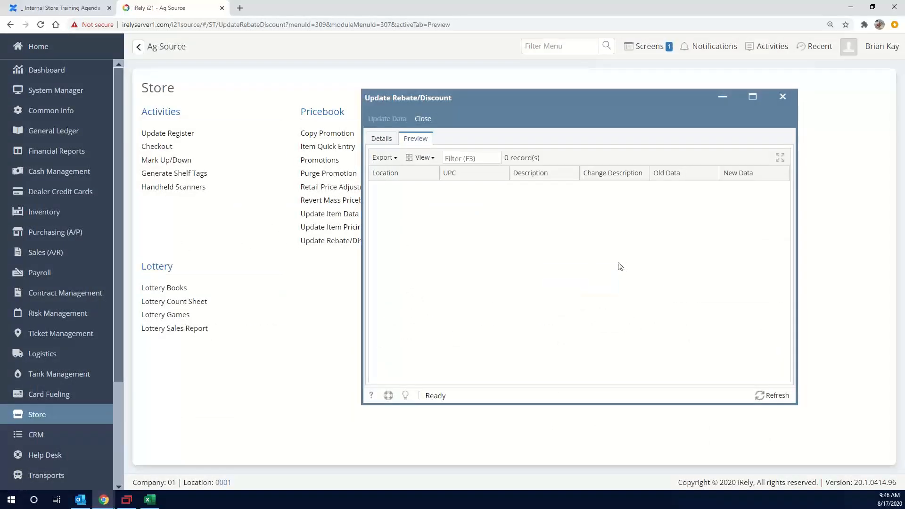
{"action": "left_click", "coordinate": [379, 141]}
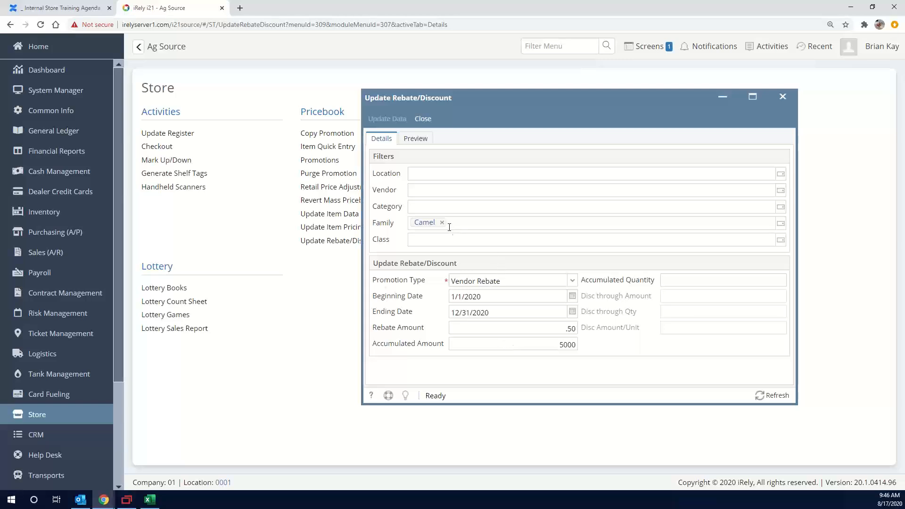
{"action": "left_click_drag", "start_coordinate": [530, 97], "coordinate": [622, 90]}
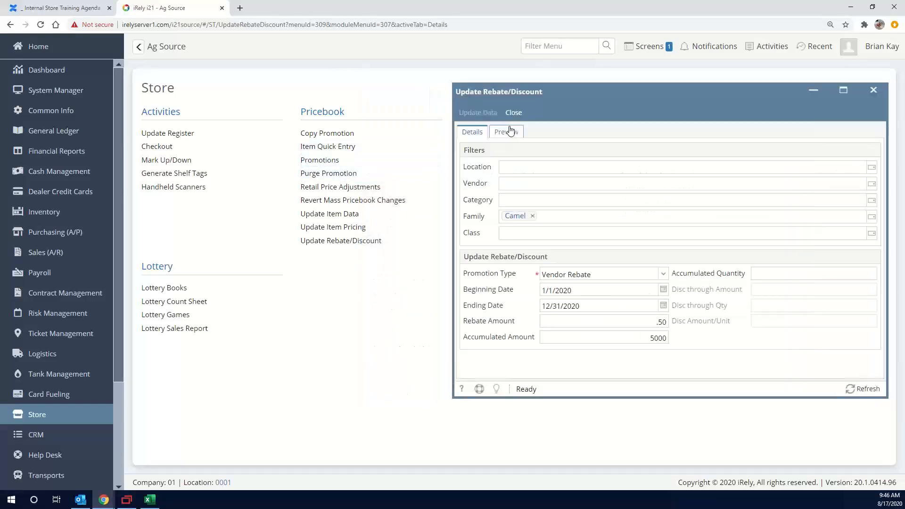
{"action": "left_click", "coordinate": [511, 131]}
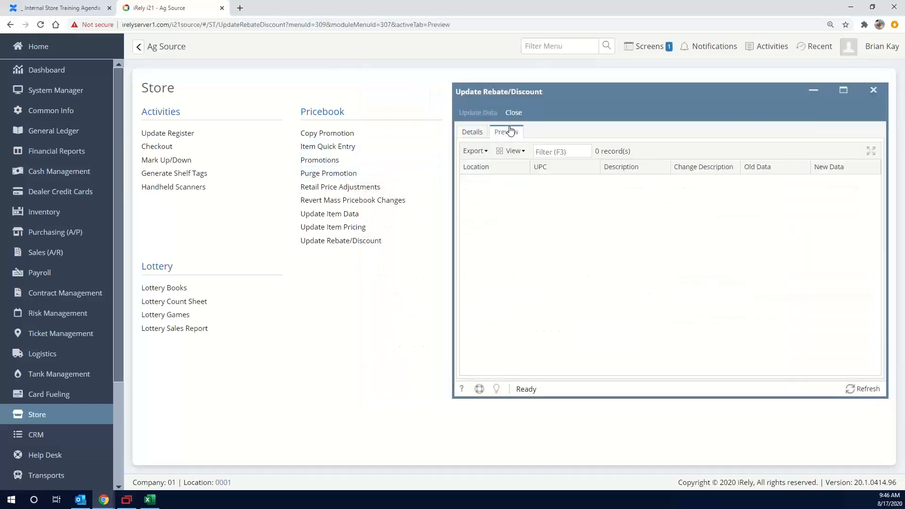
{"action": "left_click", "coordinate": [473, 134]}
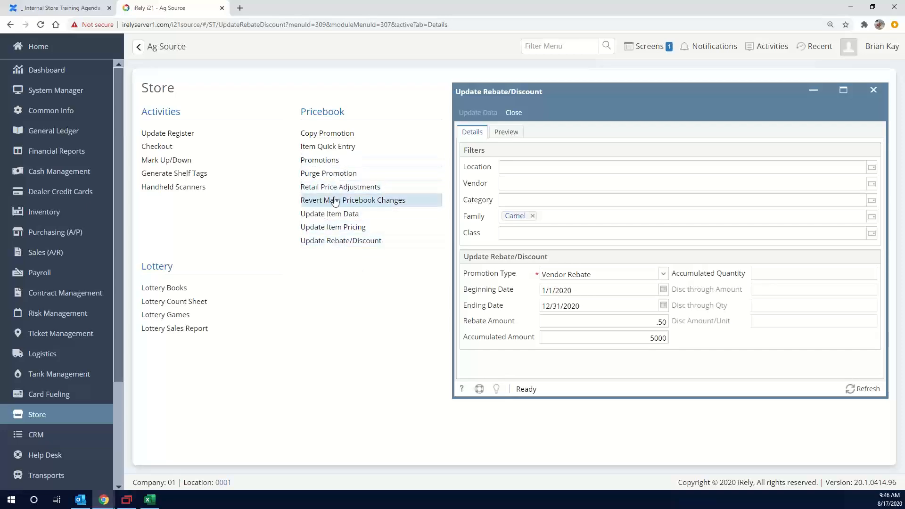
Reopen the Item Quick Entry search, refresh the camel items and examine their Family column
{"action": "left_click", "coordinate": [334, 154]}
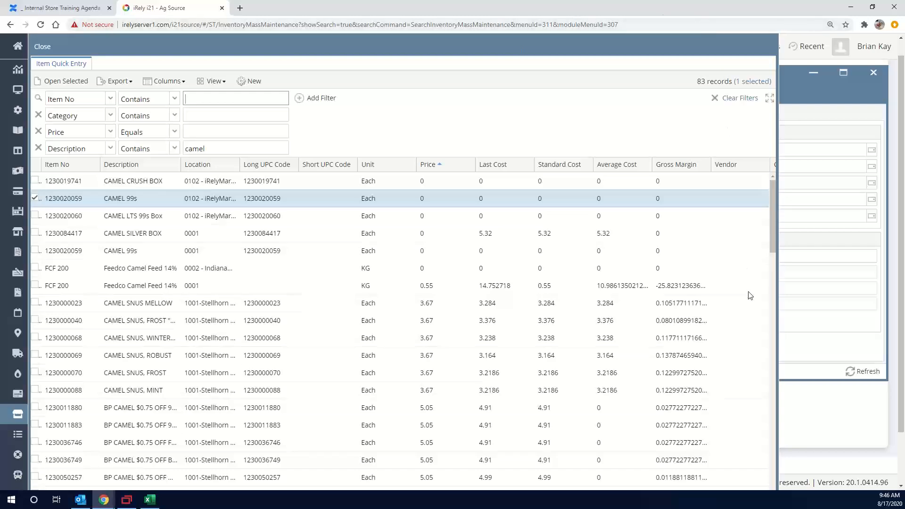
{"action": "scroll", "coordinate": [714, 339], "scroll_direction": "down", "scroll_amount": 2}
{"action": "scroll", "coordinate": [867, 300], "scroll_direction": "down", "scroll_amount": 1}
{"action": "scroll", "coordinate": [893, 296], "scroll_direction": "down", "scroll_amount": 1}
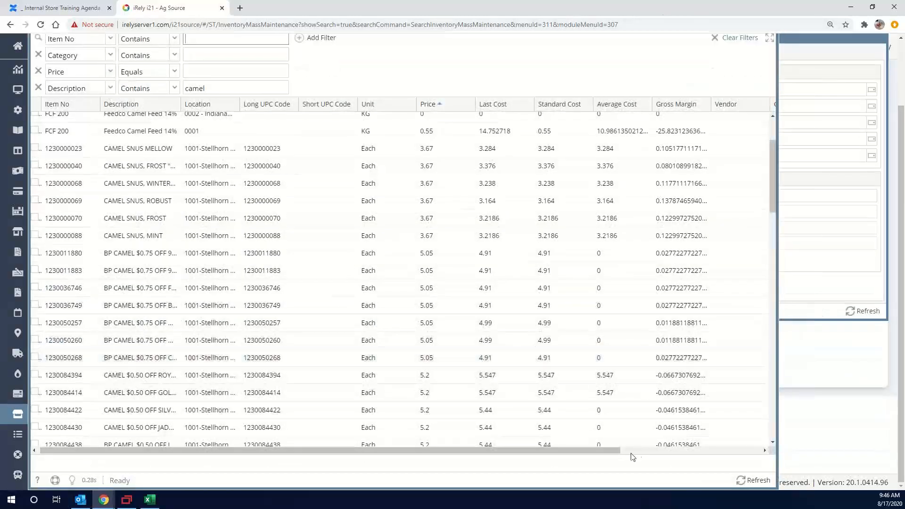
{"action": "left_click_drag", "start_coordinate": [594, 451], "coordinate": [754, 453]}
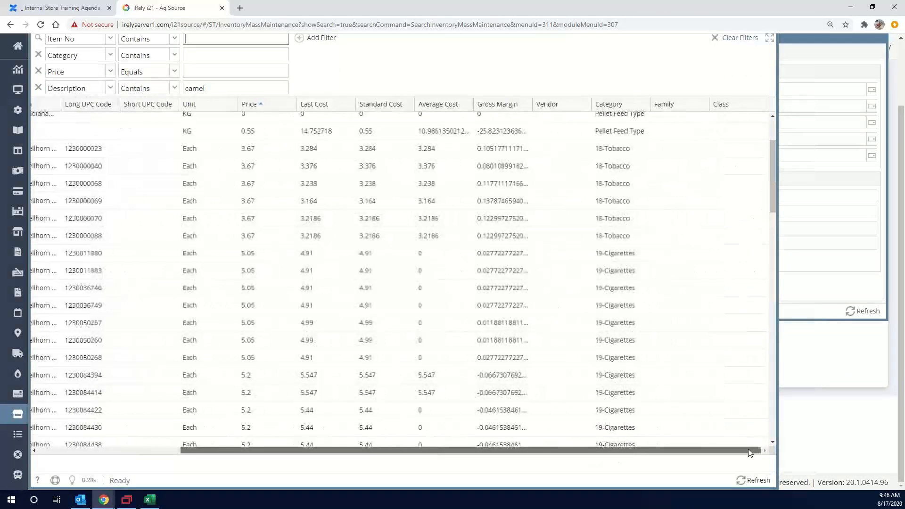
{"action": "left_click", "coordinate": [755, 480]}
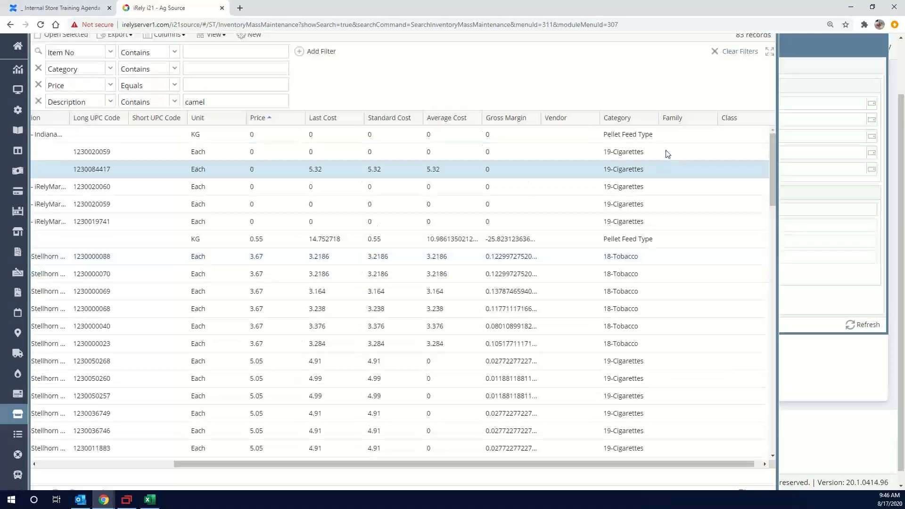
{"action": "scroll", "coordinate": [668, 154], "scroll_direction": "up", "scroll_amount": 2}
{"action": "scroll", "coordinate": [667, 156], "scroll_direction": "down", "scroll_amount": 4}
{"action": "scroll", "coordinate": [679, 191], "scroll_direction": "up", "scroll_amount": 3}
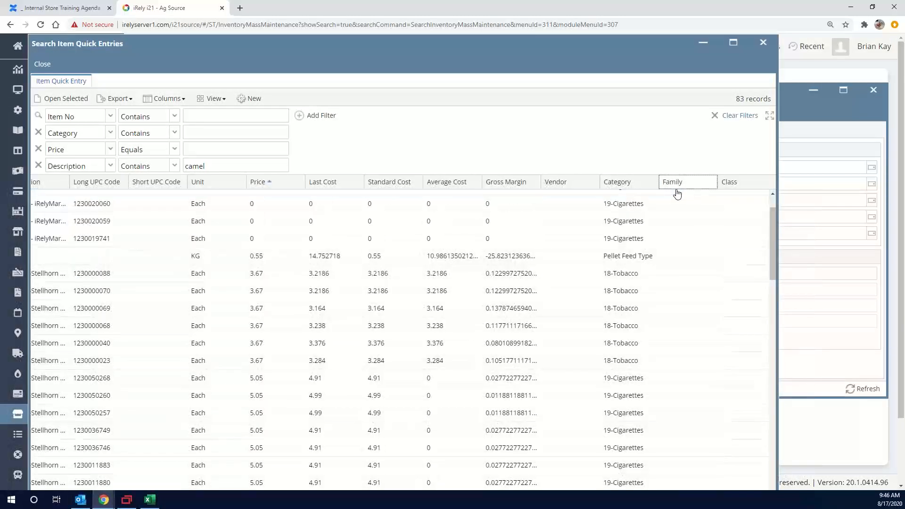
Add a Family filter containing camel to the quick entry search and review the matching items' descriptions and locations
{"action": "left_click", "coordinate": [678, 194]}
{"action": "left_click", "coordinate": [689, 225]}
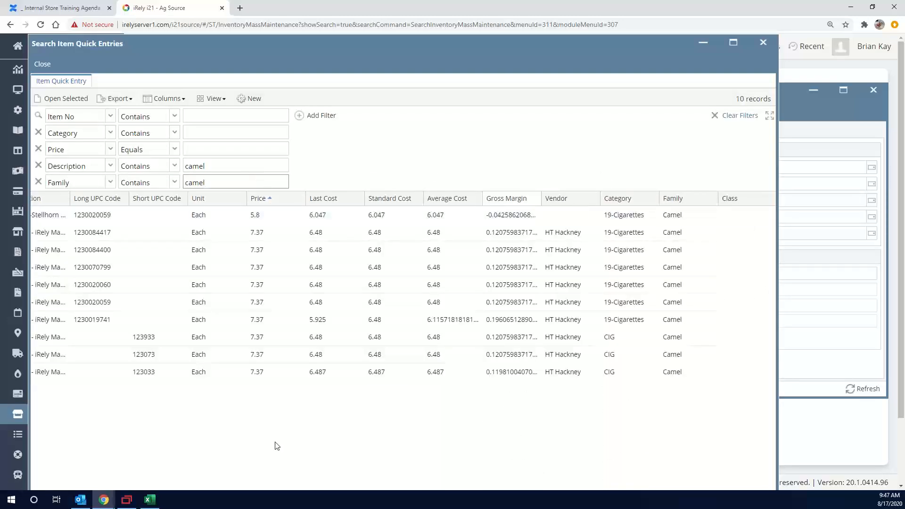
{"action": "scroll", "coordinate": [323, 393], "scroll_direction": "down", "scroll_amount": 1}
{"action": "left_click_drag", "start_coordinate": [288, 486], "coordinate": [130, 486]}
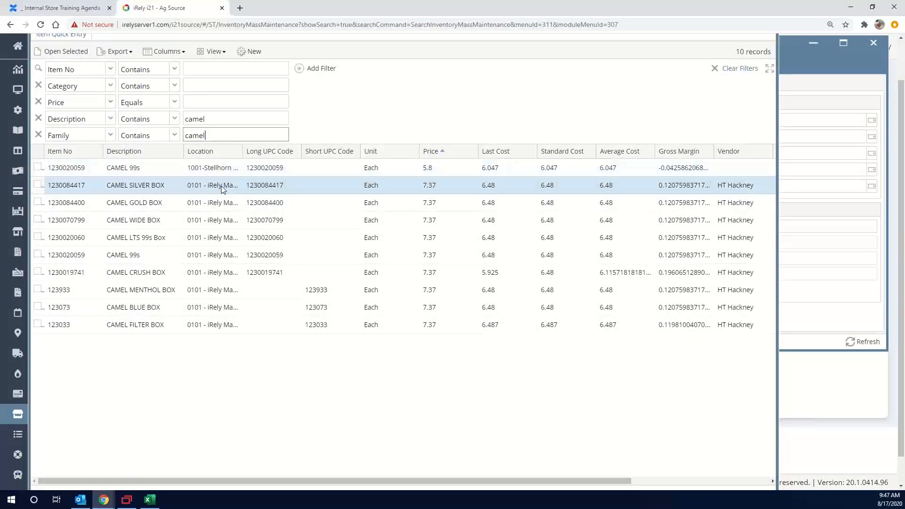
{"action": "left_click_drag", "start_coordinate": [395, 484], "coordinate": [249, 462]}
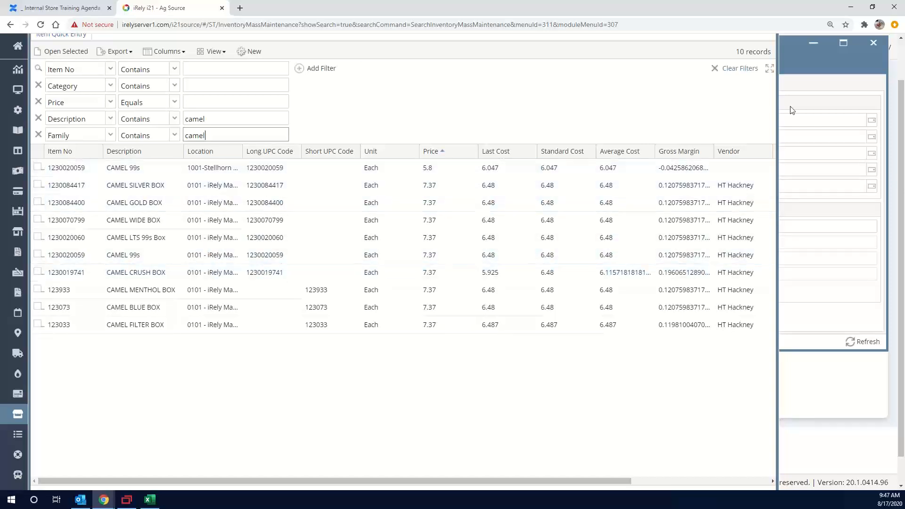
Move the Update Rebate/Discount window over the lower part of the camel item list and examine the items' Family column
{"action": "left_click", "coordinate": [810, 66]}
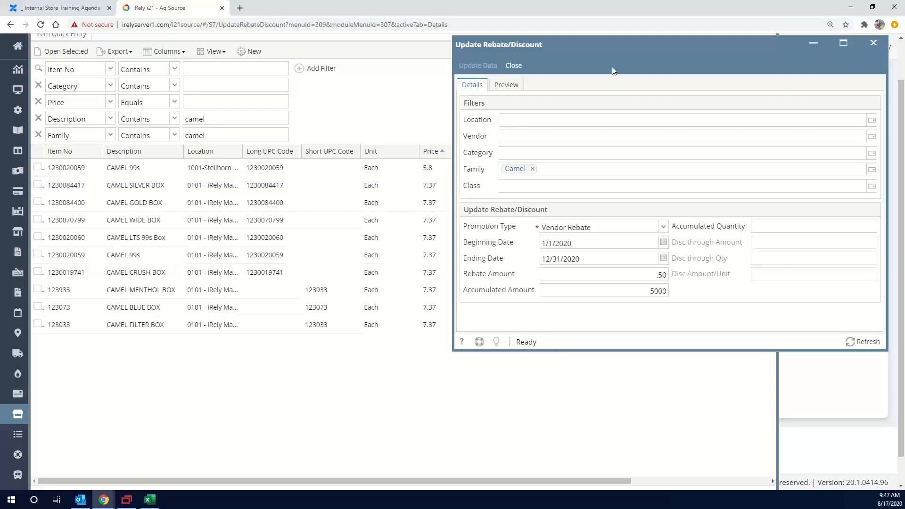
{"action": "left_click_drag", "start_coordinate": [643, 44], "coordinate": [350, 223]}
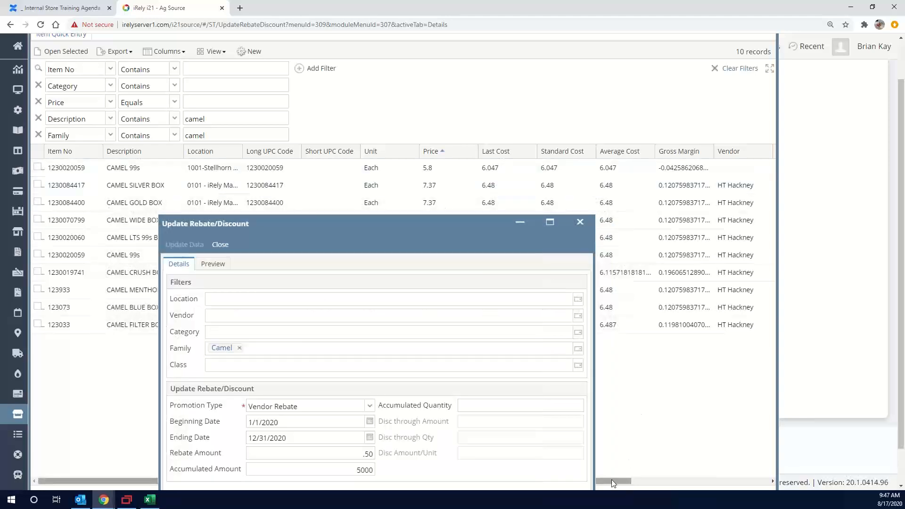
{"action": "left_click_drag", "start_coordinate": [613, 479], "coordinate": [729, 483]}
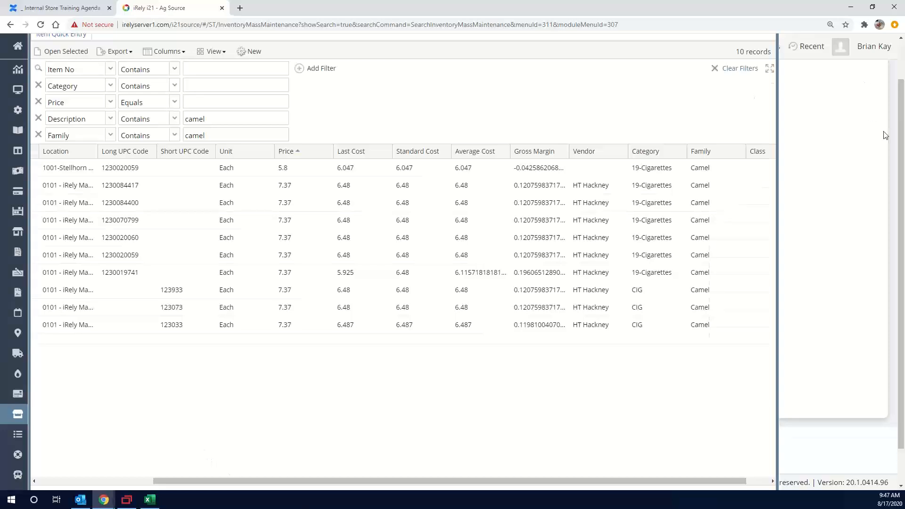
Arrange the open screens so the Update Rebate/Discount window lies in front of the Item Quick Entries search
{"action": "scroll", "coordinate": [790, 70], "scroll_direction": "up", "scroll_amount": 1}
{"action": "left_click", "coordinate": [703, 42]}
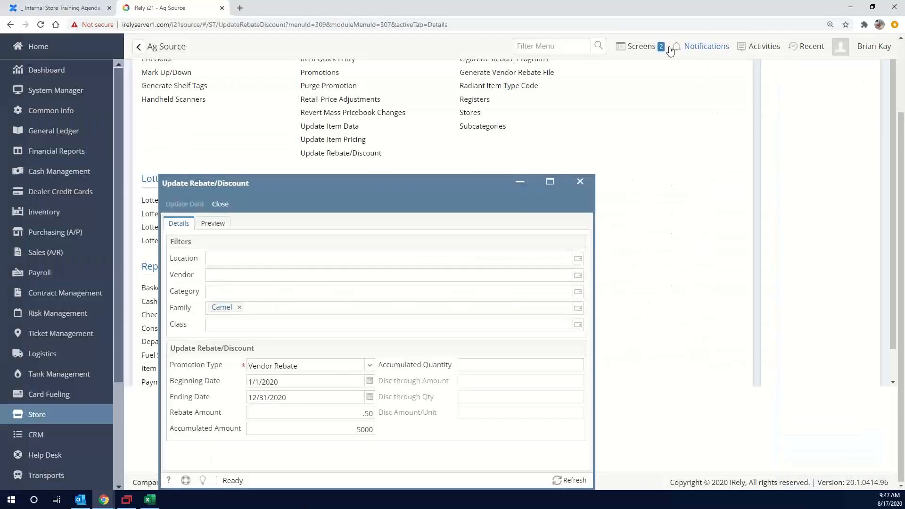
{"action": "left_click", "coordinate": [639, 49]}
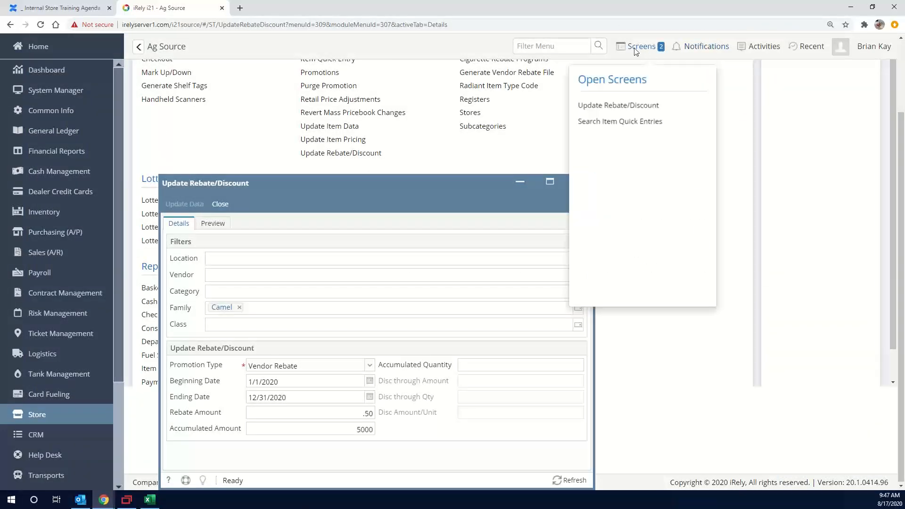
{"action": "left_click", "coordinate": [622, 115]}
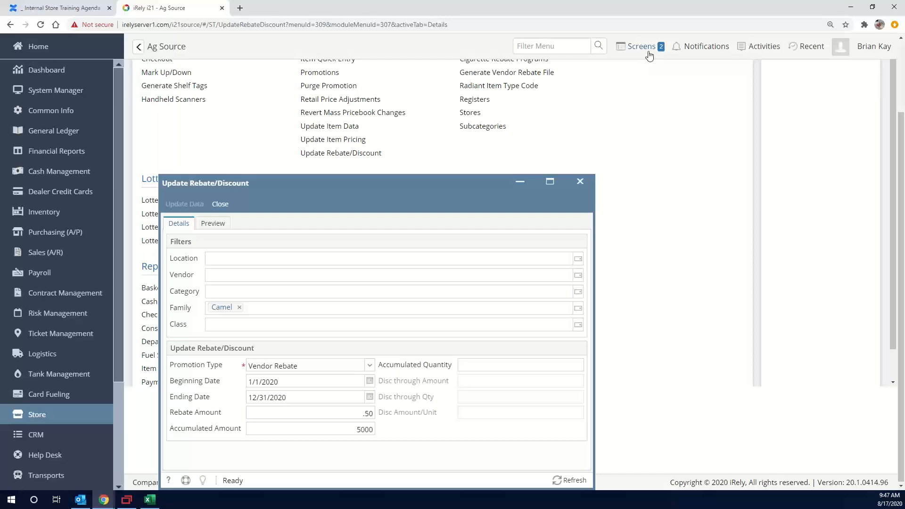
{"action": "left_click", "coordinate": [652, 56]}
{"action": "left_click", "coordinate": [639, 120]}
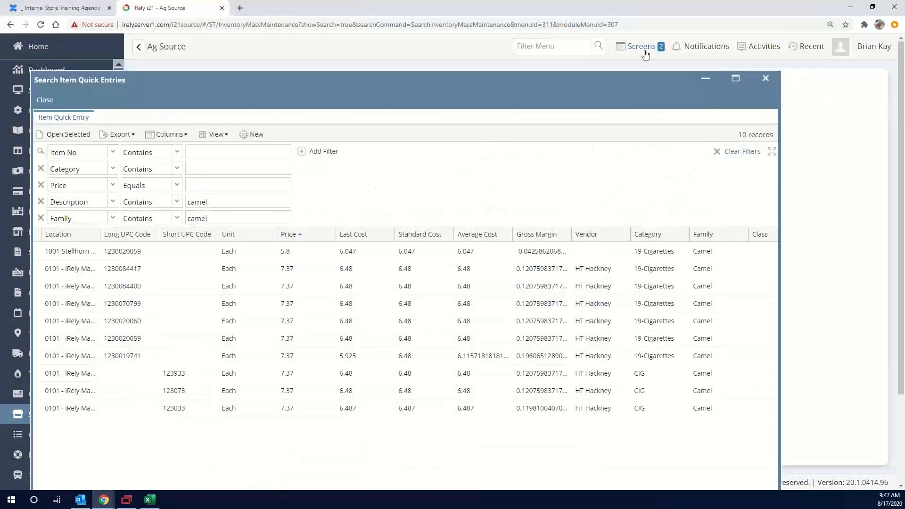
{"action": "left_click", "coordinate": [644, 49]}
{"action": "left_click", "coordinate": [639, 123]}
{"action": "left_click", "coordinate": [644, 51]}
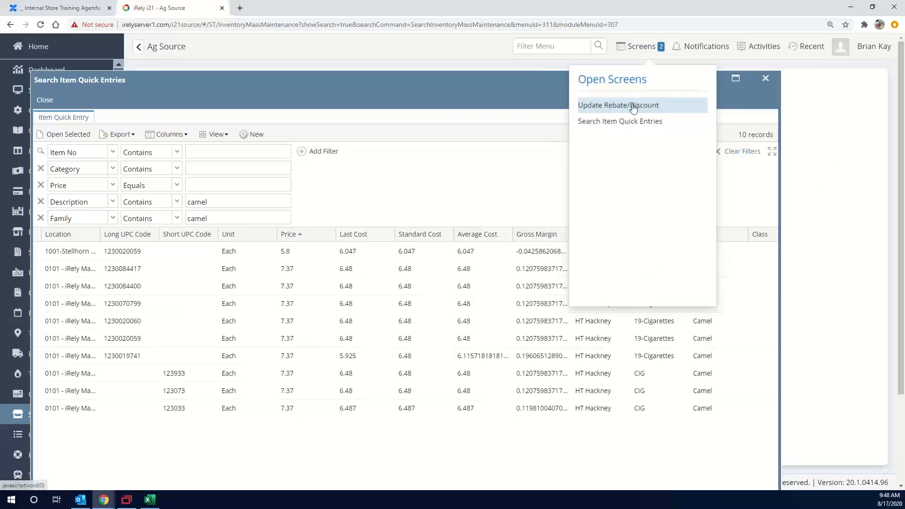
{"action": "left_click", "coordinate": [632, 106]}
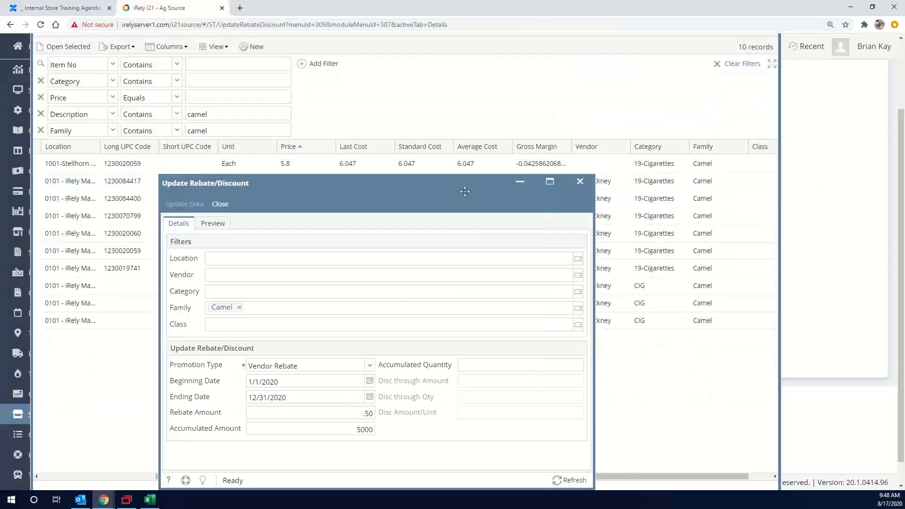
Capture a screenshot of the rebate details together with the camel item list and its Category and Family columns
{"action": "scroll", "coordinate": [656, 191], "scroll_direction": "up", "scroll_amount": 3}
{"action": "scroll", "coordinate": [836, 290], "scroll_direction": "down", "scroll_amount": 1}
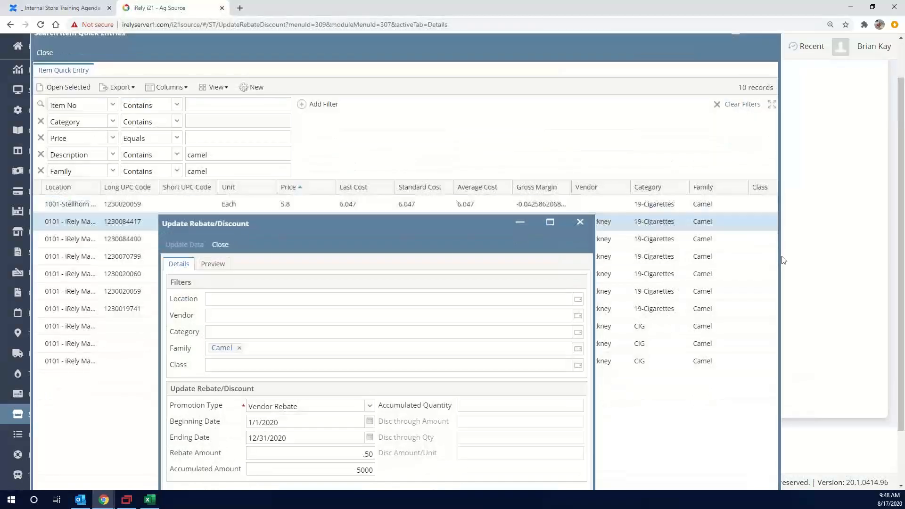
{"action": "key", "text": "Print"}
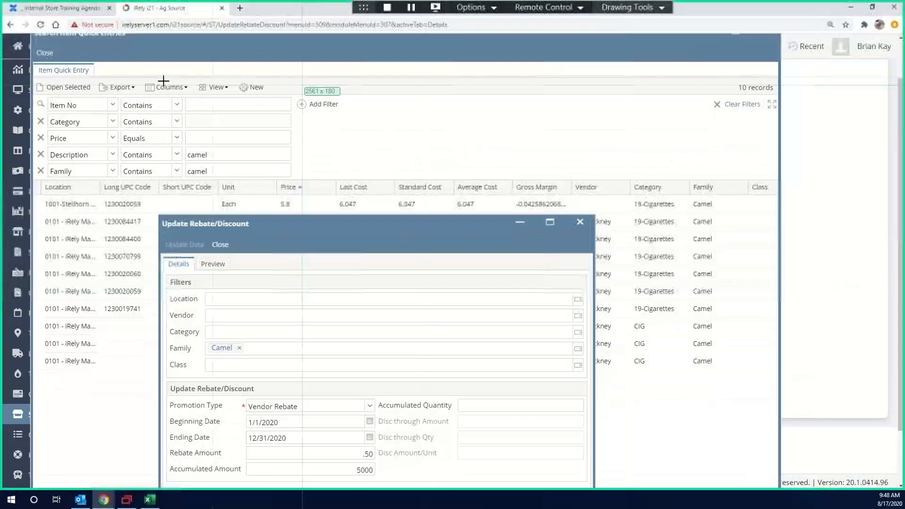
{"action": "left_click_drag", "start_coordinate": [26, 37], "coordinate": [802, 483]}
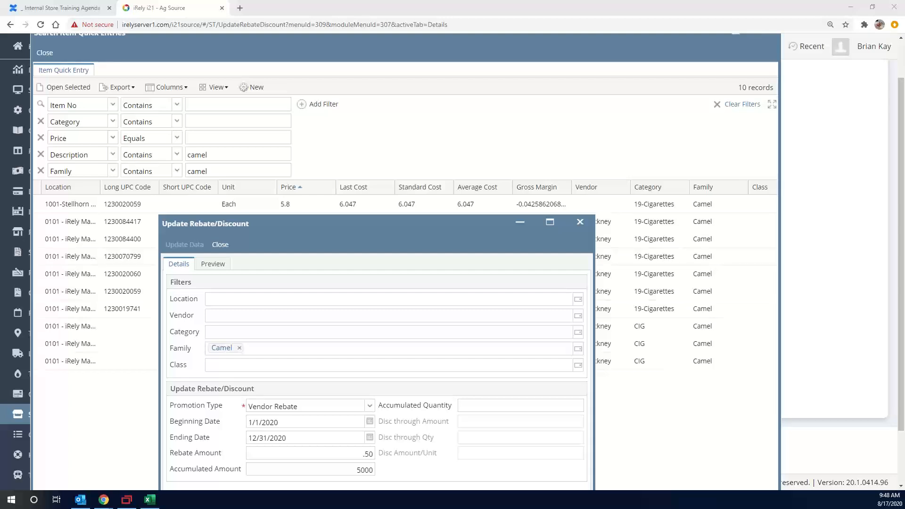
Close the Update Rebate/Discount window and the Item Quick Entries search
{"action": "left_click", "coordinate": [221, 247]}
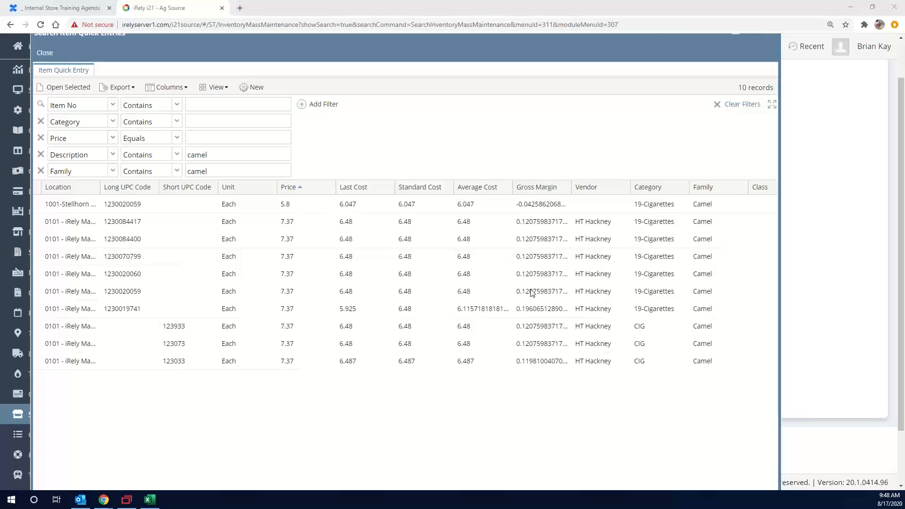
{"action": "scroll", "coordinate": [658, 313], "scroll_direction": "up", "scroll_amount": 1}
{"action": "left_click", "coordinate": [44, 100]}
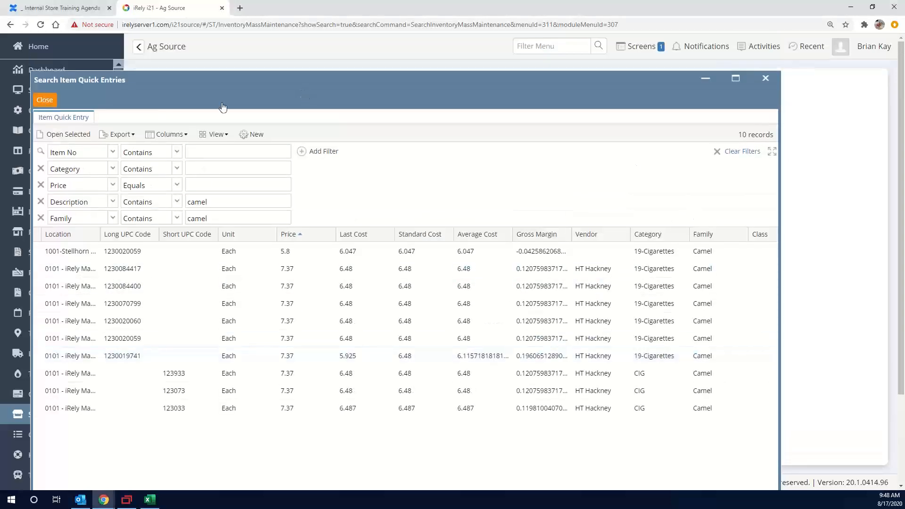
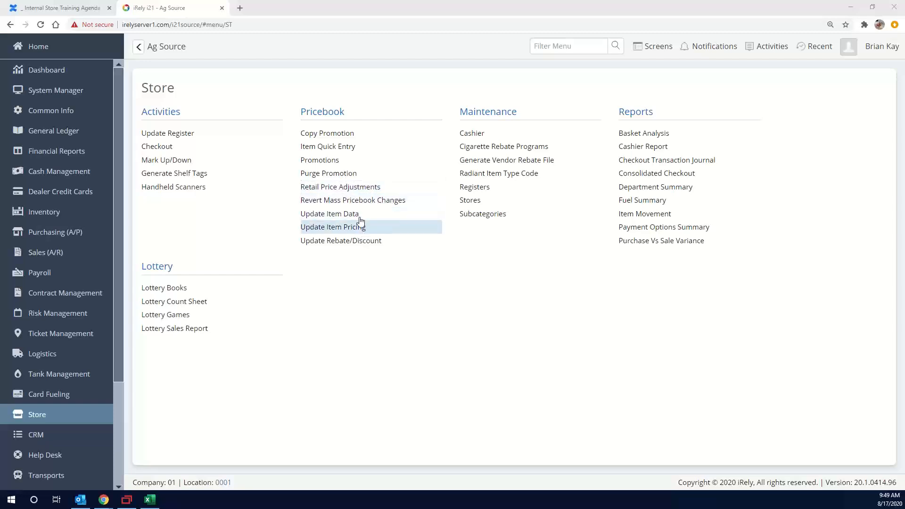
Open the Revert Mass Pricebook Changes search and sort the item data updates by date in descending order
{"action": "left_click", "coordinate": [391, 200]}
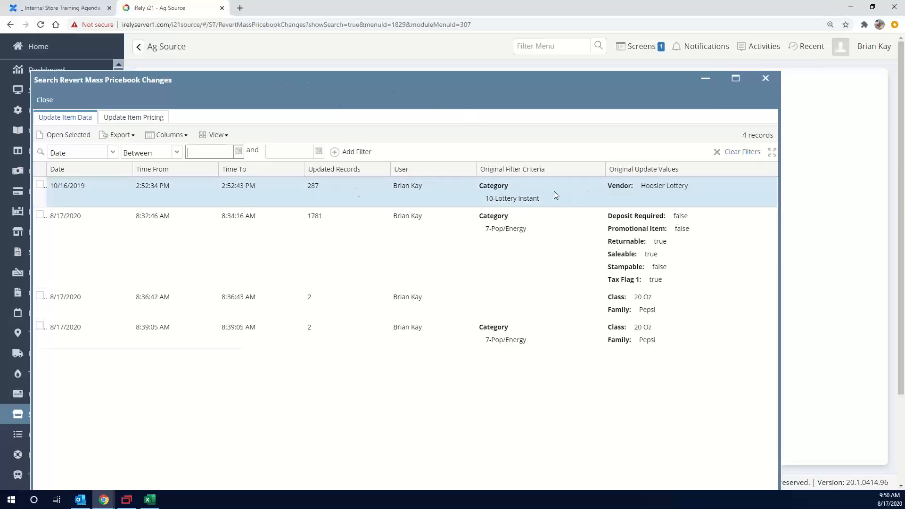
{"action": "left_click", "coordinate": [101, 175]}
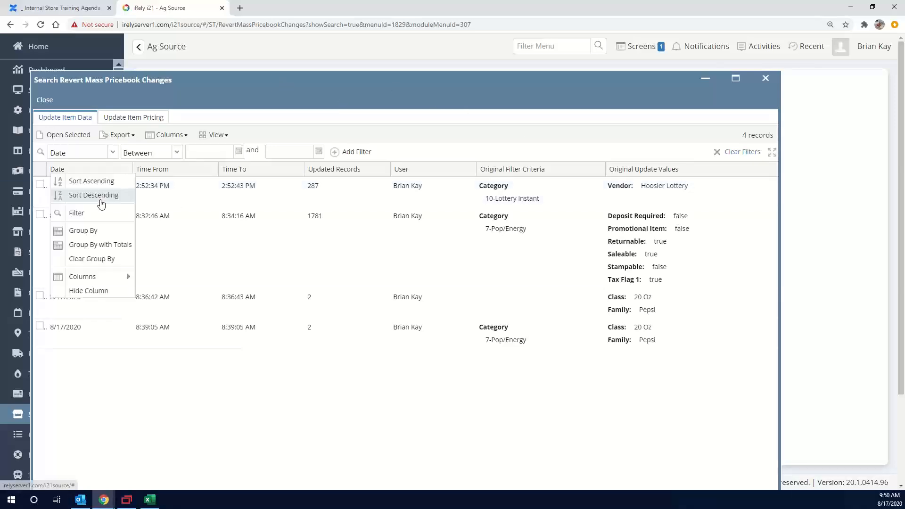
{"action": "left_click", "coordinate": [101, 196]}
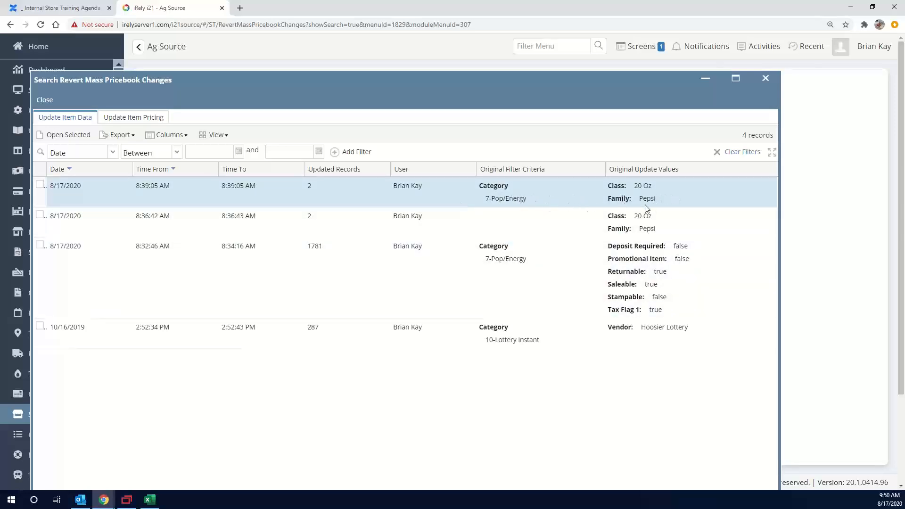
Open the 8:32:46 AM Pop/Energy update, review its item change records, and close it
{"action": "left_click", "coordinate": [113, 192]}
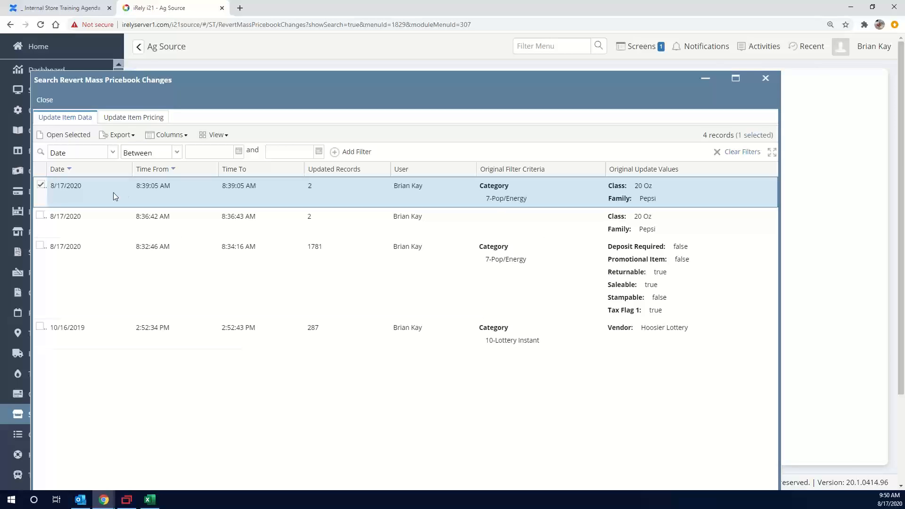
{"action": "left_click", "coordinate": [117, 264]}
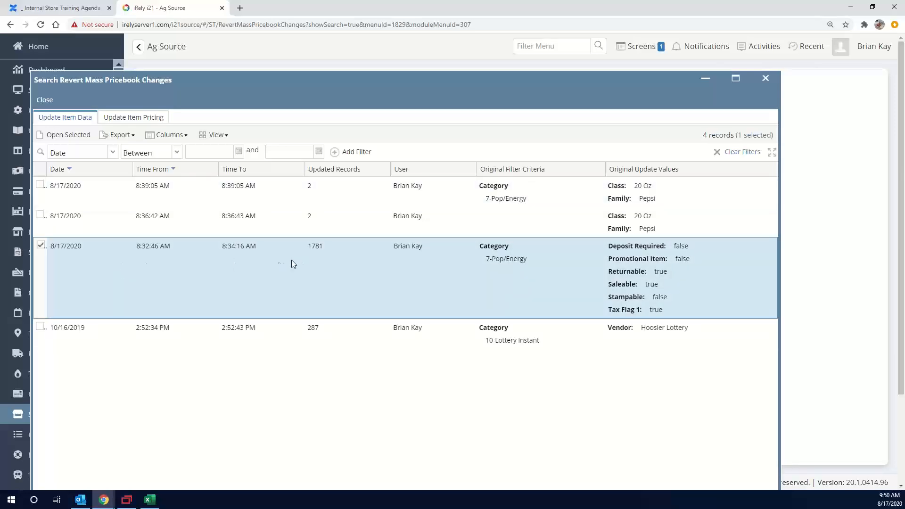
{"action": "left_click", "coordinate": [68, 135]}
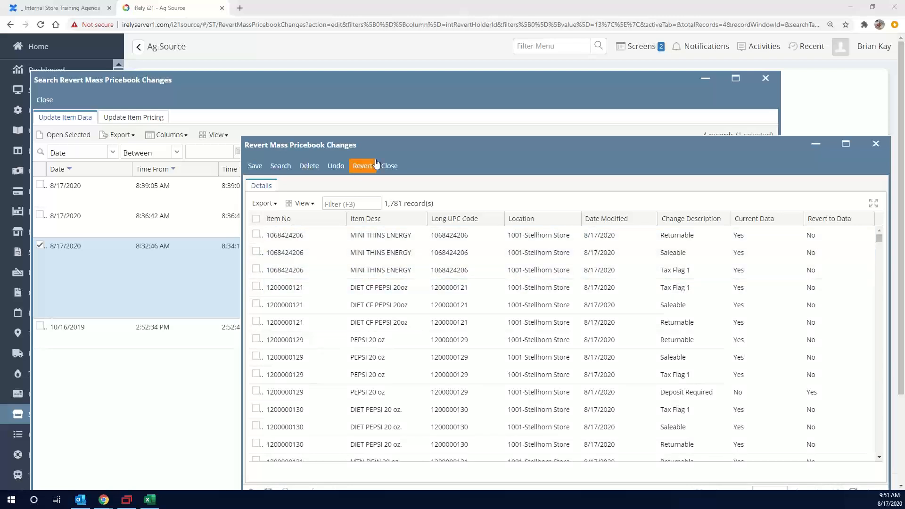
{"action": "left_click", "coordinate": [389, 167]}
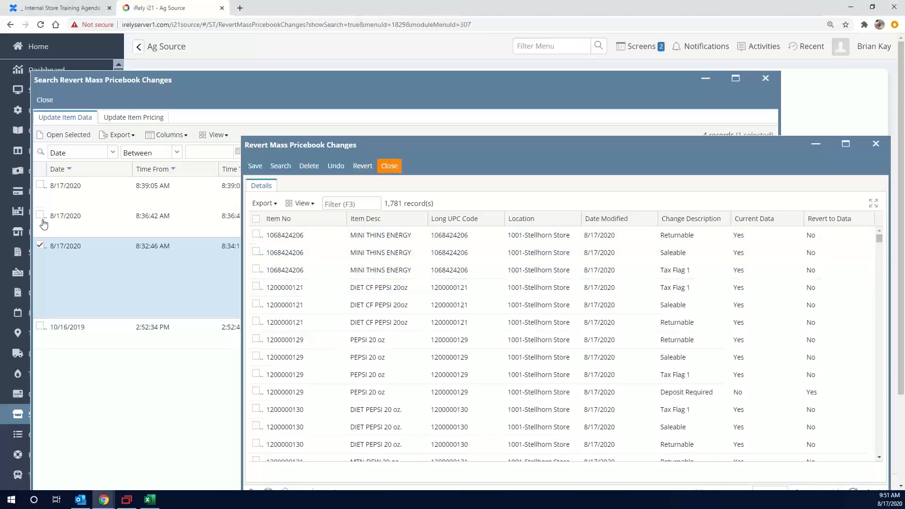
Revert the Family change of DIET CF PEPSI 20oz from the 8:36:42 AM update and close the record
{"action": "left_click", "coordinate": [55, 191]}
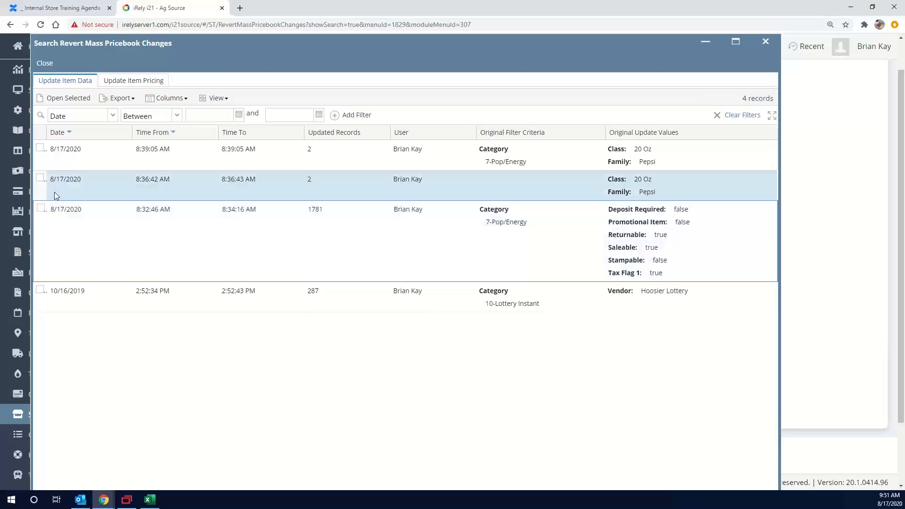
{"action": "double_click", "coordinate": [87, 188]}
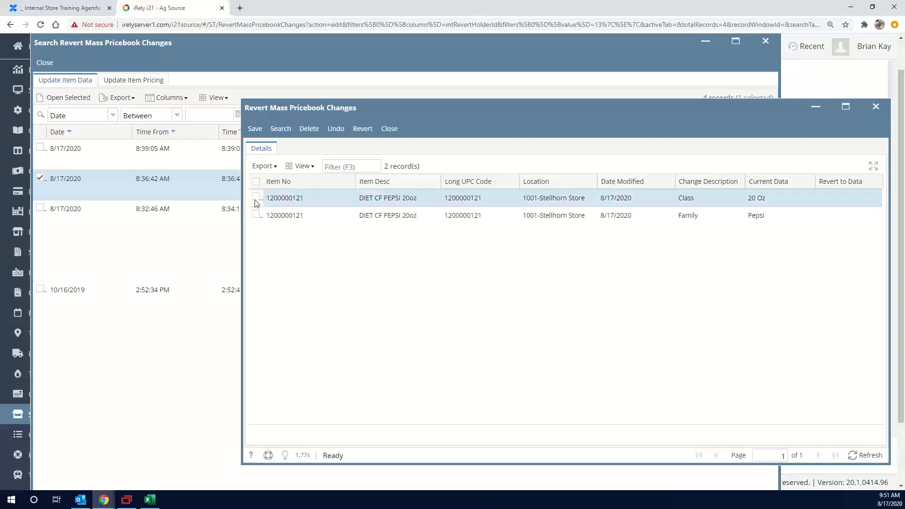
{"action": "left_click", "coordinate": [256, 215]}
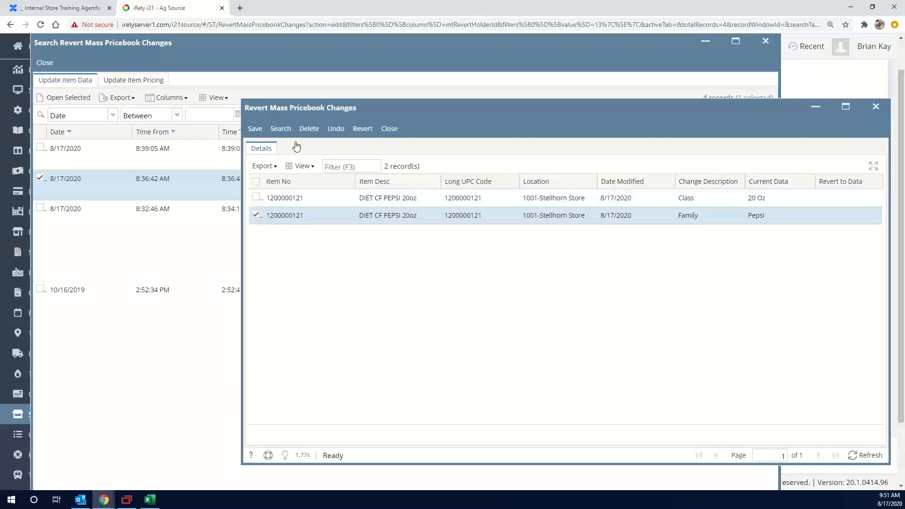
{"action": "left_click", "coordinate": [362, 132]}
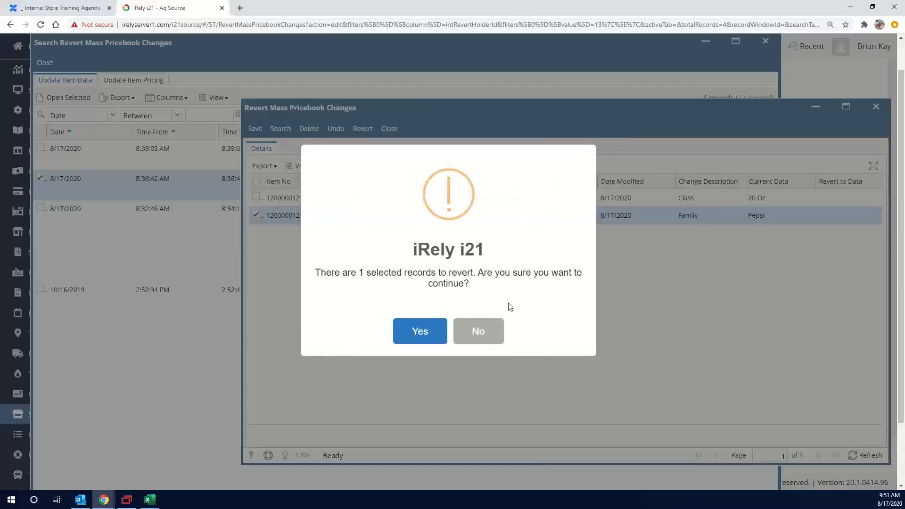
{"action": "left_click", "coordinate": [419, 332]}
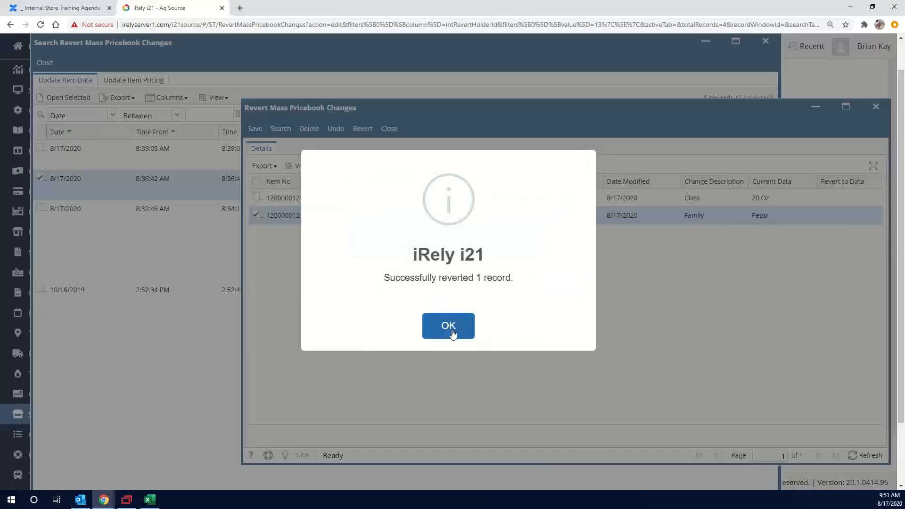
{"action": "left_click", "coordinate": [449, 327]}
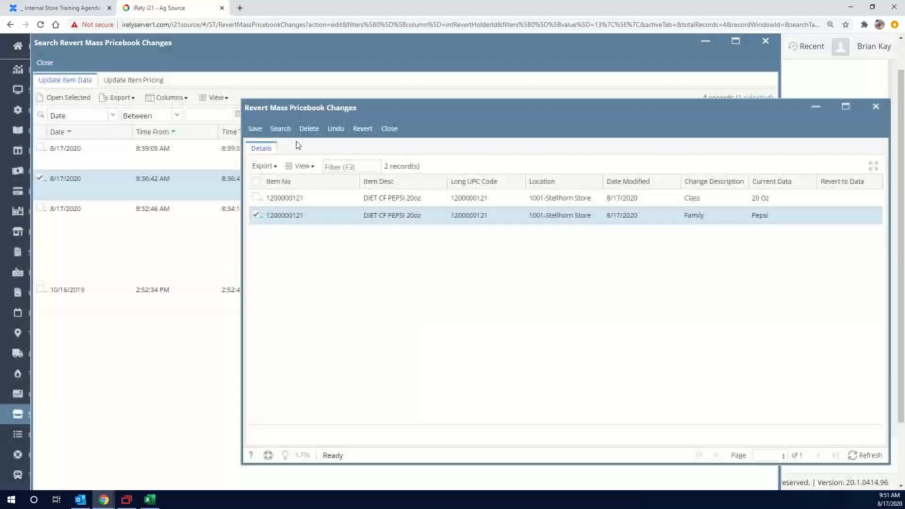
{"action": "left_click", "coordinate": [389, 129]}
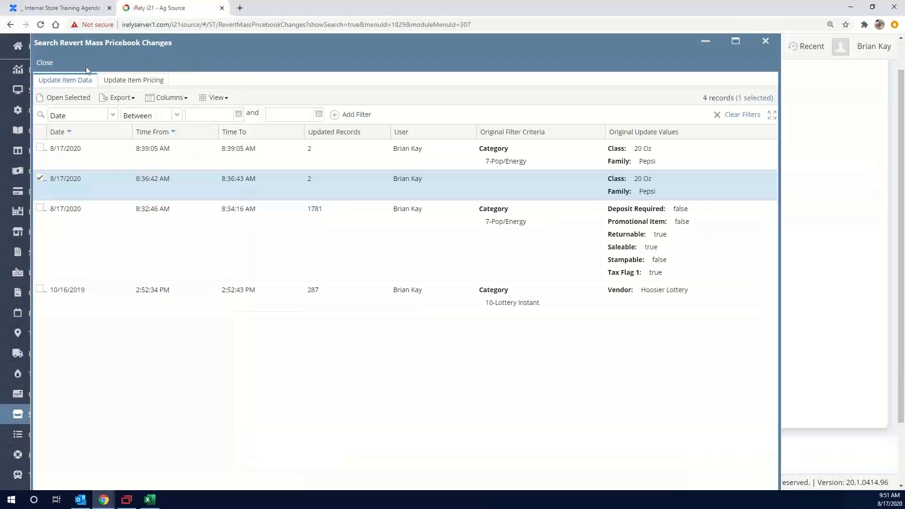
Minimize the revert search, open Item Quick Entry, and clear its camel Family and Description filters
{"action": "left_click", "coordinate": [705, 41]}
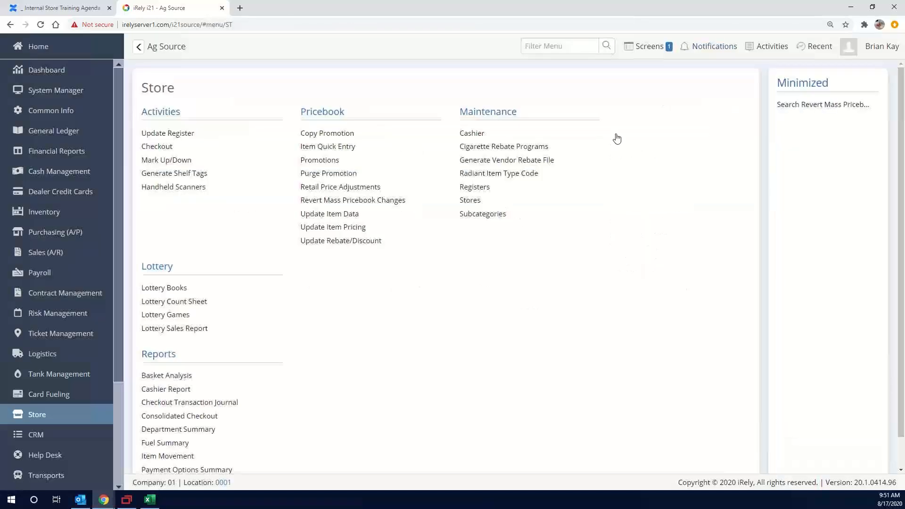
{"action": "left_click", "coordinate": [326, 146]}
{"action": "double_click", "coordinate": [230, 217]}
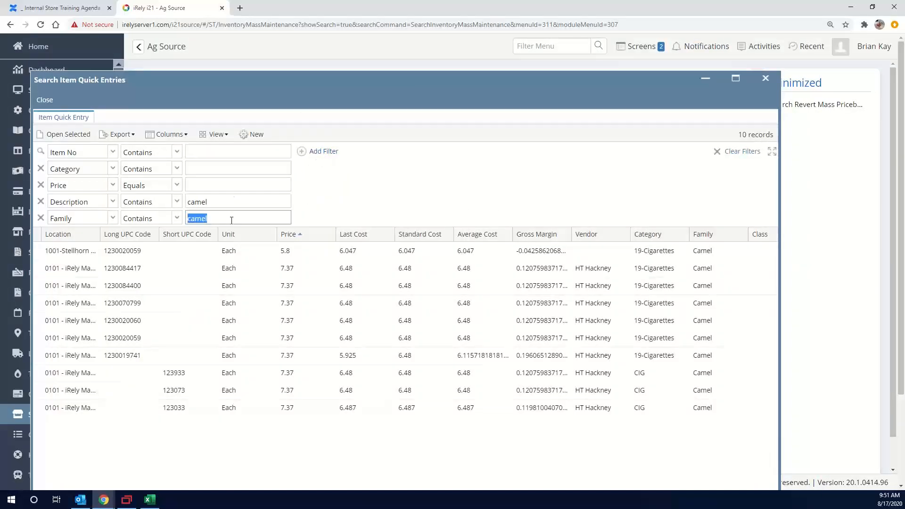
{"action": "key", "text": "BackSpace"}
{"action": "double_click", "coordinate": [228, 206]}
{"action": "key", "text": "BackSpace"}
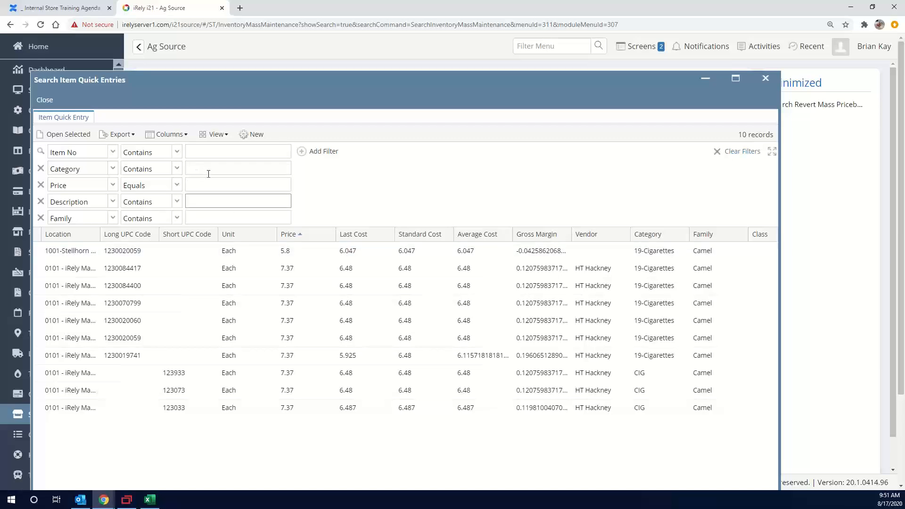
{"action": "left_click", "coordinate": [221, 153]}
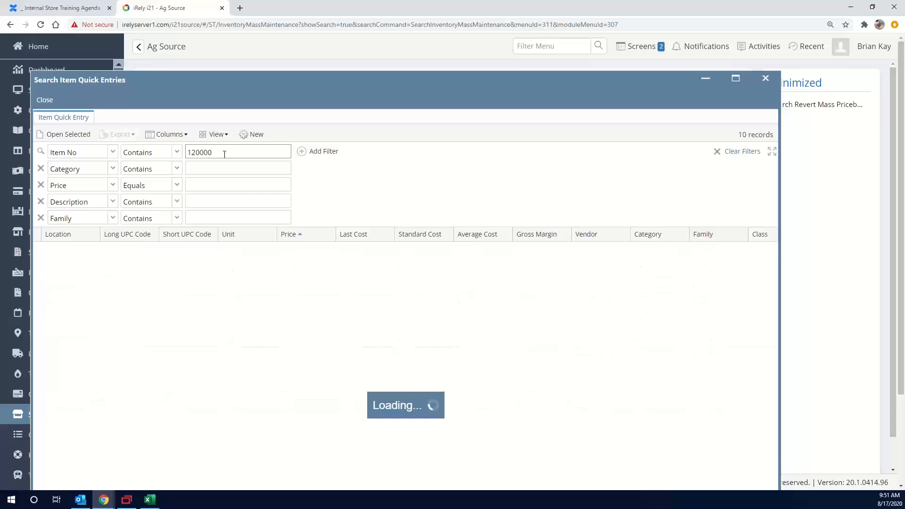
{"action": "left_click", "coordinate": [770, 238]}
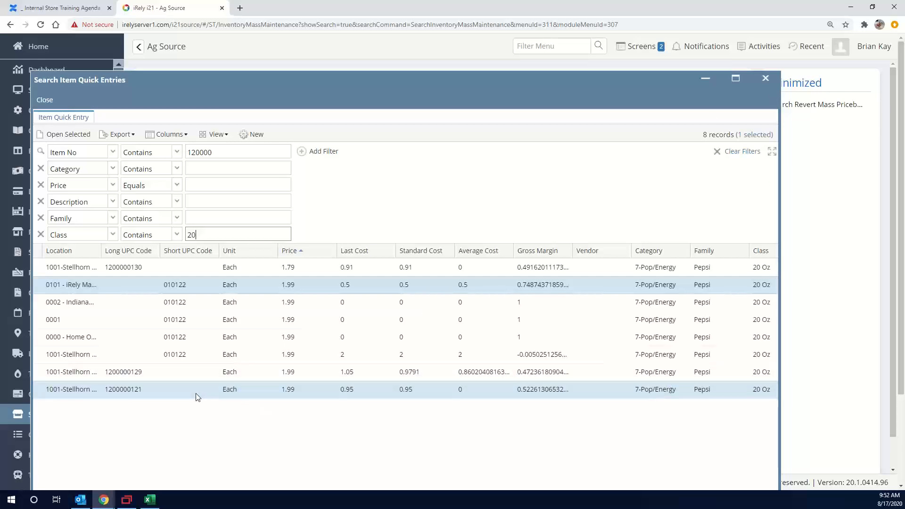
{"action": "left_click", "coordinate": [213, 396], "text": "ctrl"}
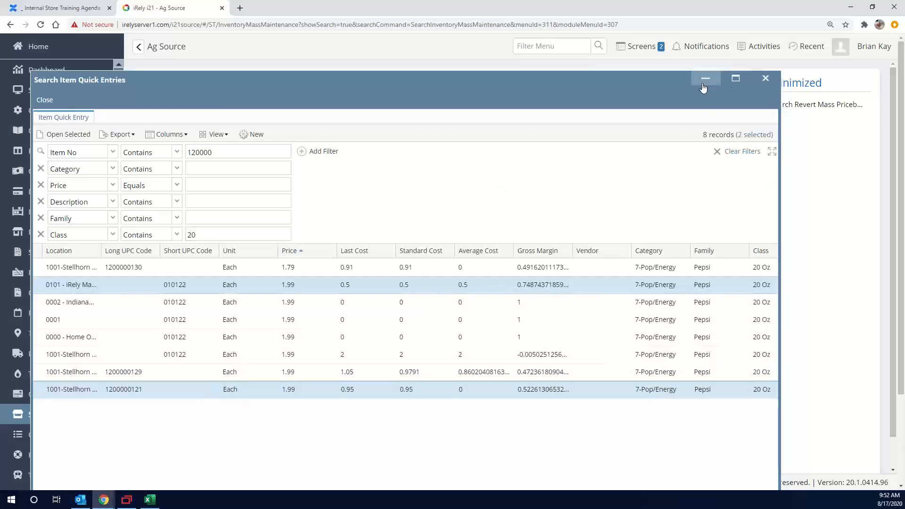
Reopen the 8:36:42 AM update from the revert search and copy the Long UPC Code of its Family record
{"action": "left_click", "coordinate": [826, 106]}
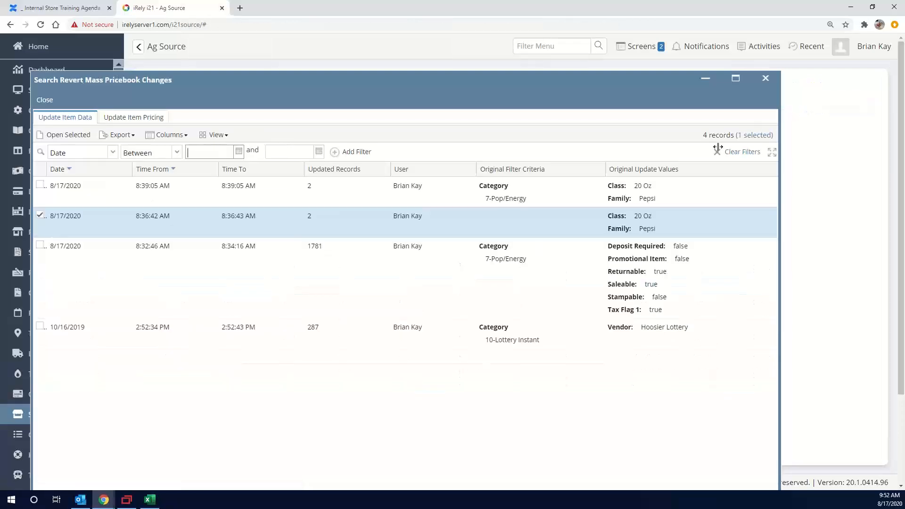
{"action": "double_click", "coordinate": [400, 223]}
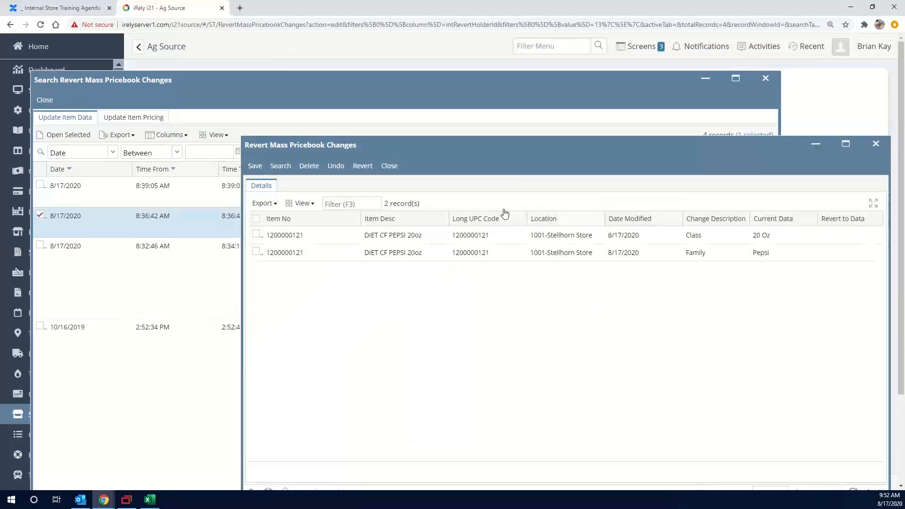
{"action": "right_click", "coordinate": [474, 253]}
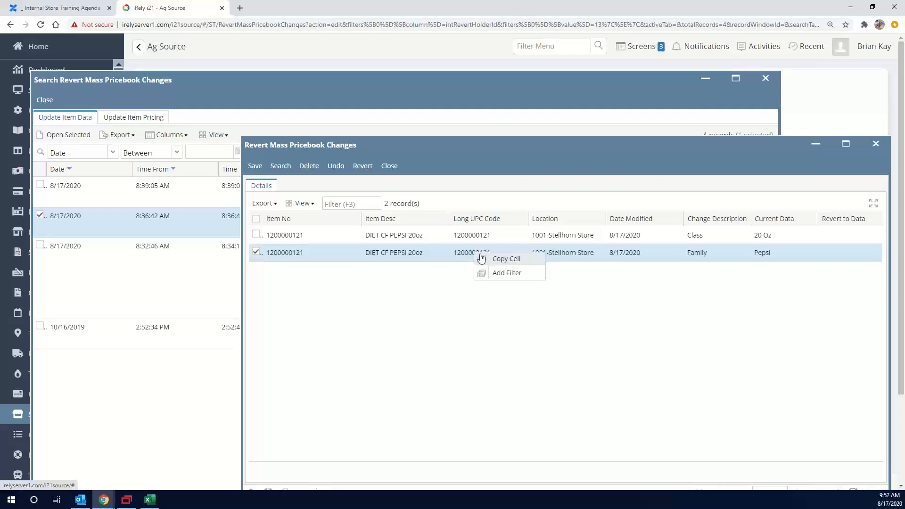
{"action": "left_click", "coordinate": [505, 258]}
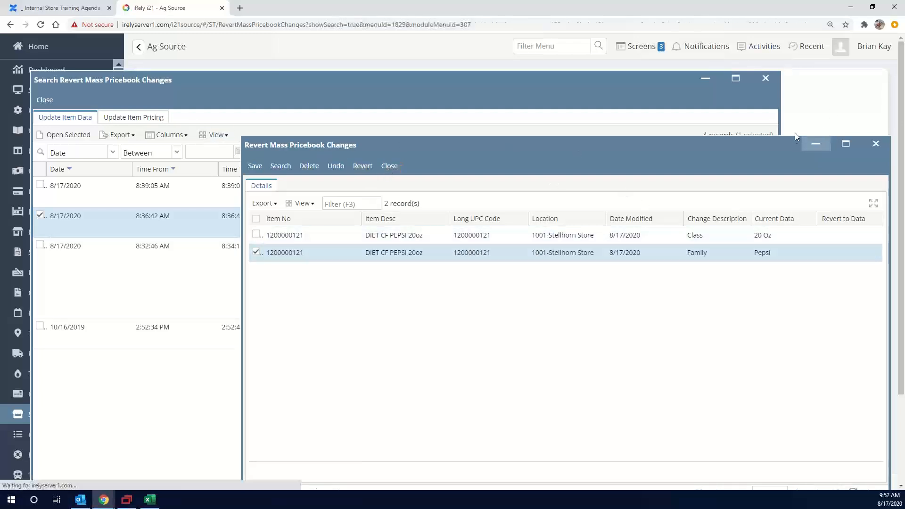
{"action": "left_click", "coordinate": [816, 142]}
{"action": "left_click", "coordinate": [706, 42]}
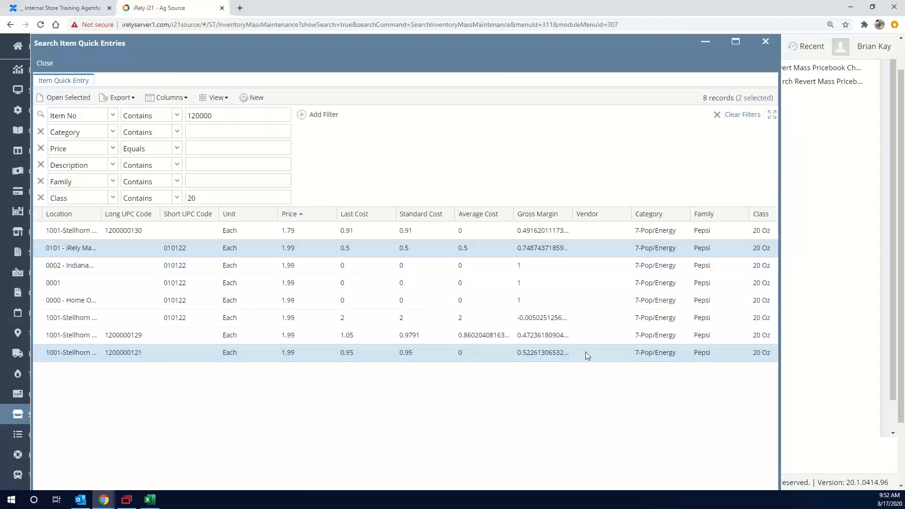
{"action": "right_click", "coordinate": [121, 353]}
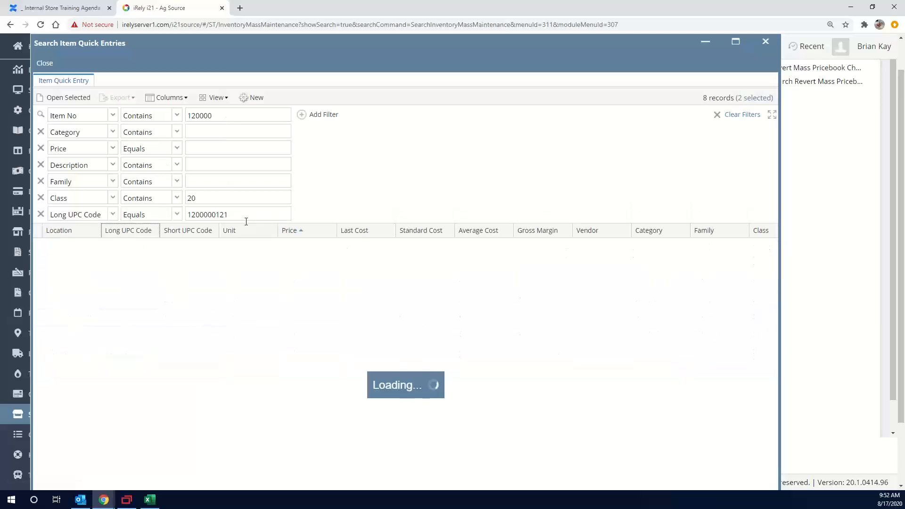
{"action": "double_click", "coordinate": [214, 196]}
{"action": "key", "text": "BackSpace"}
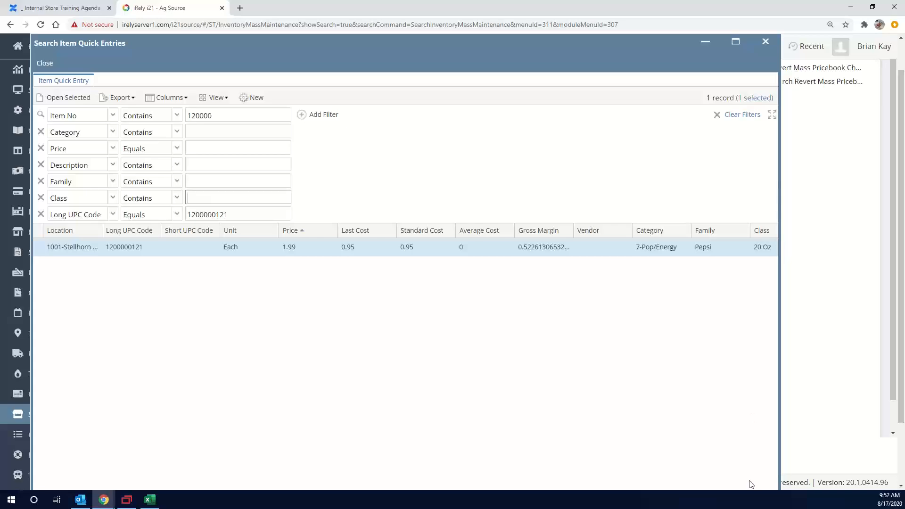
Refresh the filtered item list, check the item's Family and Class values, and minimize the search
{"action": "scroll", "coordinate": [770, 341], "scroll_direction": "down", "scroll_amount": 3}
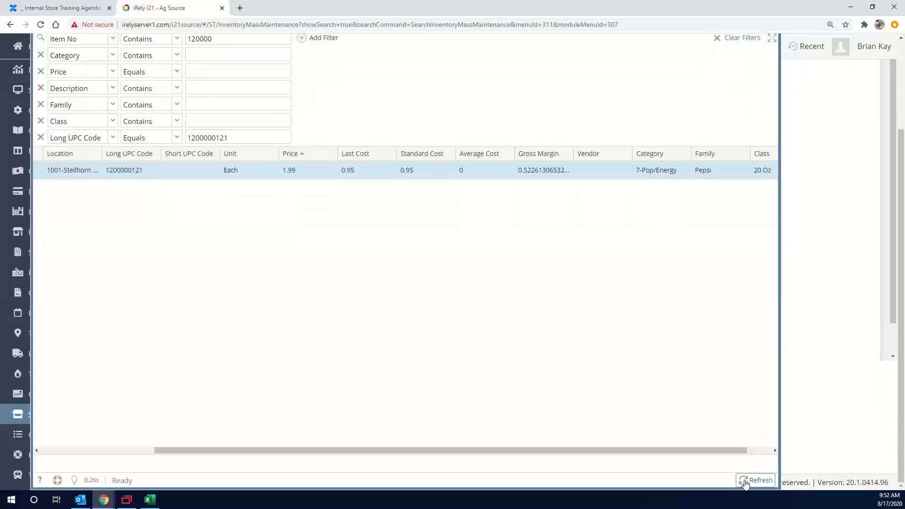
{"action": "left_click", "coordinate": [755, 480]}
{"action": "scroll", "coordinate": [719, 307], "scroll_direction": "up", "scroll_amount": 3}
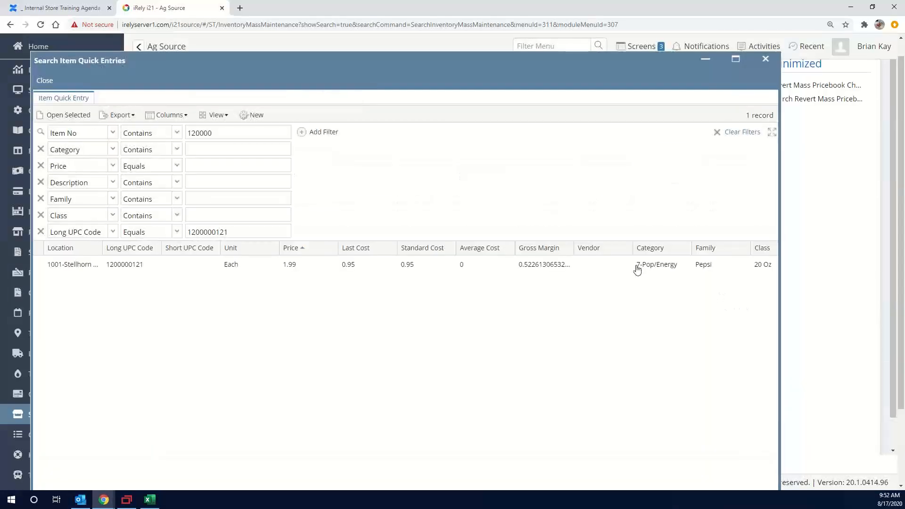
{"action": "left_click", "coordinate": [705, 59]}
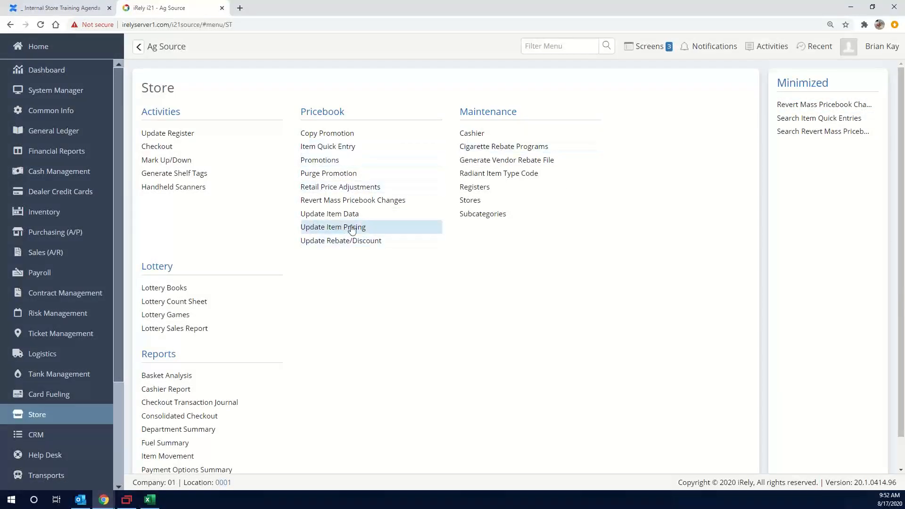
Open the 8:39:05 AM update and revert both the Class and Family changes of DIET PEPSI 20 oz
{"action": "left_click", "coordinate": [359, 204]}
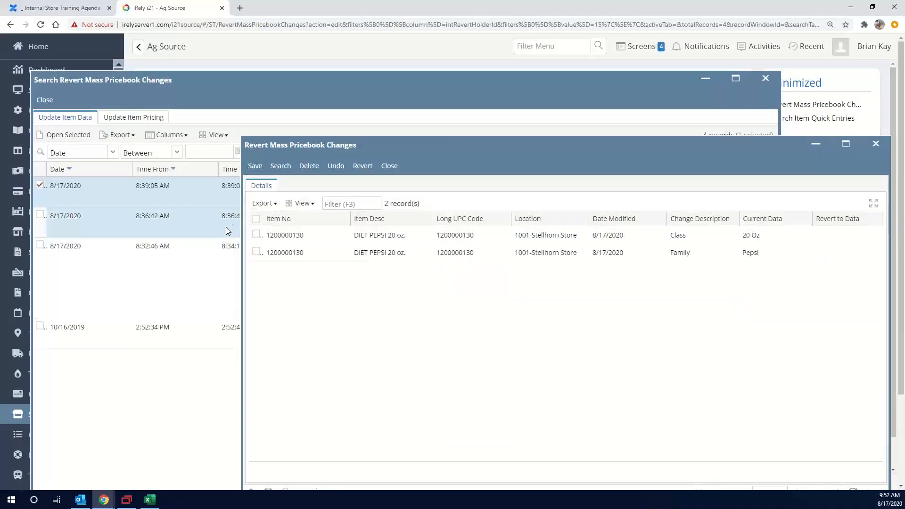
{"action": "left_click", "coordinate": [256, 235]}
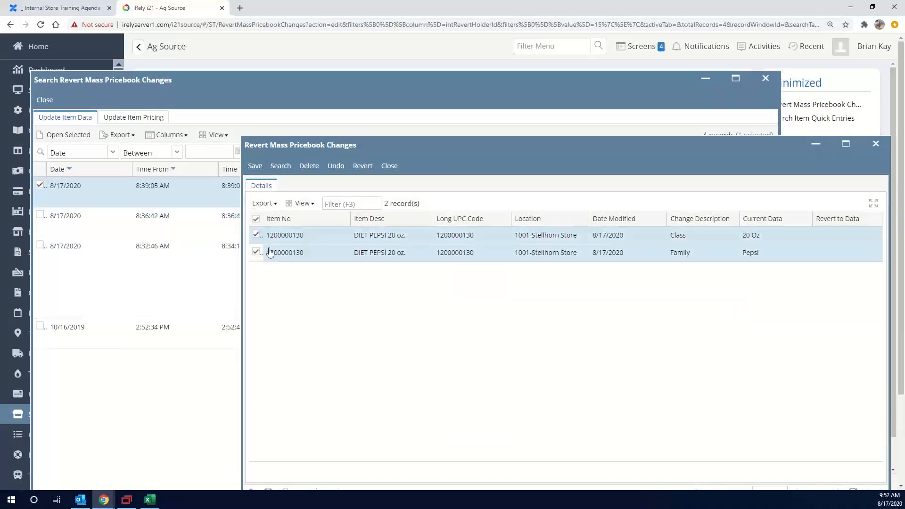
{"action": "left_click", "coordinate": [257, 252]}
{"action": "left_click", "coordinate": [363, 166]}
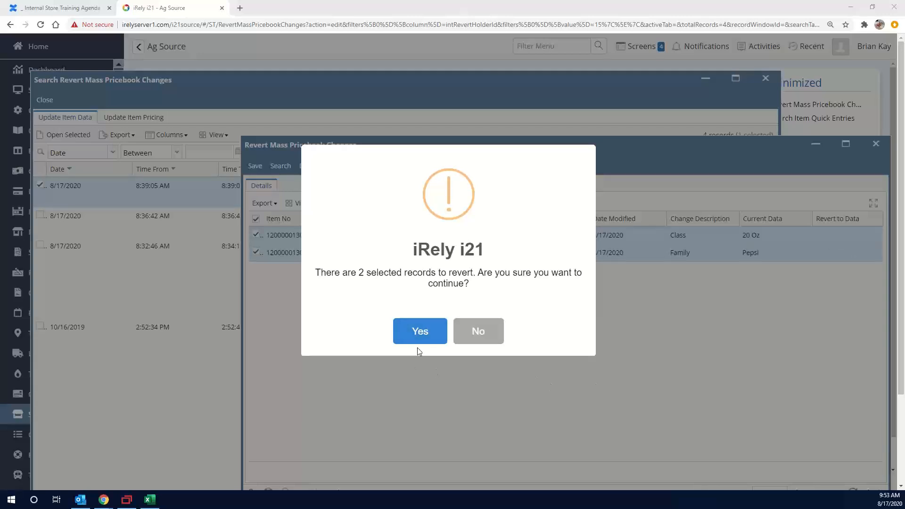
{"action": "left_click", "coordinate": [420, 331]}
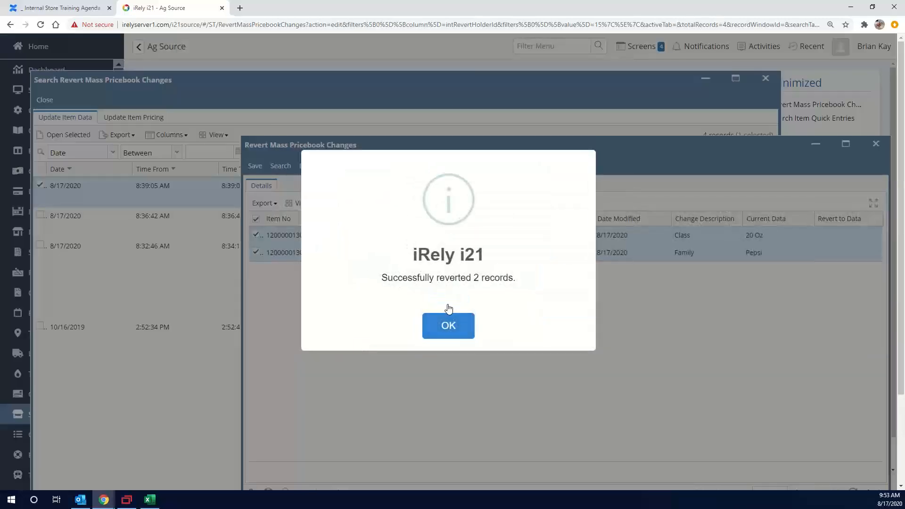
{"action": "left_click", "coordinate": [449, 326]}
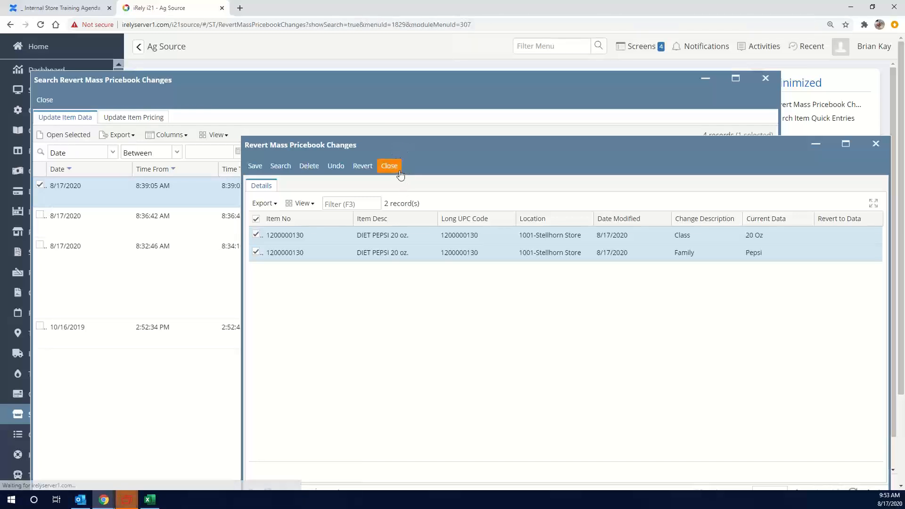
Close the reverted update, list the item pricing updates, and sort them by date in descending order
{"action": "left_click", "coordinate": [400, 173]}
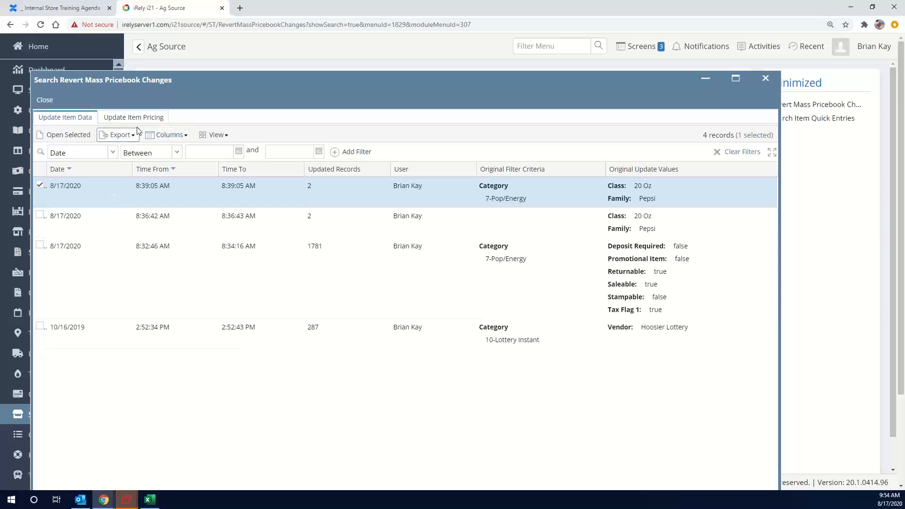
{"action": "left_click", "coordinate": [168, 117]}
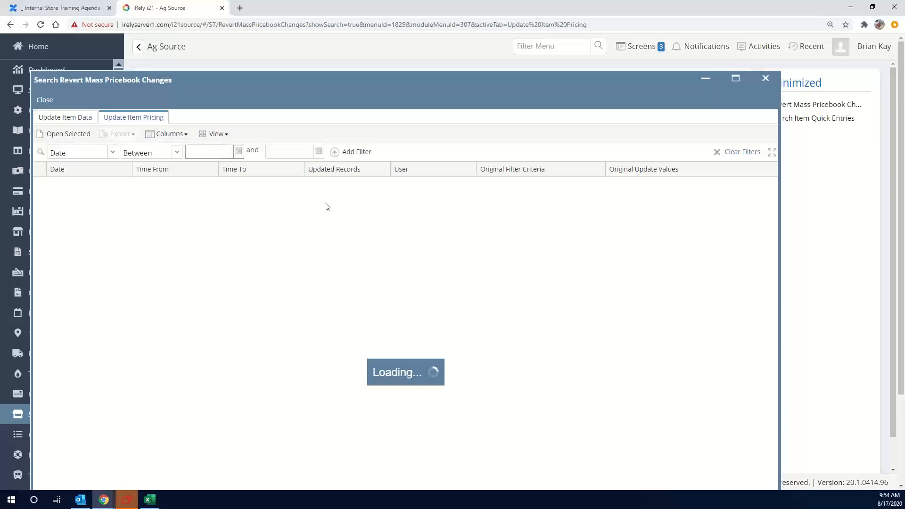
{"action": "double_click", "coordinate": [287, 208]}
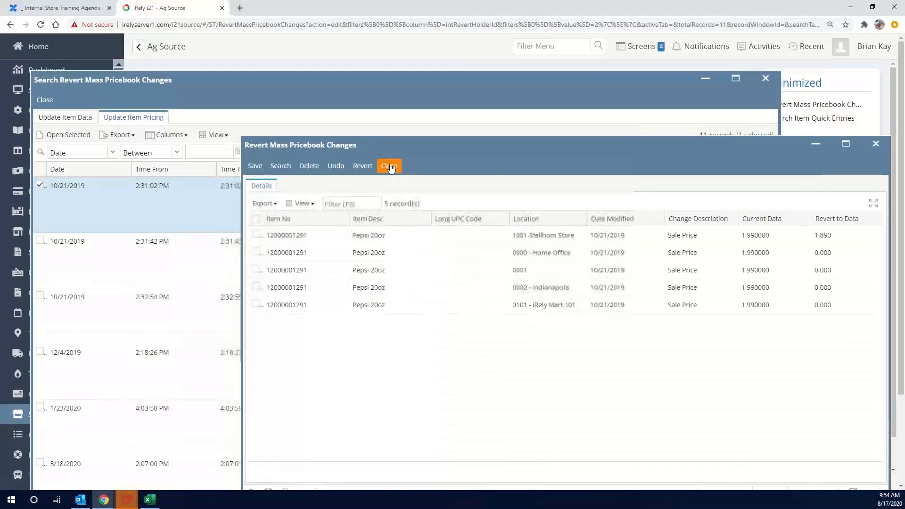
{"action": "left_click", "coordinate": [390, 166]}
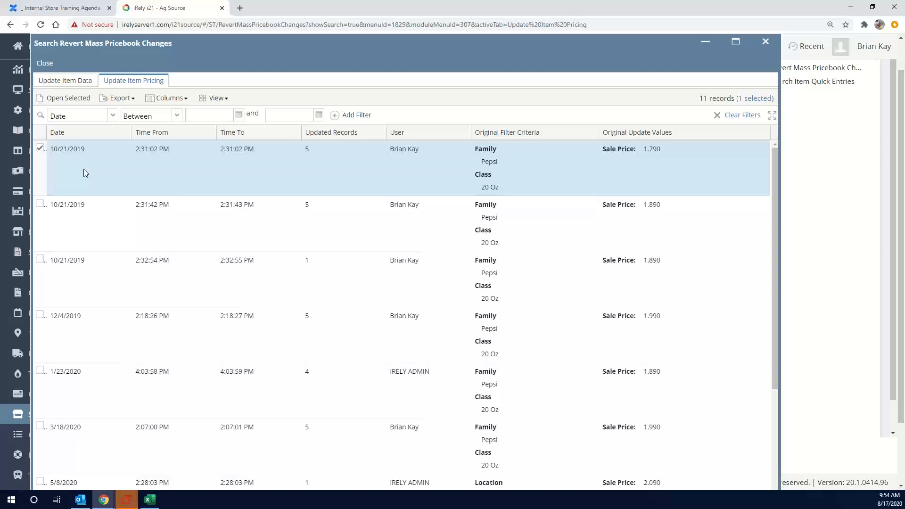
{"action": "right_click", "coordinate": [91, 134]}
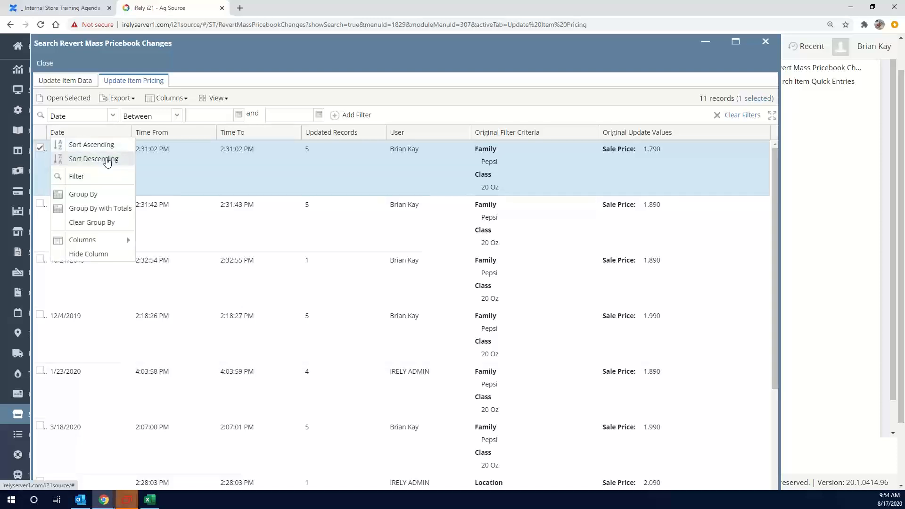
{"action": "left_click", "coordinate": [107, 162]}
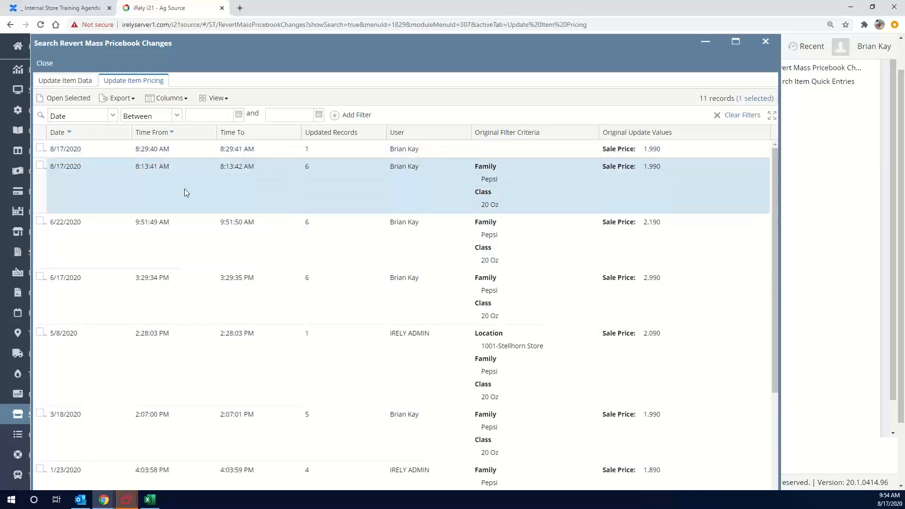
Open the 8/17/2020 8:13:41 AM pricing update, revert the PEPSI 20 oz Sale Price at 1001-Stellhorn Store, and close the update
{"action": "double_click", "coordinate": [183, 188]}
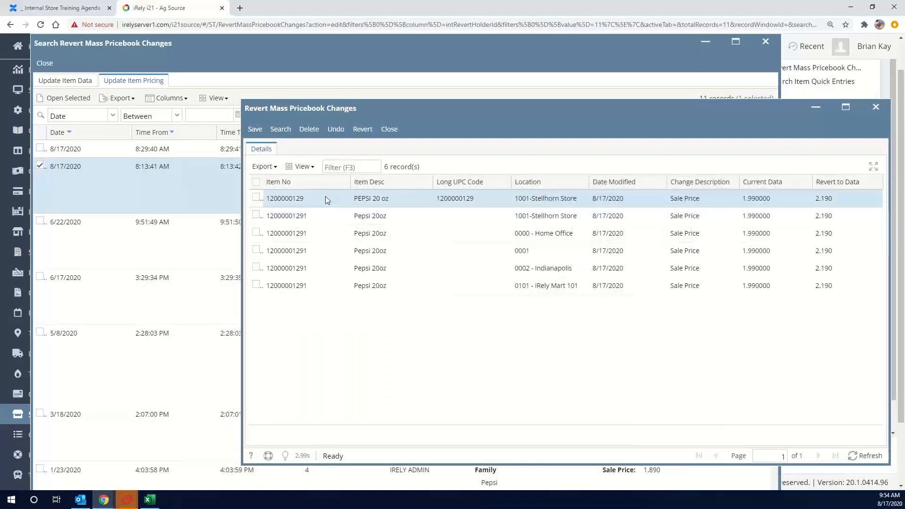
{"action": "left_click", "coordinate": [400, 203]}
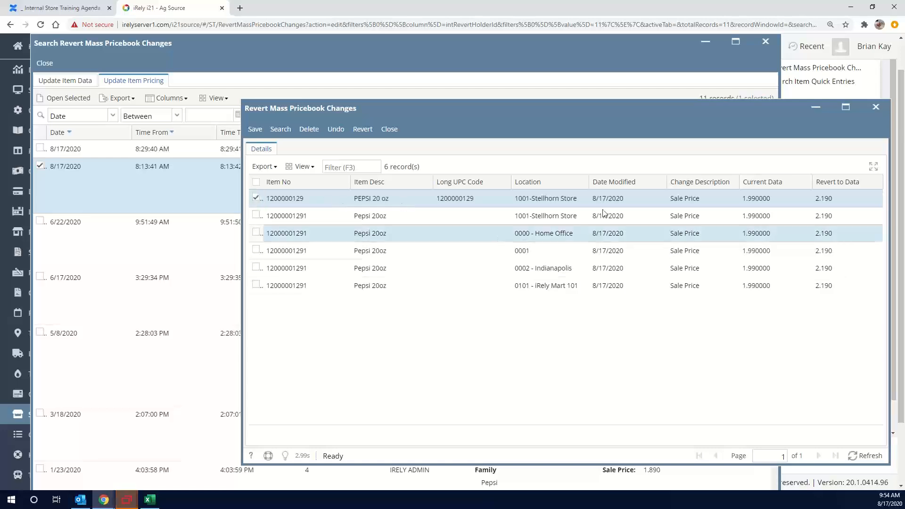
{"action": "left_click", "coordinate": [364, 133]}
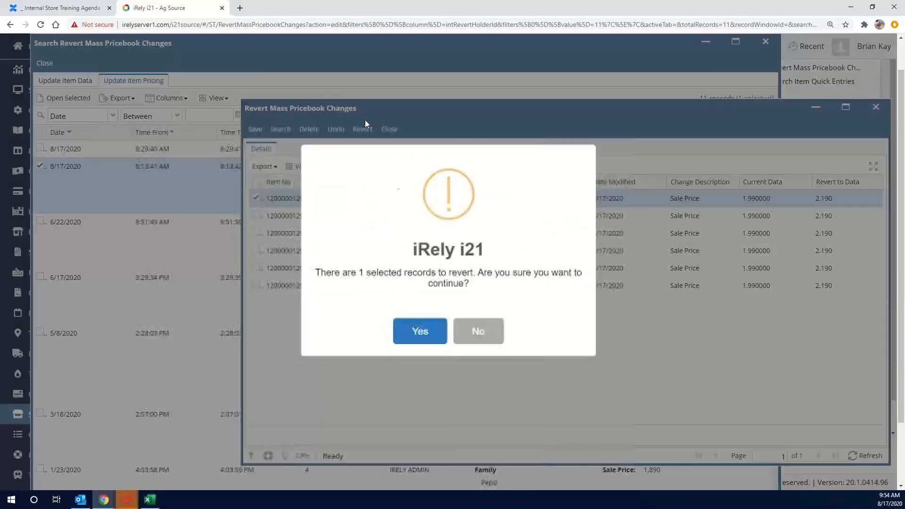
{"action": "left_click", "coordinate": [420, 332]}
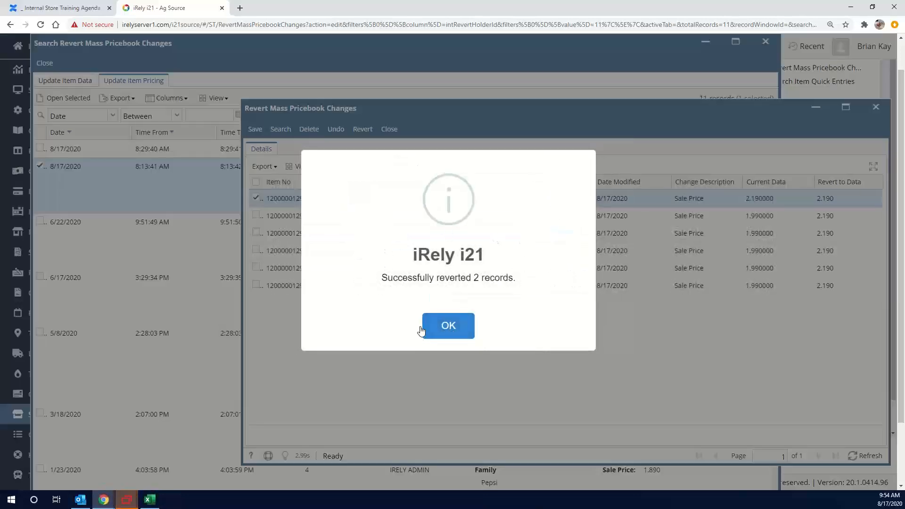
{"action": "left_click", "coordinate": [447, 333]}
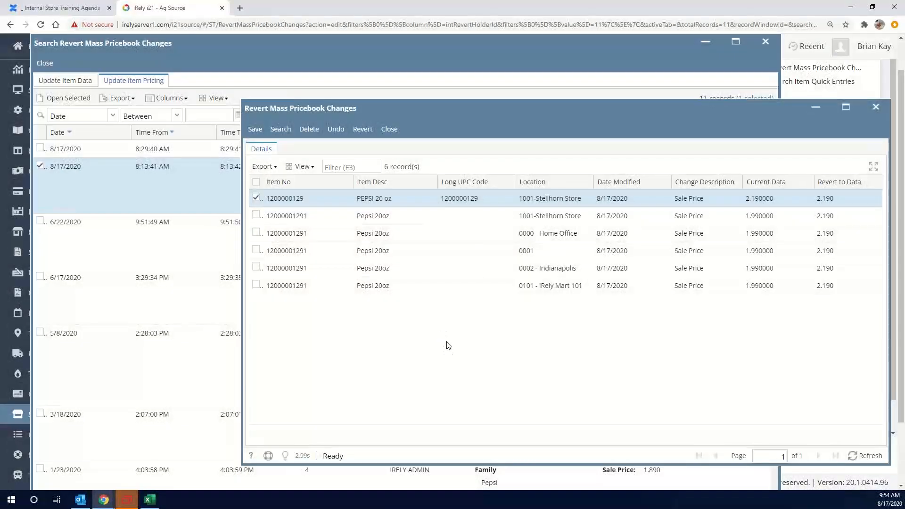
{"action": "left_click", "coordinate": [389, 131]}
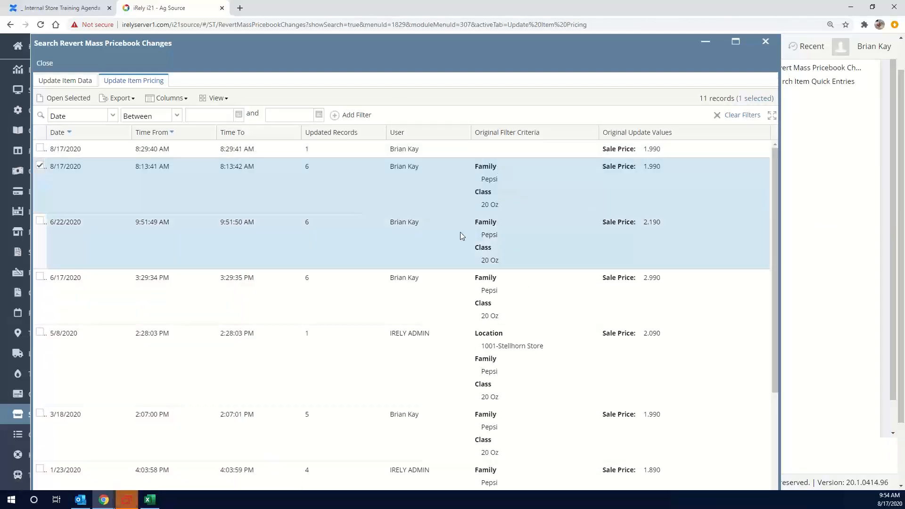
Minimize the revert search, return to the Item Quick Entries list, and clear its Long UPC Code filter
{"action": "left_click", "coordinate": [705, 42]}
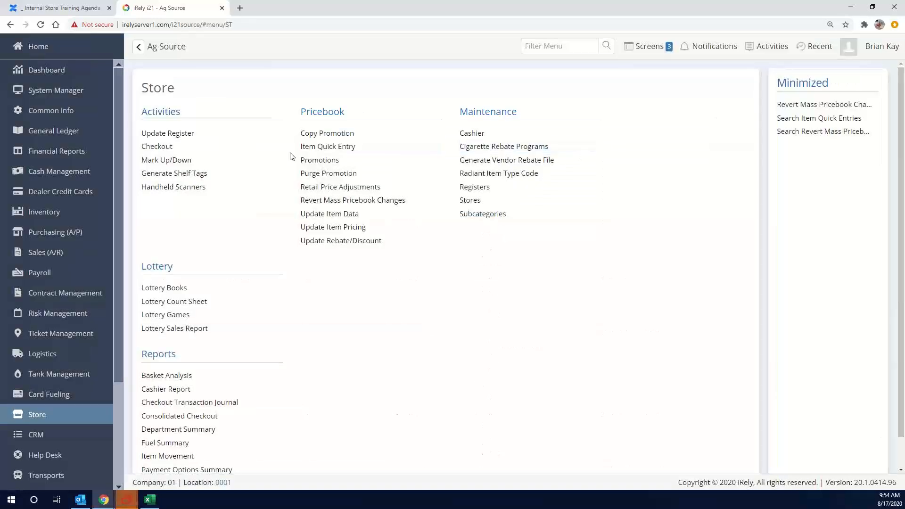
{"action": "left_click", "coordinate": [333, 152]}
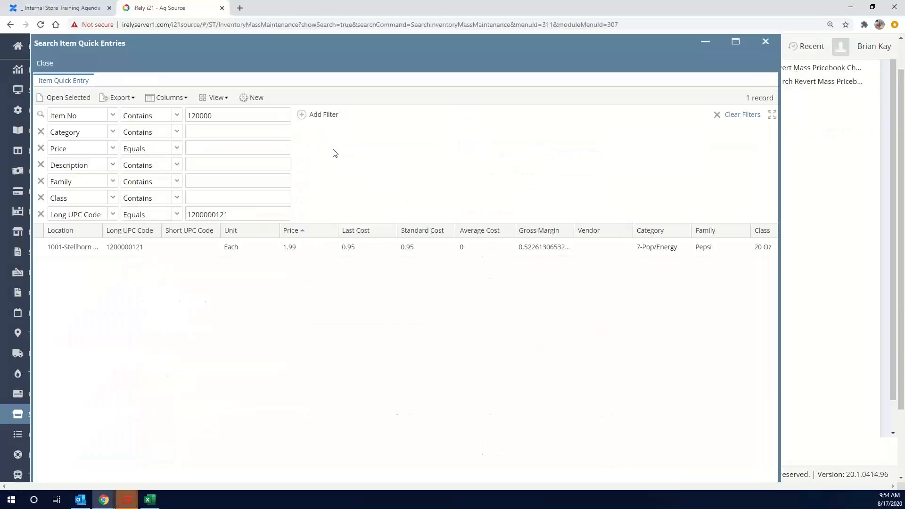
{"action": "left_click", "coordinate": [236, 210]}
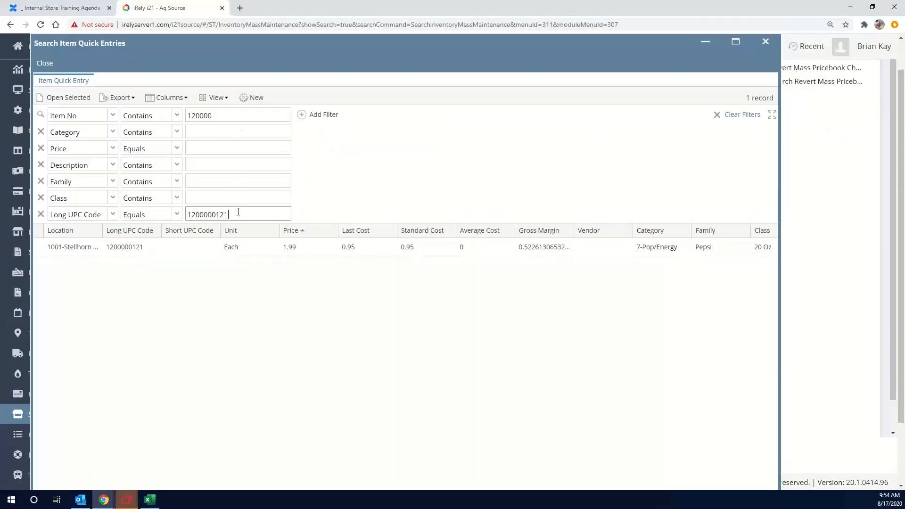
{"action": "double_click", "coordinate": [237, 210]}
{"action": "key", "text": "BackSpace"}
{"action": "key", "text": "Return"}
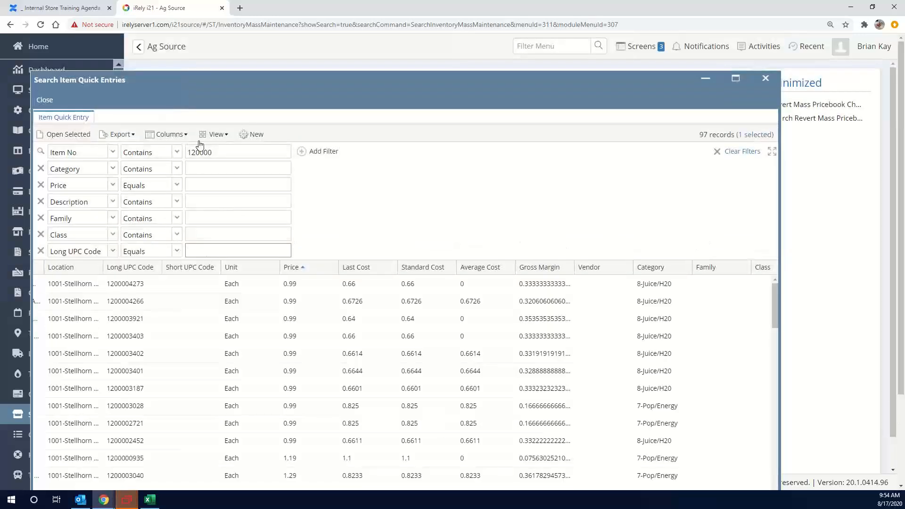
{"action": "left_click", "coordinate": [233, 149]}
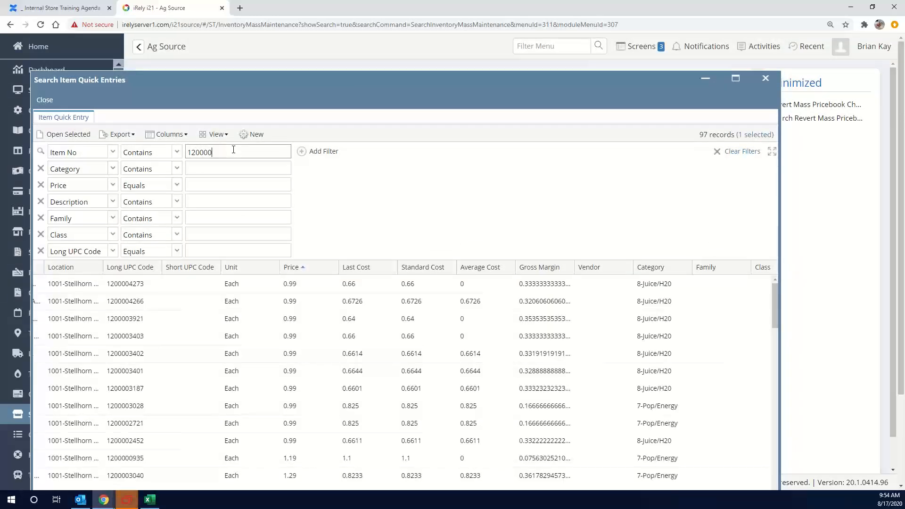
{"action": "type", "text": "0123"}
{"action": "key", "text": "Return"}
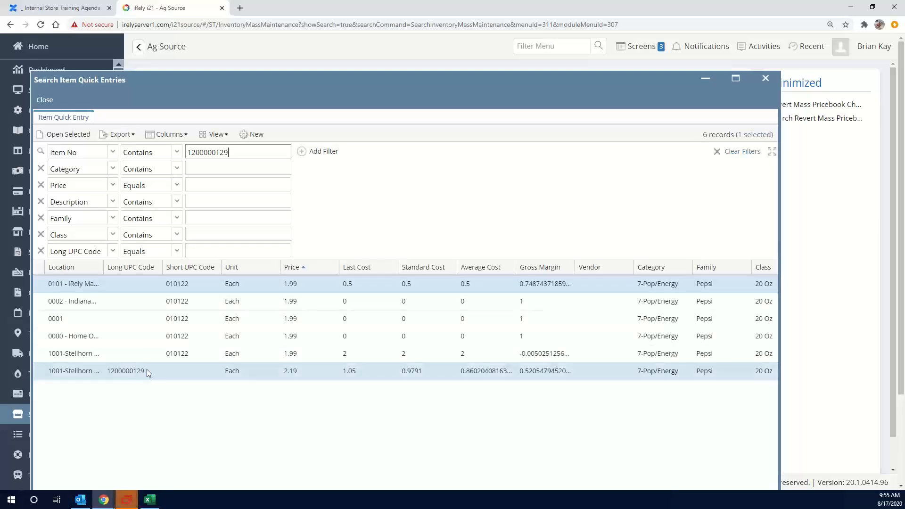
{"action": "left_click", "coordinate": [293, 375]}
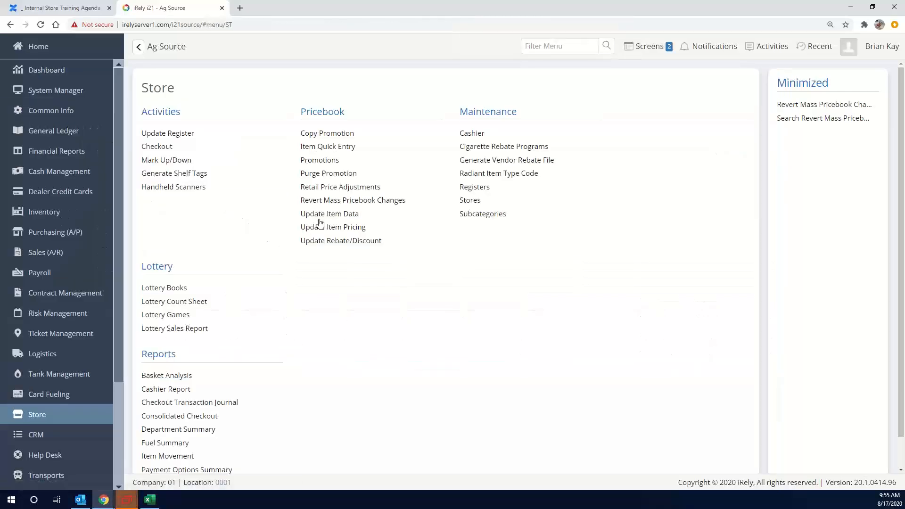
Return to the revert search's item data updates and open the 8:39:05 AM update
{"action": "left_click", "coordinate": [345, 214]}
{"action": "left_click", "coordinate": [368, 95]}
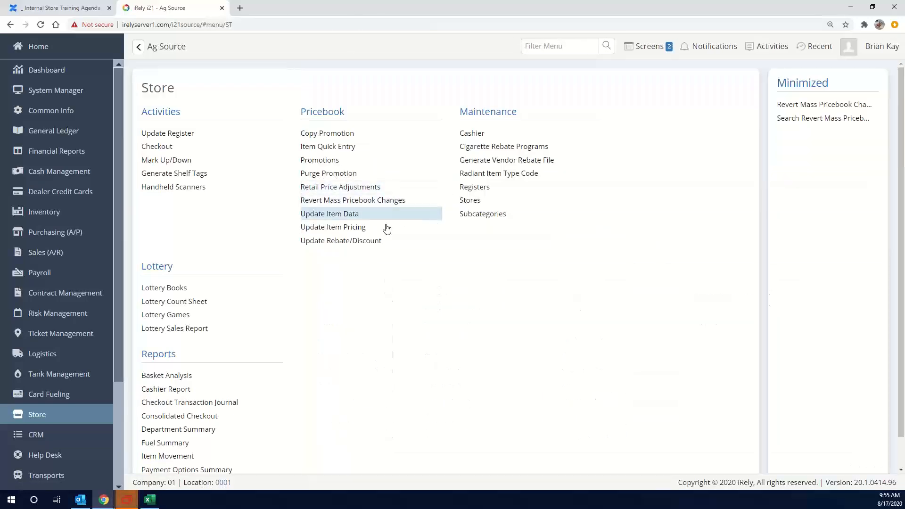
{"action": "left_click", "coordinate": [370, 201]}
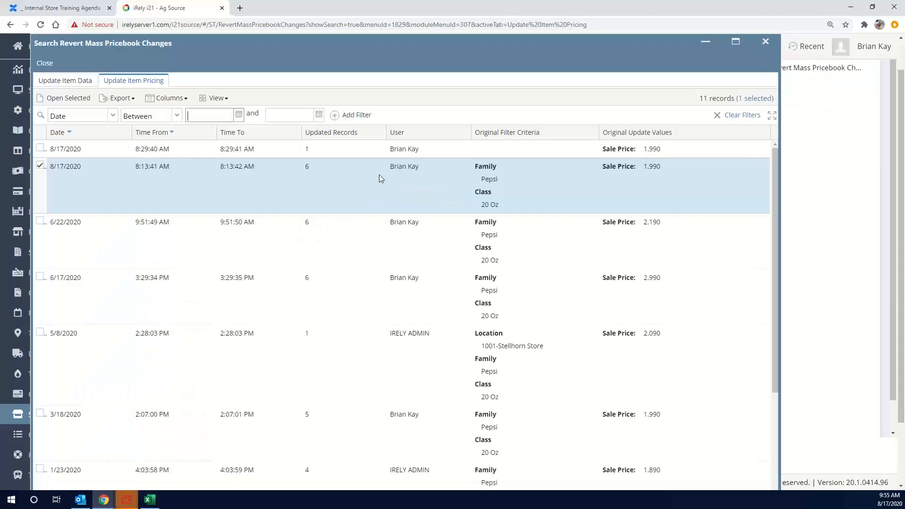
{"action": "left_click", "coordinate": [86, 83]}
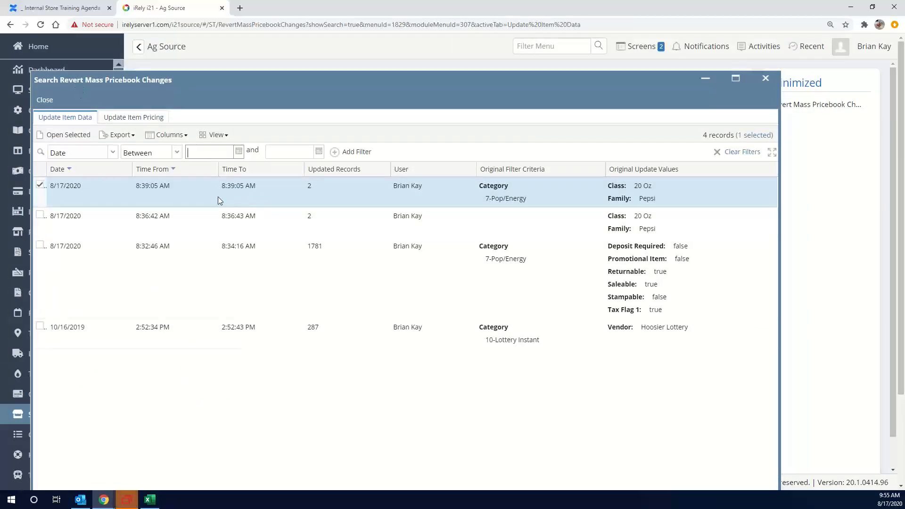
{"action": "double_click", "coordinate": [218, 197]}
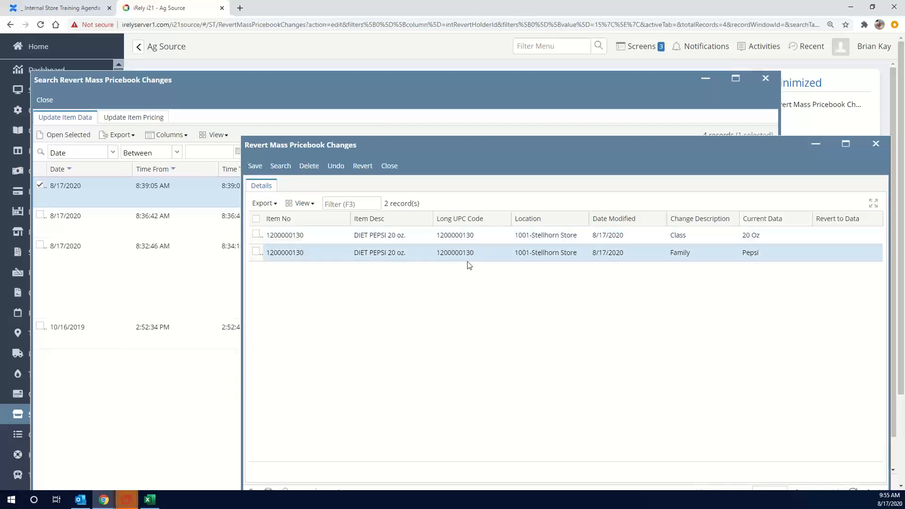
Revert only the Class change of DIET PEPSI 20 oz and take a screenshot of the revert window with its confirmation
{"action": "left_click", "coordinate": [442, 238]}
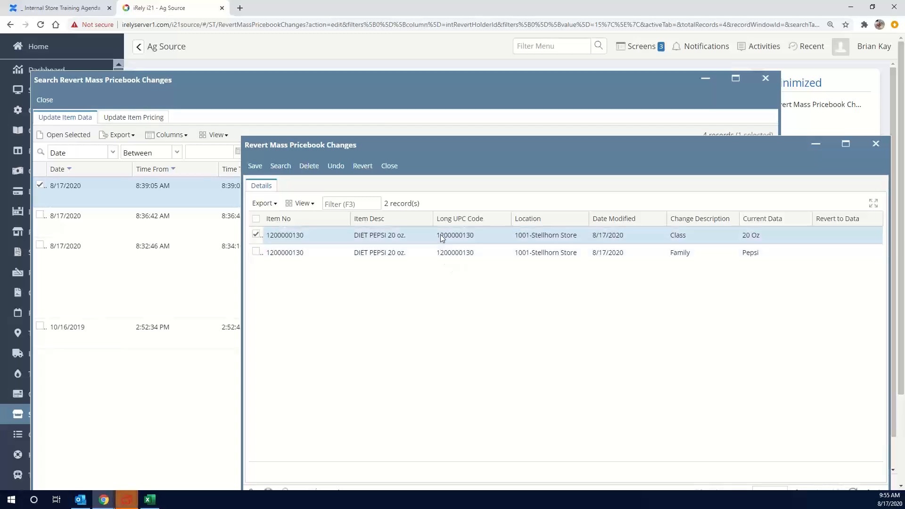
{"action": "key", "text": "Print"}
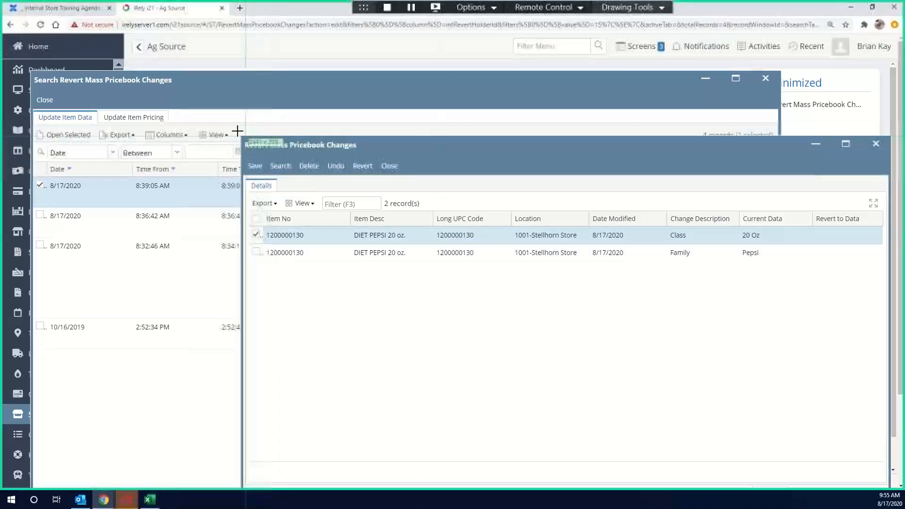
{"action": "key", "text": "Escape"}
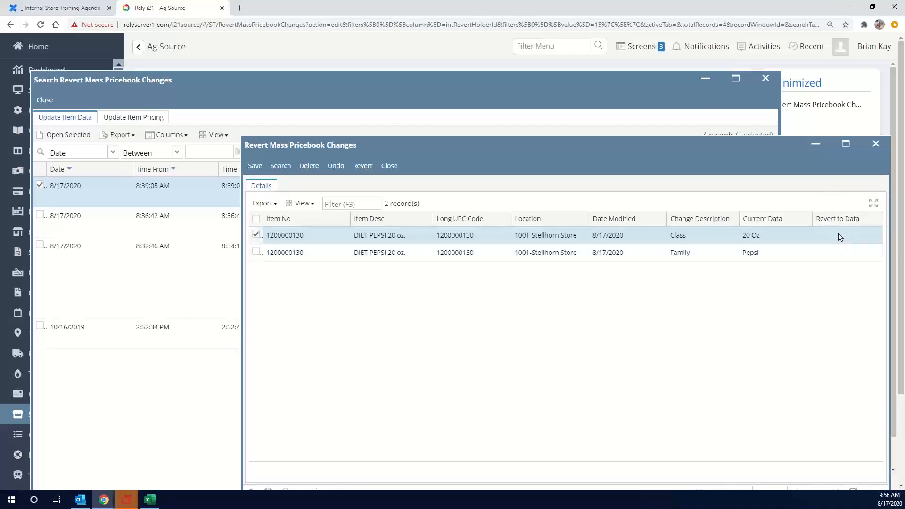
{"action": "left_click", "coordinate": [364, 170]}
{"action": "left_click", "coordinate": [430, 330]}
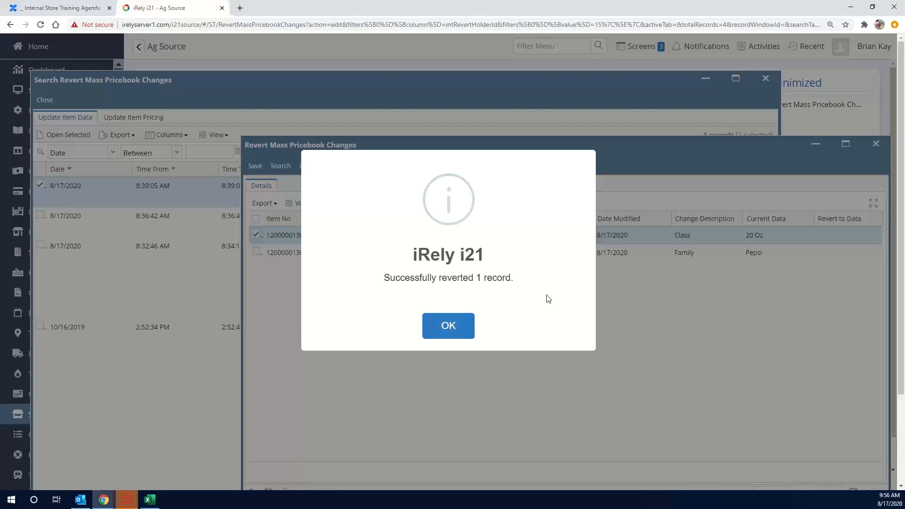
{"action": "key", "text": "Print"}
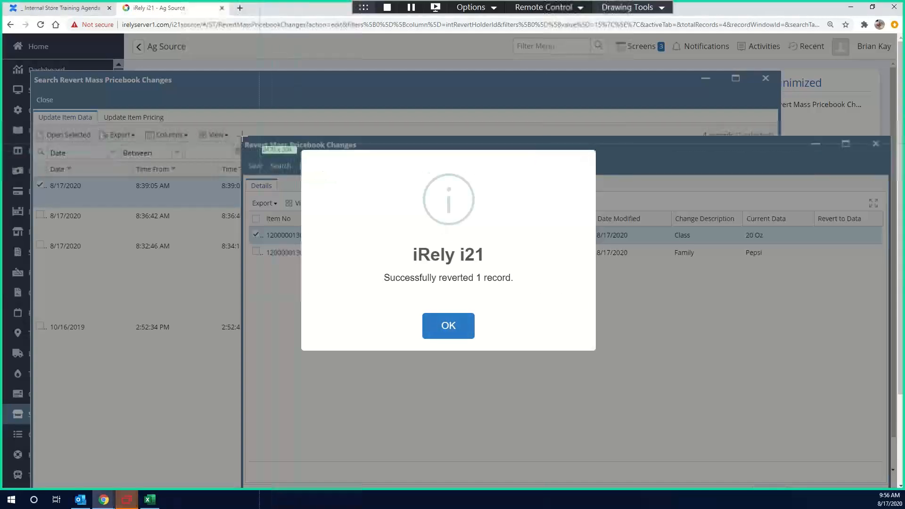
{"action": "left_click_drag", "start_coordinate": [241, 129], "coordinate": [895, 372]}
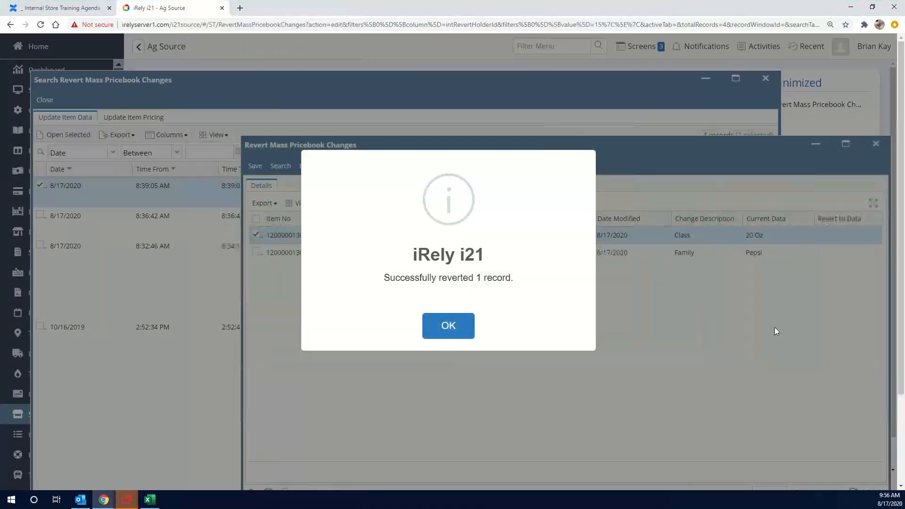
{"action": "left_click", "coordinate": [456, 330]}
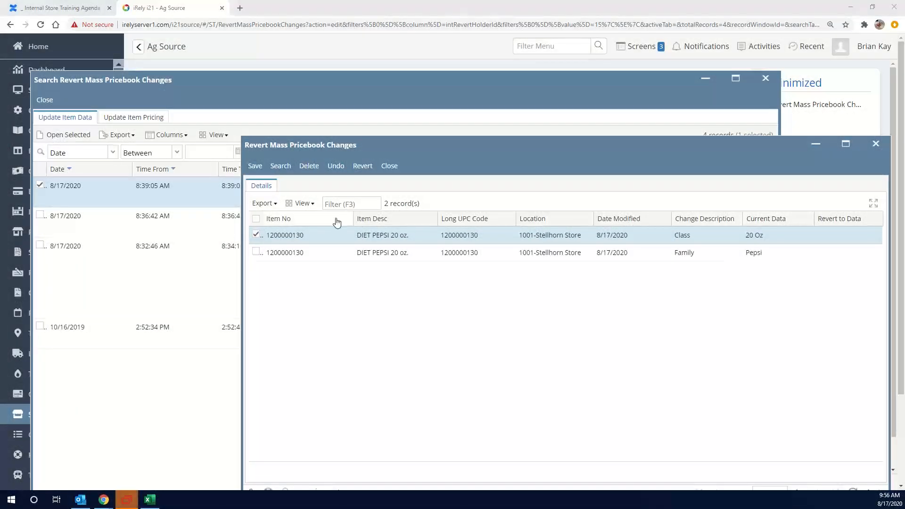
Copy the Item No of the DIET PEPSI 20 oz Class record, and close the update and the revert search
{"action": "right_click", "coordinate": [293, 237]}
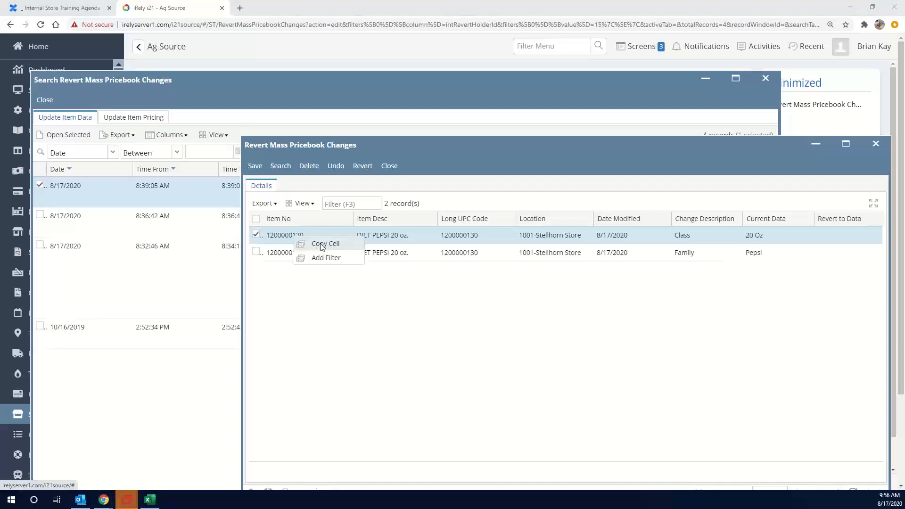
{"action": "left_click", "coordinate": [321, 245]}
{"action": "right_click", "coordinate": [311, 242]}
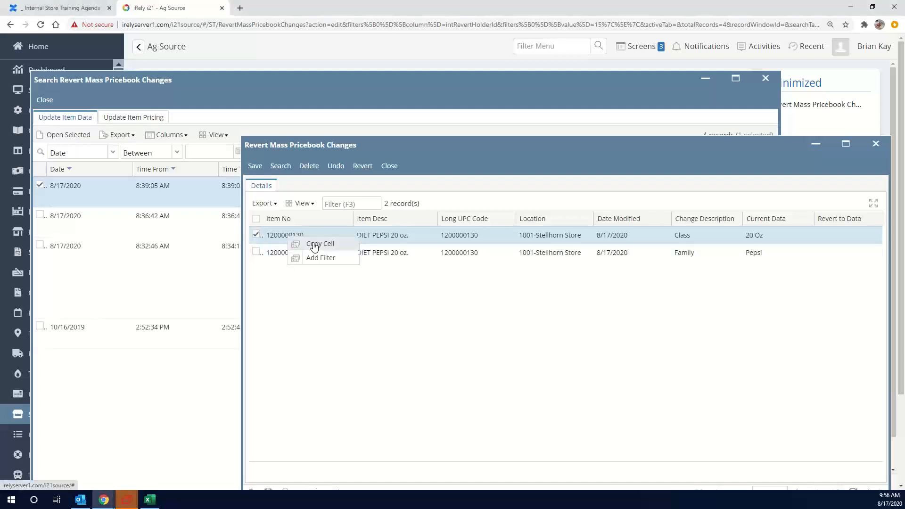
{"action": "left_click", "coordinate": [321, 244]}
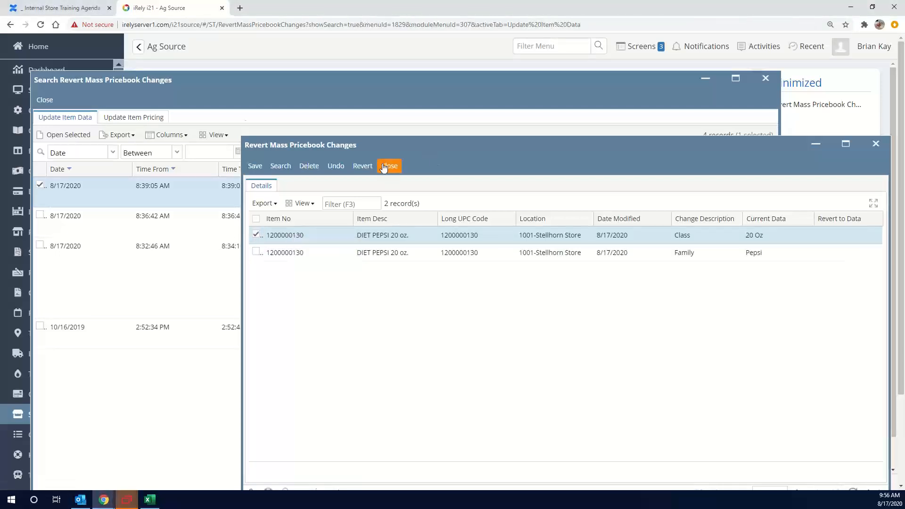
{"action": "left_click", "coordinate": [394, 169]}
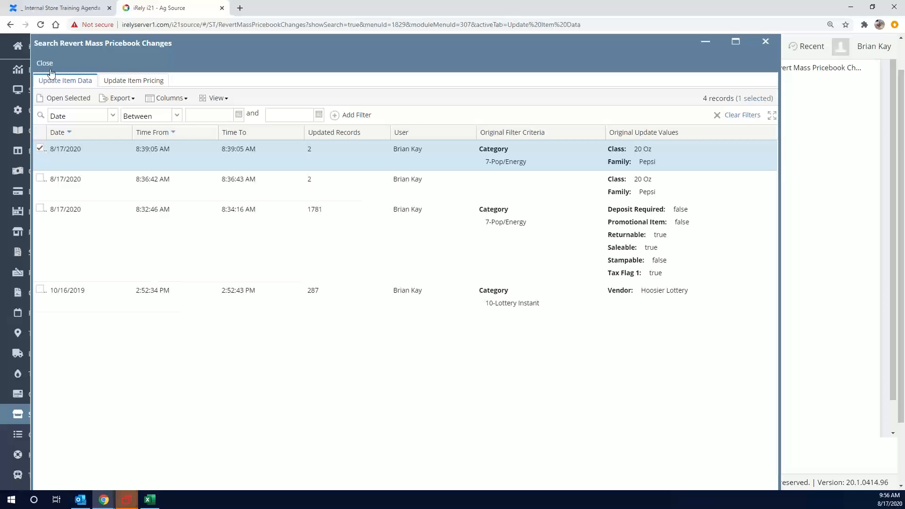
{"action": "left_click", "coordinate": [45, 62]}
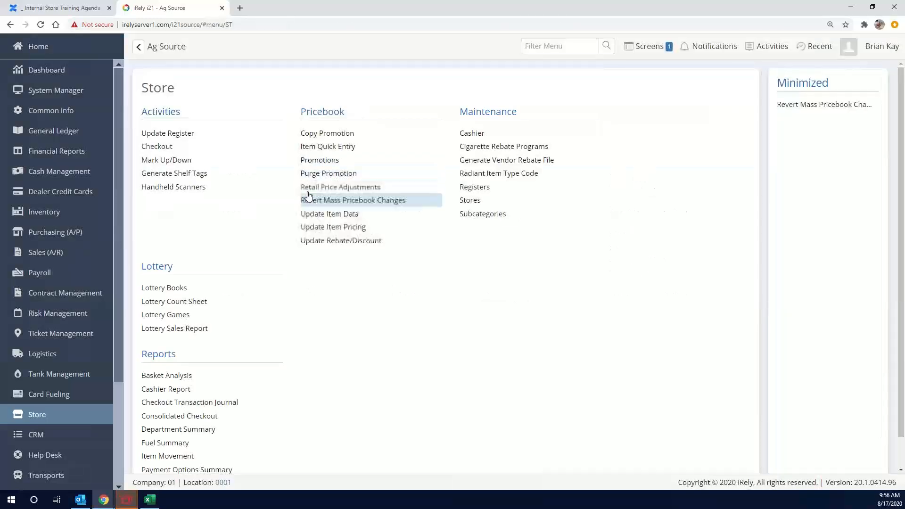
{"action": "left_click", "coordinate": [329, 147]}
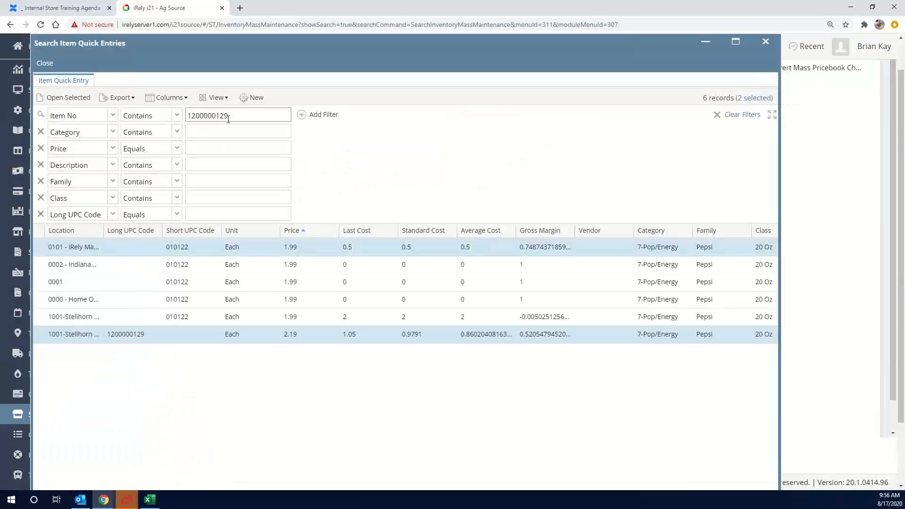
{"action": "double_click", "coordinate": [230, 119]}
{"action": "key", "text": "ctrl+v"}
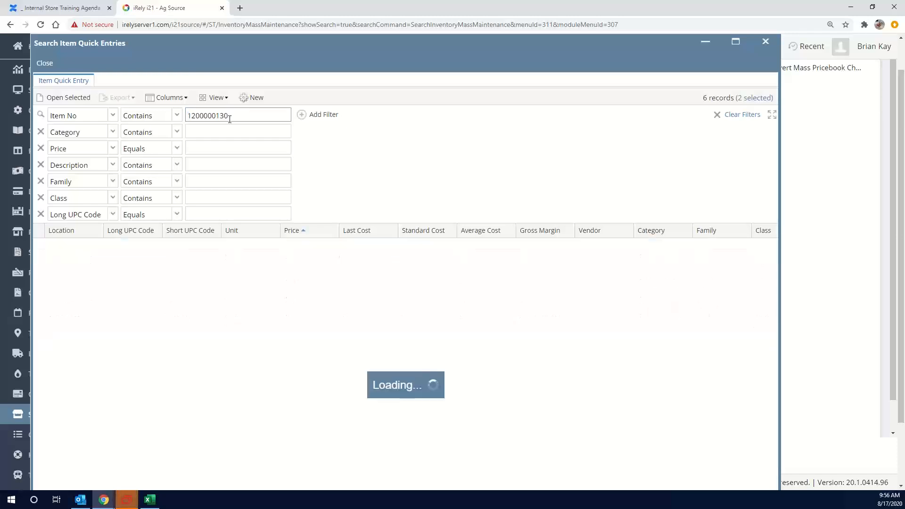
{"action": "left_click", "coordinate": [714, 248]}
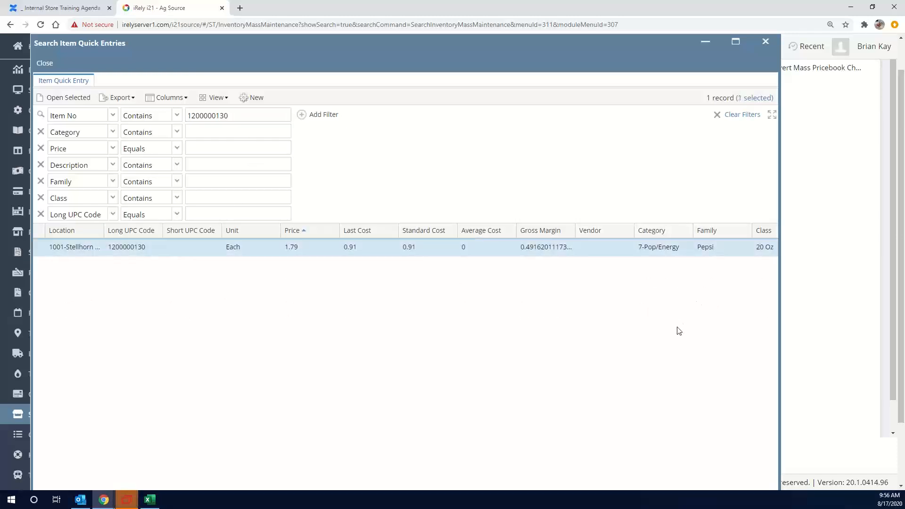
Take a screenshot of the filtered Item Quick Entry search window and close the search
{"action": "key", "text": "Print"}
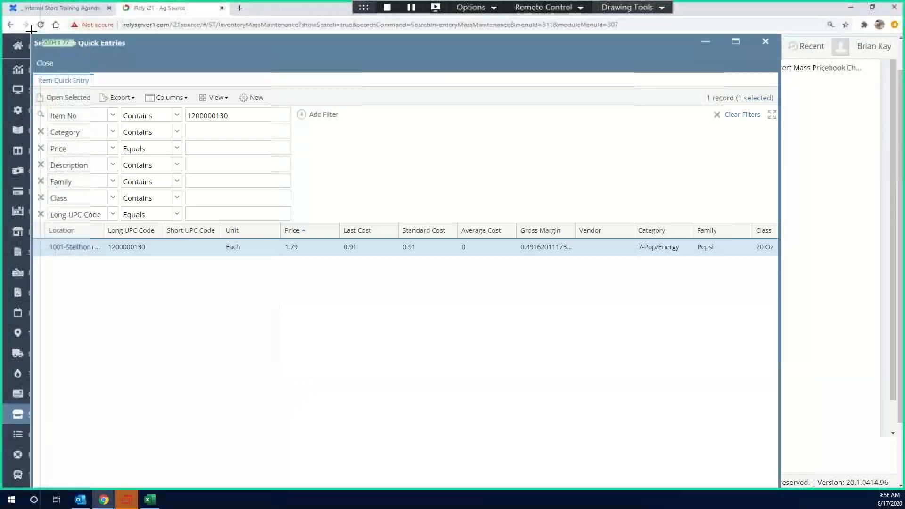
{"action": "left_click_drag", "start_coordinate": [32, 34], "coordinate": [785, 317]}
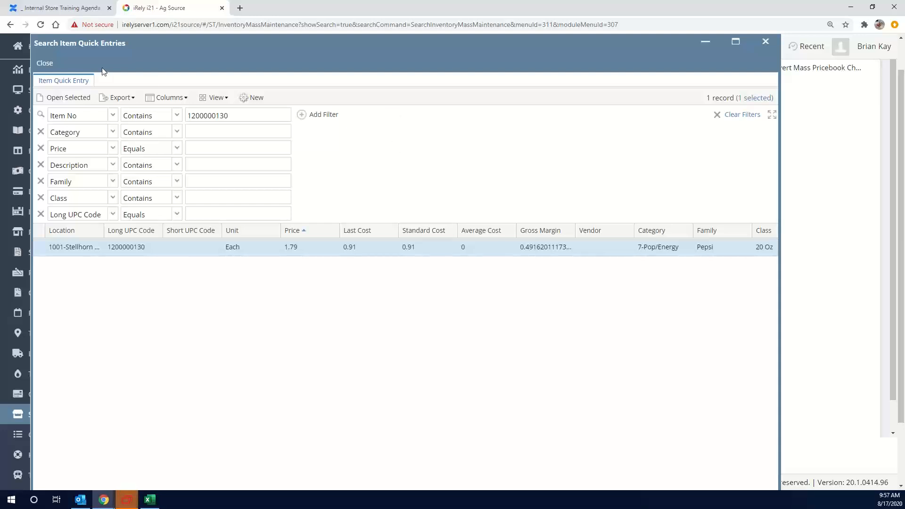
{"action": "left_click", "coordinate": [45, 65]}
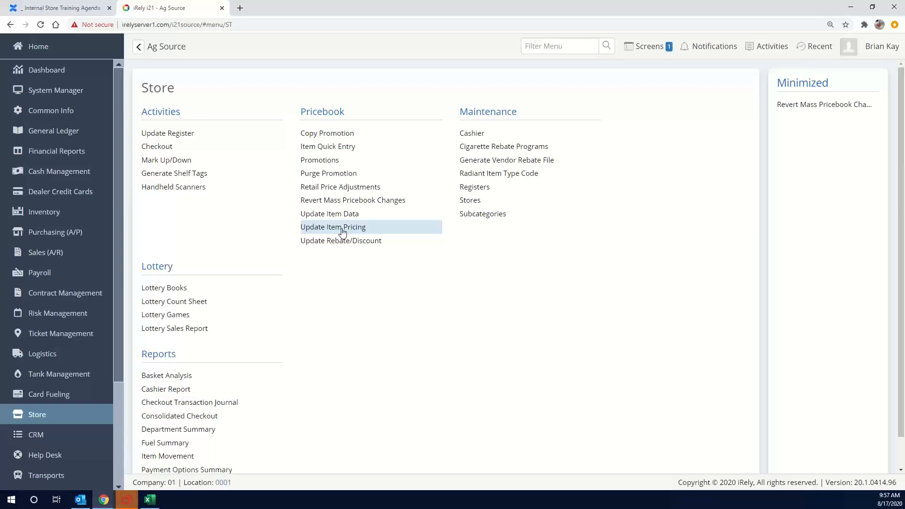
Create a new retail price adjustment with an effective date of 8/20/2020
{"action": "left_click", "coordinate": [352, 188]}
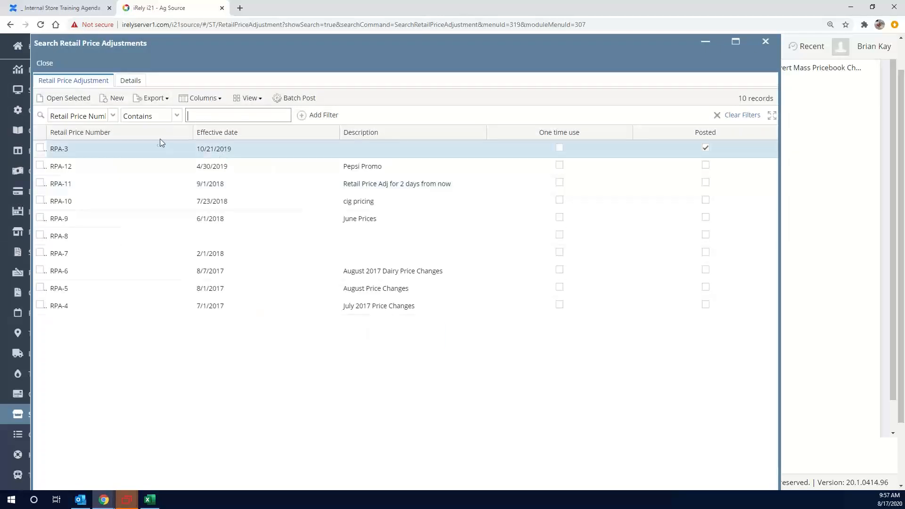
{"action": "left_click", "coordinate": [114, 101]}
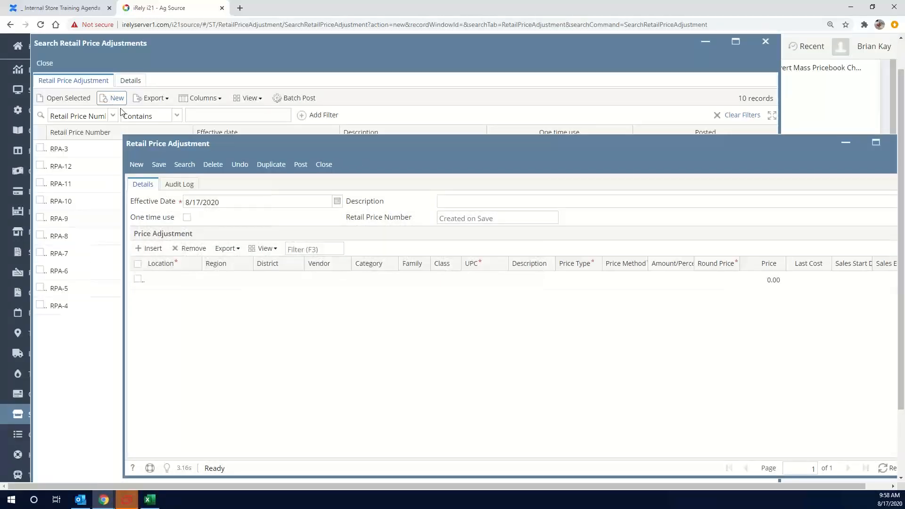
{"action": "left_click", "coordinate": [267, 204]}
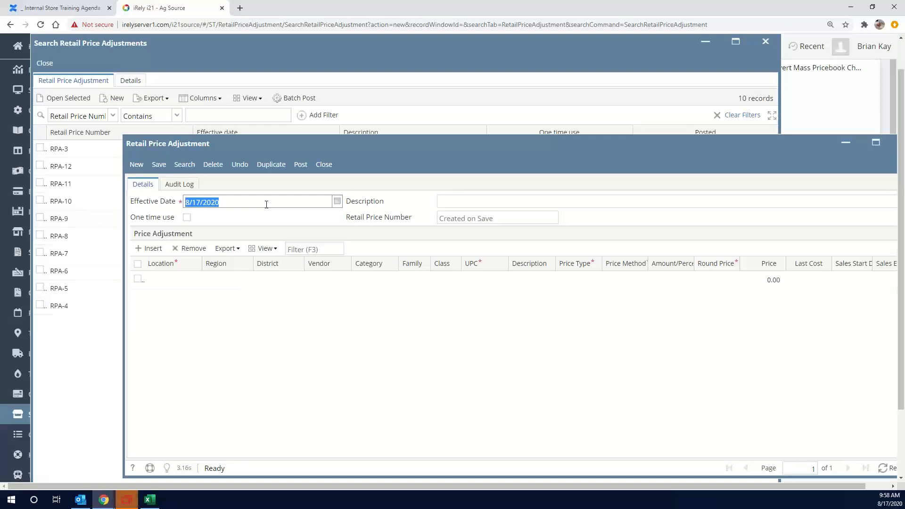
{"action": "type", "text": "8/20"}
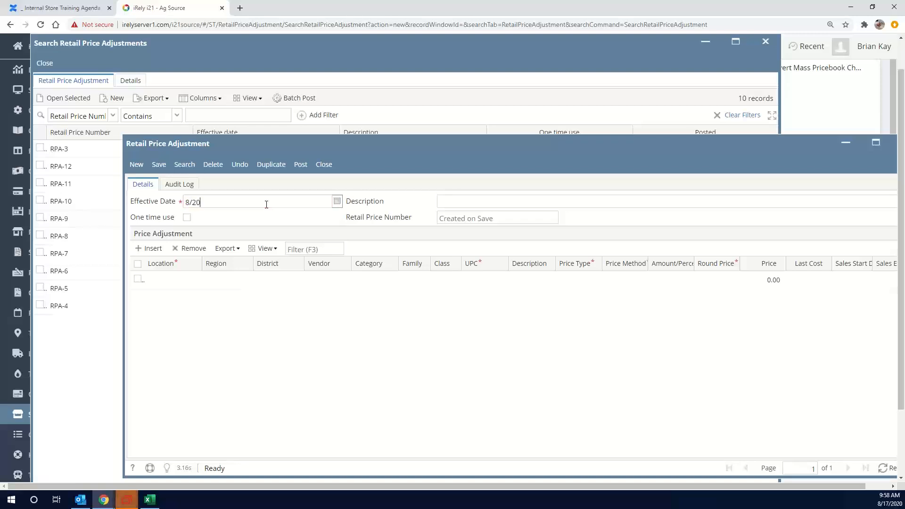
{"action": "type", "text": "/2020"}
{"action": "key", "text": "Tab"}
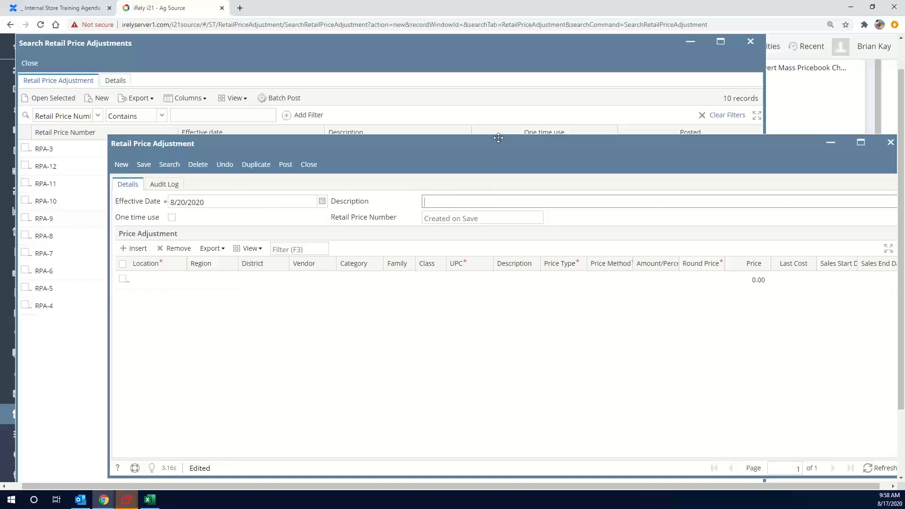
Reposition the adjustment window so it fits on screen and enter the description TEST AUTO RUN
{"action": "left_click_drag", "start_coordinate": [491, 143], "coordinate": [465, 121]}
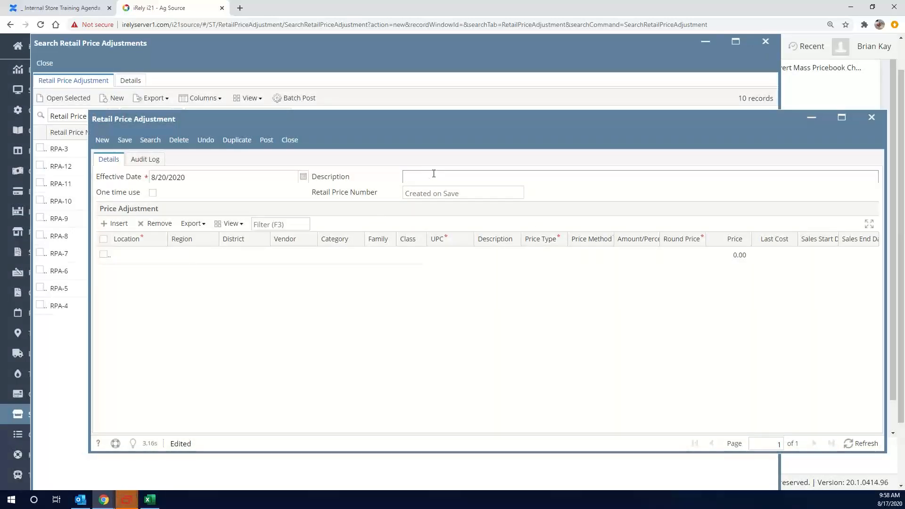
{"action": "type", "text": "TEST AUTOM"}
{"action": "key", "text": "BackSpace"}
{"action": "type", "text": "RUN"}
Set the location of the first price adjustment line to the 1001-Stellhorn store
{"action": "left_click", "coordinate": [162, 257]}
{"action": "left_click", "coordinate": [161, 256]}
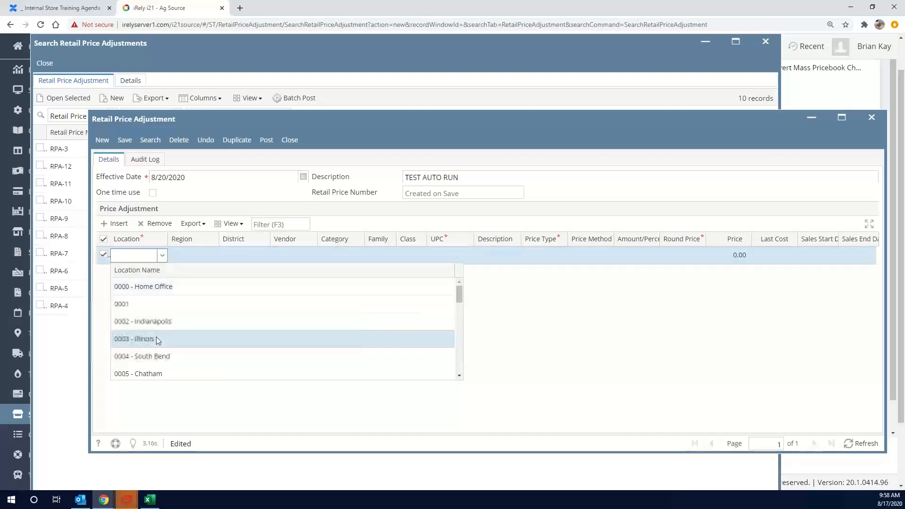
{"action": "scroll", "coordinate": [174, 325], "scroll_direction": "down", "scroll_amount": 5}
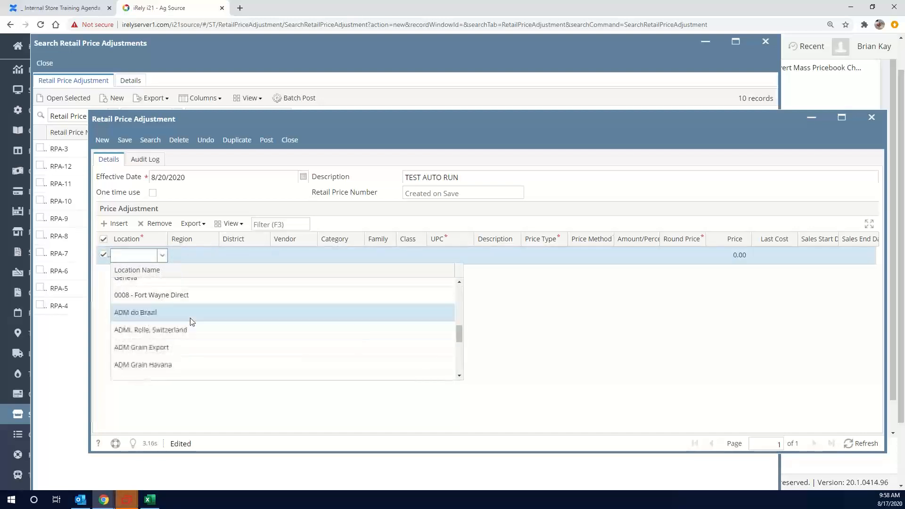
{"action": "scroll", "coordinate": [184, 320], "scroll_direction": "up", "scroll_amount": 3}
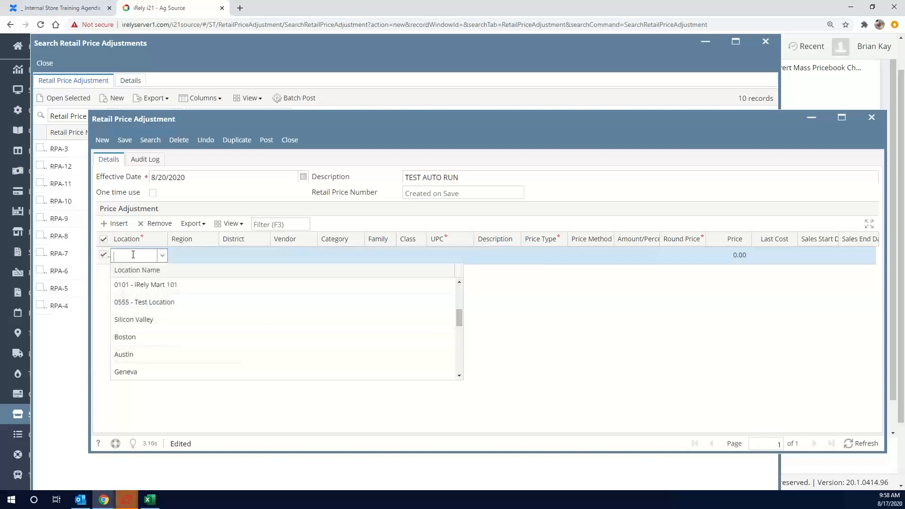
{"action": "type", "text": "1001"}
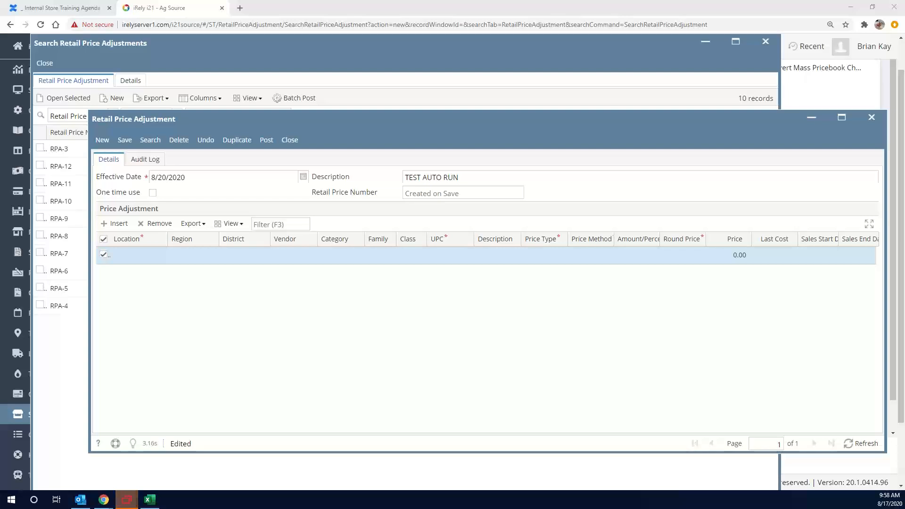
{"action": "left_click", "coordinate": [152, 261]}
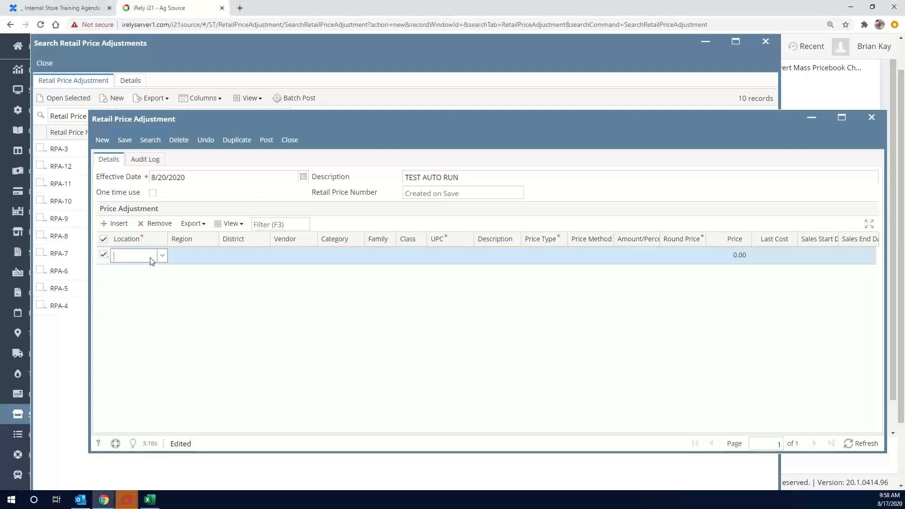
{"action": "type", "text": "1001-Stellhc"}
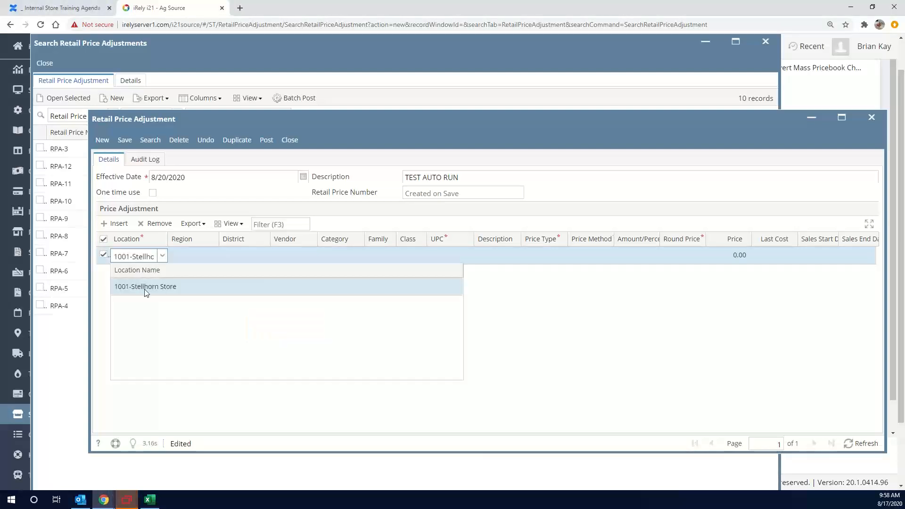
{"action": "left_click", "coordinate": [144, 288]}
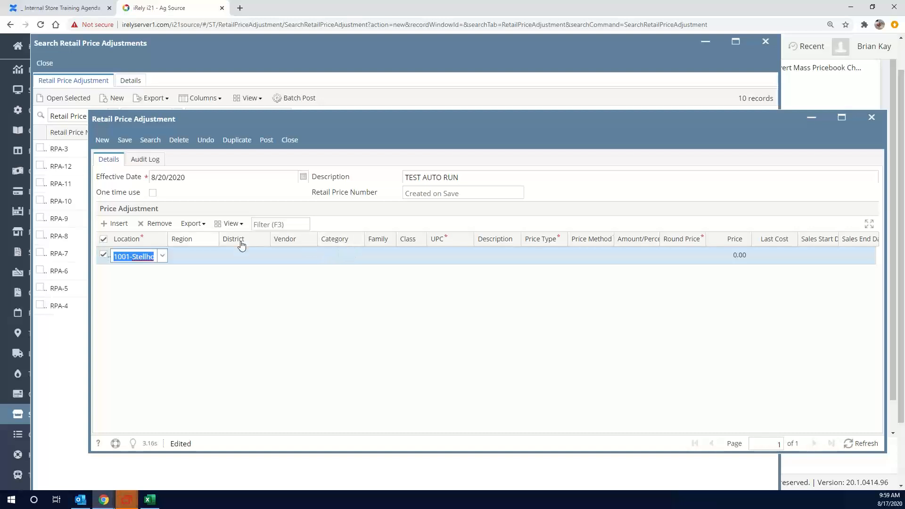
{"action": "left_click", "coordinate": [374, 258]}
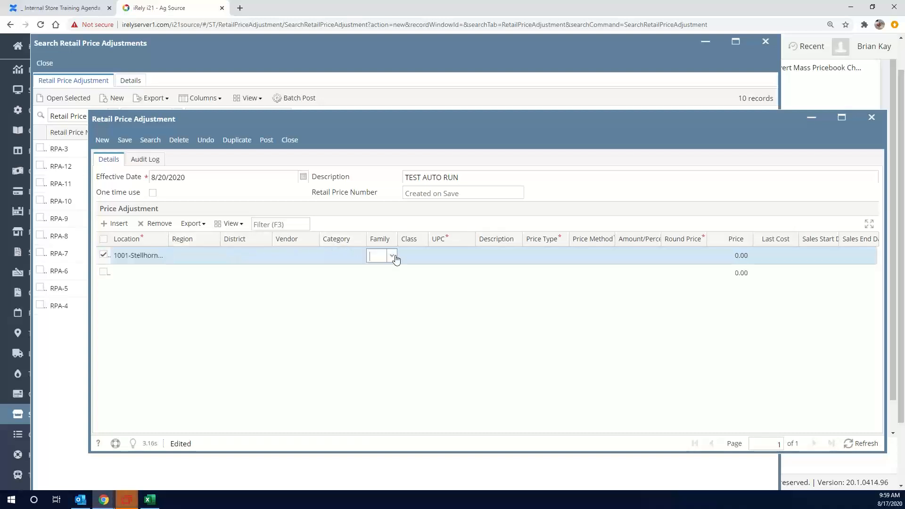
{"action": "left_click", "coordinate": [455, 255]}
{"action": "left_click", "coordinate": [469, 257]}
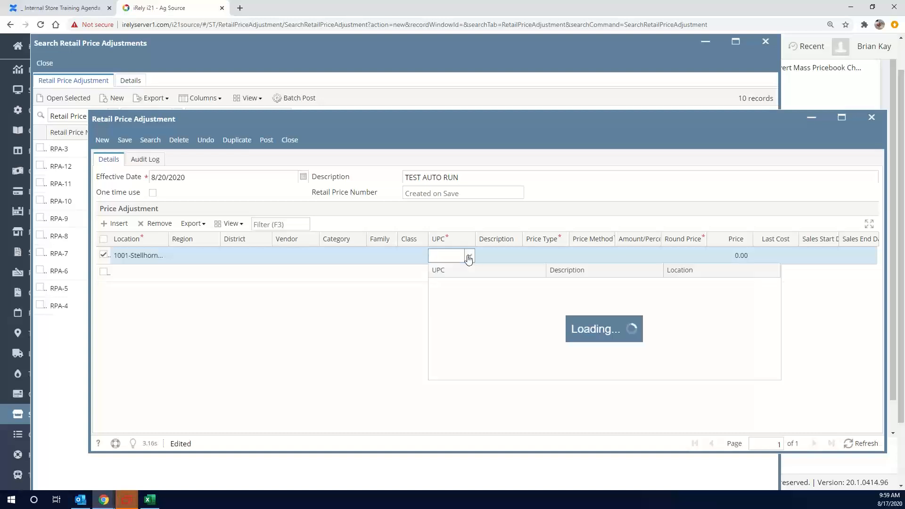
{"action": "type", "text": "12000"}
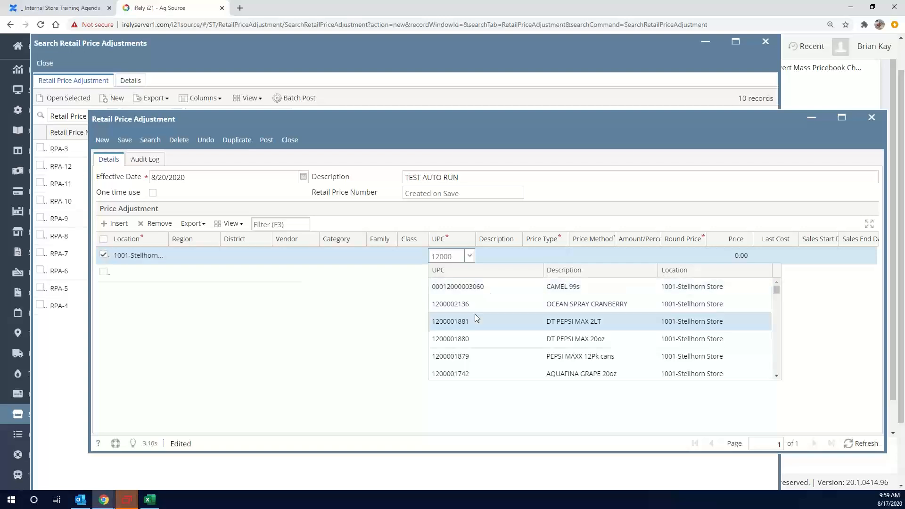
{"action": "type", "text": "0"}
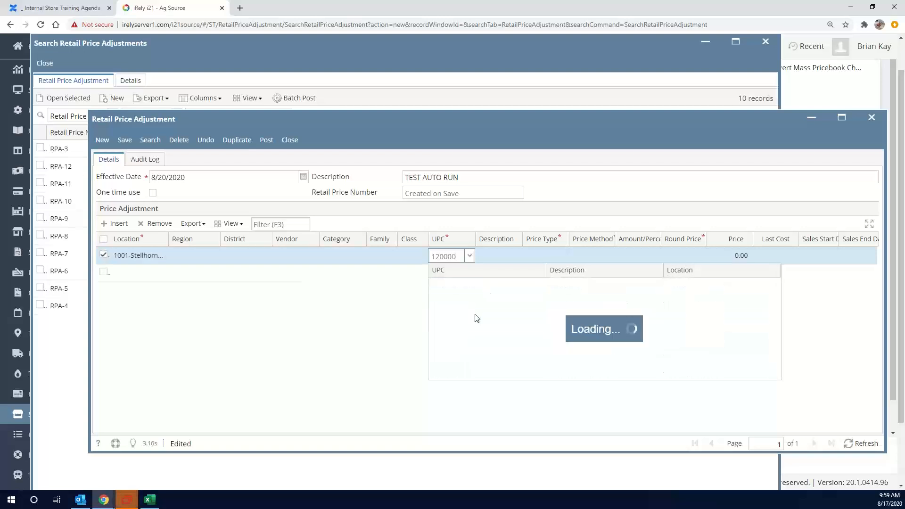
{"action": "scroll", "coordinate": [472, 334], "scroll_direction": "down", "scroll_amount": 5}
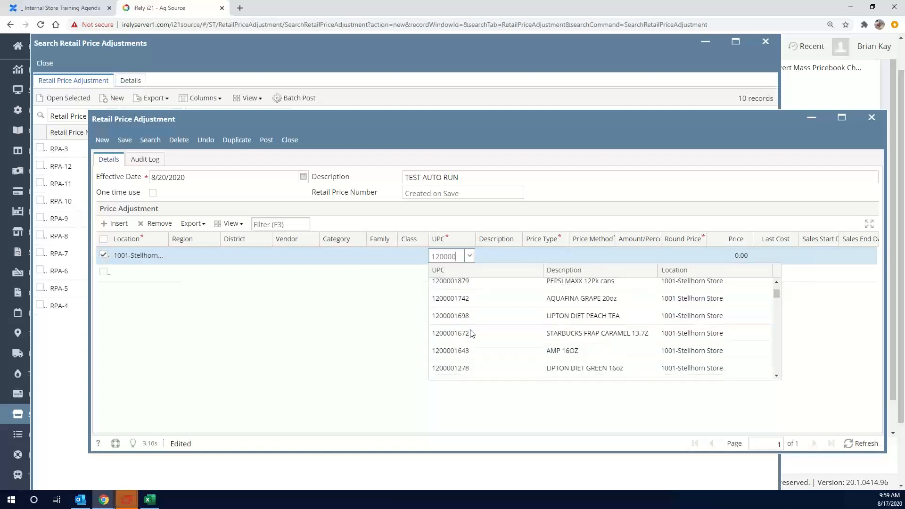
{"action": "scroll", "coordinate": [472, 332], "scroll_direction": "down", "scroll_amount": 8}
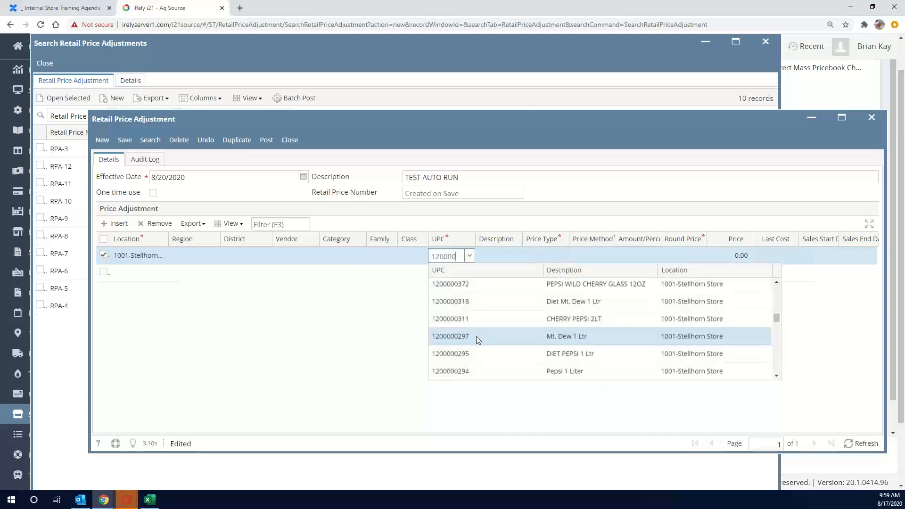
{"action": "left_click", "coordinate": [468, 336]}
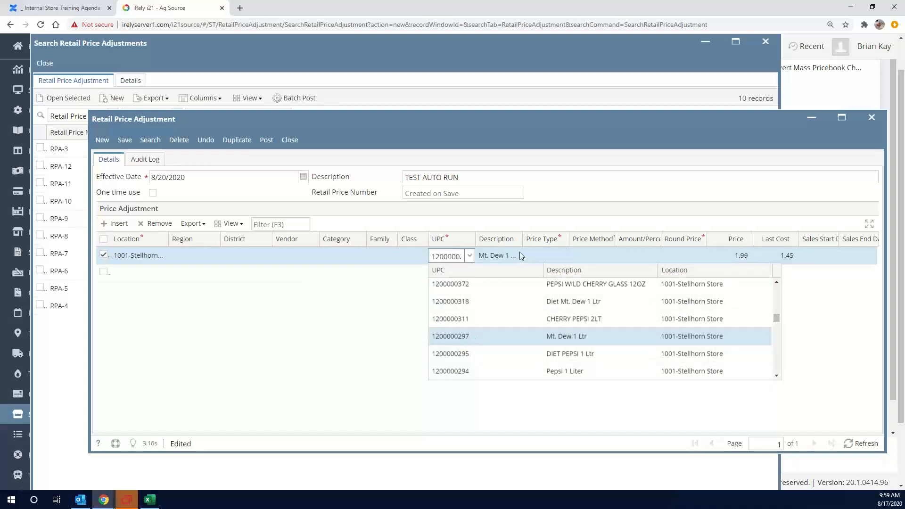
Set the price type of the Mt. Dew adjustment line to Retail
{"action": "left_click", "coordinate": [561, 257]}
{"action": "left_click", "coordinate": [562, 256]}
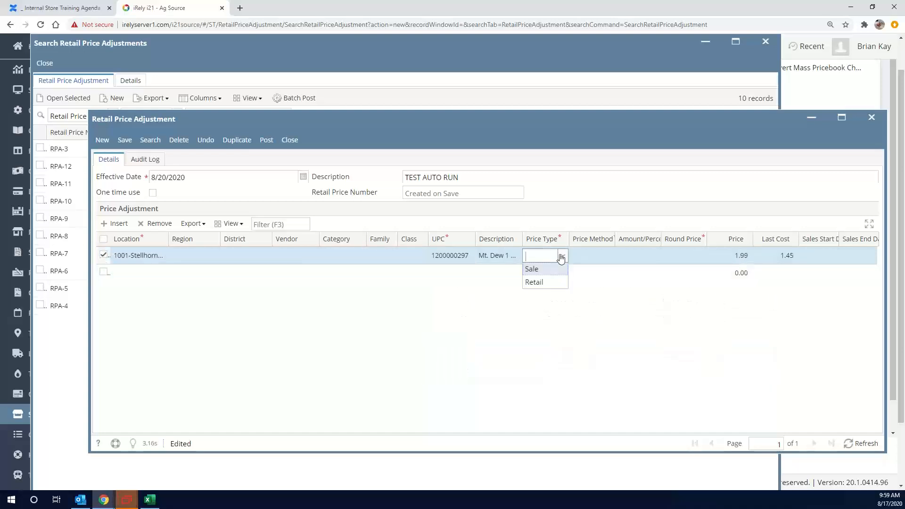
{"action": "scroll", "coordinate": [545, 278], "scroll_direction": "down", "scroll_amount": 1}
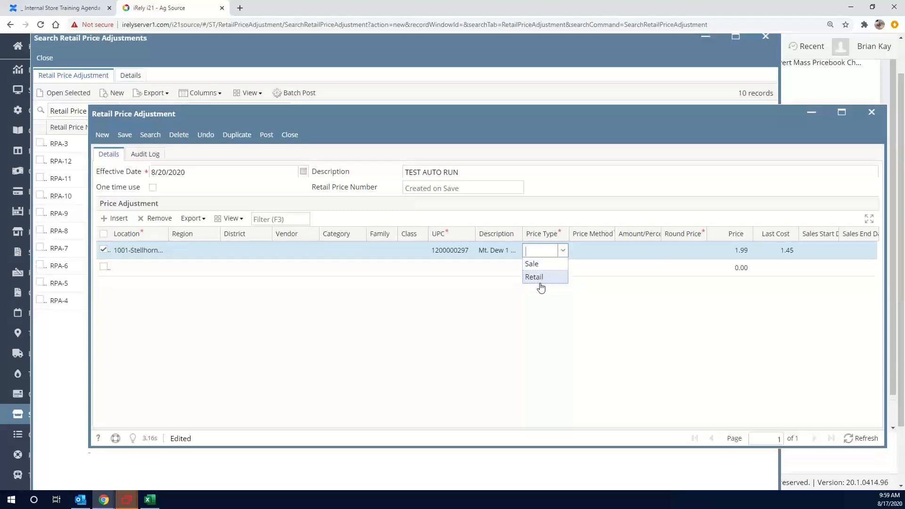
{"action": "left_click", "coordinate": [563, 209]}
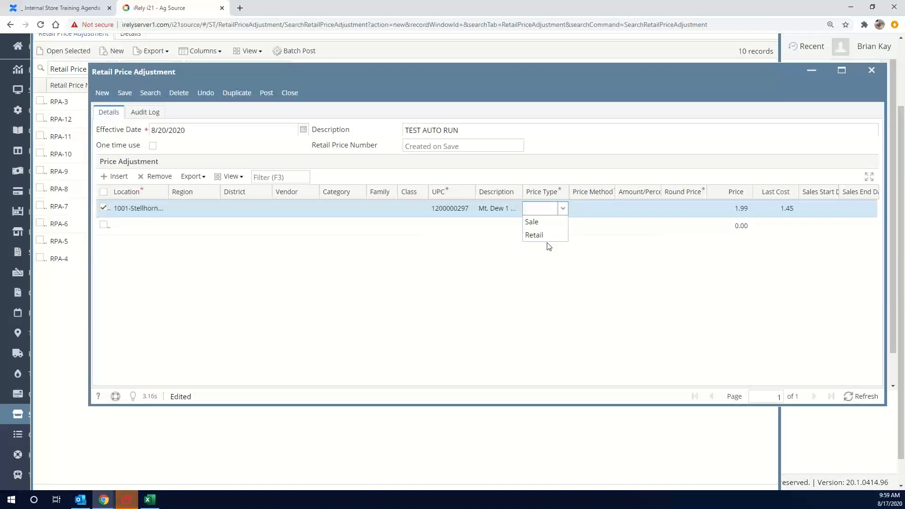
{"action": "left_click", "coordinate": [545, 236]}
Set the price method of the Mt. Dew adjustment line to Fixed
{"action": "left_click", "coordinate": [580, 215]}
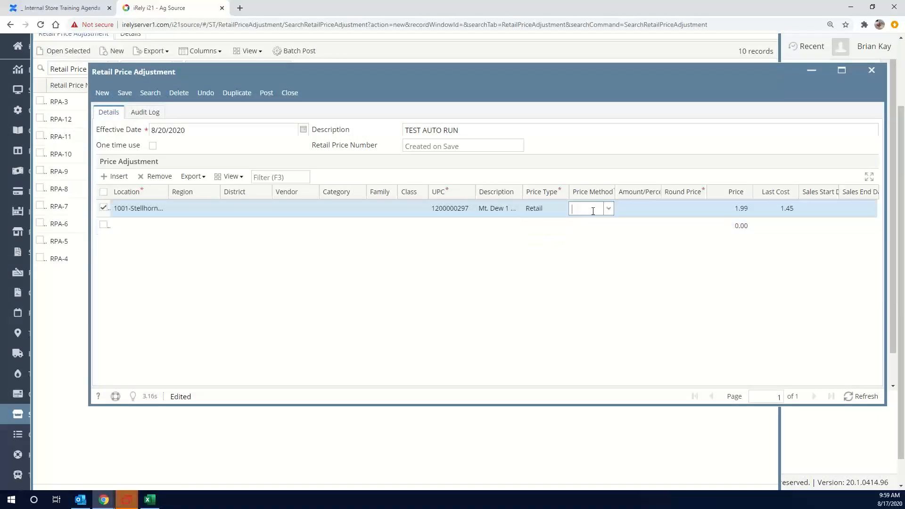
{"action": "left_click", "coordinate": [609, 209]}
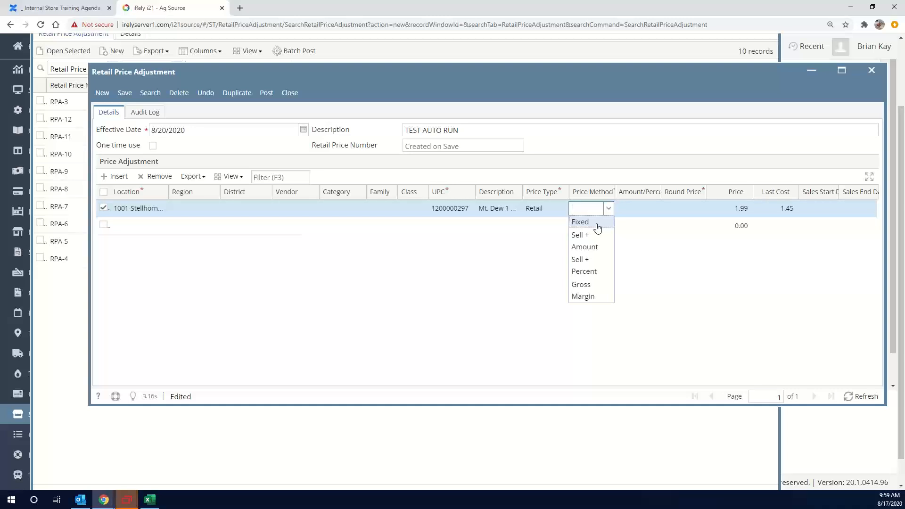
{"action": "left_click", "coordinate": [598, 228]}
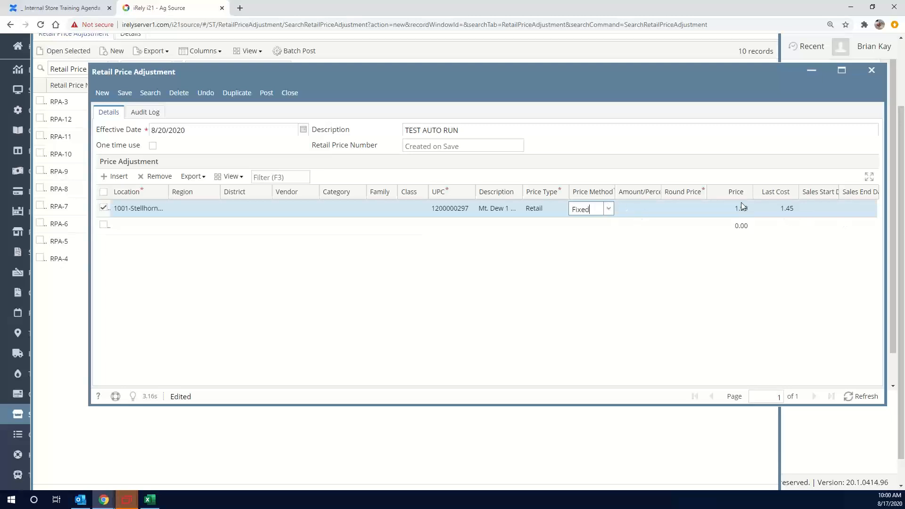
{"action": "left_click", "coordinate": [609, 210]}
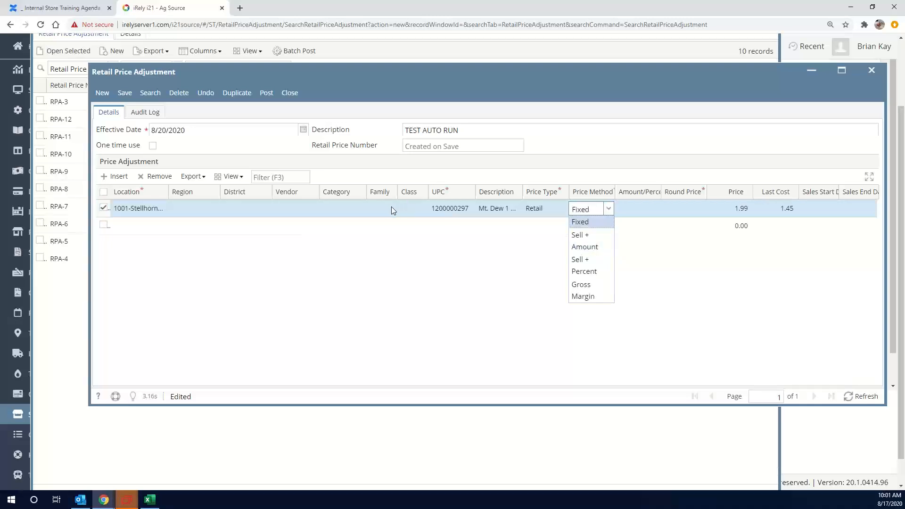
{"action": "left_click", "coordinate": [592, 227]}
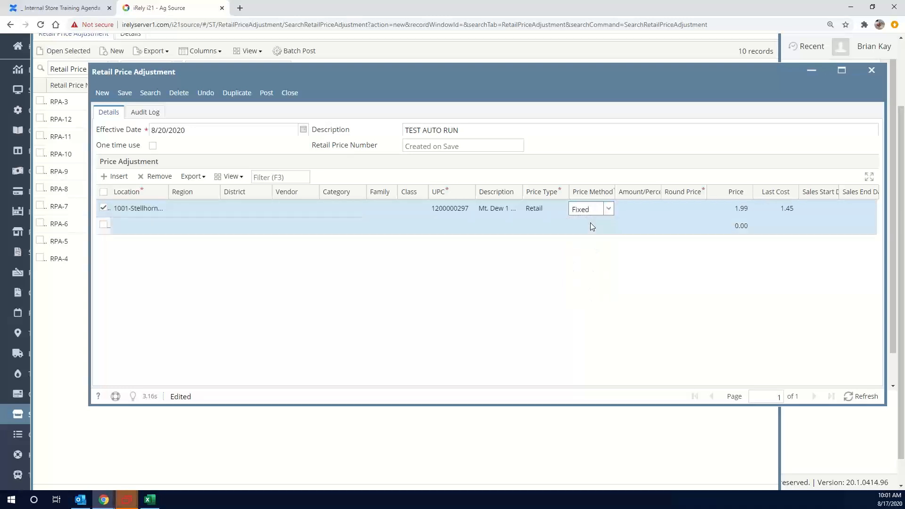
Set Round Price to Yes and the price to 2.19 on the Mt. Dew adjustment line
{"action": "left_click", "coordinate": [688, 209]}
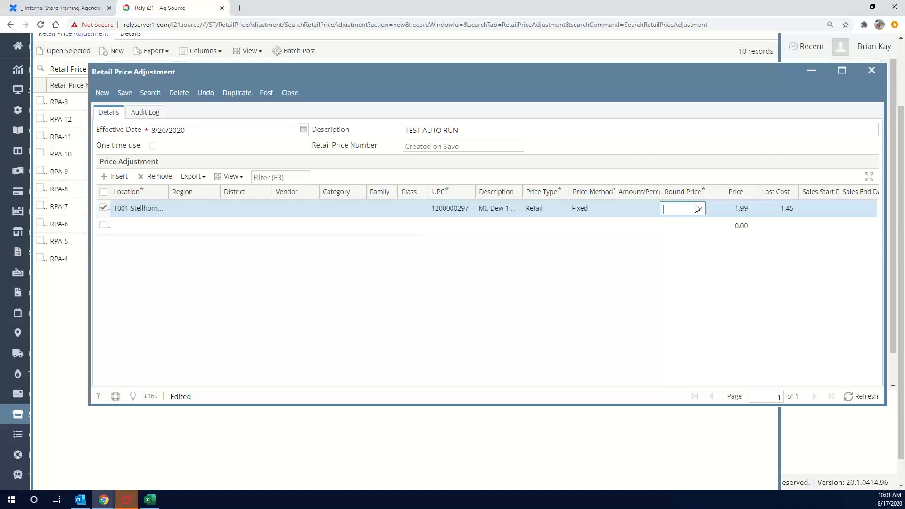
{"action": "left_click", "coordinate": [698, 209]}
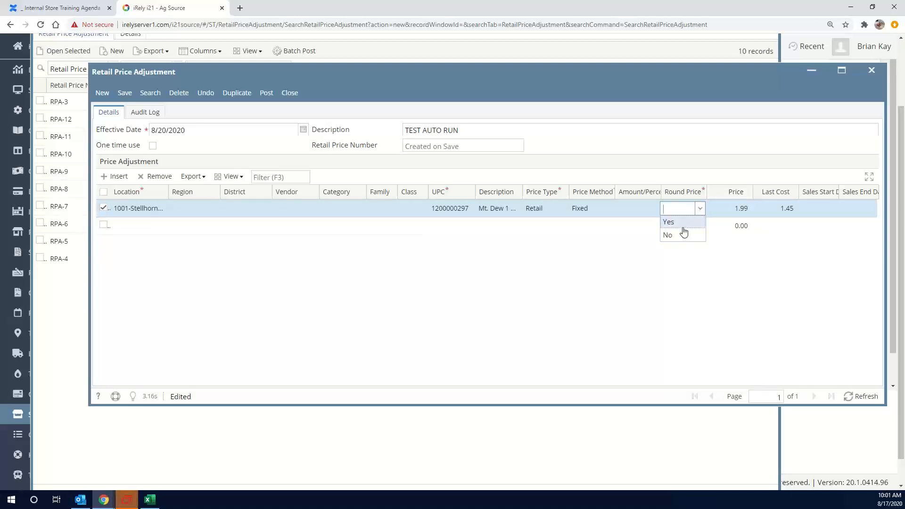
{"action": "left_click", "coordinate": [674, 222]}
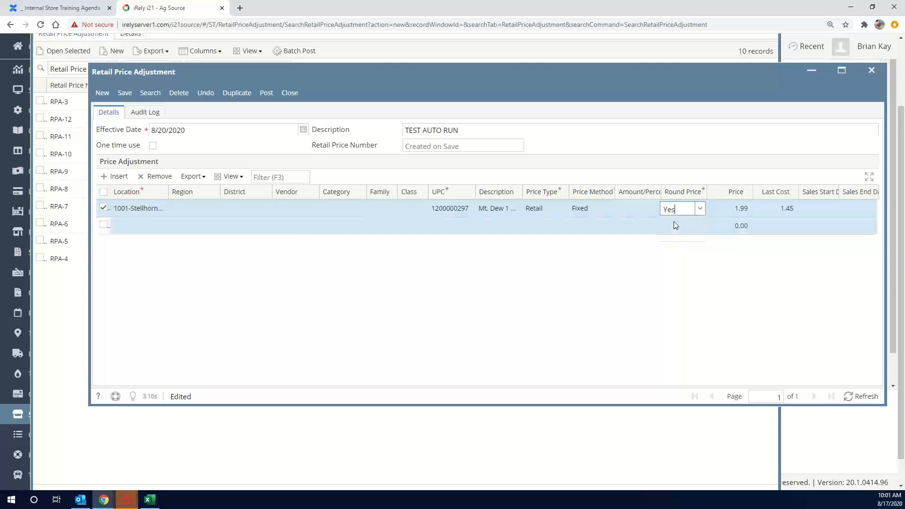
{"action": "left_click", "coordinate": [738, 208]}
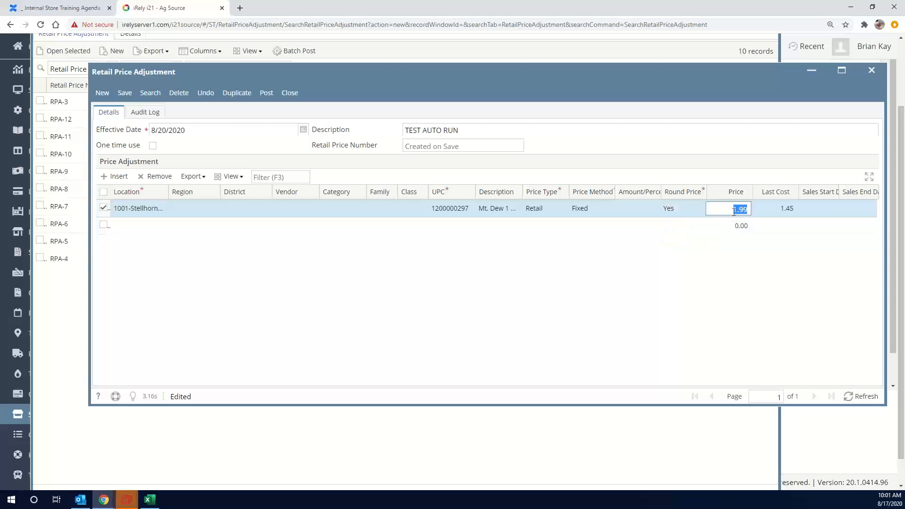
{"action": "type", "text": "2.19"}
{"action": "key", "text": "Return"}
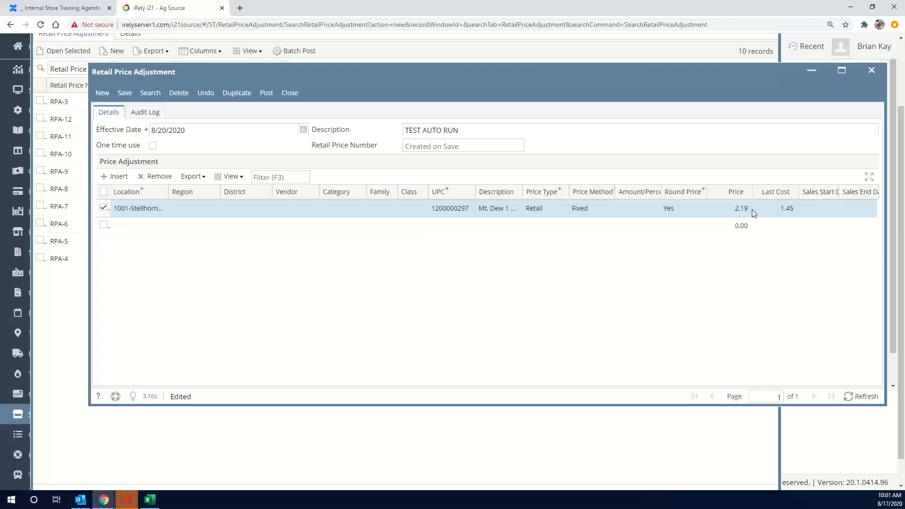
Save the TEST AUTO RUN adjustment and try to post it with the 8/20/2020 effective date
{"action": "left_click", "coordinate": [125, 96]}
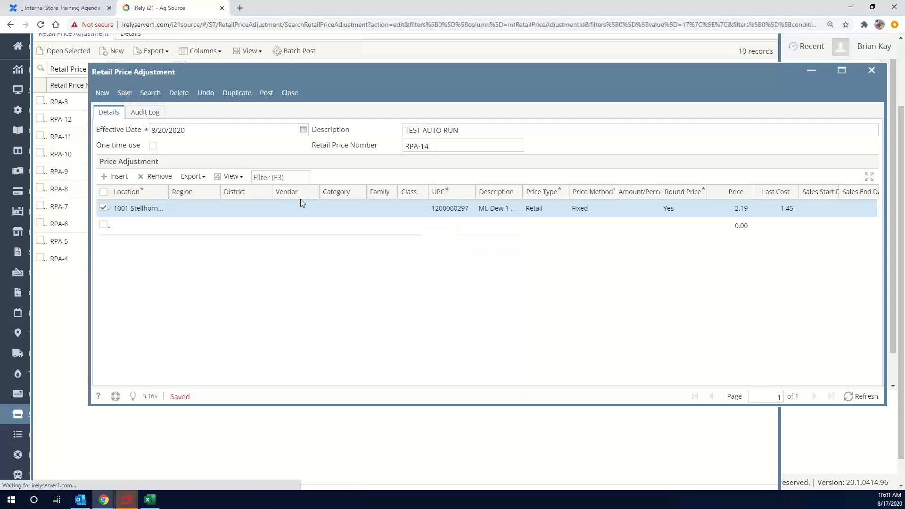
{"action": "left_click", "coordinate": [266, 94]}
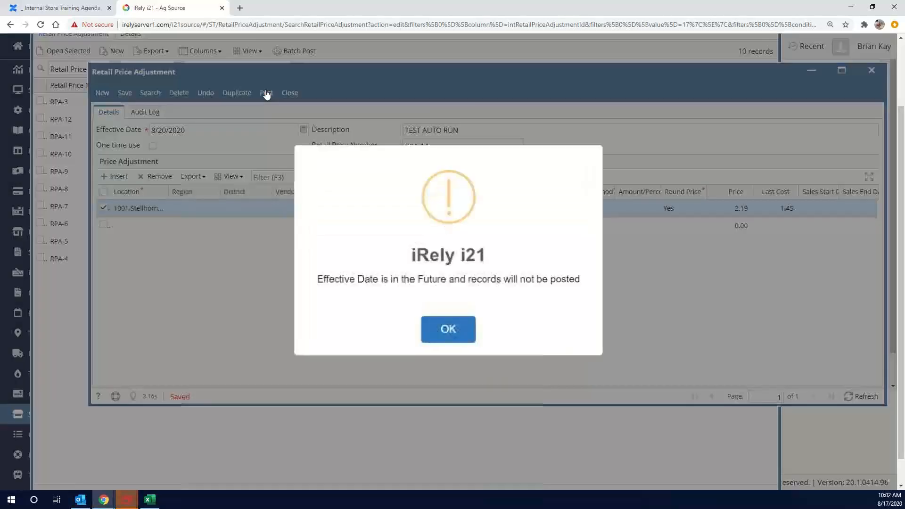
{"action": "left_click", "coordinate": [455, 334]}
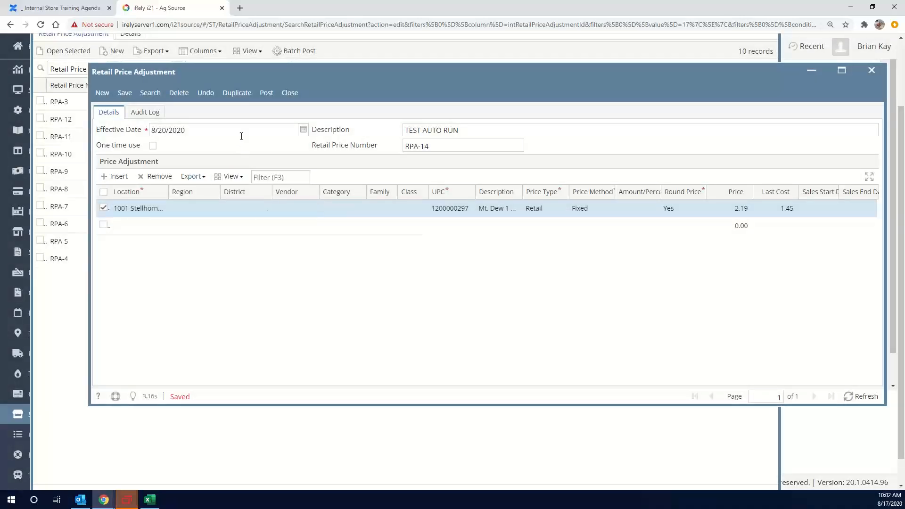
Change the adjustment's effective date to 8/17/2020 and post it, closing the modified fields report
{"action": "left_click", "coordinate": [241, 133]}
{"action": "type", "text": "8/17"}
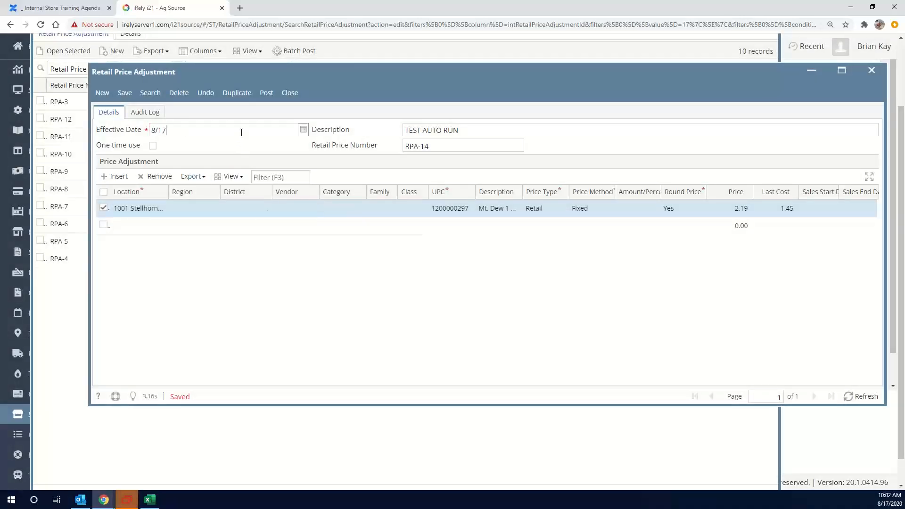
{"action": "type", "text": "/2020"}
{"action": "left_click", "coordinate": [124, 93]}
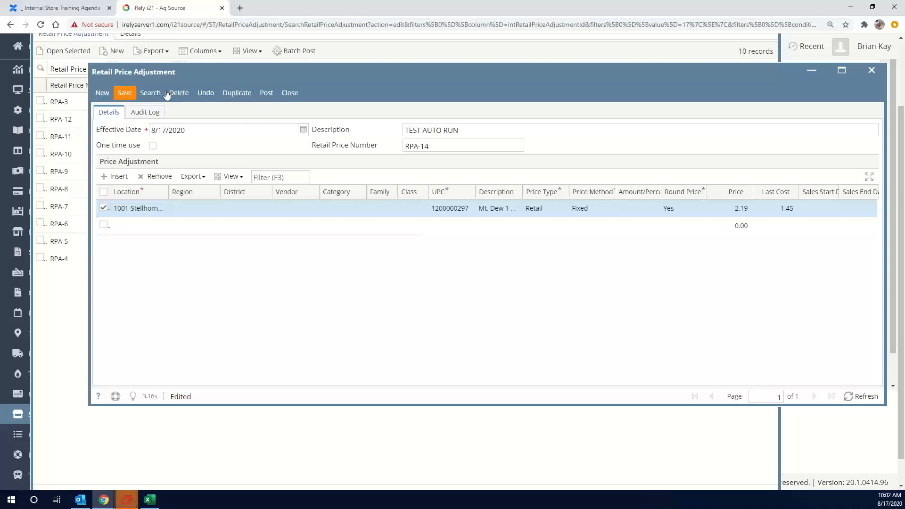
{"action": "left_click", "coordinate": [266, 95]}
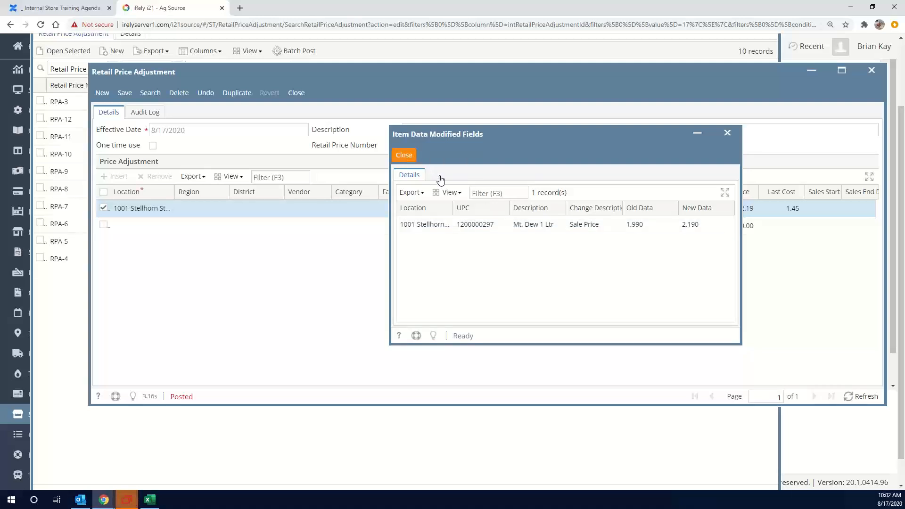
{"action": "left_click", "coordinate": [410, 161]}
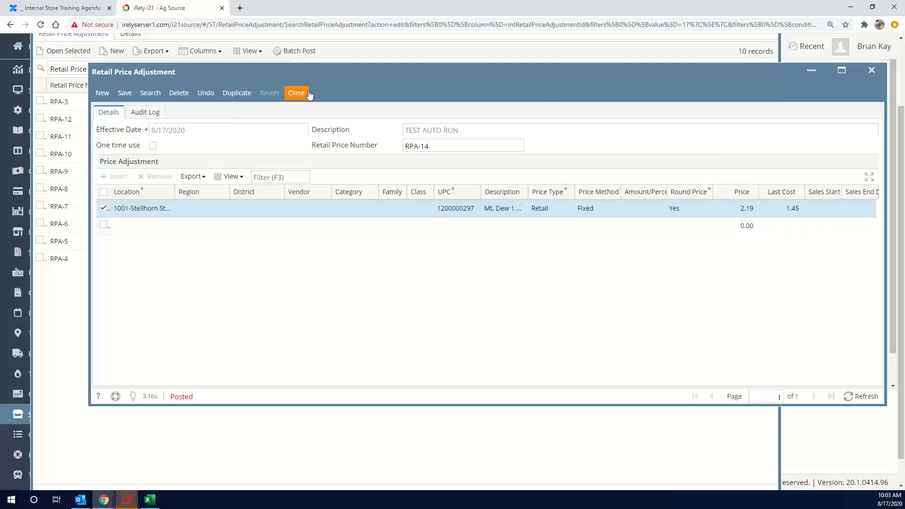
Try to duplicate the posted TEST AUTO RUN adjustment and close its window
{"action": "left_click", "coordinate": [238, 93]}
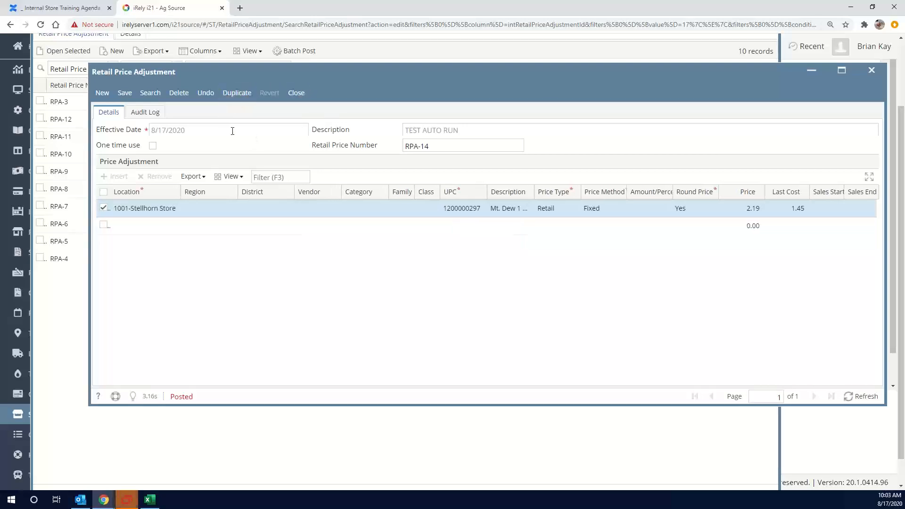
{"action": "left_click", "coordinate": [296, 93]}
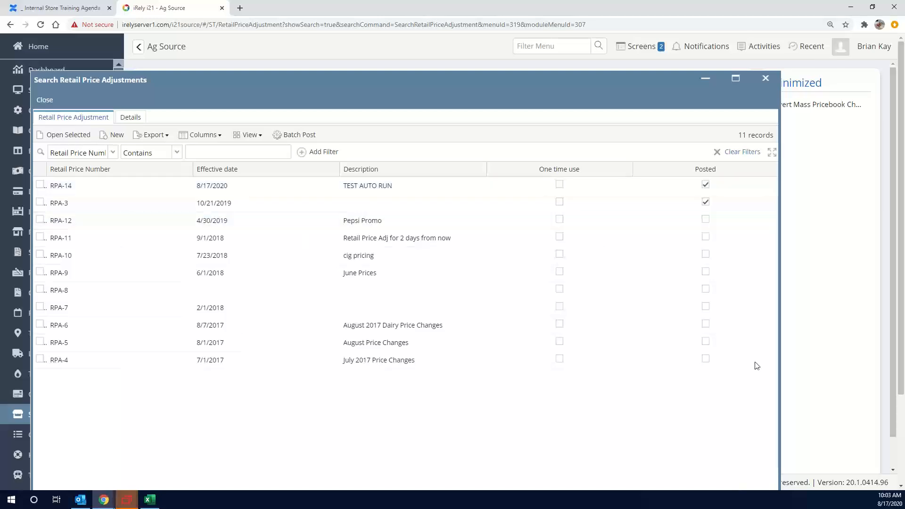
Refresh the list of retail price adjustments and reopen RPA-14
{"action": "scroll", "coordinate": [748, 289], "scroll_direction": "down", "scroll_amount": 1}
{"action": "scroll", "coordinate": [748, 289], "scroll_direction": "down", "scroll_amount": 2}
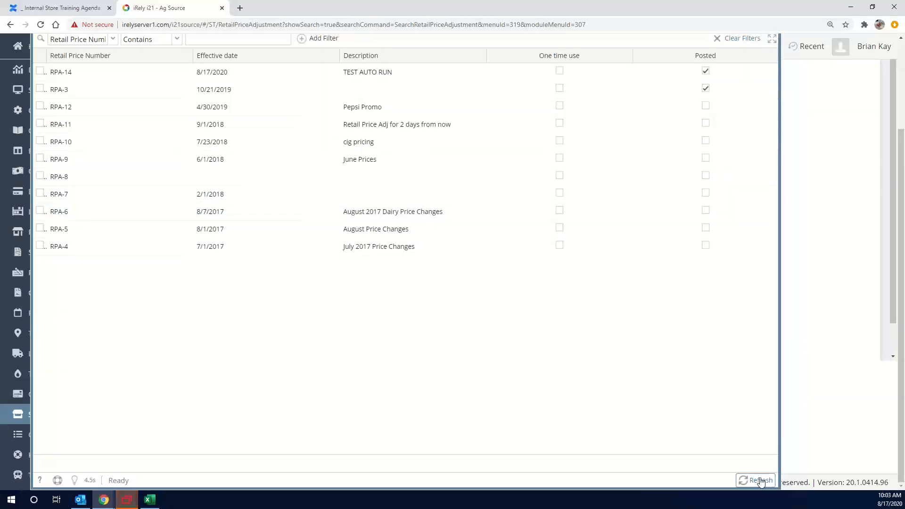
{"action": "left_click", "coordinate": [751, 478]}
{"action": "scroll", "coordinate": [490, 318], "scroll_direction": "up", "scroll_amount": 3}
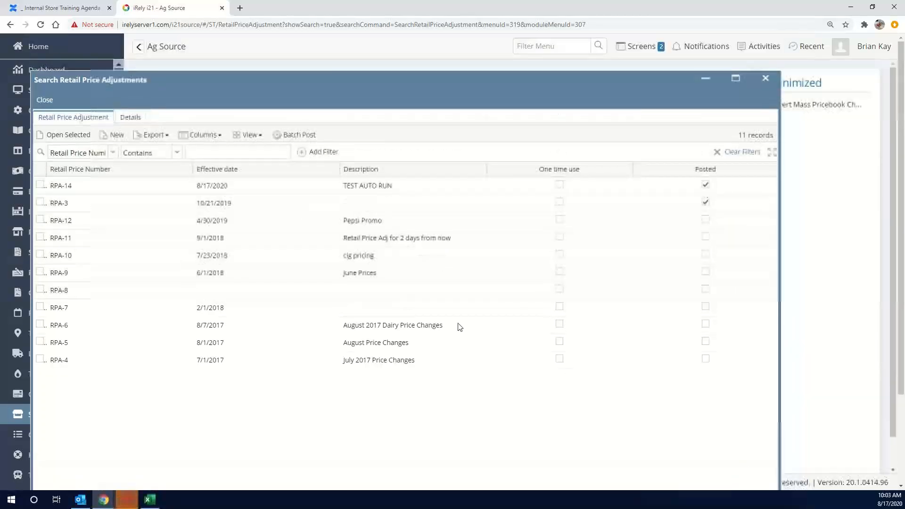
{"action": "left_click", "coordinate": [206, 185]}
{"action": "double_click", "coordinate": [207, 186]}
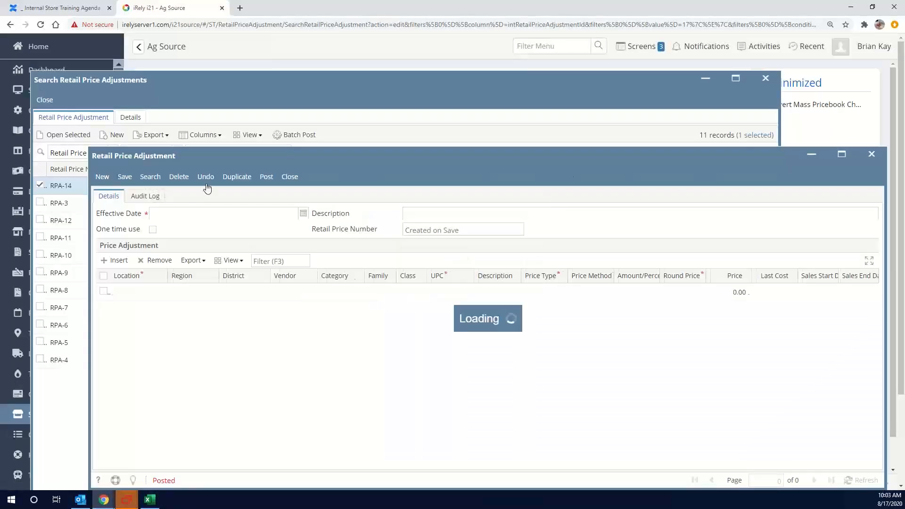
Try to duplicate the reopened RPA-14 adjustment
{"action": "left_click", "coordinate": [237, 177]}
{"action": "scroll", "coordinate": [750, 294], "scroll_direction": "down", "scroll_amount": 1}
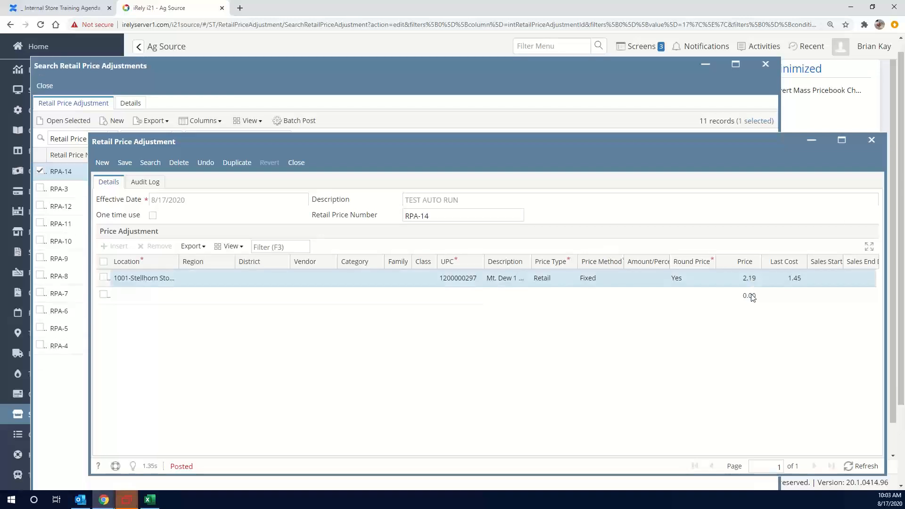
{"action": "scroll", "coordinate": [753, 297], "scroll_direction": "down", "scroll_amount": 1}
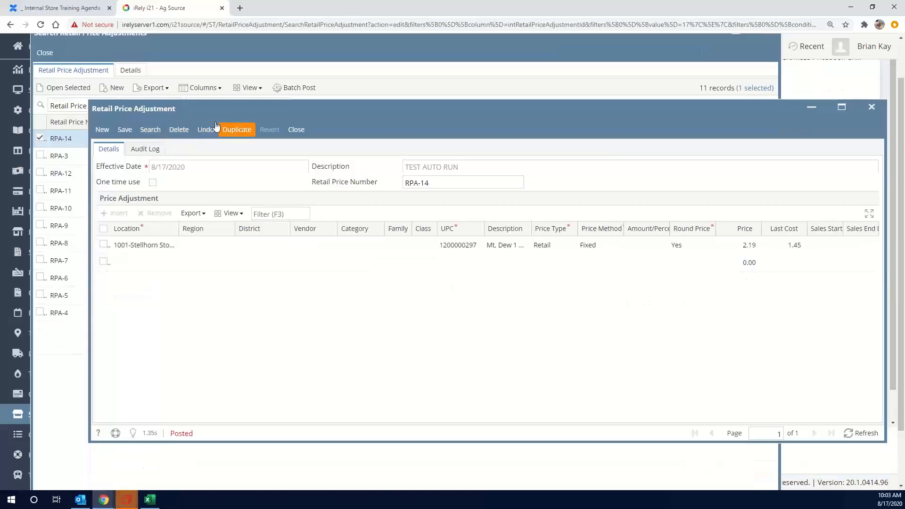
{"action": "left_click", "coordinate": [231, 130]}
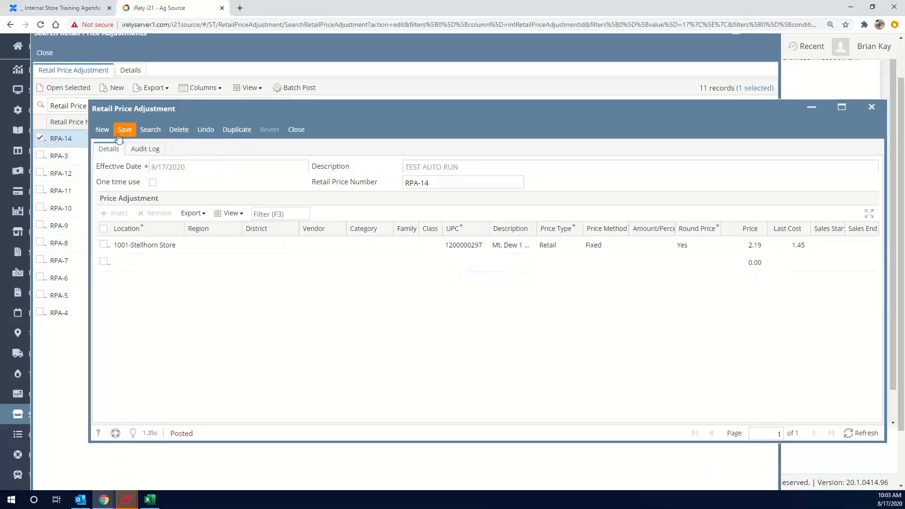
Create a new retail price adjustment with the effective date 8/20/2020
{"action": "left_click", "coordinate": [104, 130]}
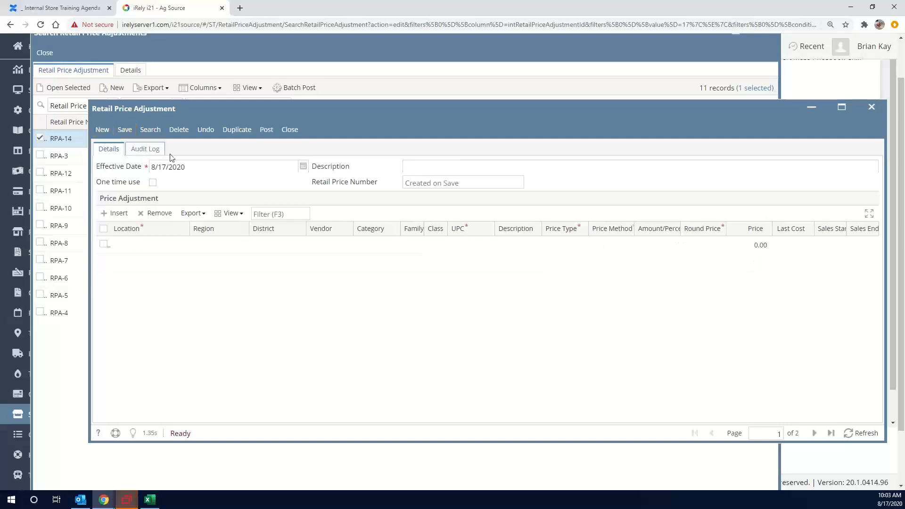
{"action": "left_click", "coordinate": [217, 169]}
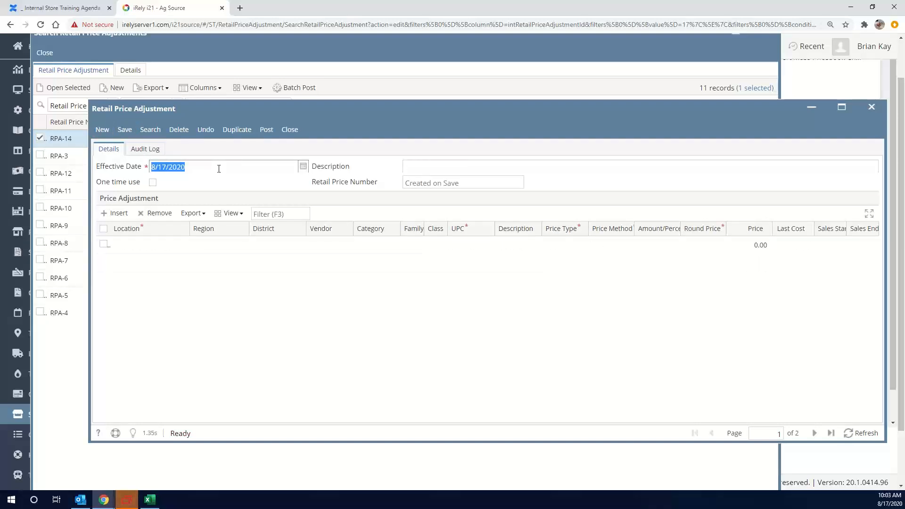
{"action": "type", "text": "8/20/2020"}
{"action": "key", "text": "Tab"}
{"action": "key", "text": "Tab"}
{"action": "key", "text": "Tab"}
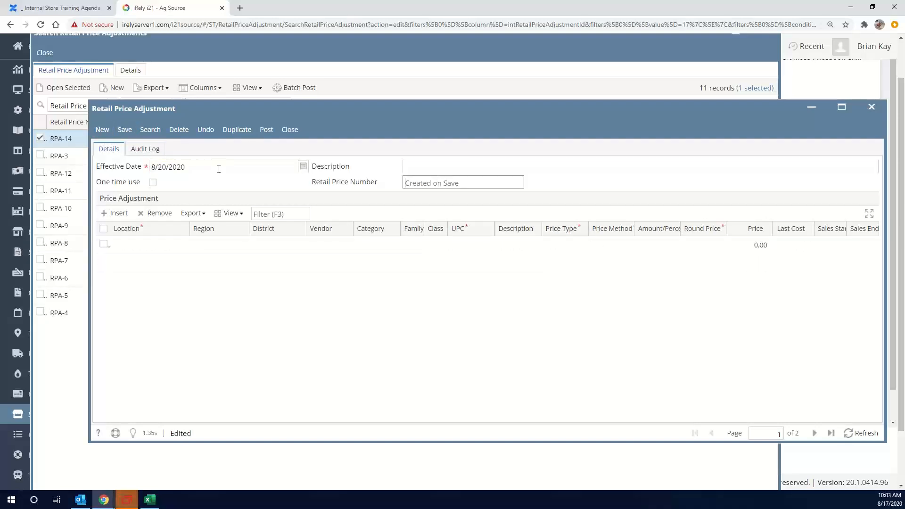
Set the location of the new adjustment's first line to 1001-Stellhorn Store
{"action": "left_click", "coordinate": [136, 250]}
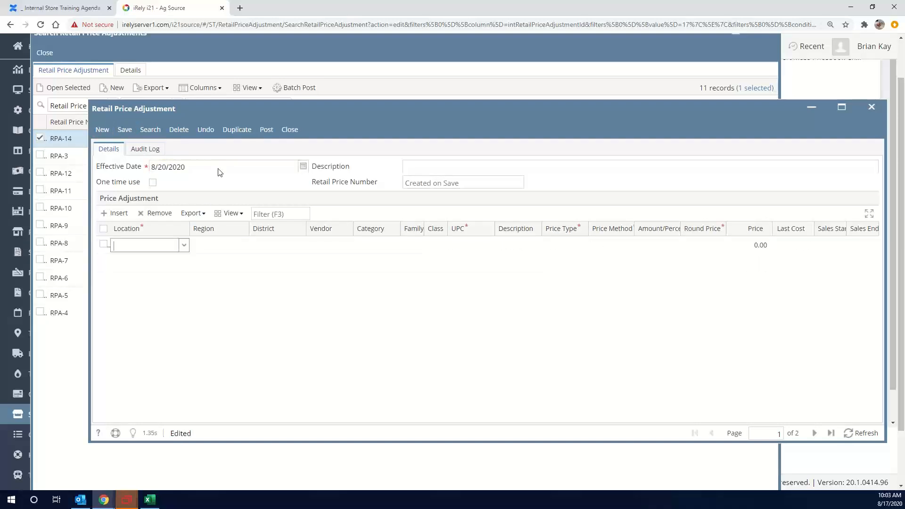
{"action": "left_click", "coordinate": [183, 249]}
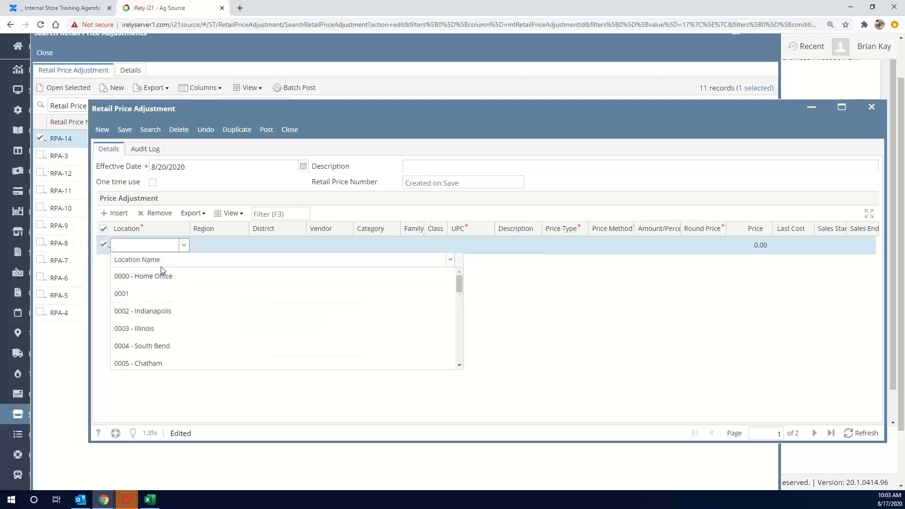
{"action": "type", "text": "1001"}
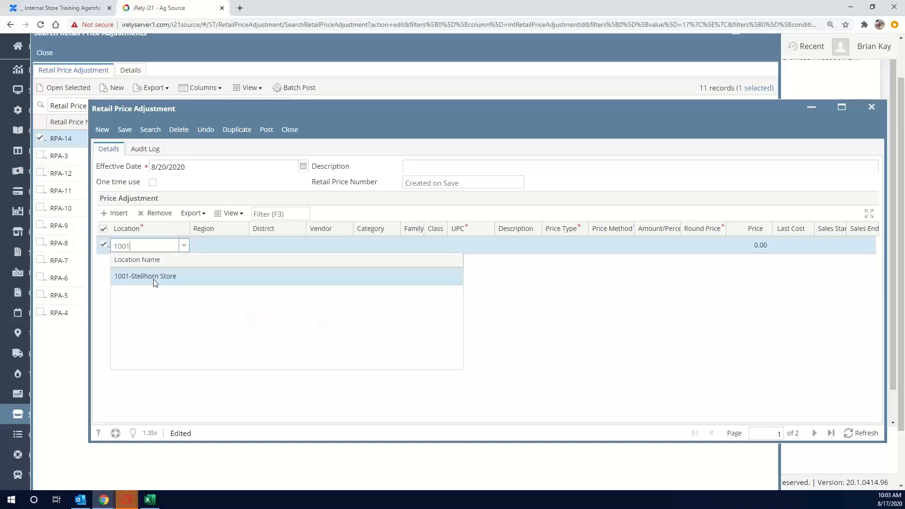
{"action": "left_click", "coordinate": [154, 279]}
{"action": "key", "text": "Tab"}
{"action": "key", "text": "Tab"}
{"action": "key", "text": "Tab"}
{"action": "key", "text": "Tab"}
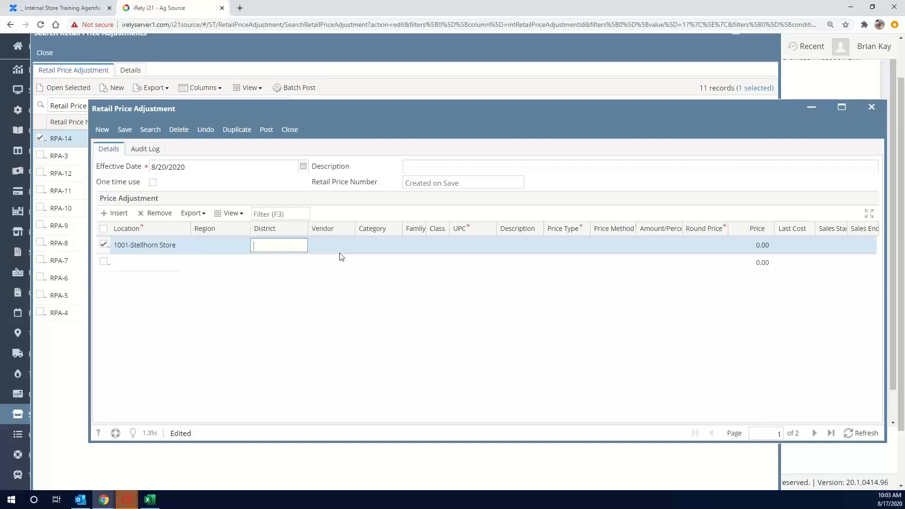
{"action": "key", "text": "Tab"}
{"action": "key", "text": "Tab"}
{"action": "key", "text": "Tab"}
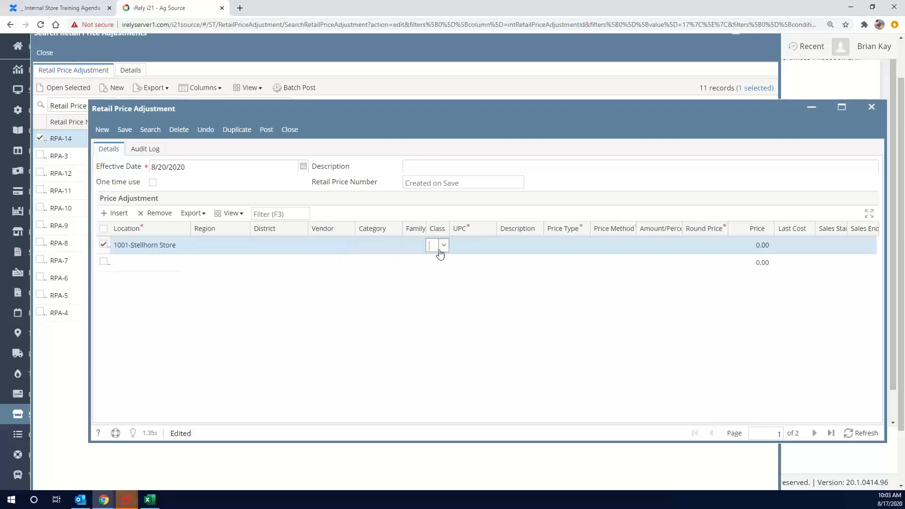
{"action": "type", "text": "120000"}
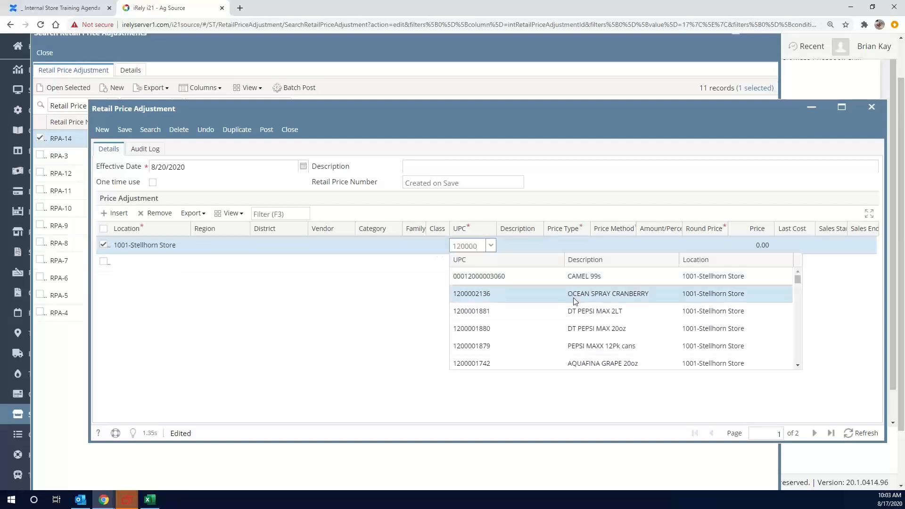
{"action": "scroll", "coordinate": [546, 312], "scroll_direction": "down", "scroll_amount": 3}
{"action": "scroll", "coordinate": [546, 312], "scroll_direction": "down", "scroll_amount": 5}
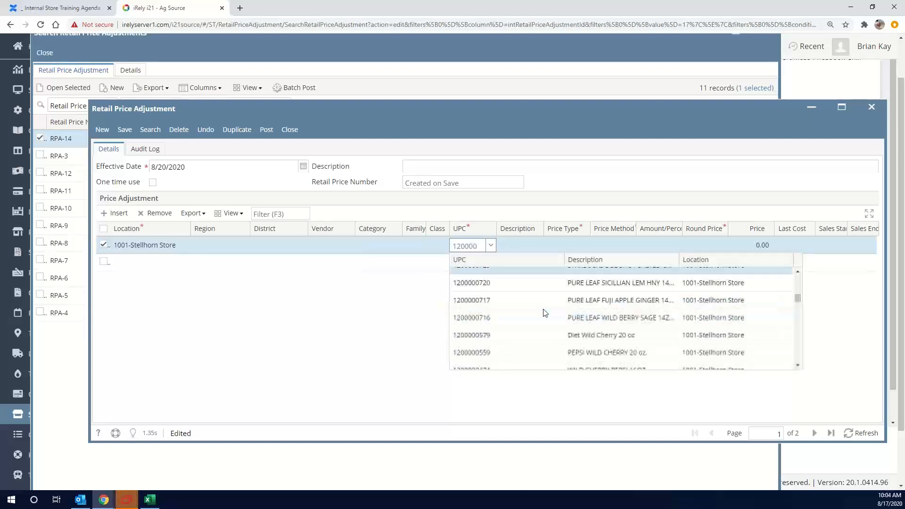
{"action": "scroll", "coordinate": [533, 321], "scroll_direction": "down", "scroll_amount": 3}
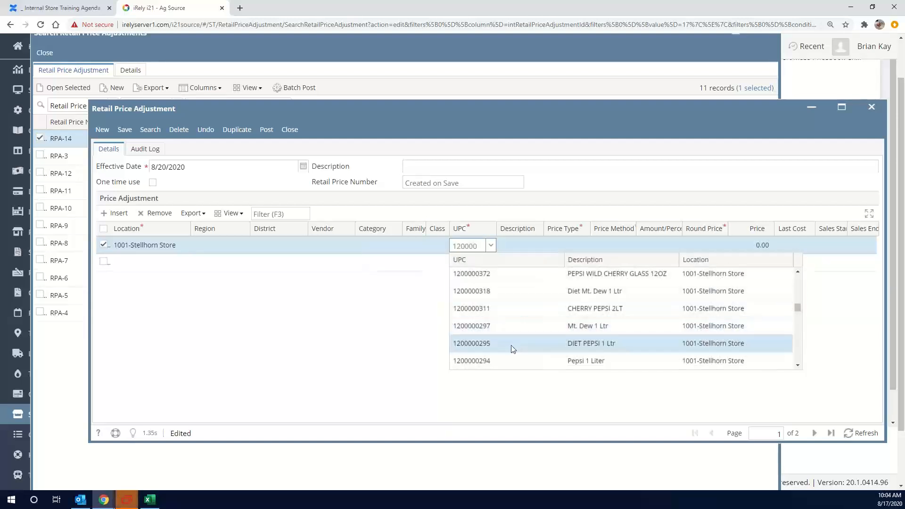
{"action": "scroll", "coordinate": [514, 336], "scroll_direction": "down", "scroll_amount": 1}
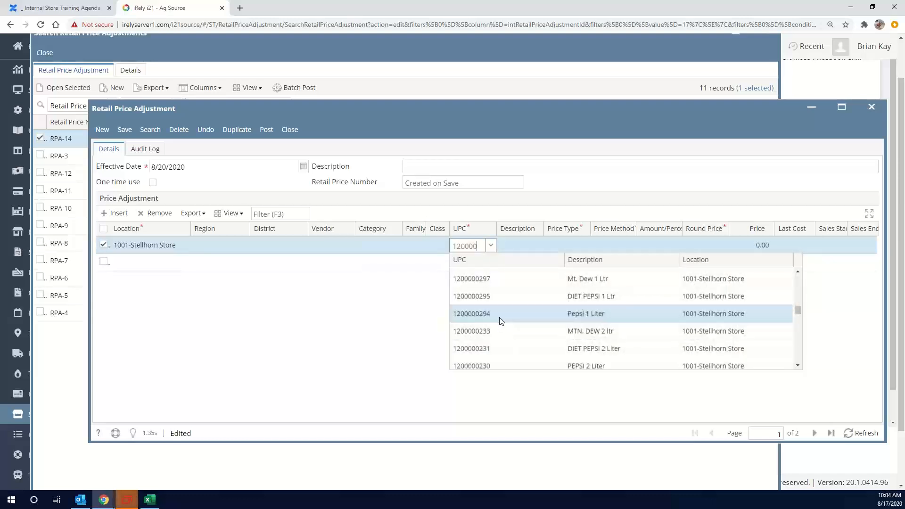
{"action": "left_click", "coordinate": [500, 314]}
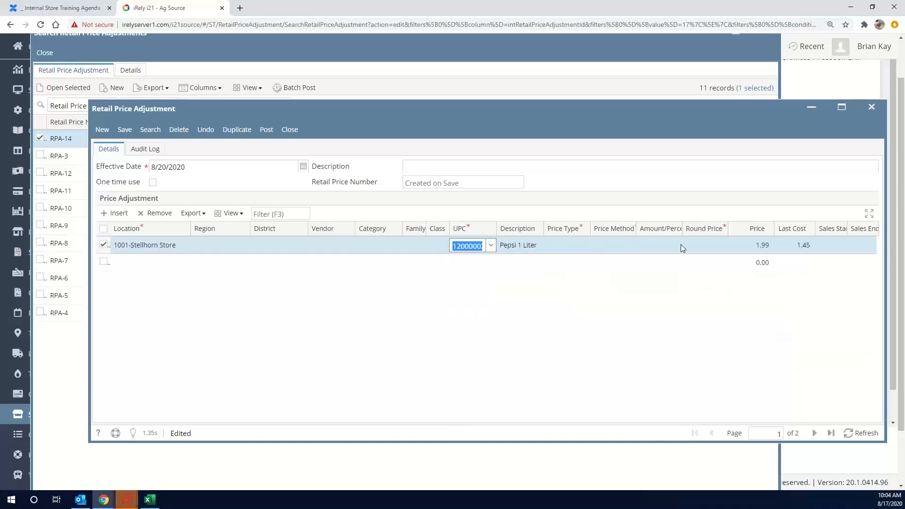
Set the Pepsi 1 Liter line's price type to Retail and its price method to Fixed
{"action": "left_click", "coordinate": [584, 244]}
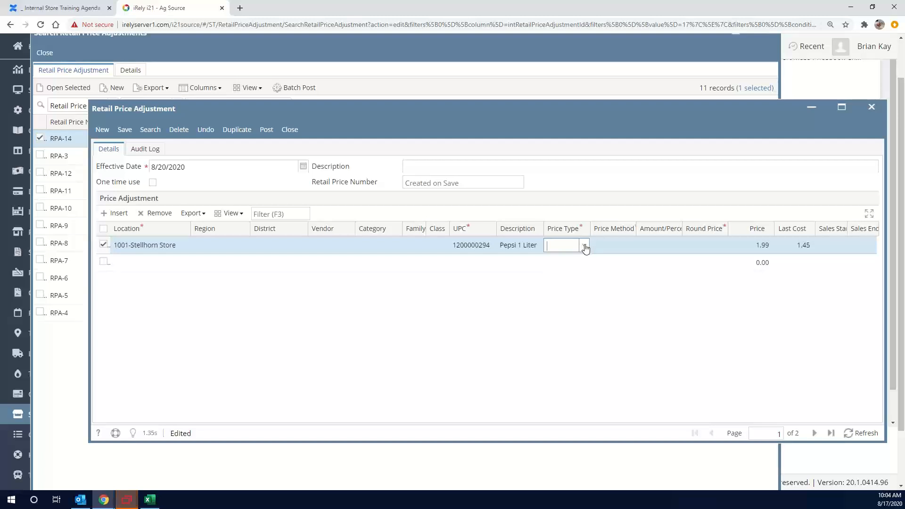
{"action": "left_click", "coordinate": [584, 245]}
{"action": "left_click", "coordinate": [567, 272]}
{"action": "left_click", "coordinate": [623, 246]}
{"action": "left_click", "coordinate": [630, 245]}
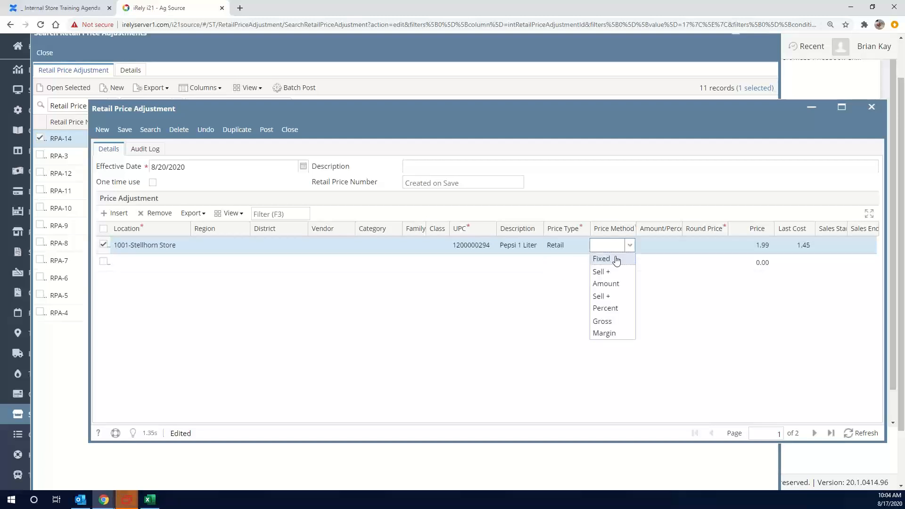
{"action": "left_click", "coordinate": [621, 259]}
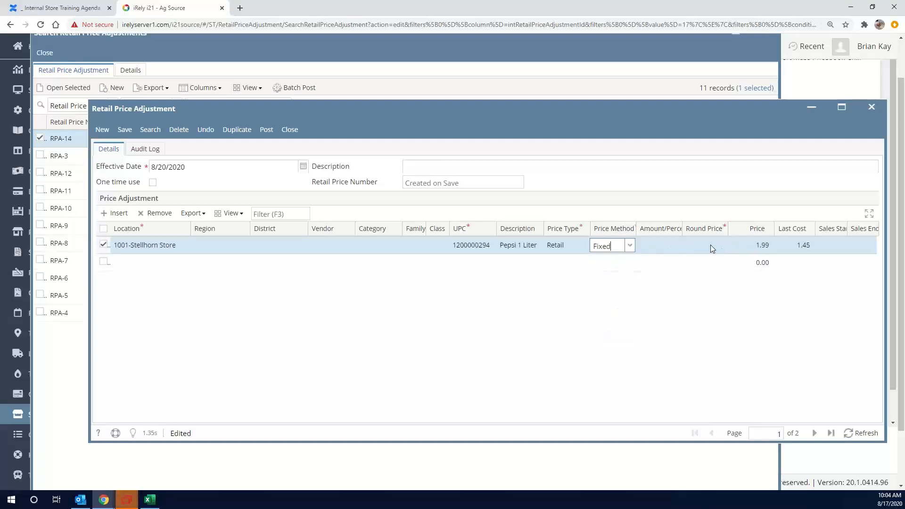
Set Round Price to Yes and the price to 2.89 on the Pepsi 1 Liter line
{"action": "left_click", "coordinate": [711, 249]}
{"action": "left_click", "coordinate": [722, 245]}
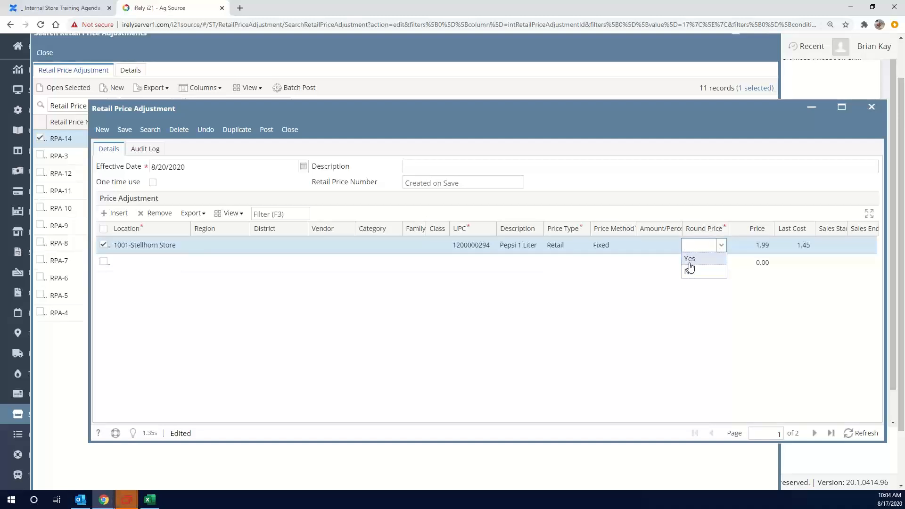
{"action": "left_click", "coordinate": [720, 258]}
{"action": "left_click", "coordinate": [761, 242]}
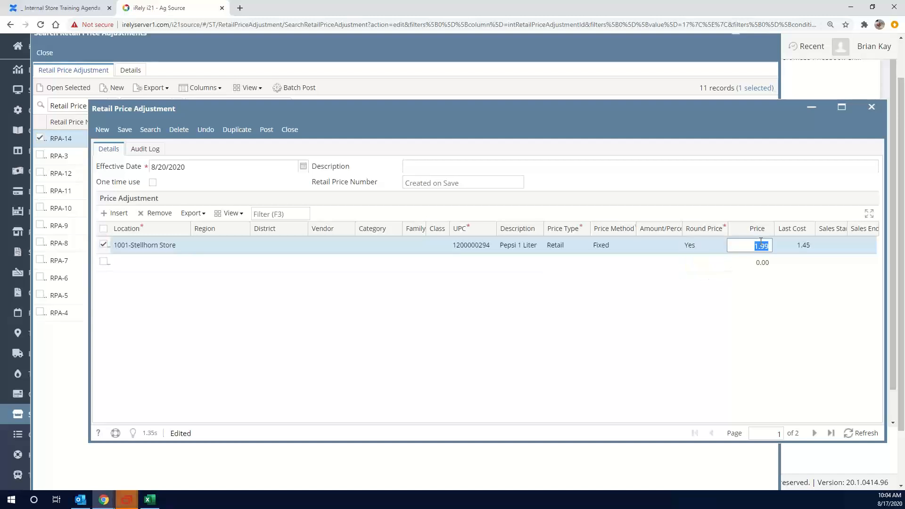
{"action": "type", "text": "2.89"}
{"action": "key", "text": "Tab"}
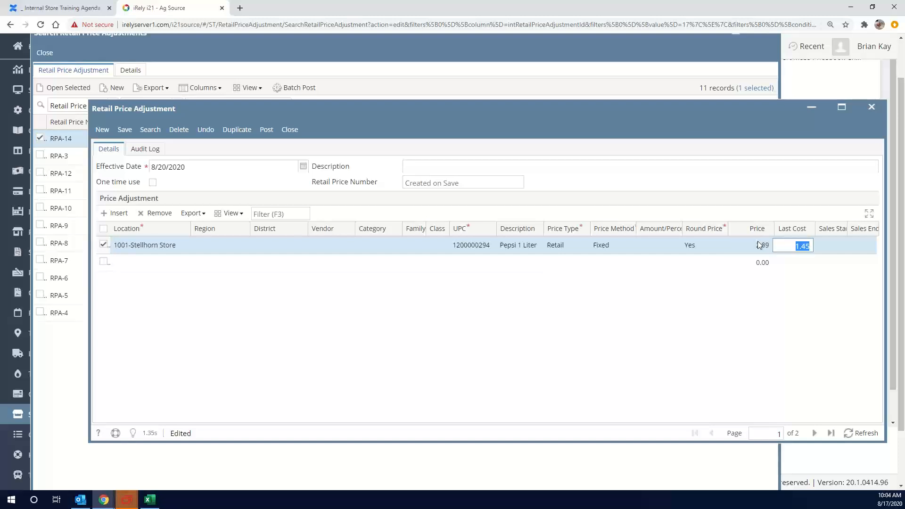
Return to the list of retail price adjustments, saving the changes to the new adjustment
{"action": "left_click", "coordinate": [152, 133]}
{"action": "left_click", "coordinate": [151, 133]}
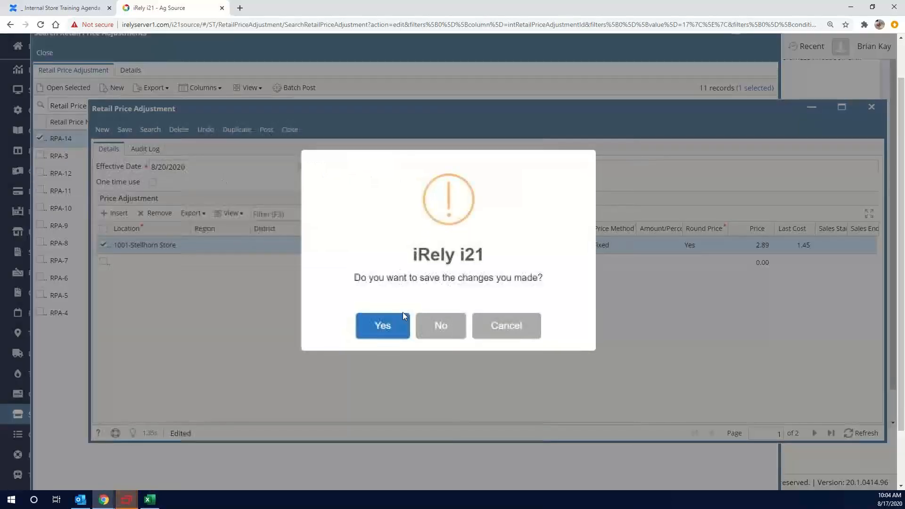
{"action": "left_click", "coordinate": [384, 324]}
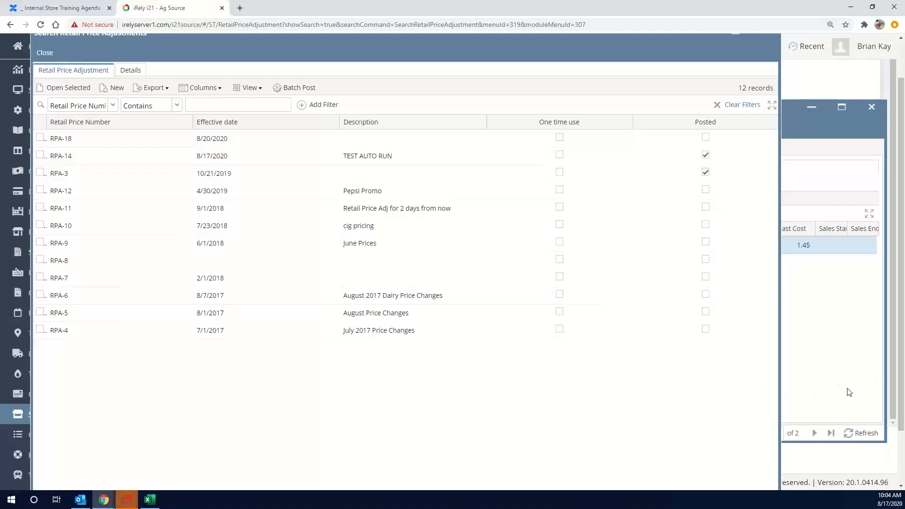
Review the detail lines of all retail price adjustments, and return to the list of adjustments
{"action": "scroll", "coordinate": [849, 393], "scroll_direction": "up", "scroll_amount": 1}
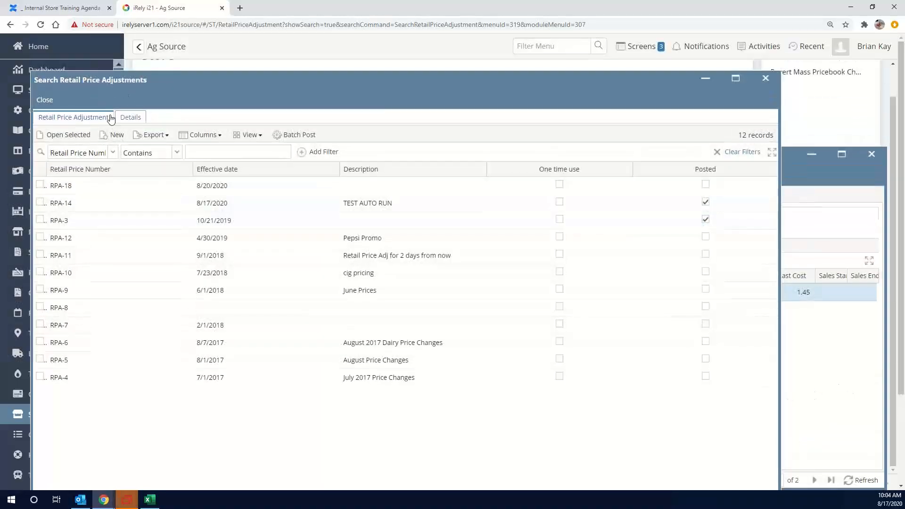
{"action": "left_click", "coordinate": [132, 118]}
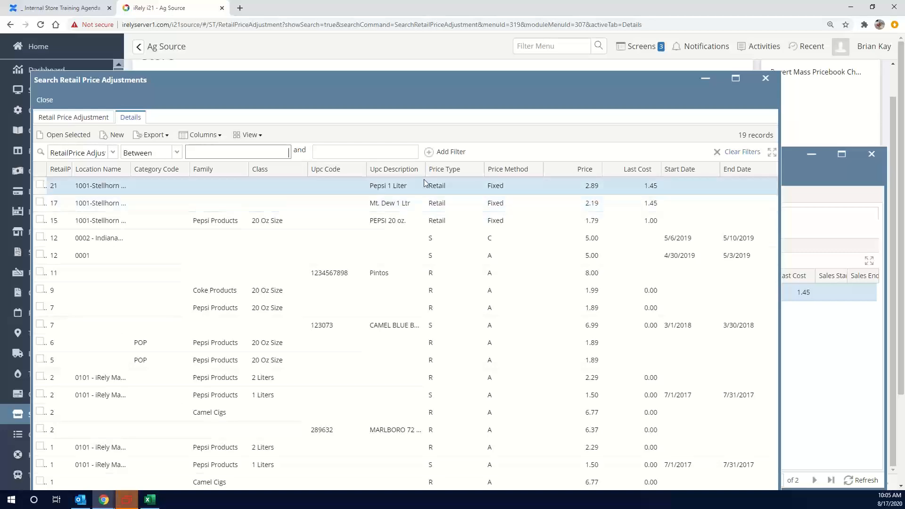
{"action": "scroll", "coordinate": [665, 274], "scroll_direction": "down", "scroll_amount": 1}
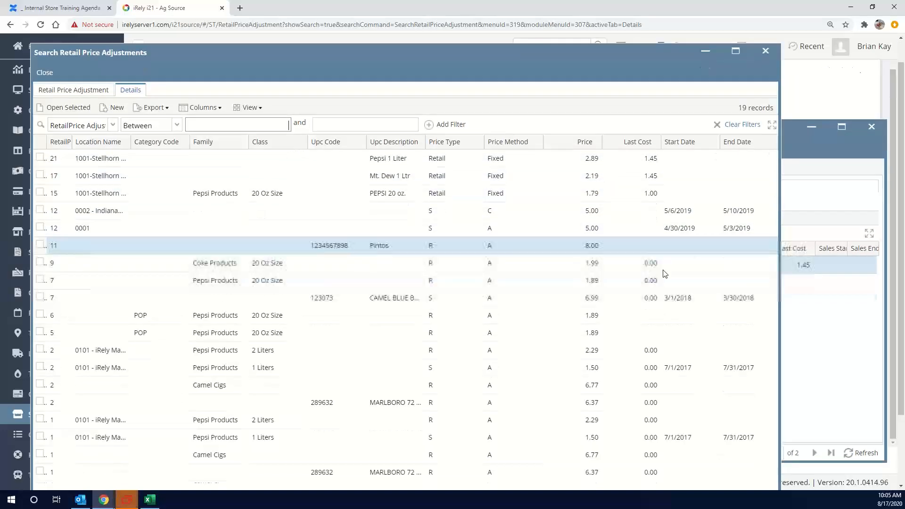
{"action": "scroll", "coordinate": [664, 274], "scroll_direction": "down", "scroll_amount": 2}
{"action": "scroll", "coordinate": [733, 396], "scroll_direction": "up", "scroll_amount": 3}
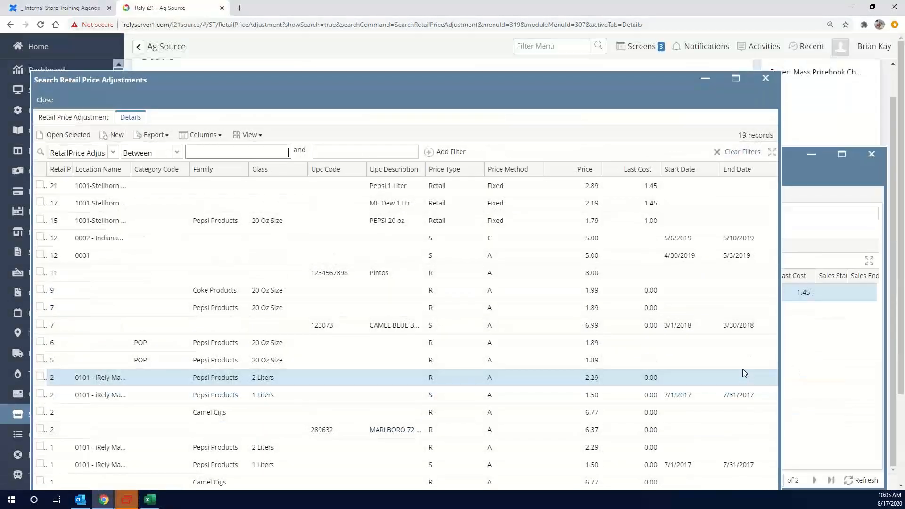
{"action": "left_click", "coordinate": [57, 116]}
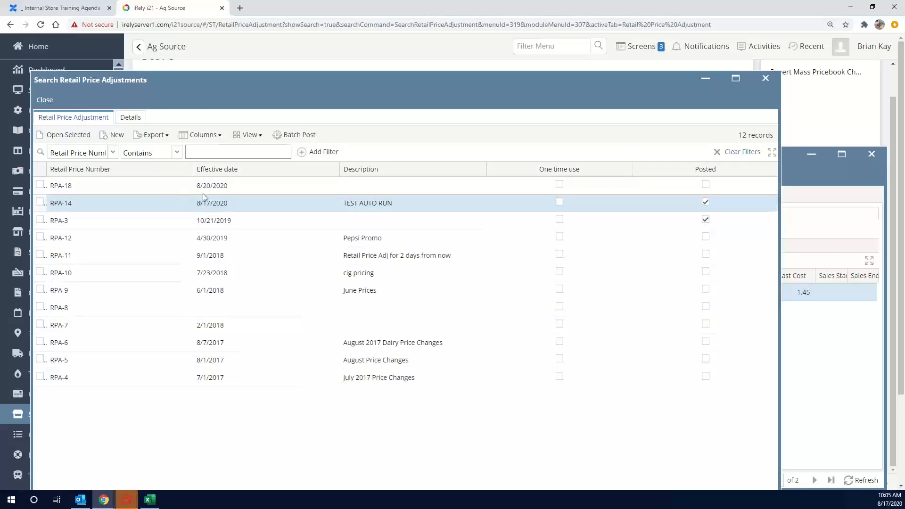
Open the RPA-14 adjustment to check its effective date and description, and close it
{"action": "double_click", "coordinate": [318, 203]}
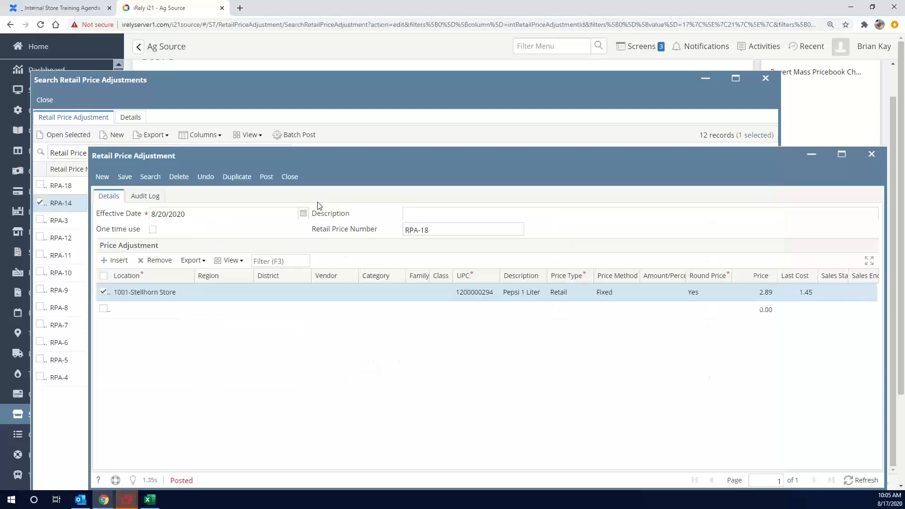
{"action": "left_click_drag", "start_coordinate": [477, 218], "coordinate": [191, 227]}
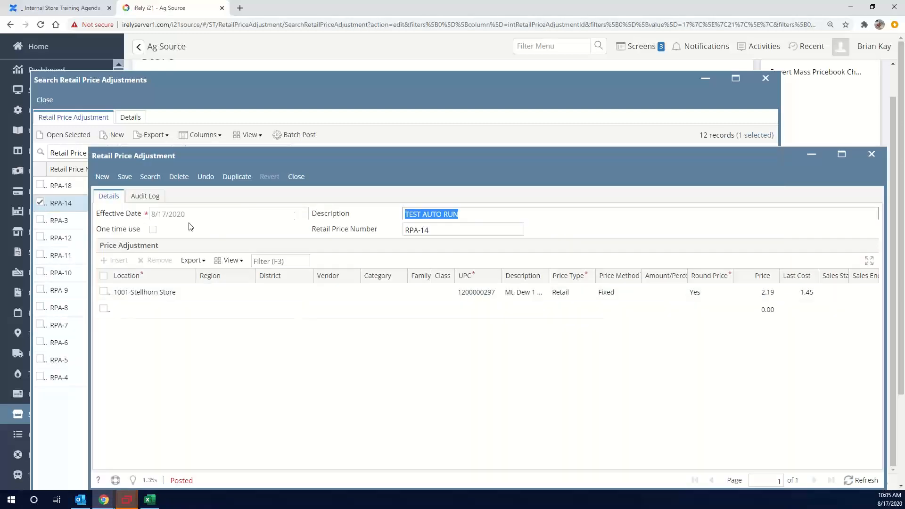
{"action": "left_click", "coordinate": [296, 177]}
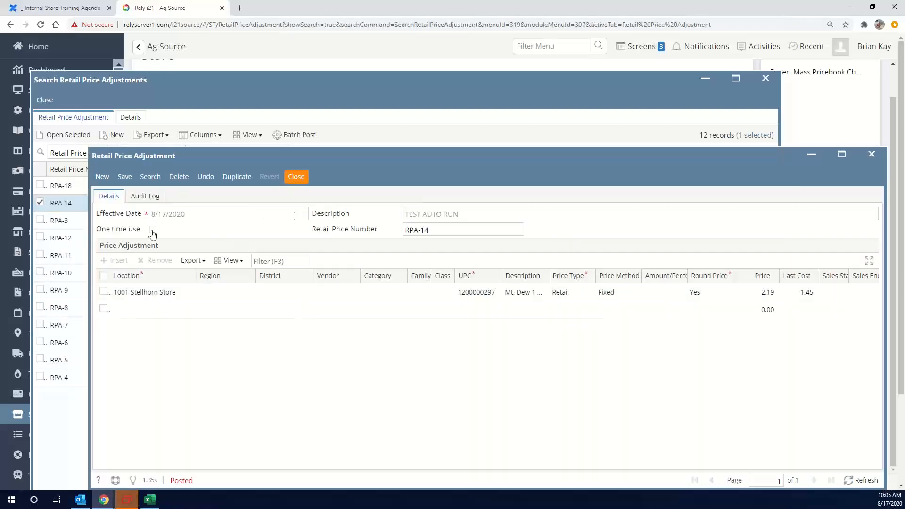
Open the RPA-18 adjustment, refresh its record to check its status, and close it
{"action": "double_click", "coordinate": [202, 188]}
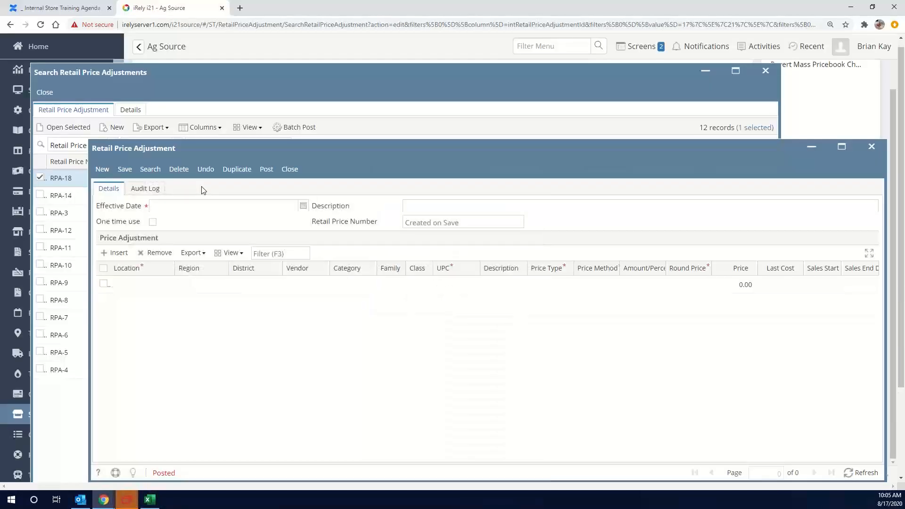
{"action": "left_click", "coordinate": [241, 180]}
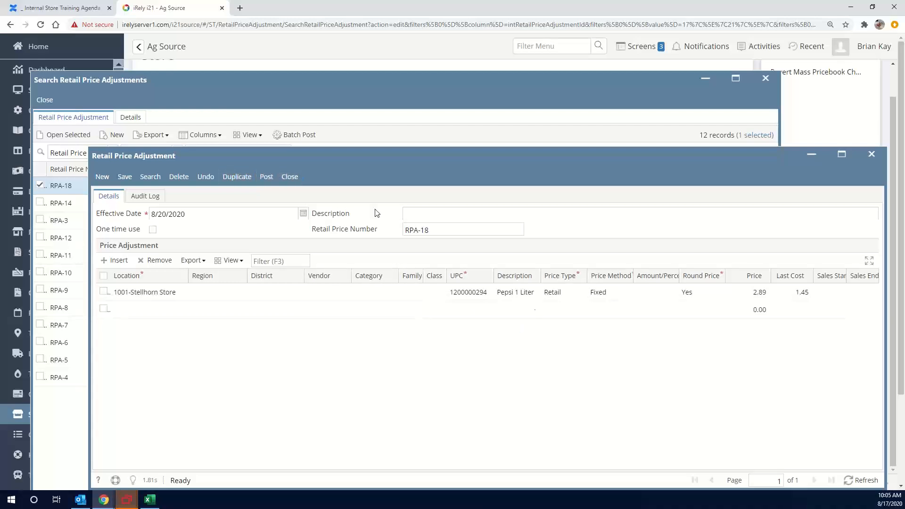
{"action": "left_click", "coordinate": [862, 480]}
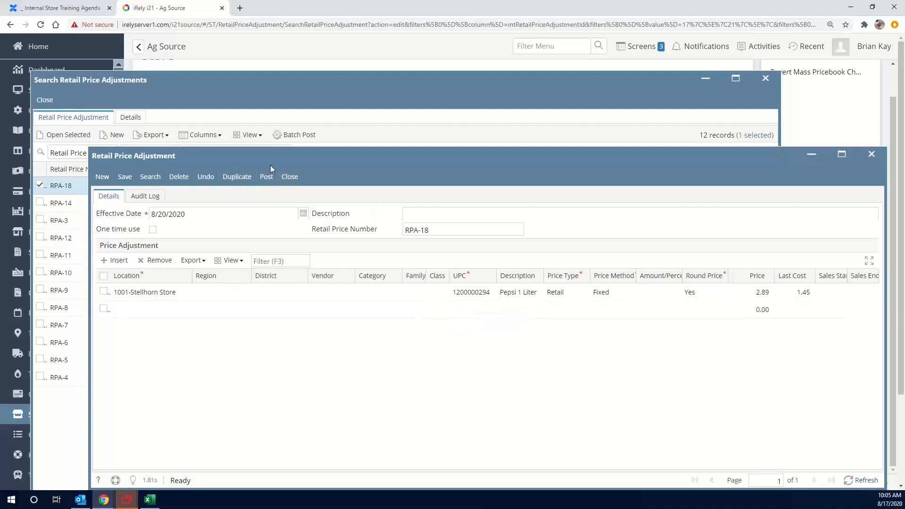
{"action": "left_click", "coordinate": [283, 177]}
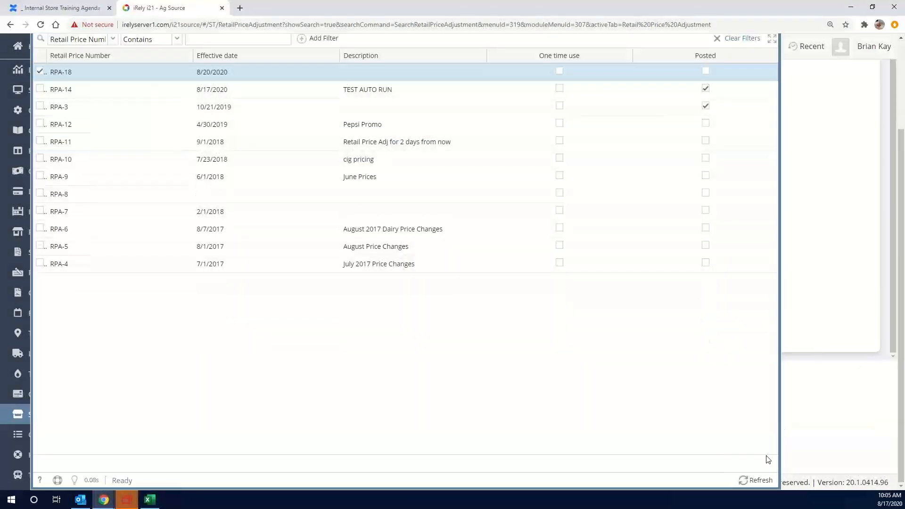
Refresh the list of retail price adjustments and reopen RPA-18
{"action": "left_click", "coordinate": [755, 480]}
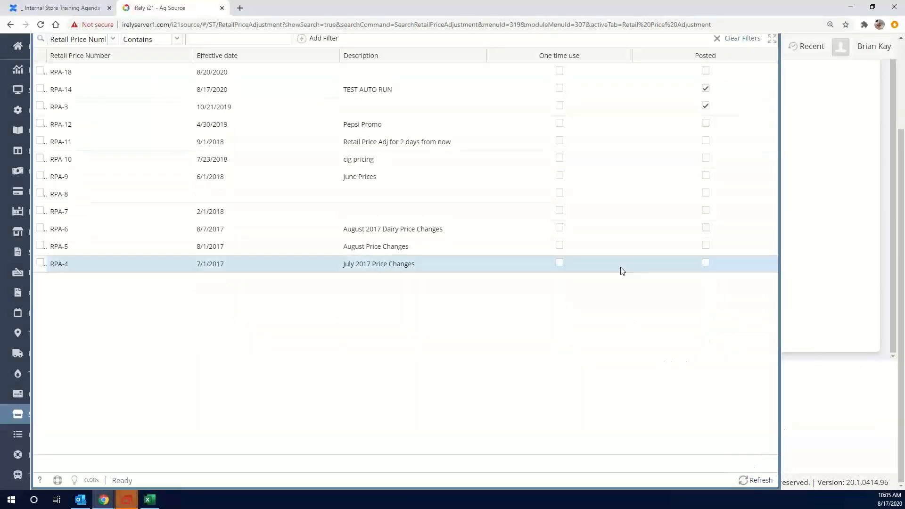
{"action": "scroll", "coordinate": [619, 266], "scroll_direction": "up", "scroll_amount": 1}
{"action": "scroll", "coordinate": [568, 247], "scroll_direction": "up", "scroll_amount": 2}
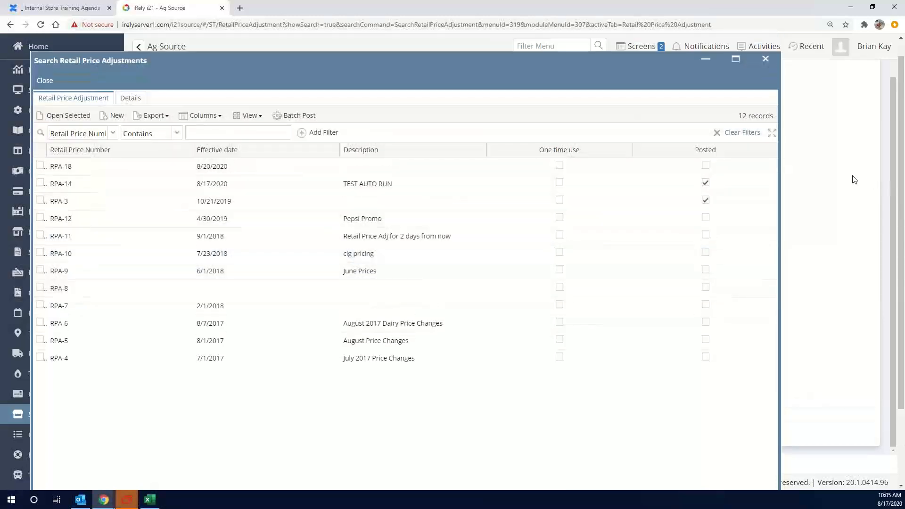
{"action": "double_click", "coordinate": [251, 167]}
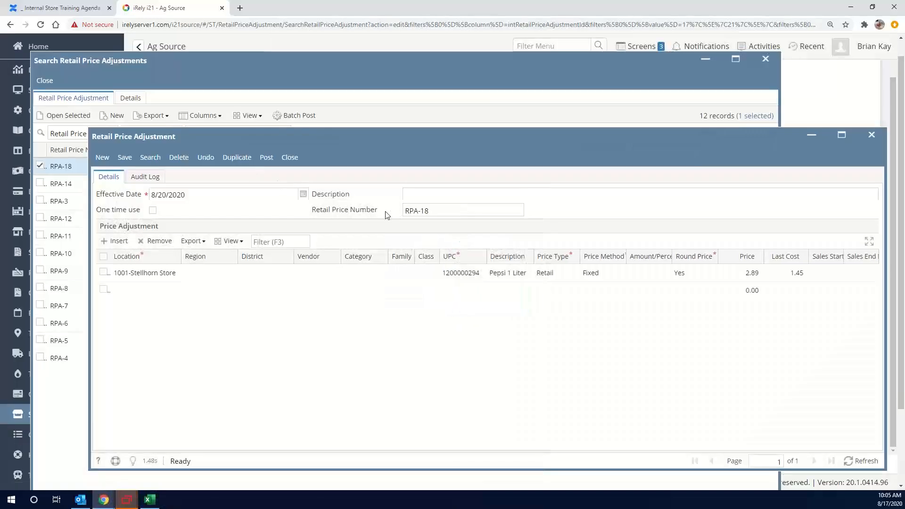
Set RPA-18's effective date to 8/18/2020 and its description to "Did this run on 8/18?", and save it
{"action": "left_click", "coordinate": [233, 192]}
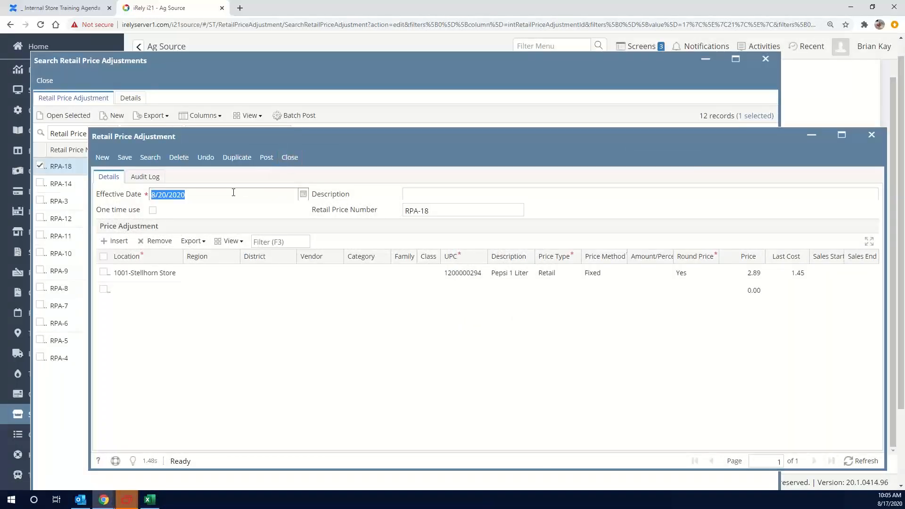
{"action": "type", "text": "8/18/2020"}
{"action": "key", "text": "Tab"}
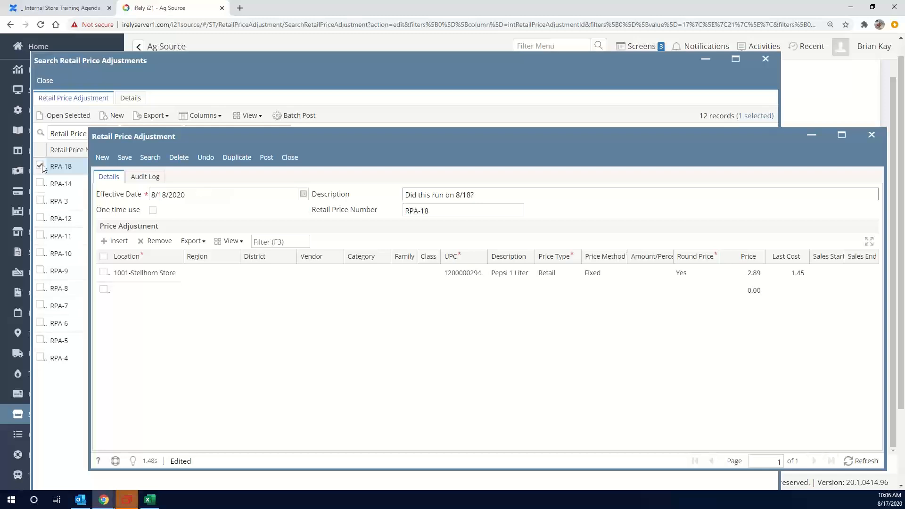
{"action": "left_click", "coordinate": [122, 157]}
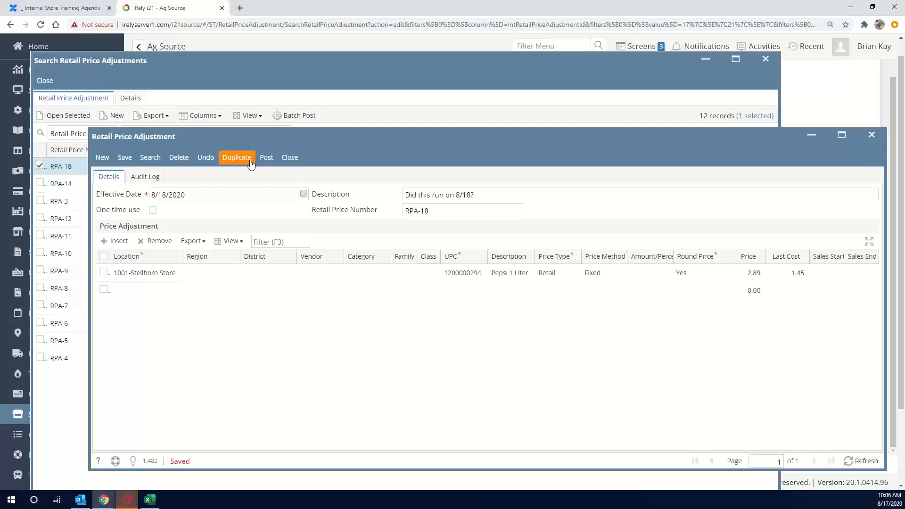
Take a screenshot of the Retail Price Adjustment window showing the saved RPA-18 record
{"action": "key", "text": "Print"}
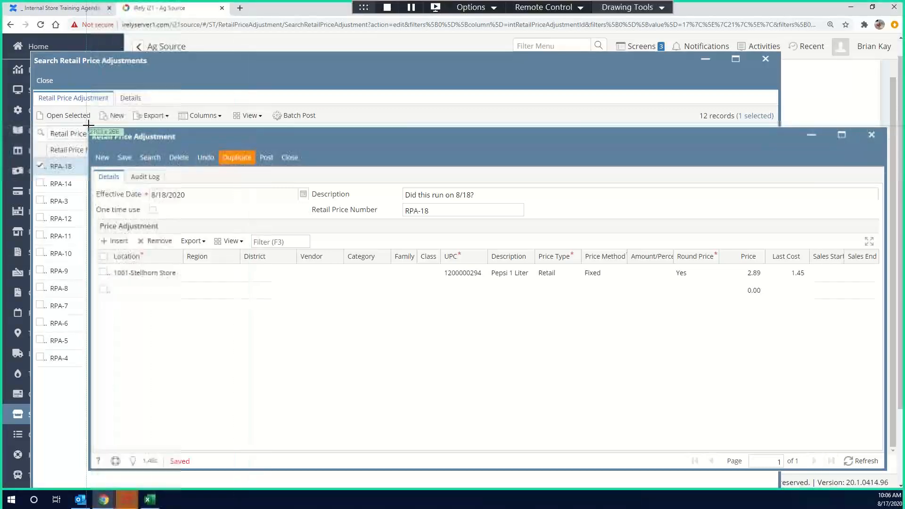
{"action": "left_click_drag", "start_coordinate": [90, 128], "coordinate": [889, 351]}
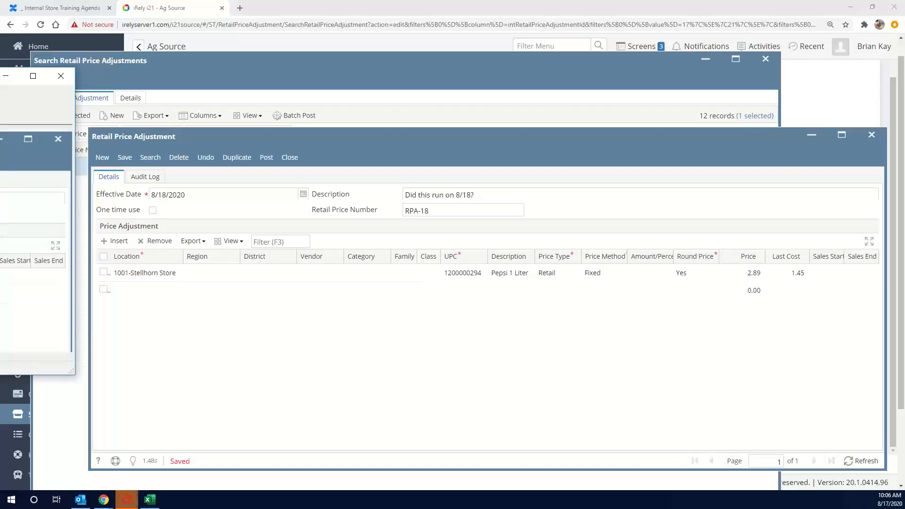
{"action": "left_click", "coordinate": [434, 138]}
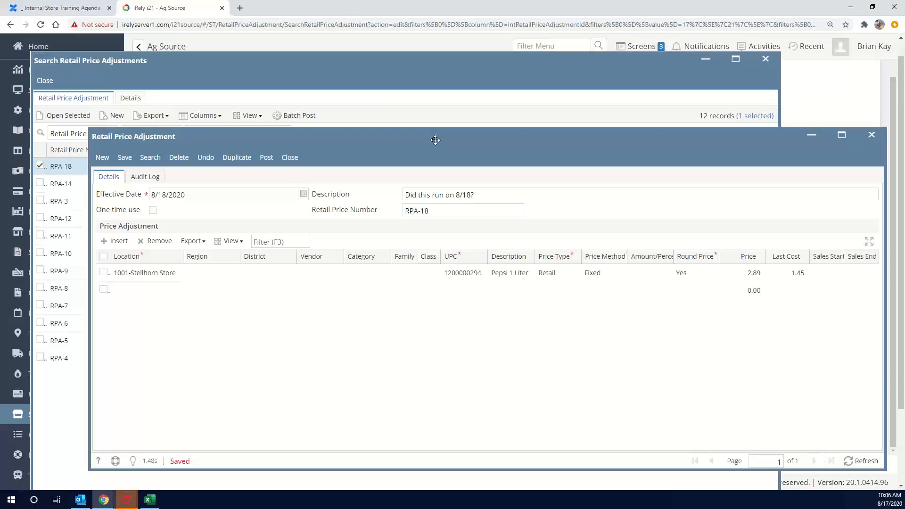